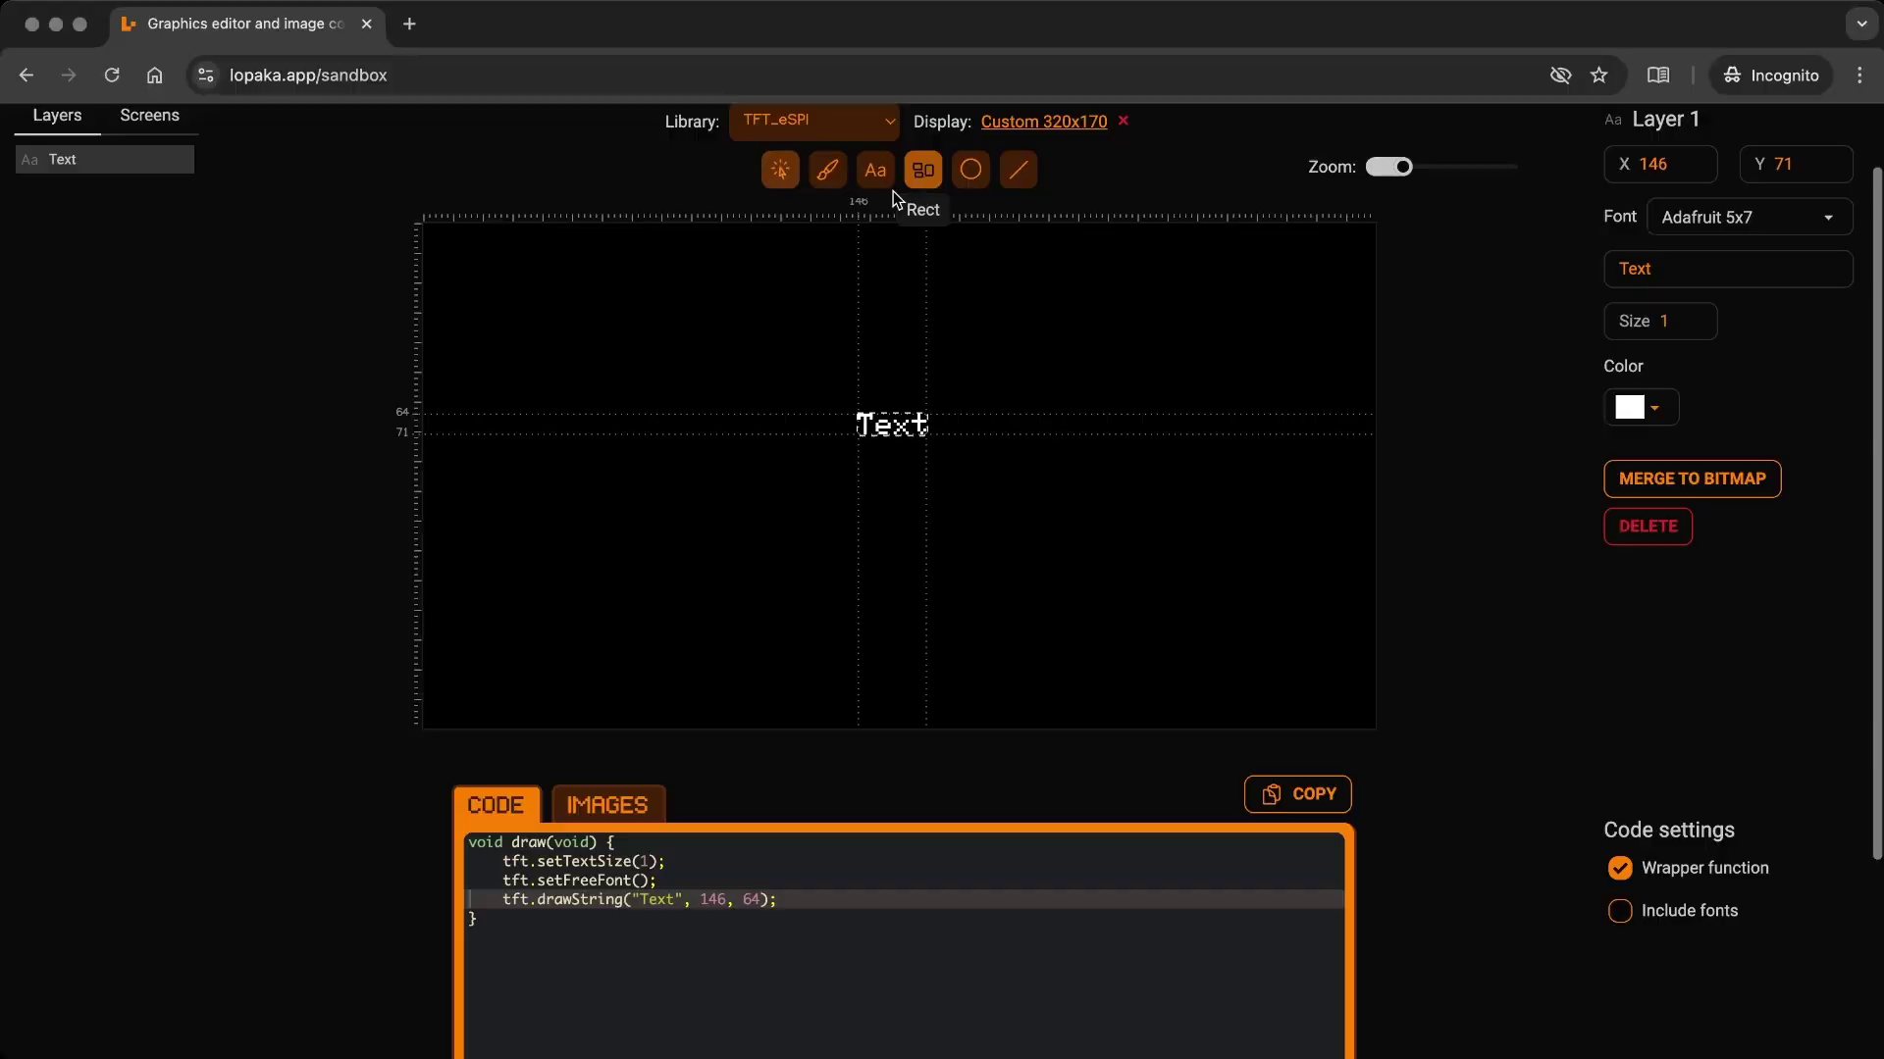
Draw a rectangle across most of the canvas and set its size to 320 wide by 170 high.
{"action": "left_click_drag", "start_coordinate": [445, 245], "coordinate": [1316, 670]}
{"action": "double_click", "coordinate": [1668, 216]}
{"action": "type", "text": "320"}
{"action": "key", "text": "Tab"}
{"action": "type", "text": "170"}
{"action": "key", "text": "Tab"}
Set the rectangle's position to X 0, Y 0.
{"action": "left_click_drag", "start_coordinate": [1656, 163], "coordinate": [1630, 157]}
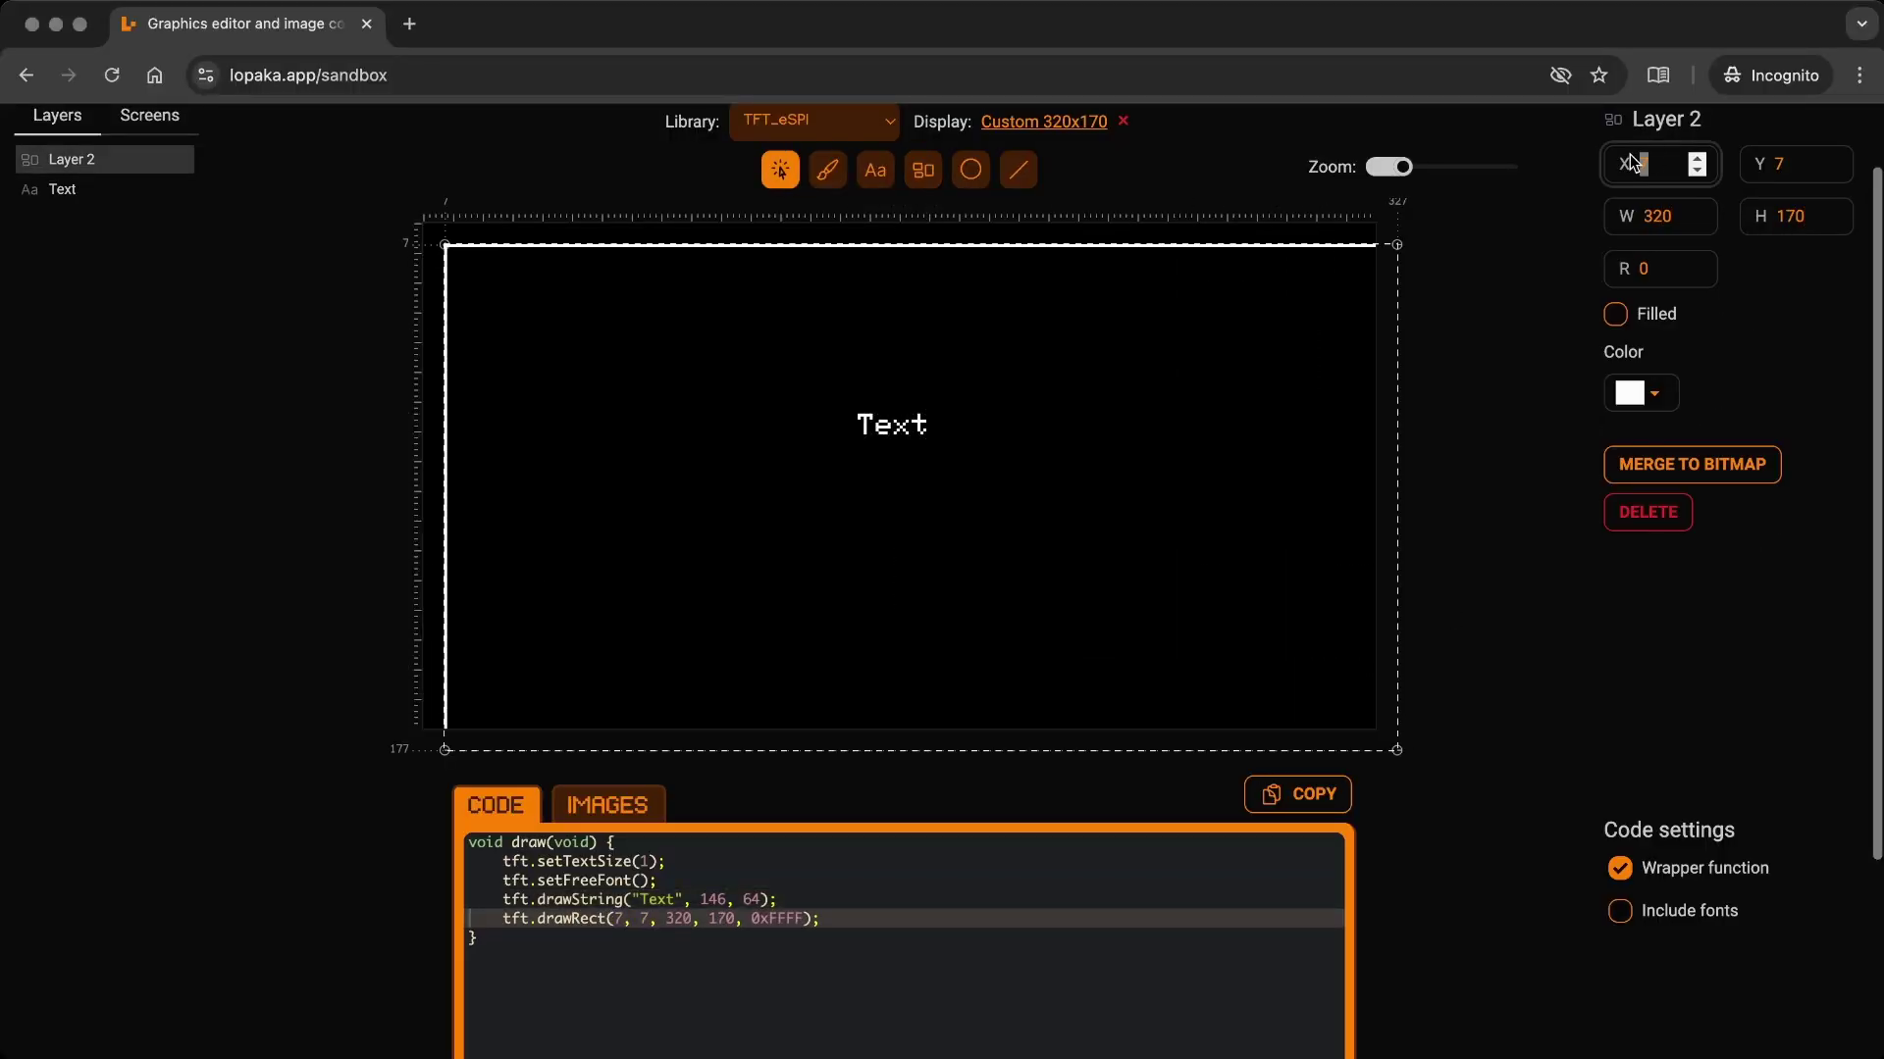
{"action": "type", "text": "0"}
{"action": "key", "text": "Tab"}
{"action": "type", "text": "0"}
{"action": "key", "text": "Tab"}
Make the rectangle filled and pick a fill colour for it.
{"action": "left_click", "coordinate": [1617, 314]}
{"action": "left_click", "coordinate": [1632, 400]}
{"action": "left_click", "coordinate": [464, 408]}
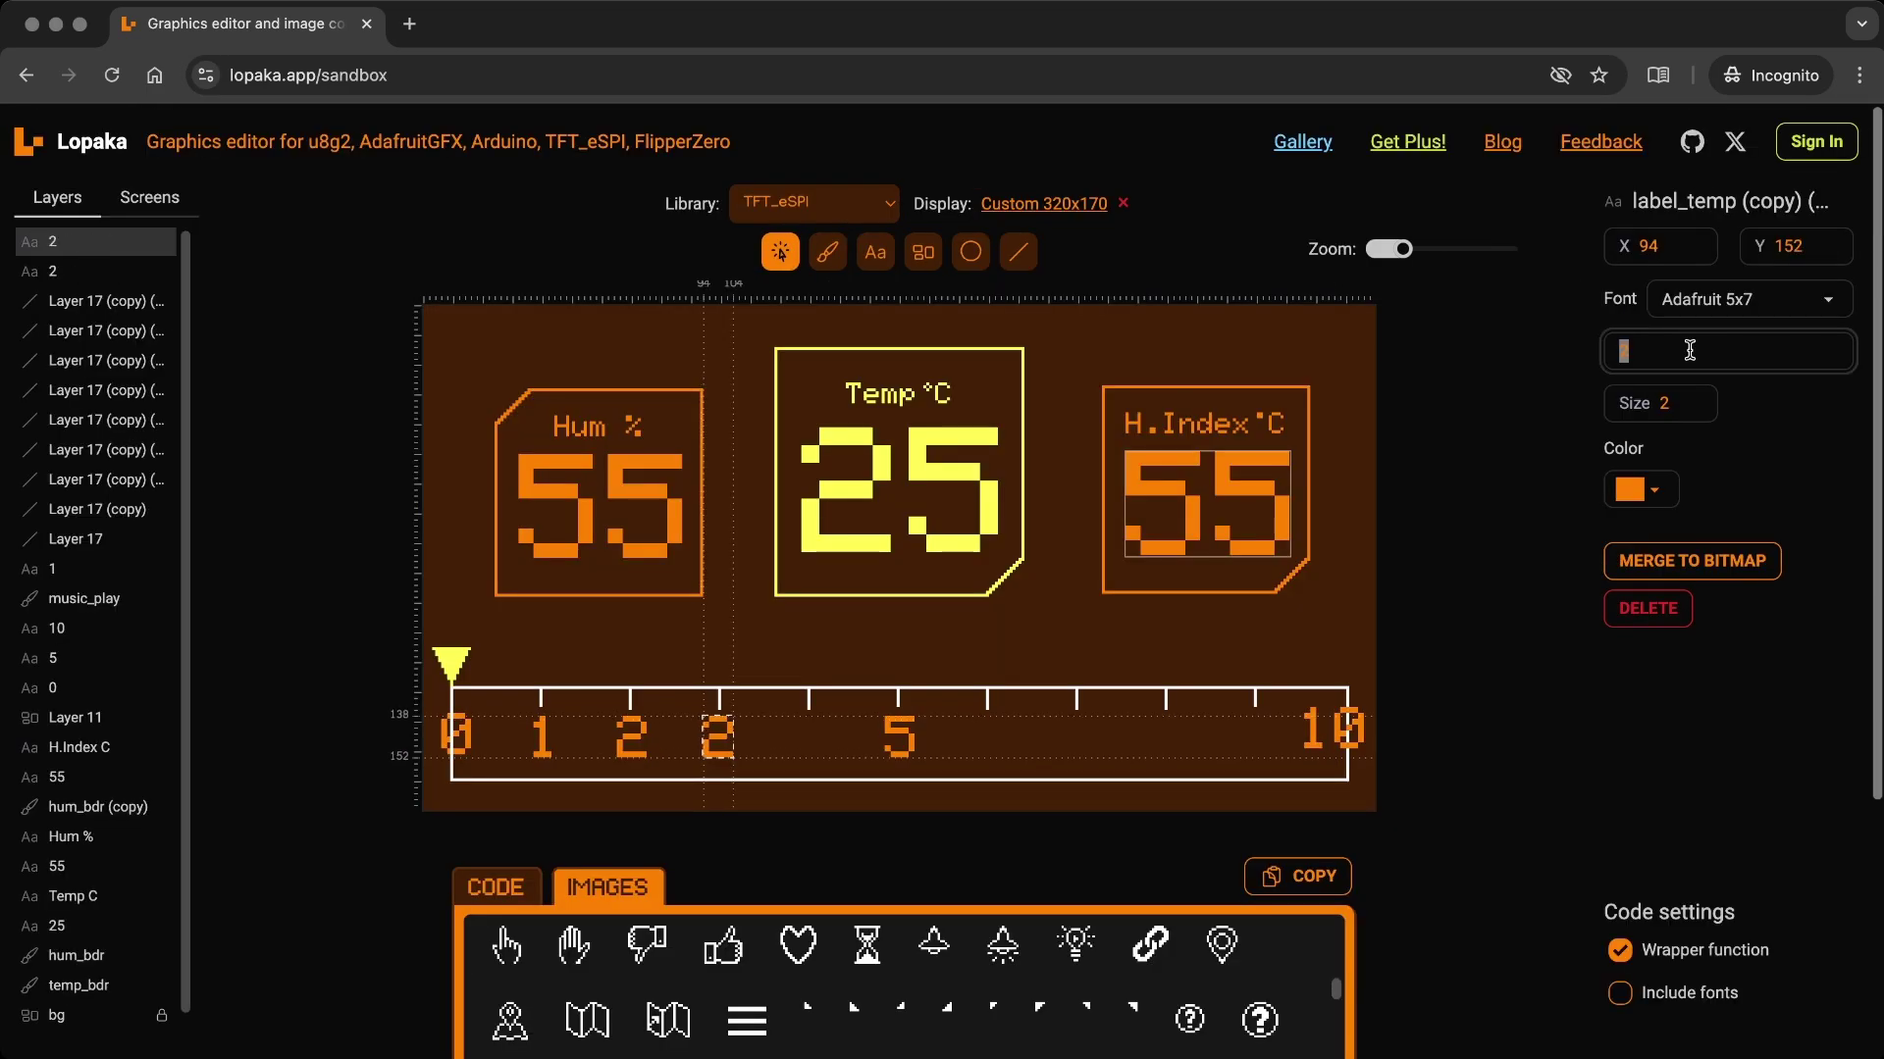
Change the copied label at the scale's third tick to 3, and place another copy reading 4 at the fourth tick.
{"action": "type", "text": "3"}
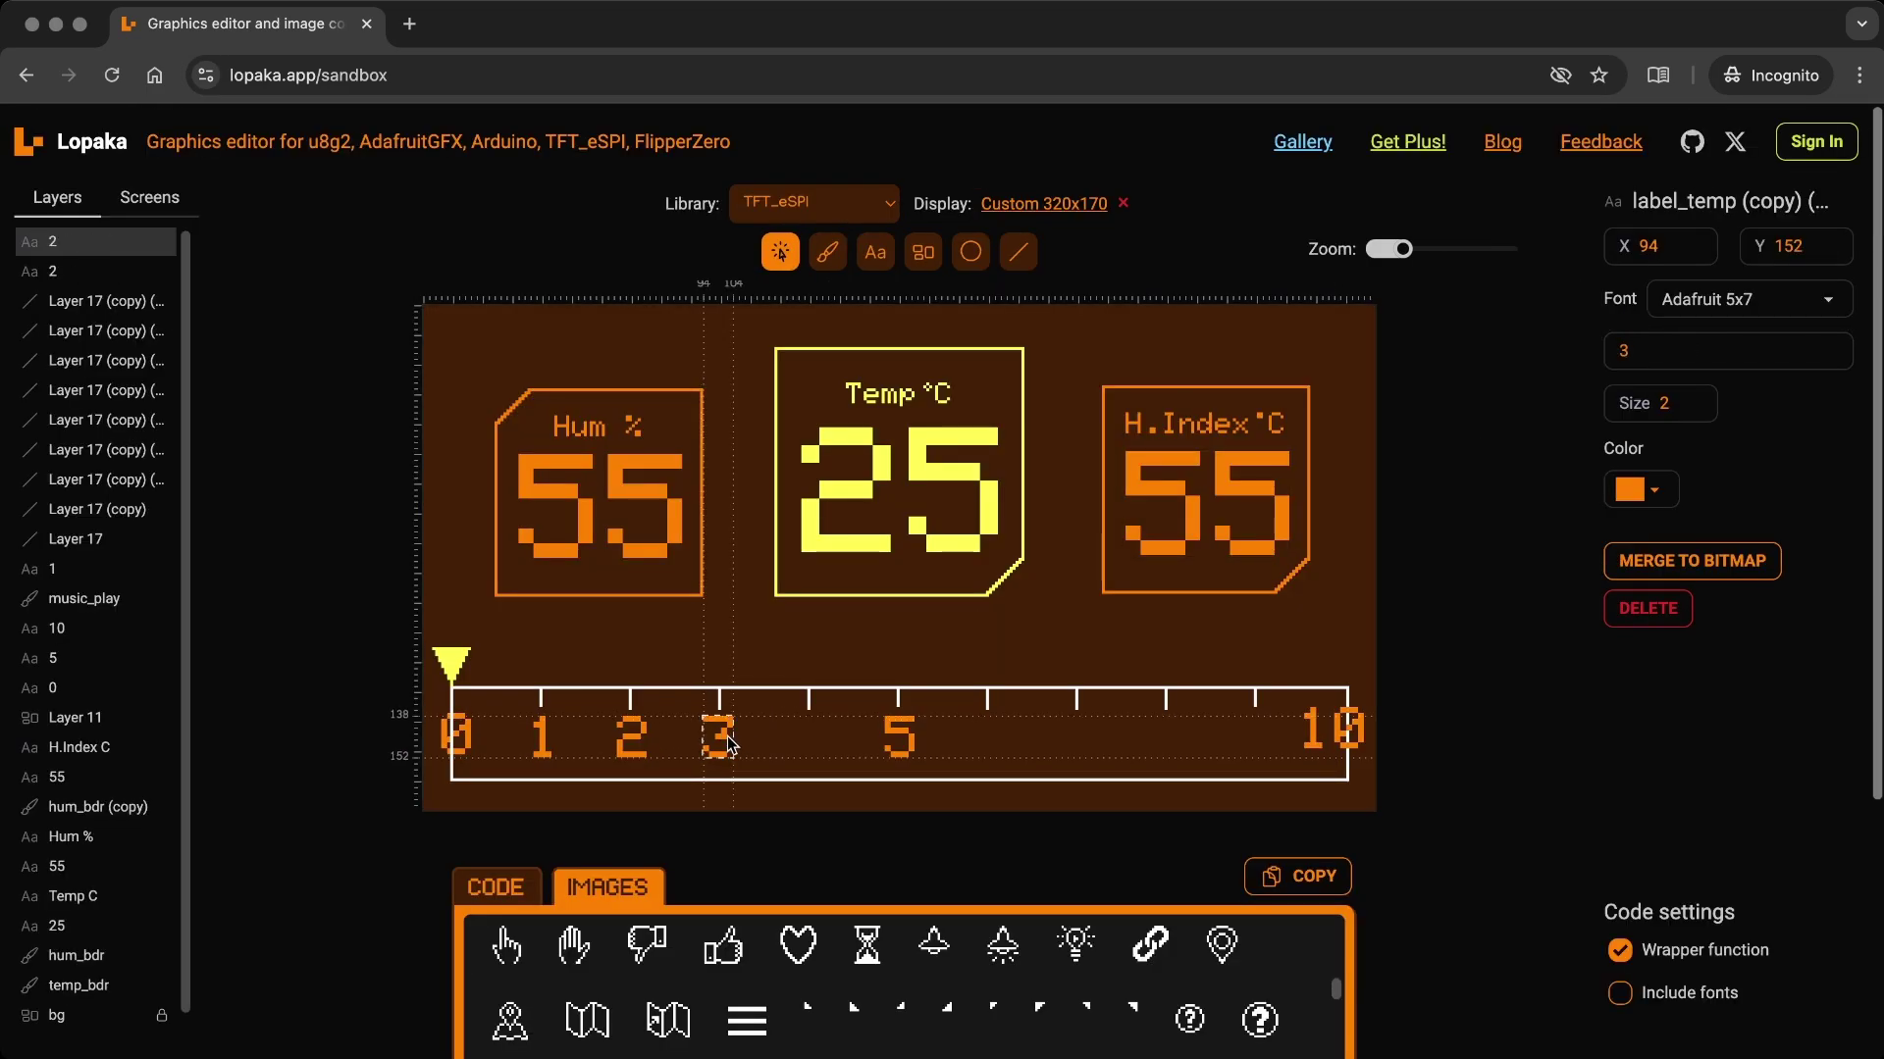
{"action": "key", "text": "ctrl+v"}
{"action": "left_click_drag", "start_coordinate": [638, 746], "coordinate": [824, 767]}
{"action": "double_click", "coordinate": [1624, 351]}
{"action": "type", "text": "4"}
{"action": "left_click", "coordinate": [898, 737]}
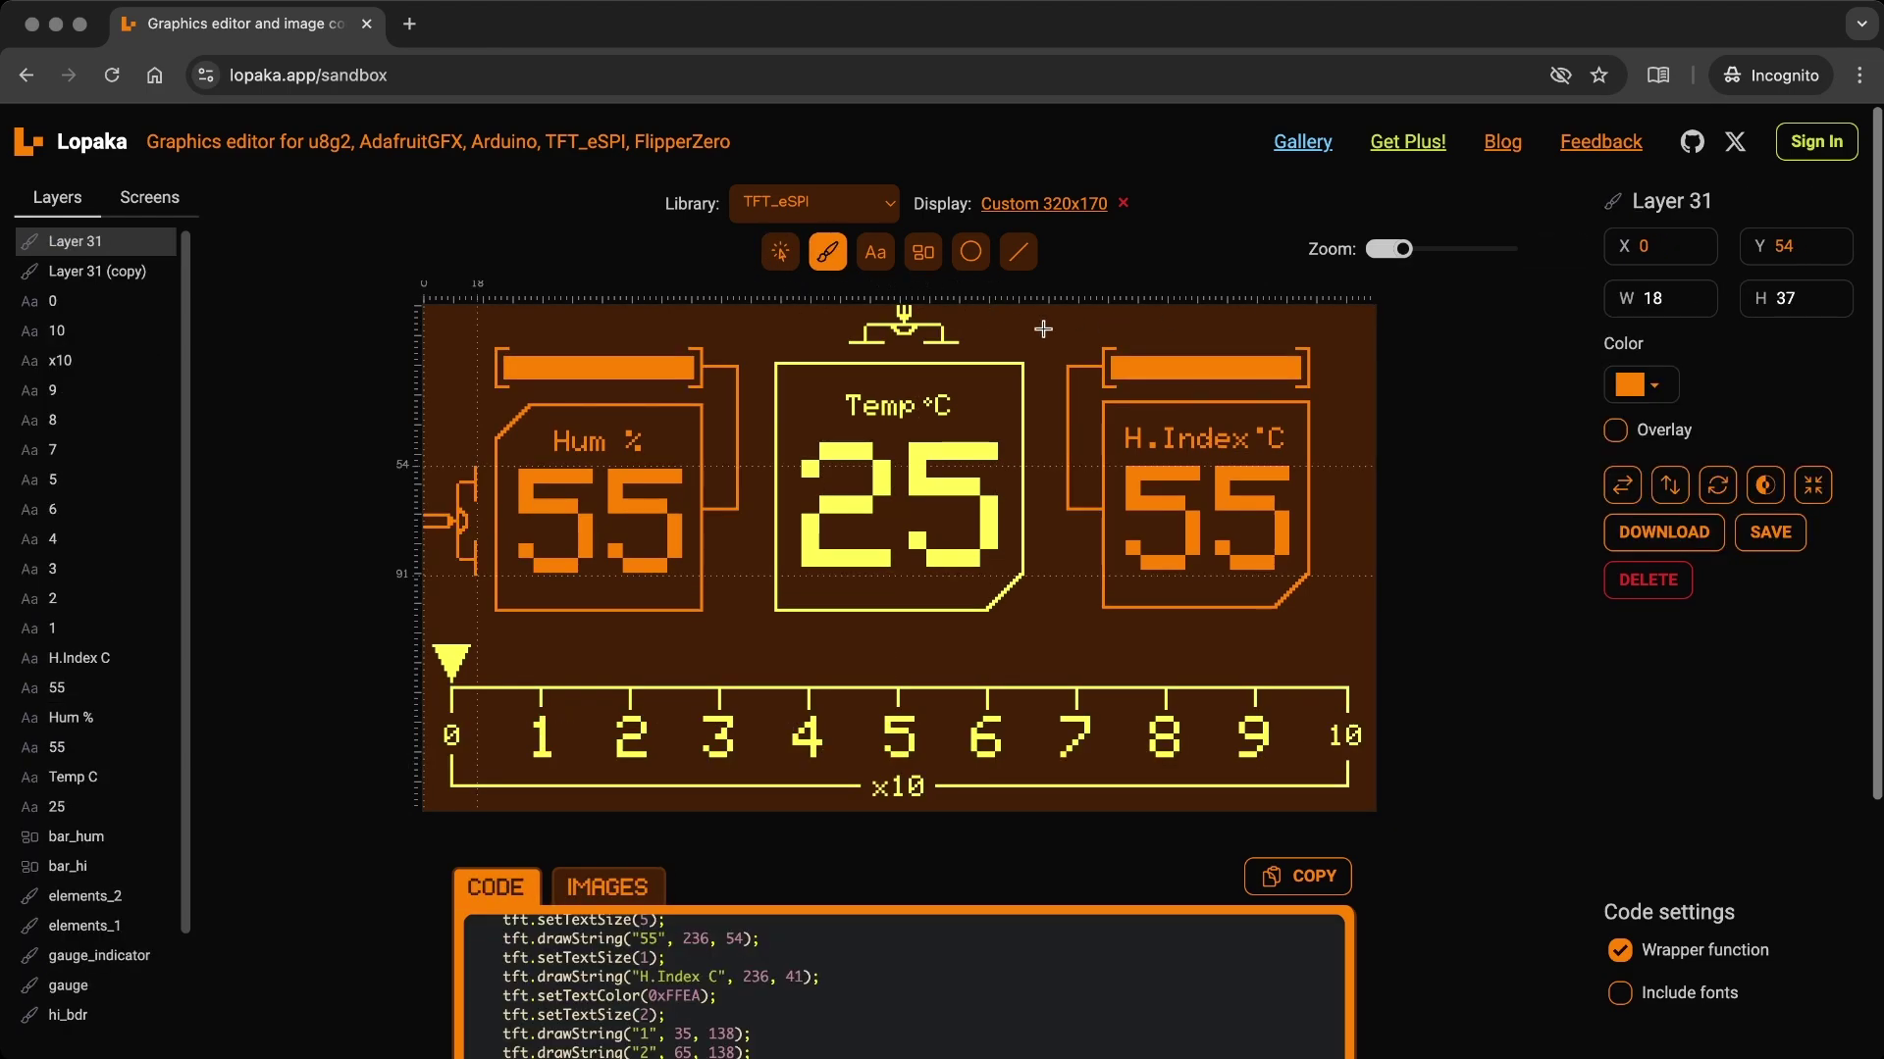
Paste a copy of the orange ornament beside the H.Index box at the canvas's right edge and flip it horizontally.
{"action": "key", "text": "s"}
{"action": "left_click", "coordinate": [952, 336]}
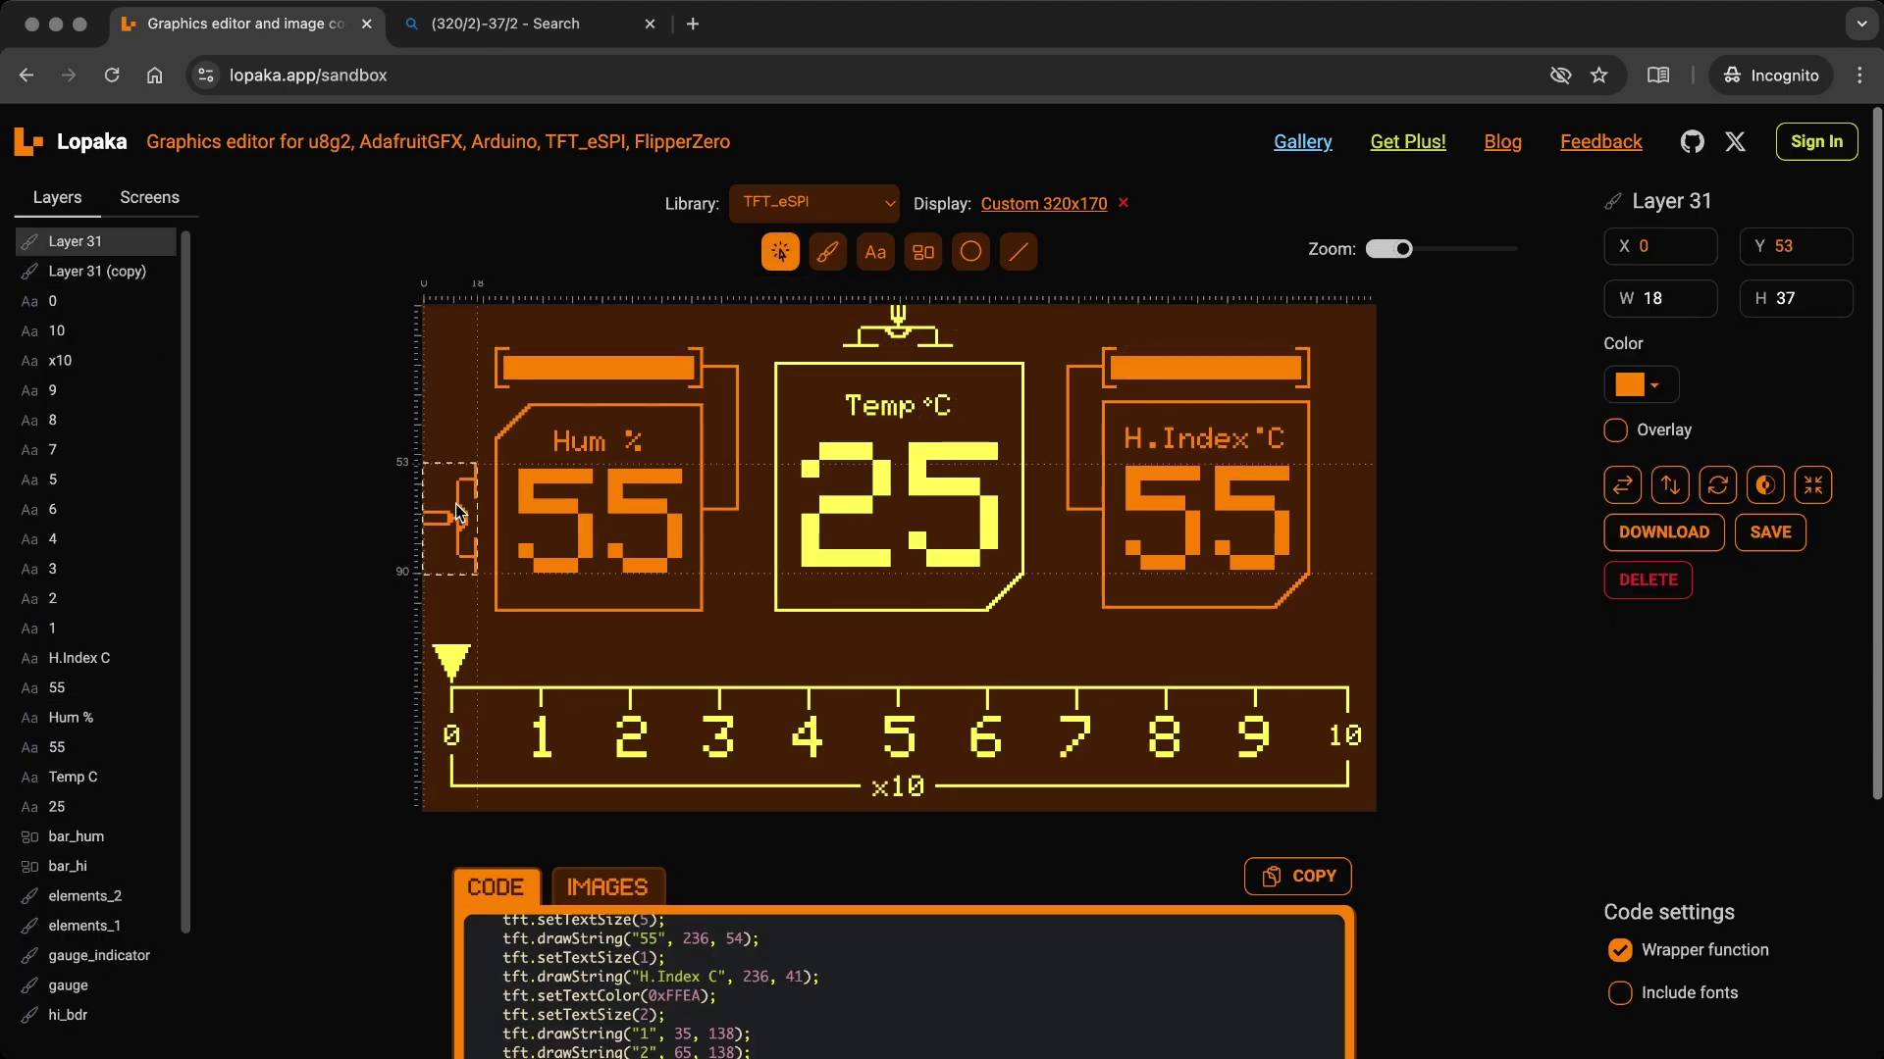
{"action": "key", "text": "ctrl+v"}
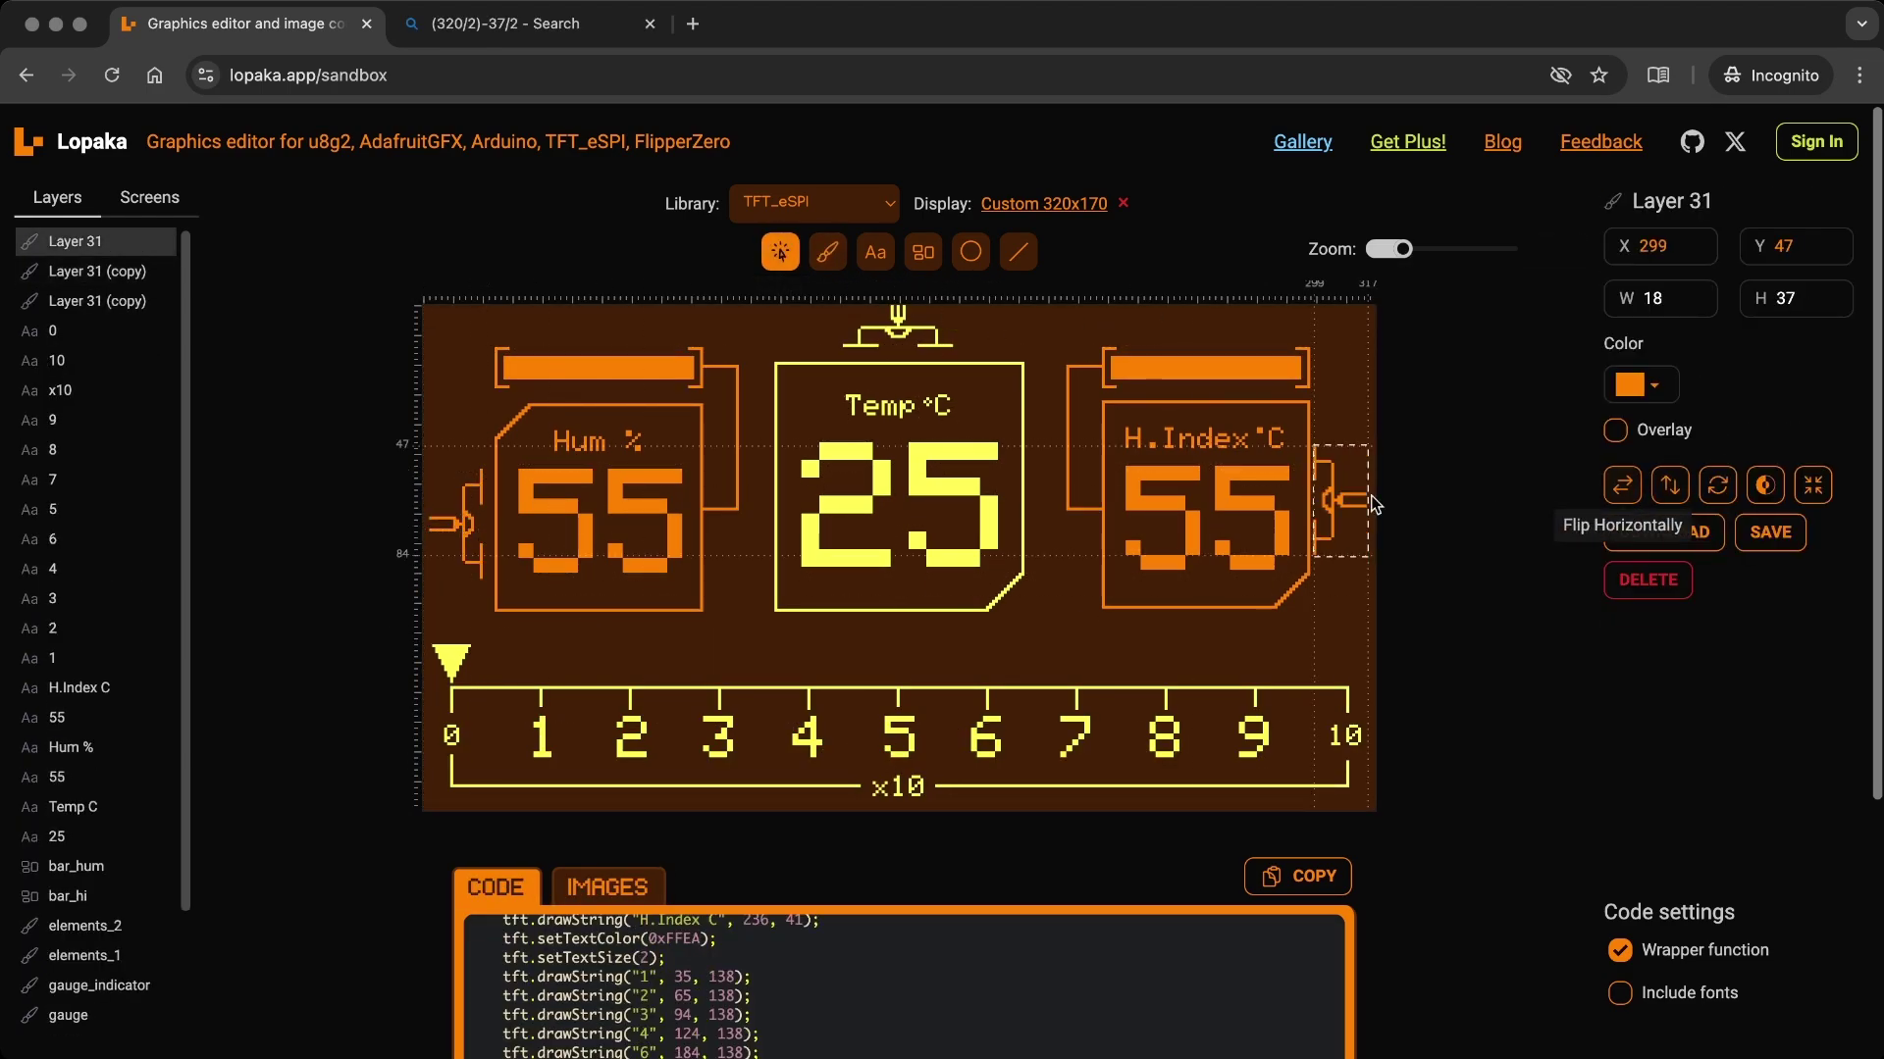
{"action": "left_click", "coordinate": [1621, 485]}
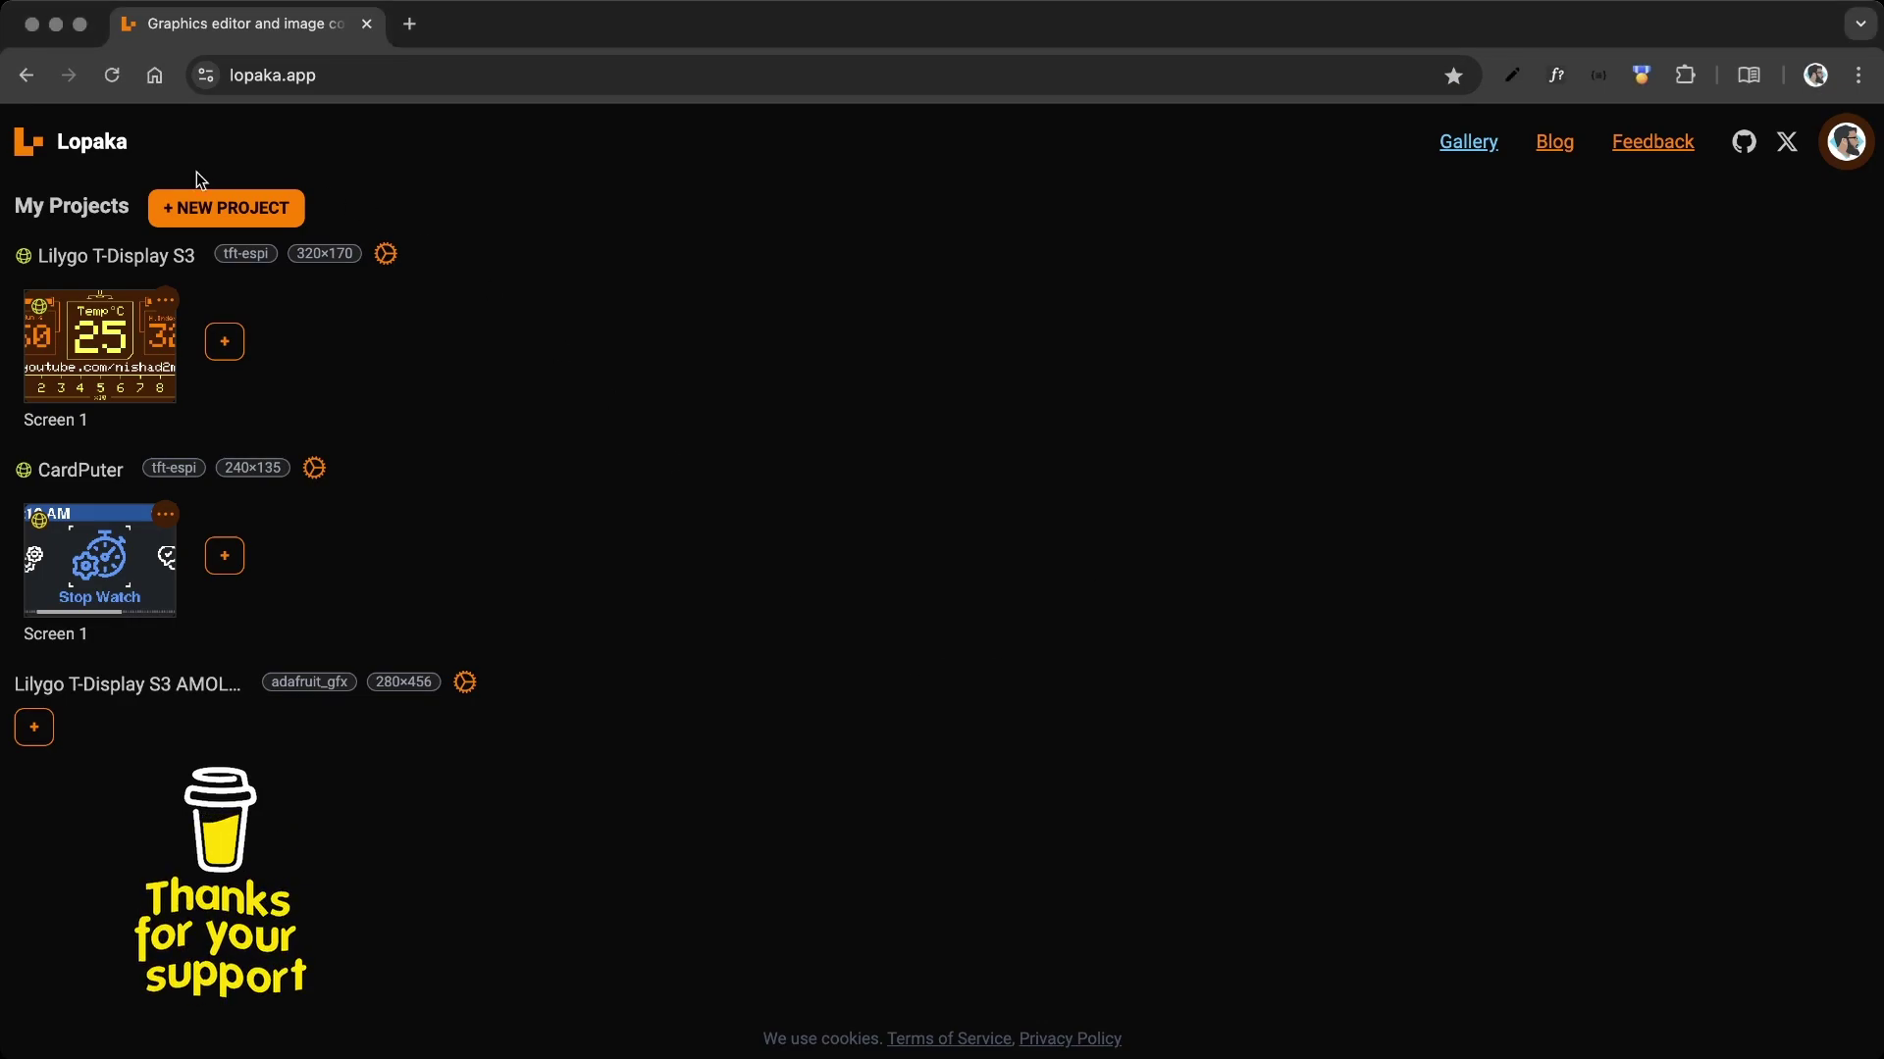
Start a new project titled DHT22 with TFT_eSPI as the platform.
{"action": "left_click", "coordinate": [211, 206]}
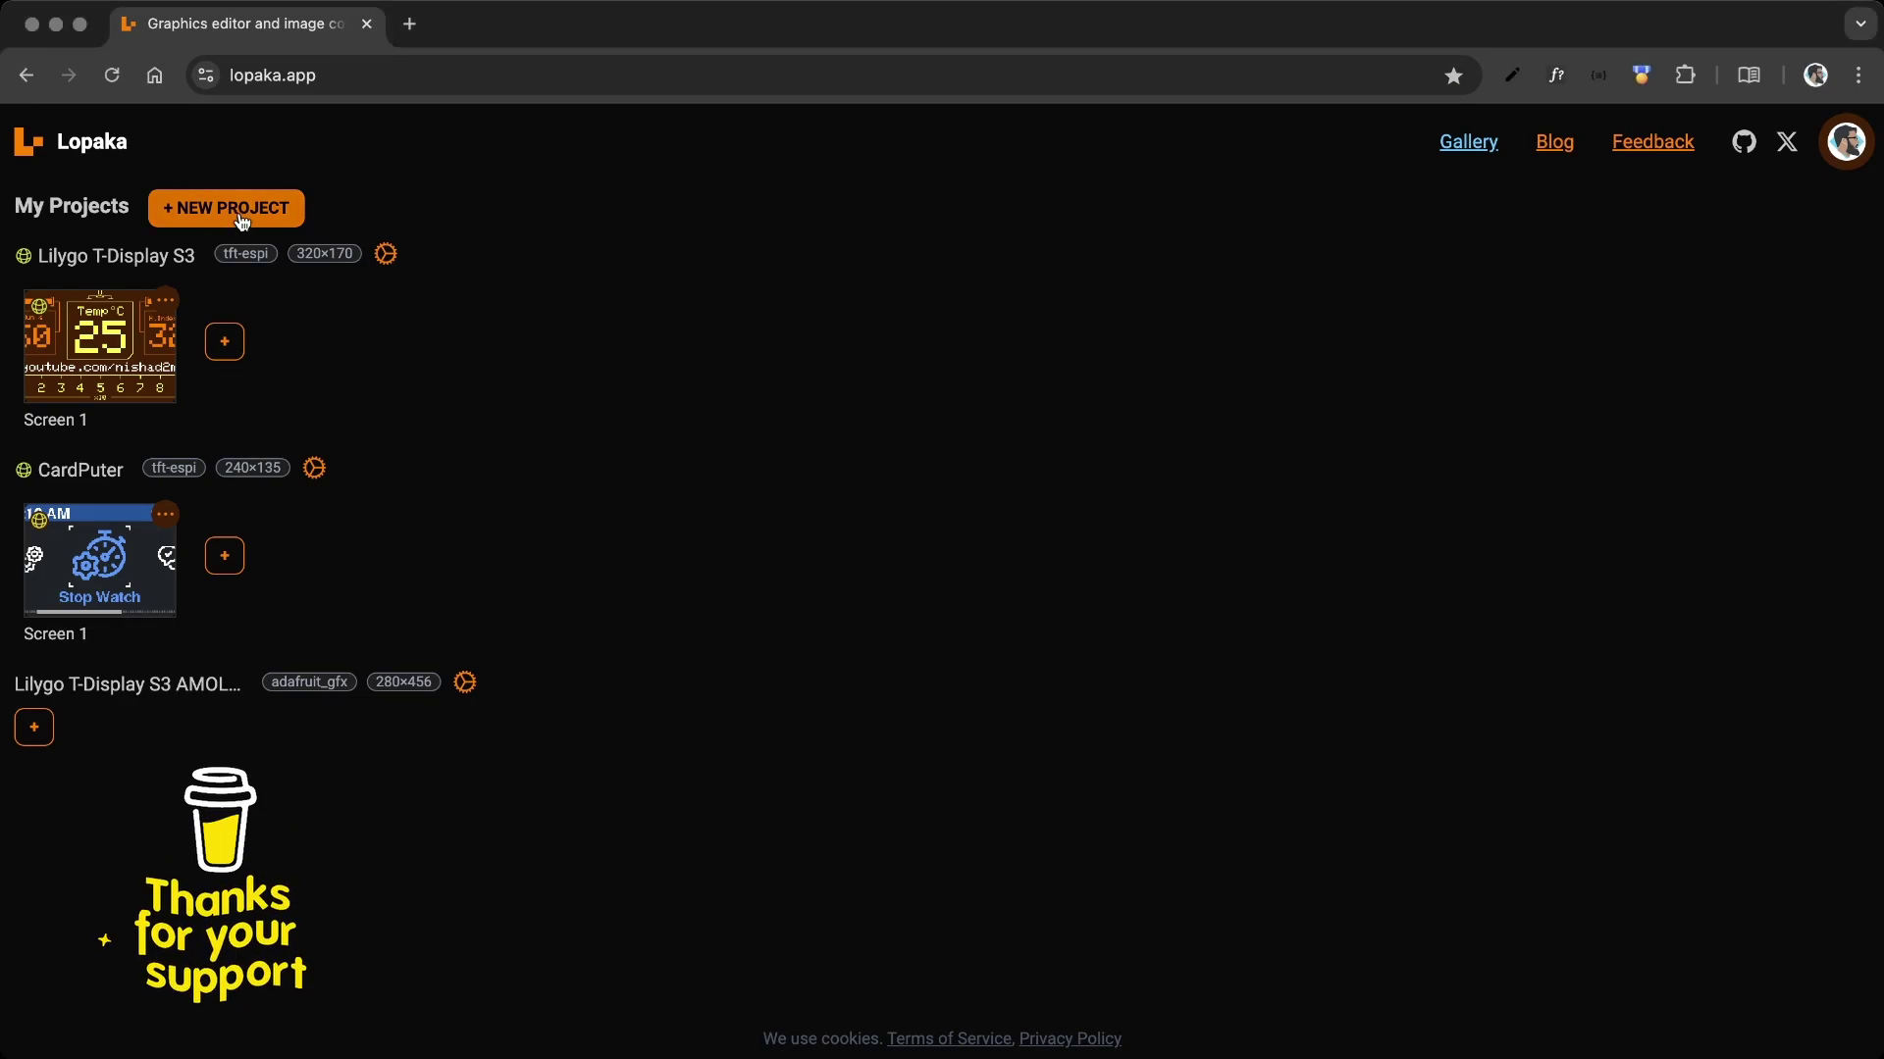
{"action": "left_click_drag", "start_coordinate": [967, 324], "coordinate": [595, 317]}
{"action": "type", "text": "DHT22"}
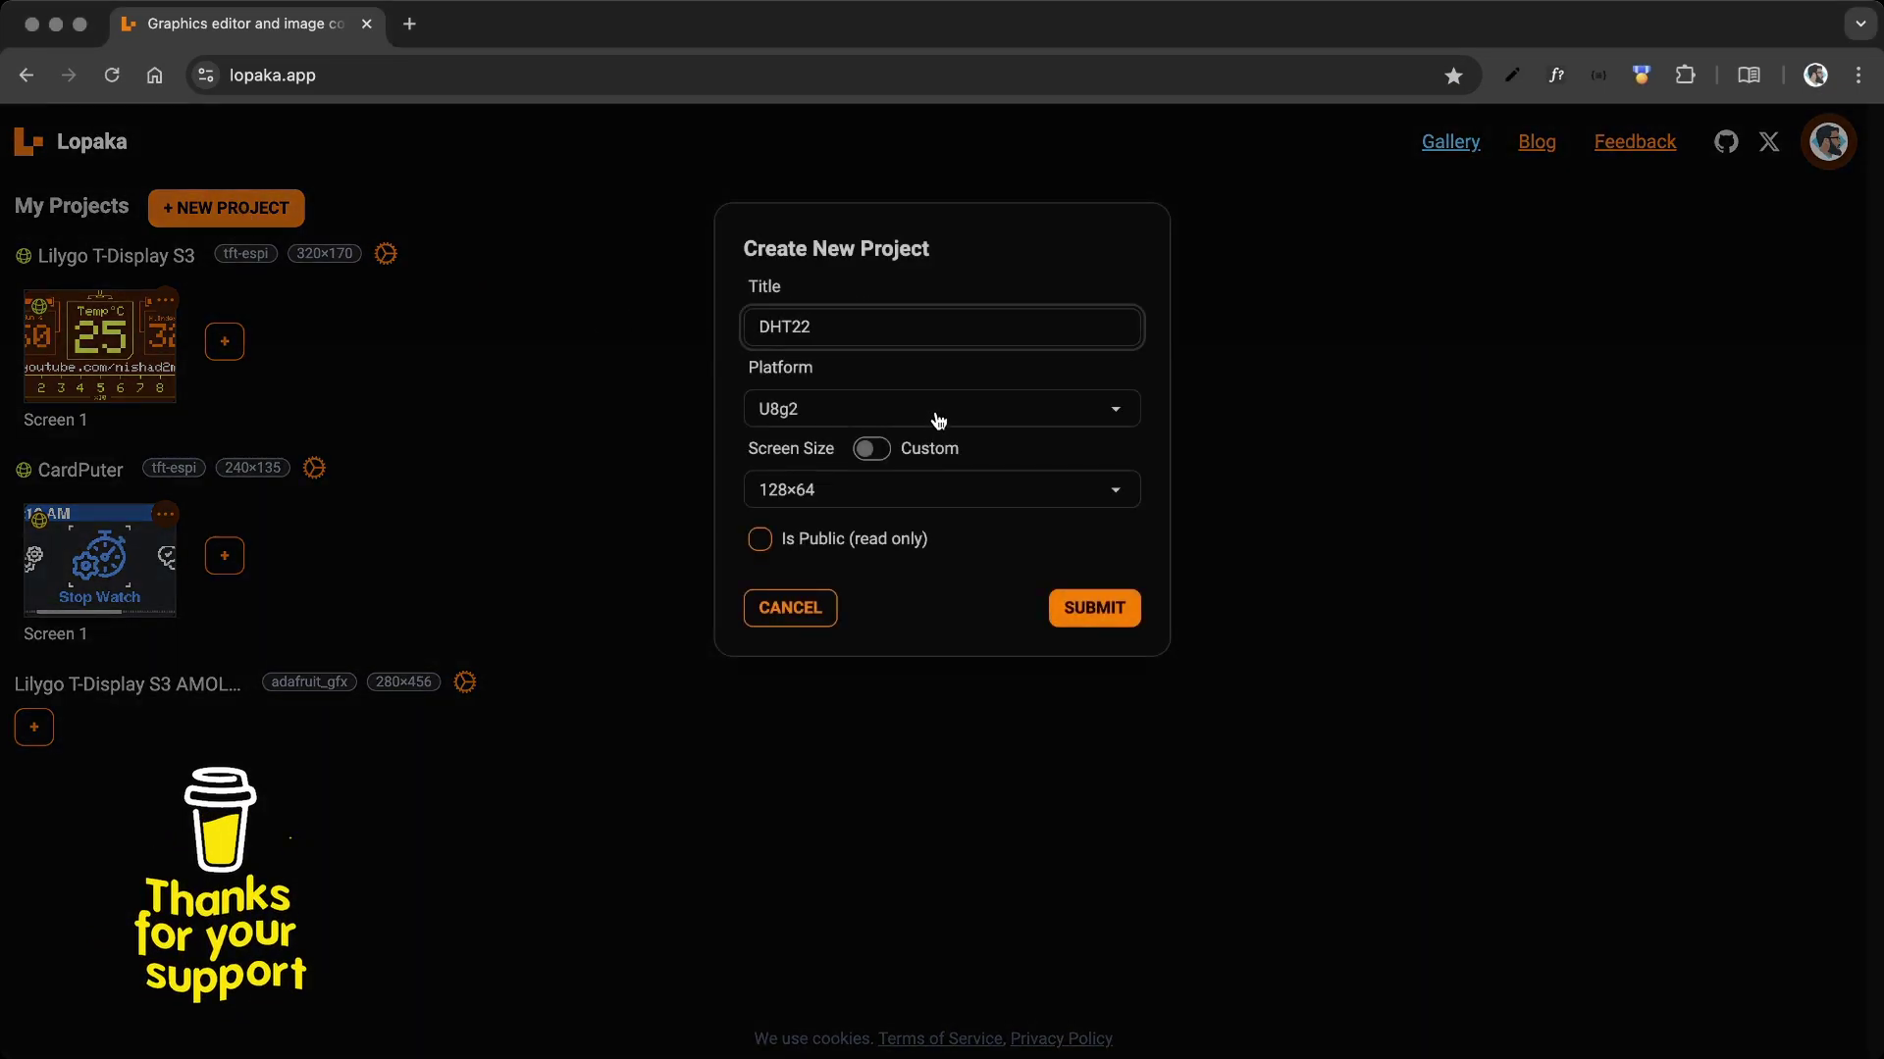
{"action": "key", "text": "Tab"}
{"action": "left_click", "coordinate": [917, 502]}
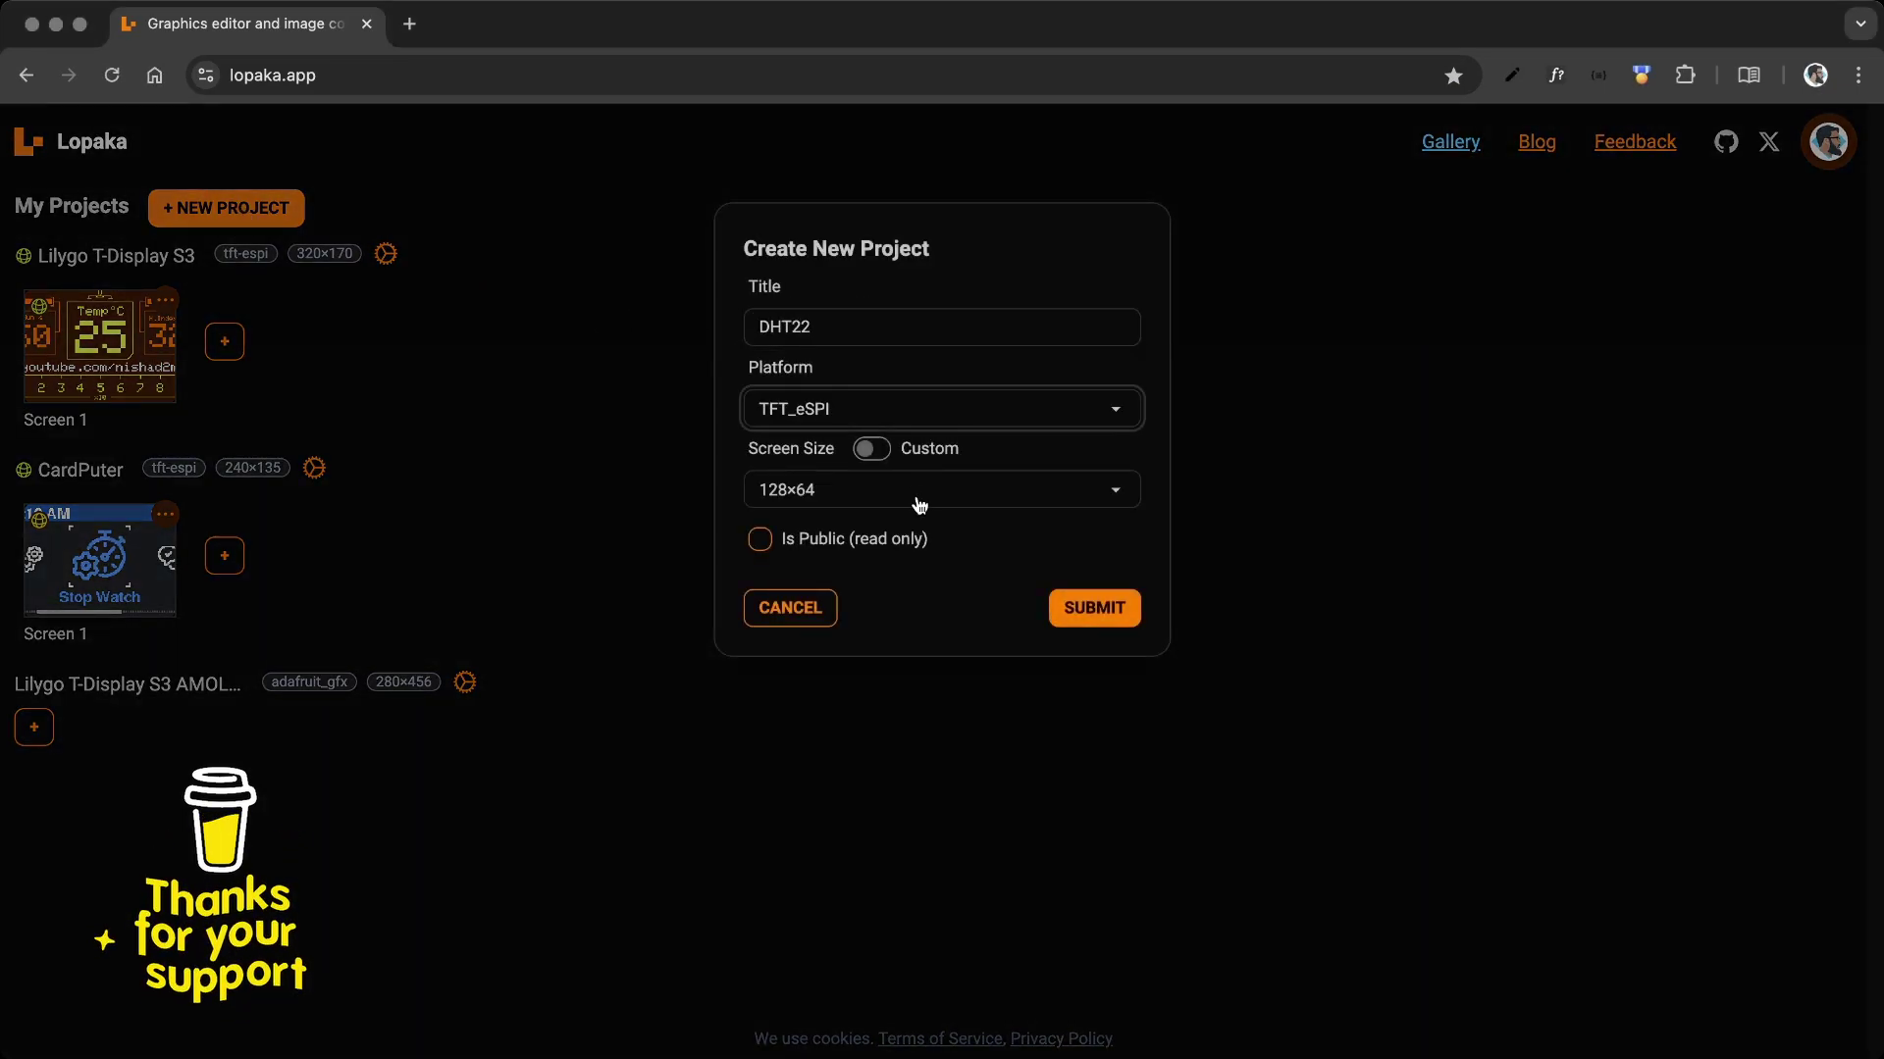
Give the project a custom 320×170 screen size, make it public and create it.
{"action": "left_click", "coordinate": [871, 449]}
{"action": "left_click", "coordinate": [876, 494]}
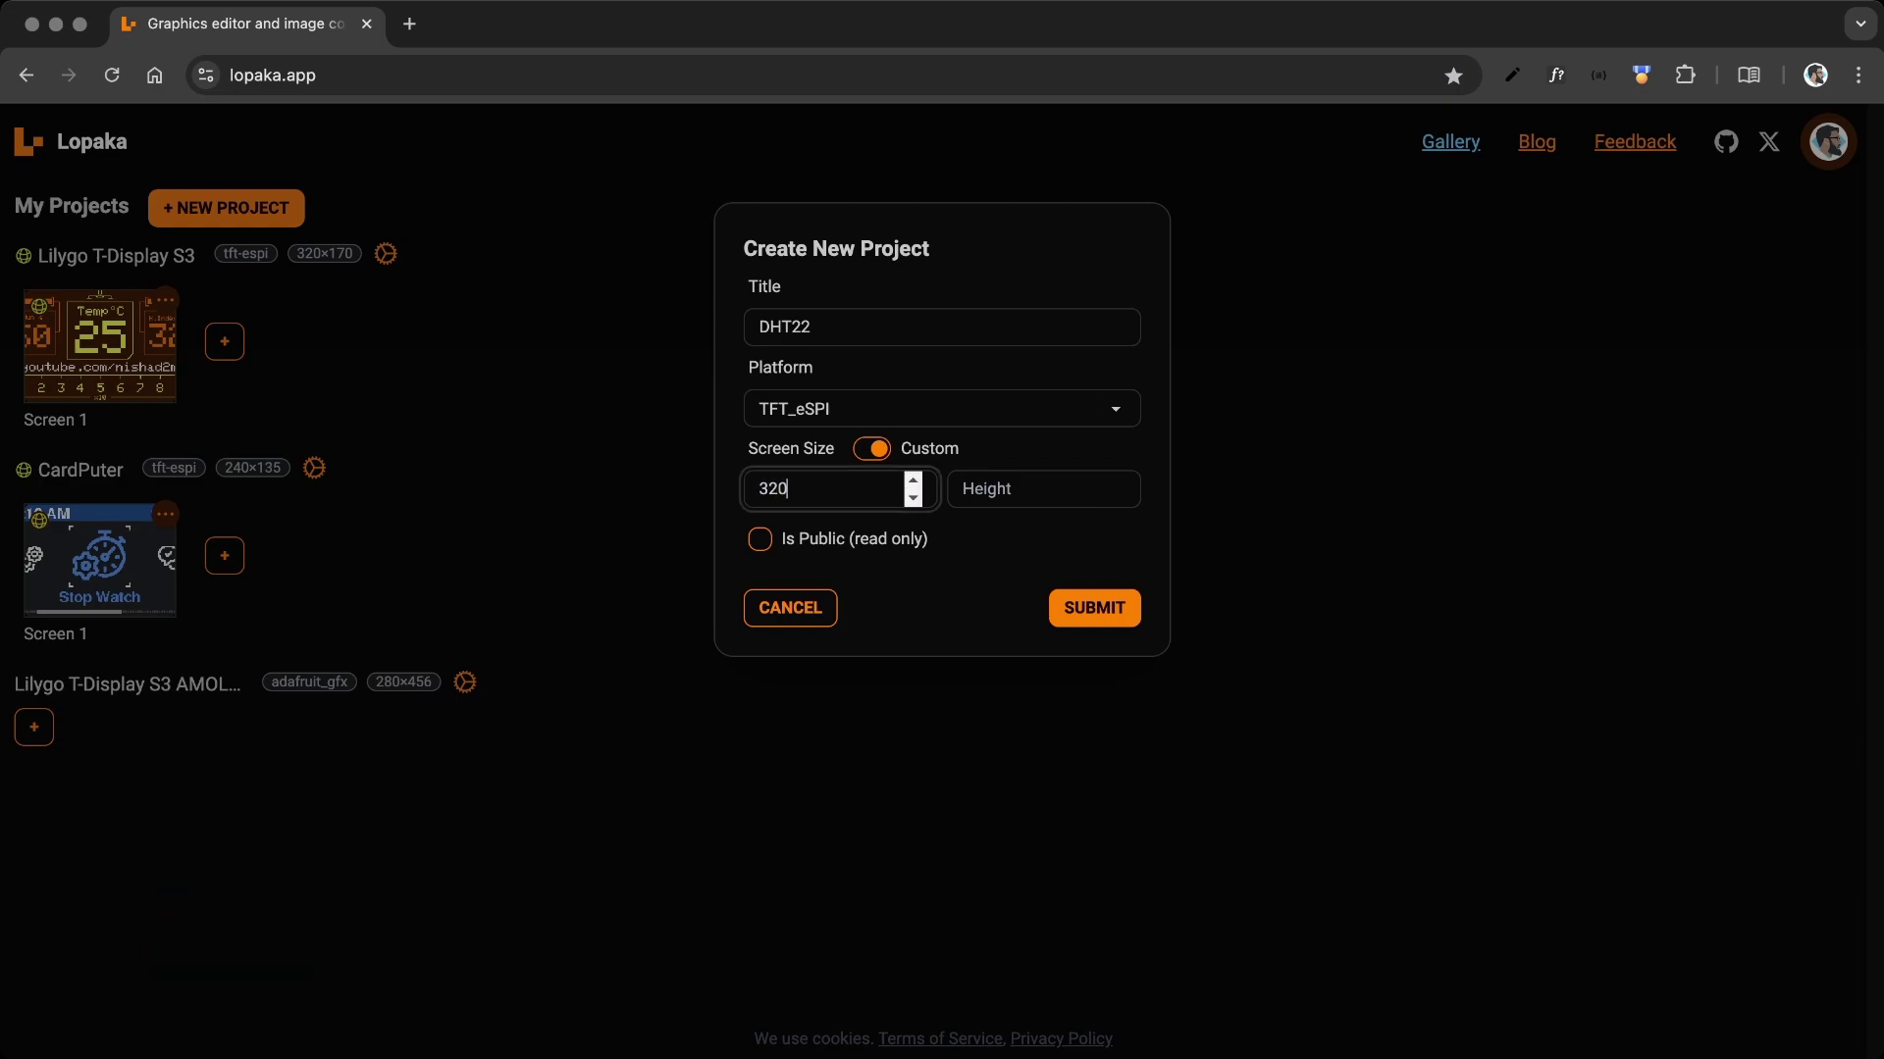
{"action": "key", "text": "Tab"}
{"action": "type", "text": "1"}
{"action": "left_click", "coordinate": [901, 556]}
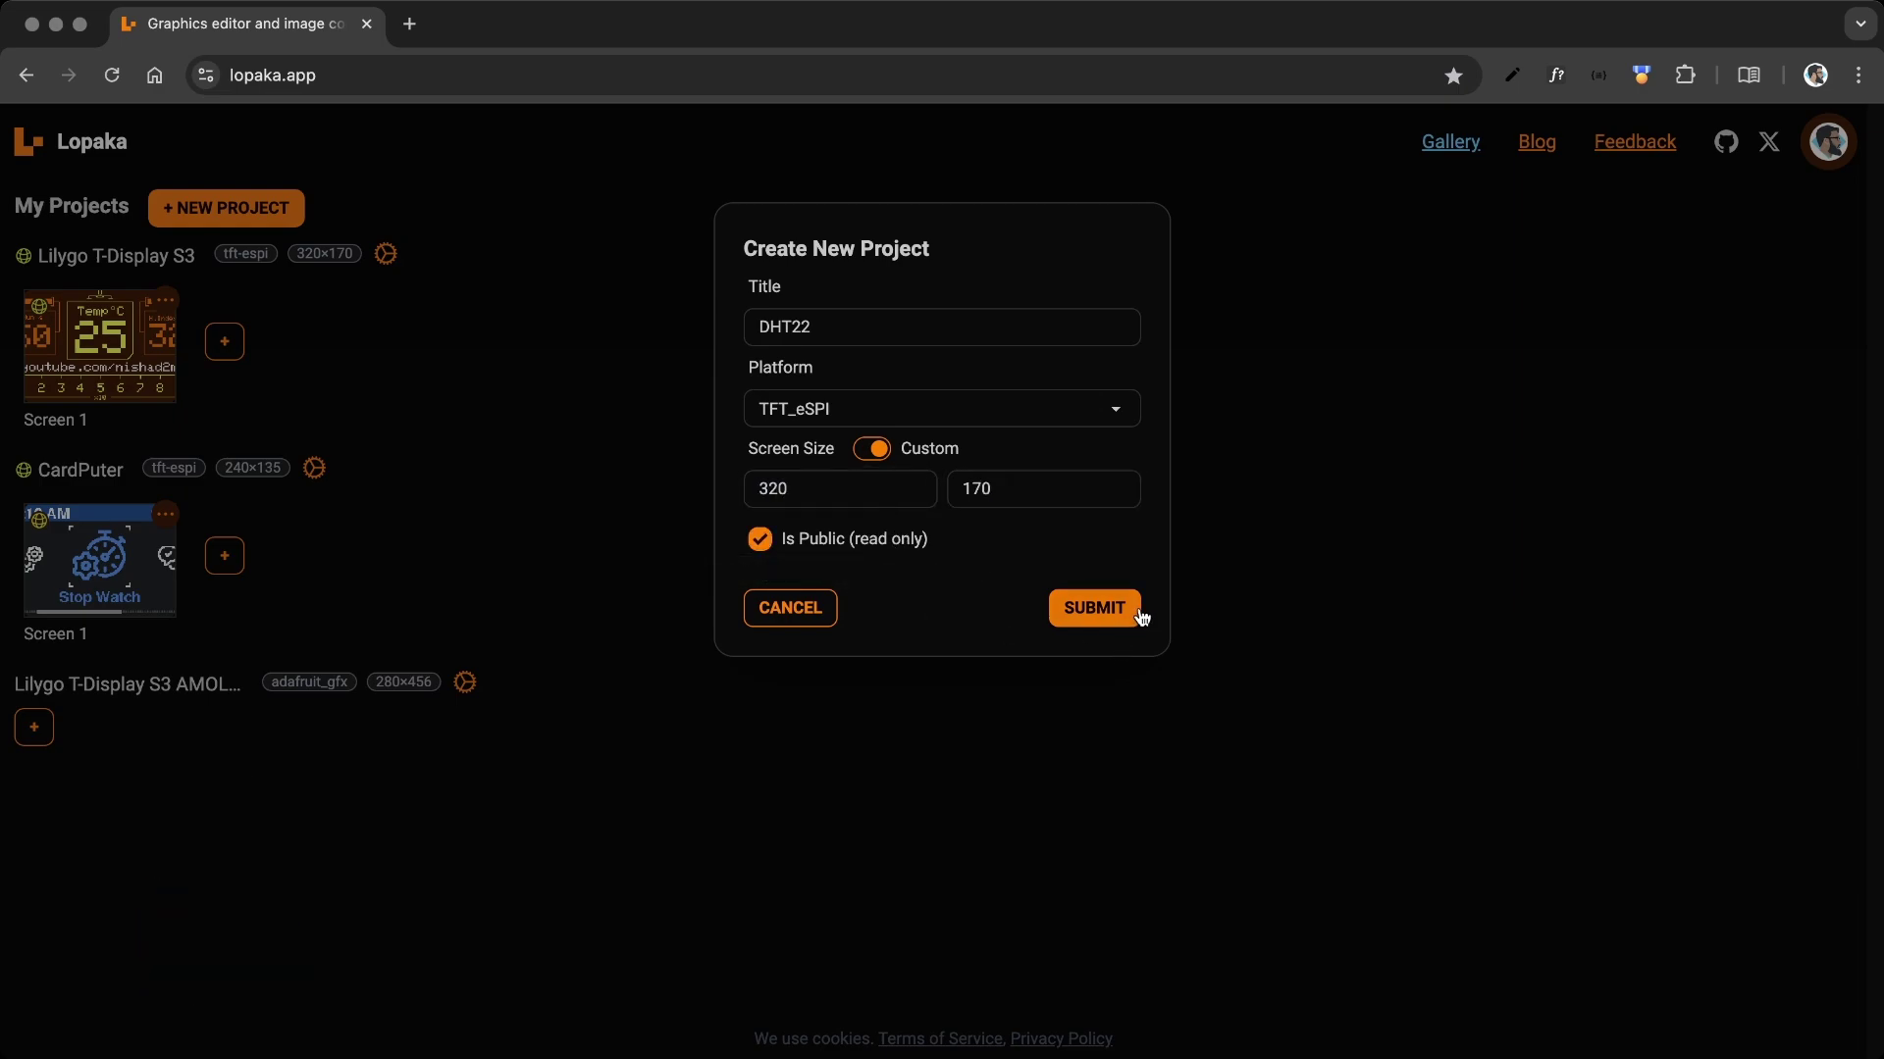
{"action": "left_click", "coordinate": [1135, 610]}
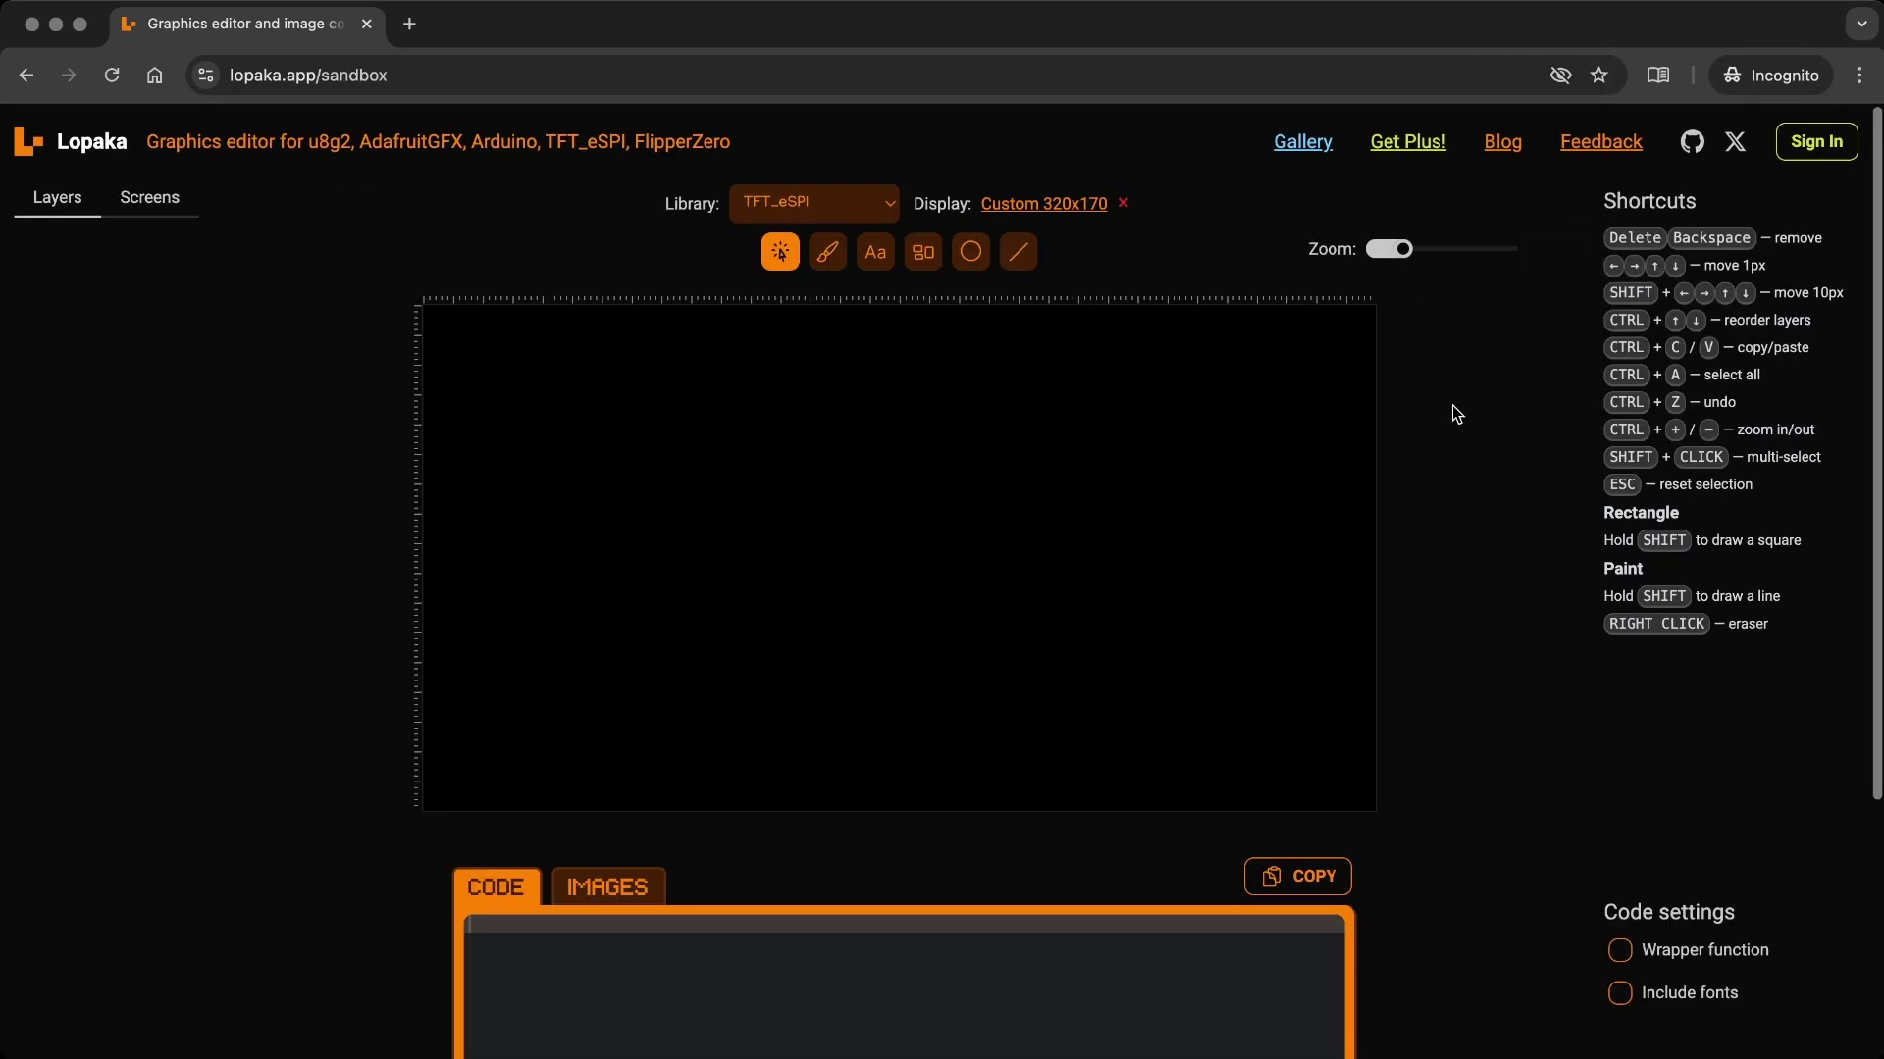
Add a text element near the canvas centre at about X 156, Y 59.
{"action": "scroll", "coordinate": [1453, 408], "scroll_direction": "down", "scroll_amount": 2}
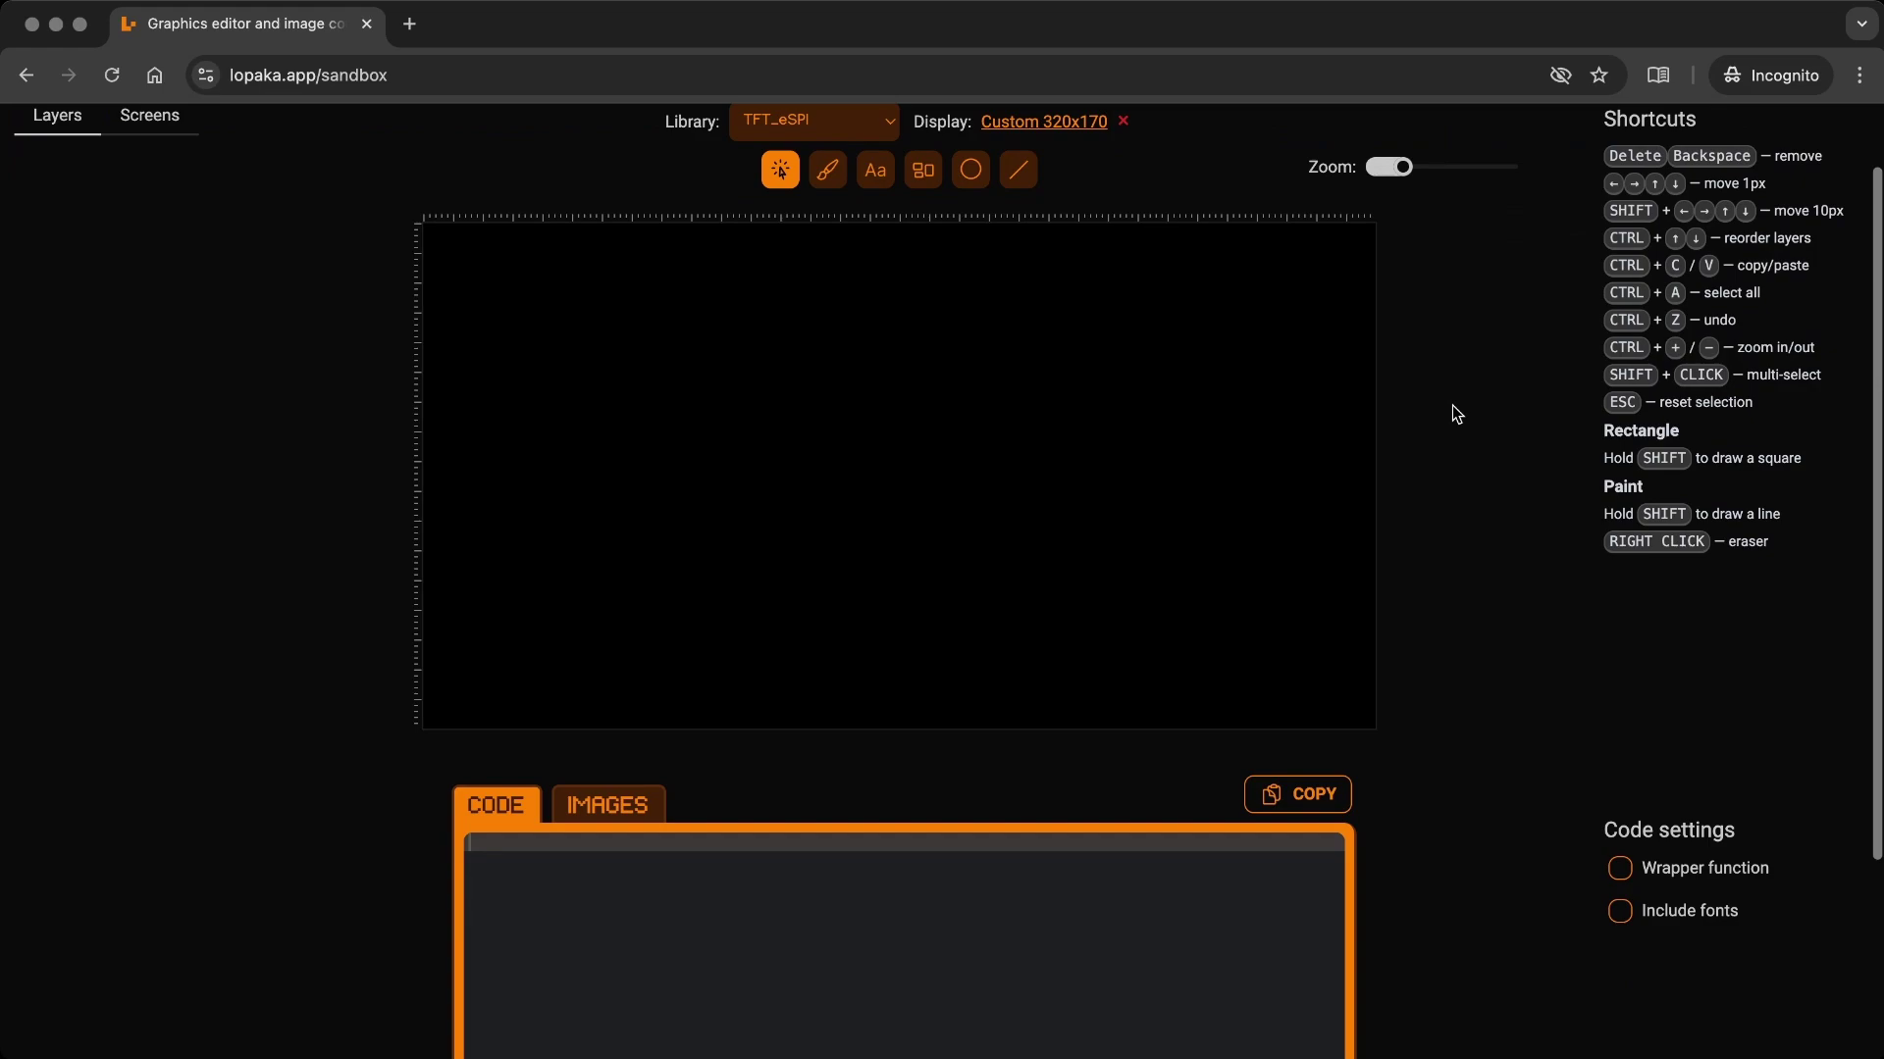
{"action": "left_click", "coordinate": [876, 177]}
{"action": "left_click", "coordinate": [889, 405]}
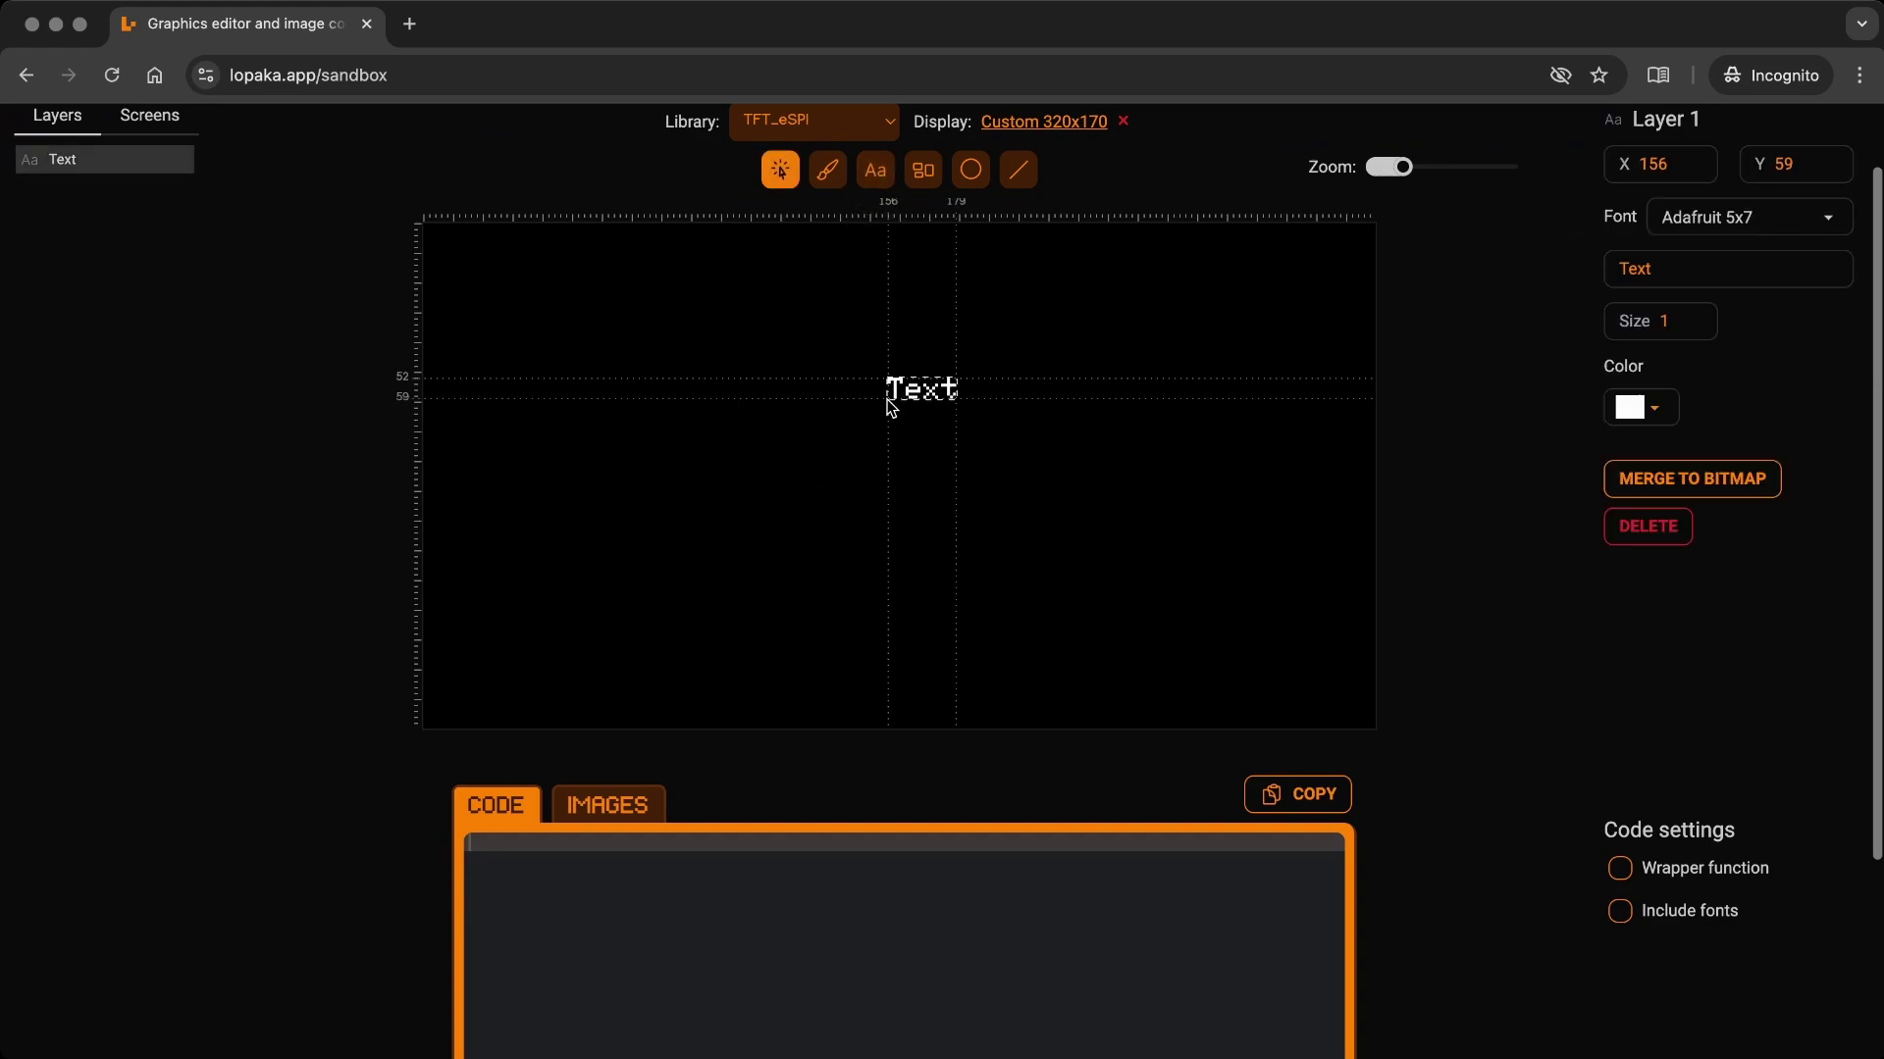
Enable the wrapper function for the generated code and move the text to about X 146, Y 71.
{"action": "left_click_drag", "start_coordinate": [818, 886], "coordinate": [502, 849]}
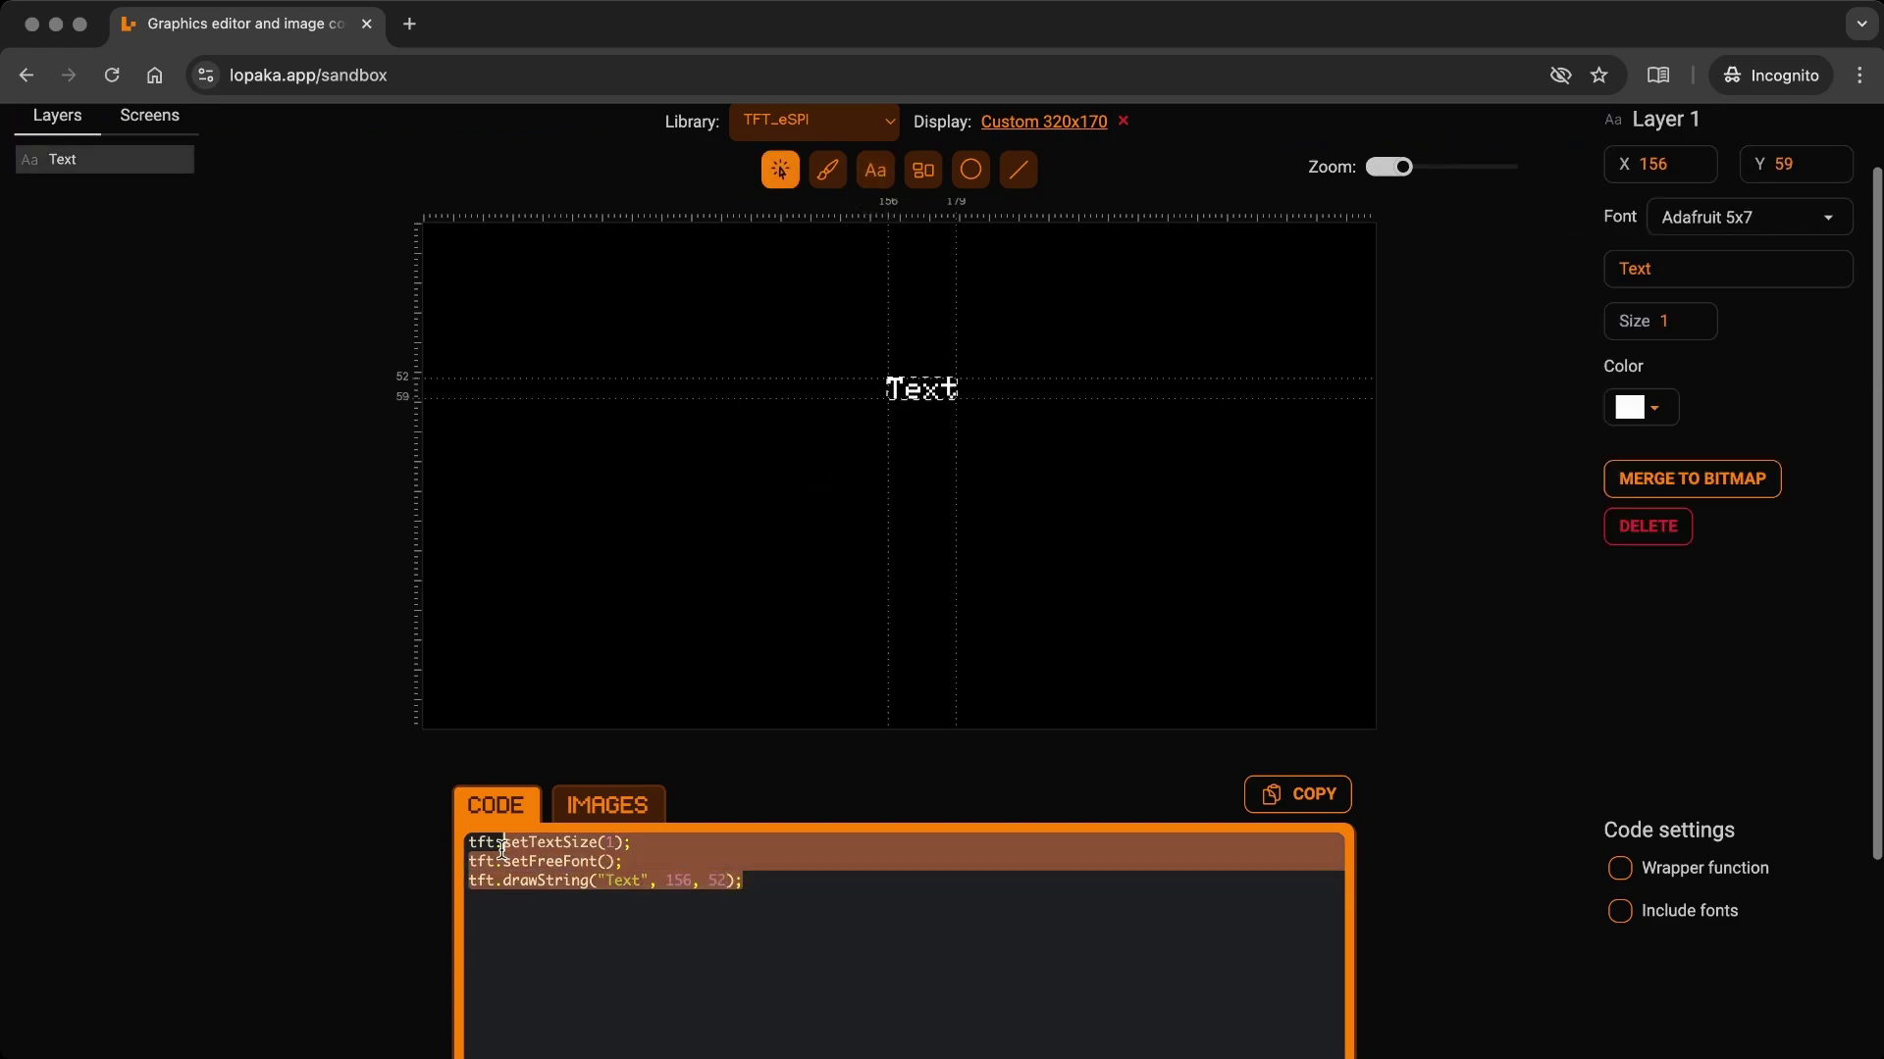
{"action": "left_click", "coordinate": [1619, 870]}
{"action": "left_click", "coordinate": [923, 960]}
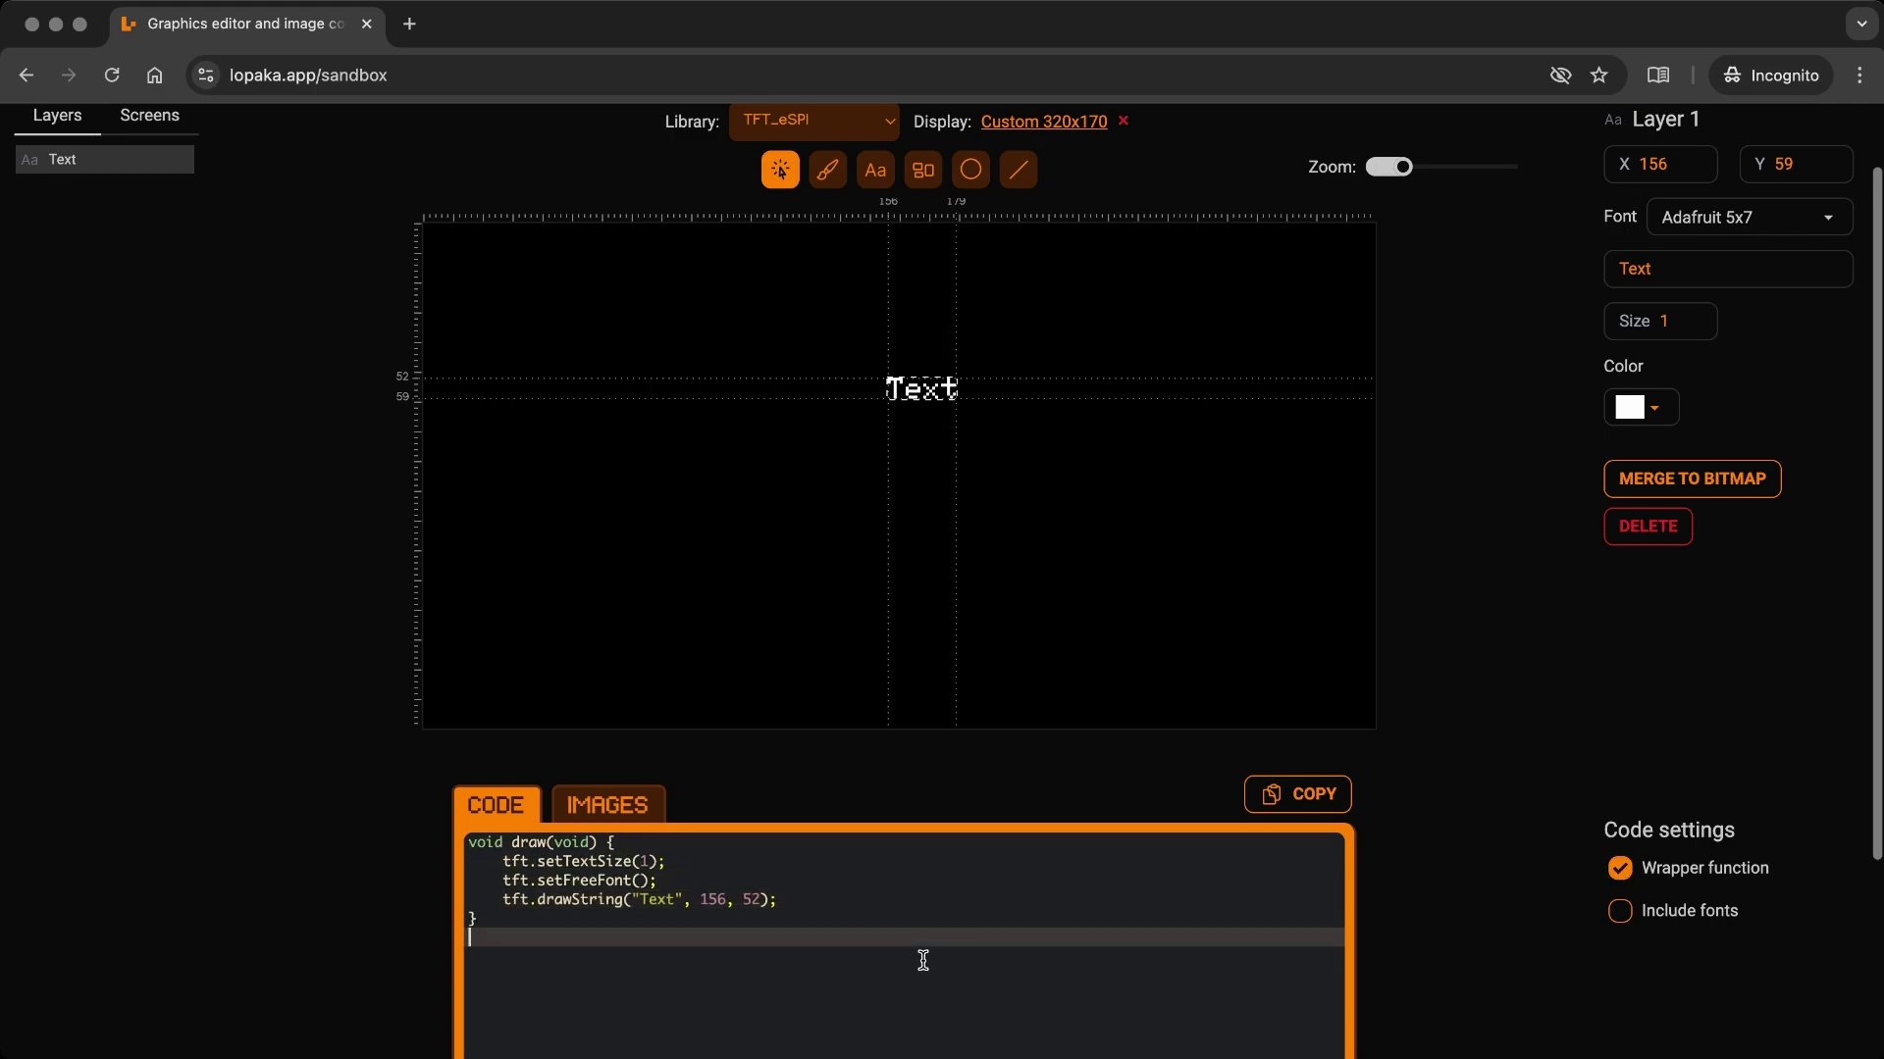
{"action": "left_click_drag", "start_coordinate": [929, 400], "coordinate": [924, 447]}
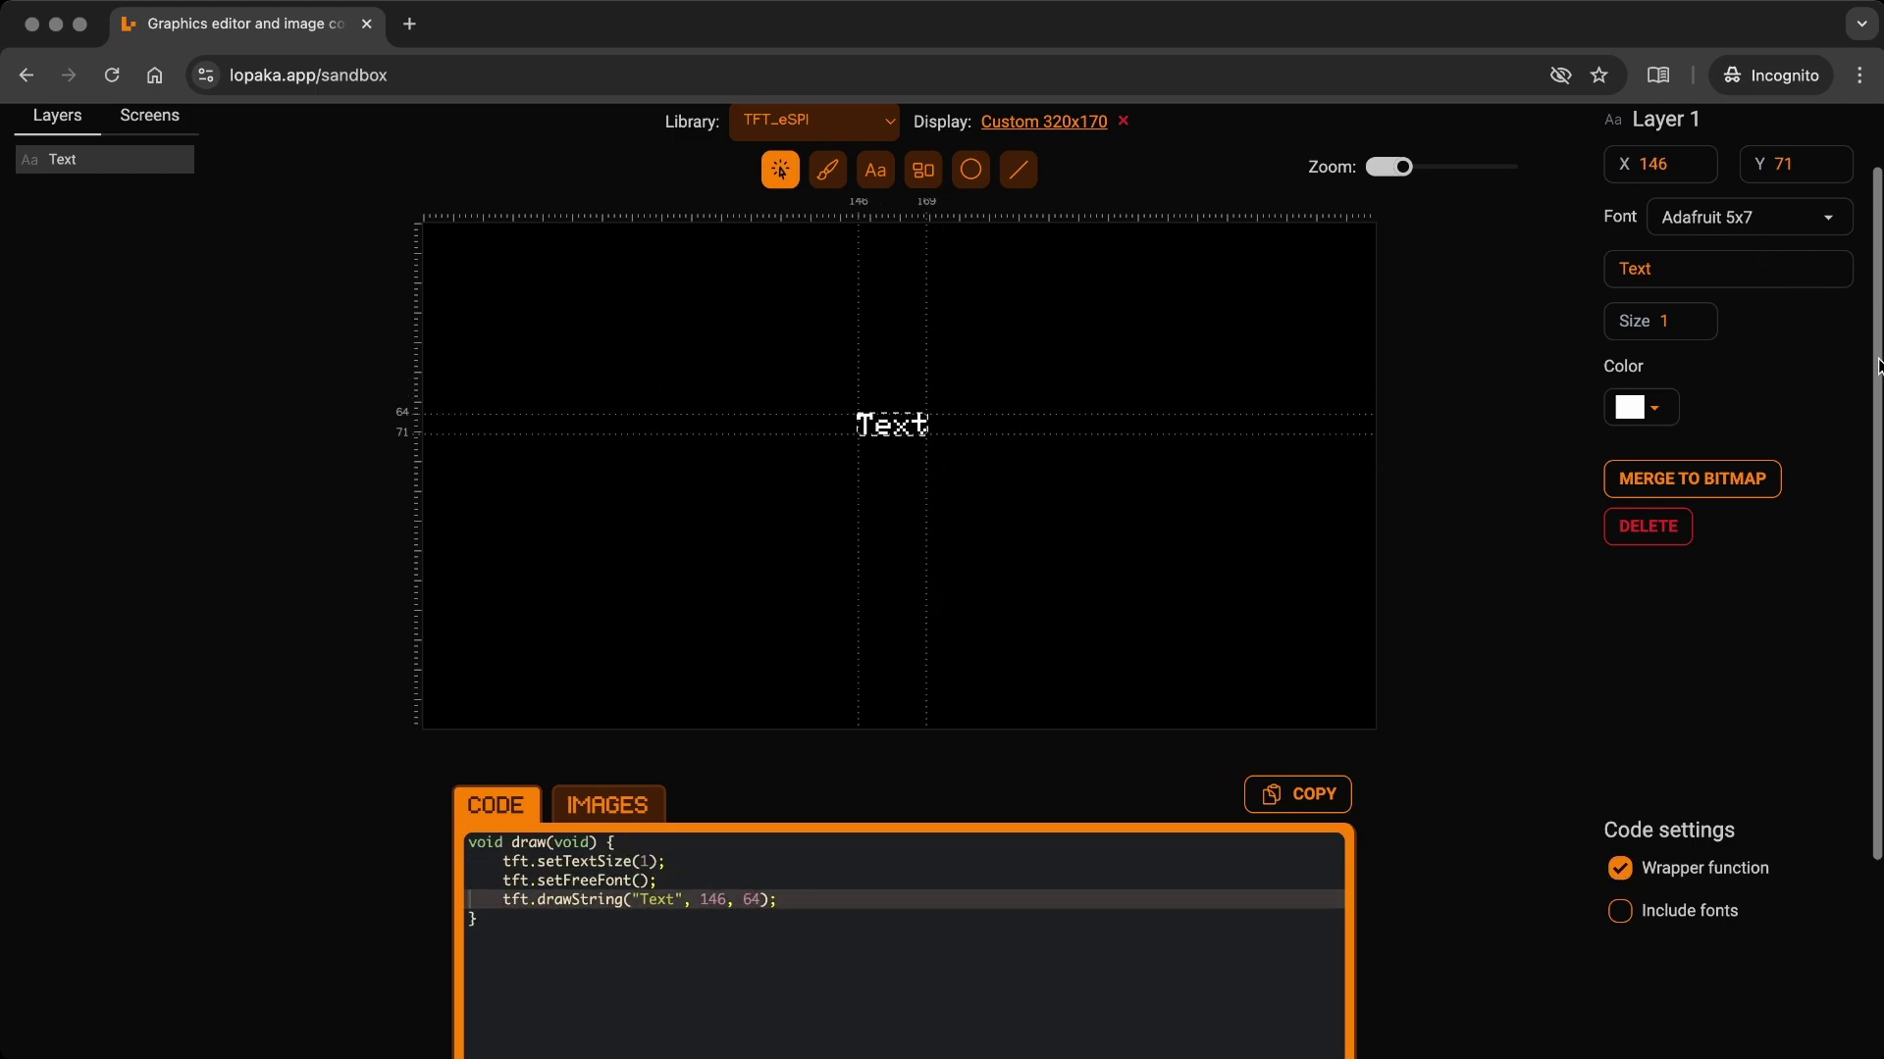
Draw a rectangle around the text from about X 7, Y 7 and set its size to 320 by 170.
{"action": "left_click", "coordinate": [935, 172]}
{"action": "left_click_drag", "start_coordinate": [444, 246], "coordinate": [1316, 670]}
{"action": "type", "text": "32"}
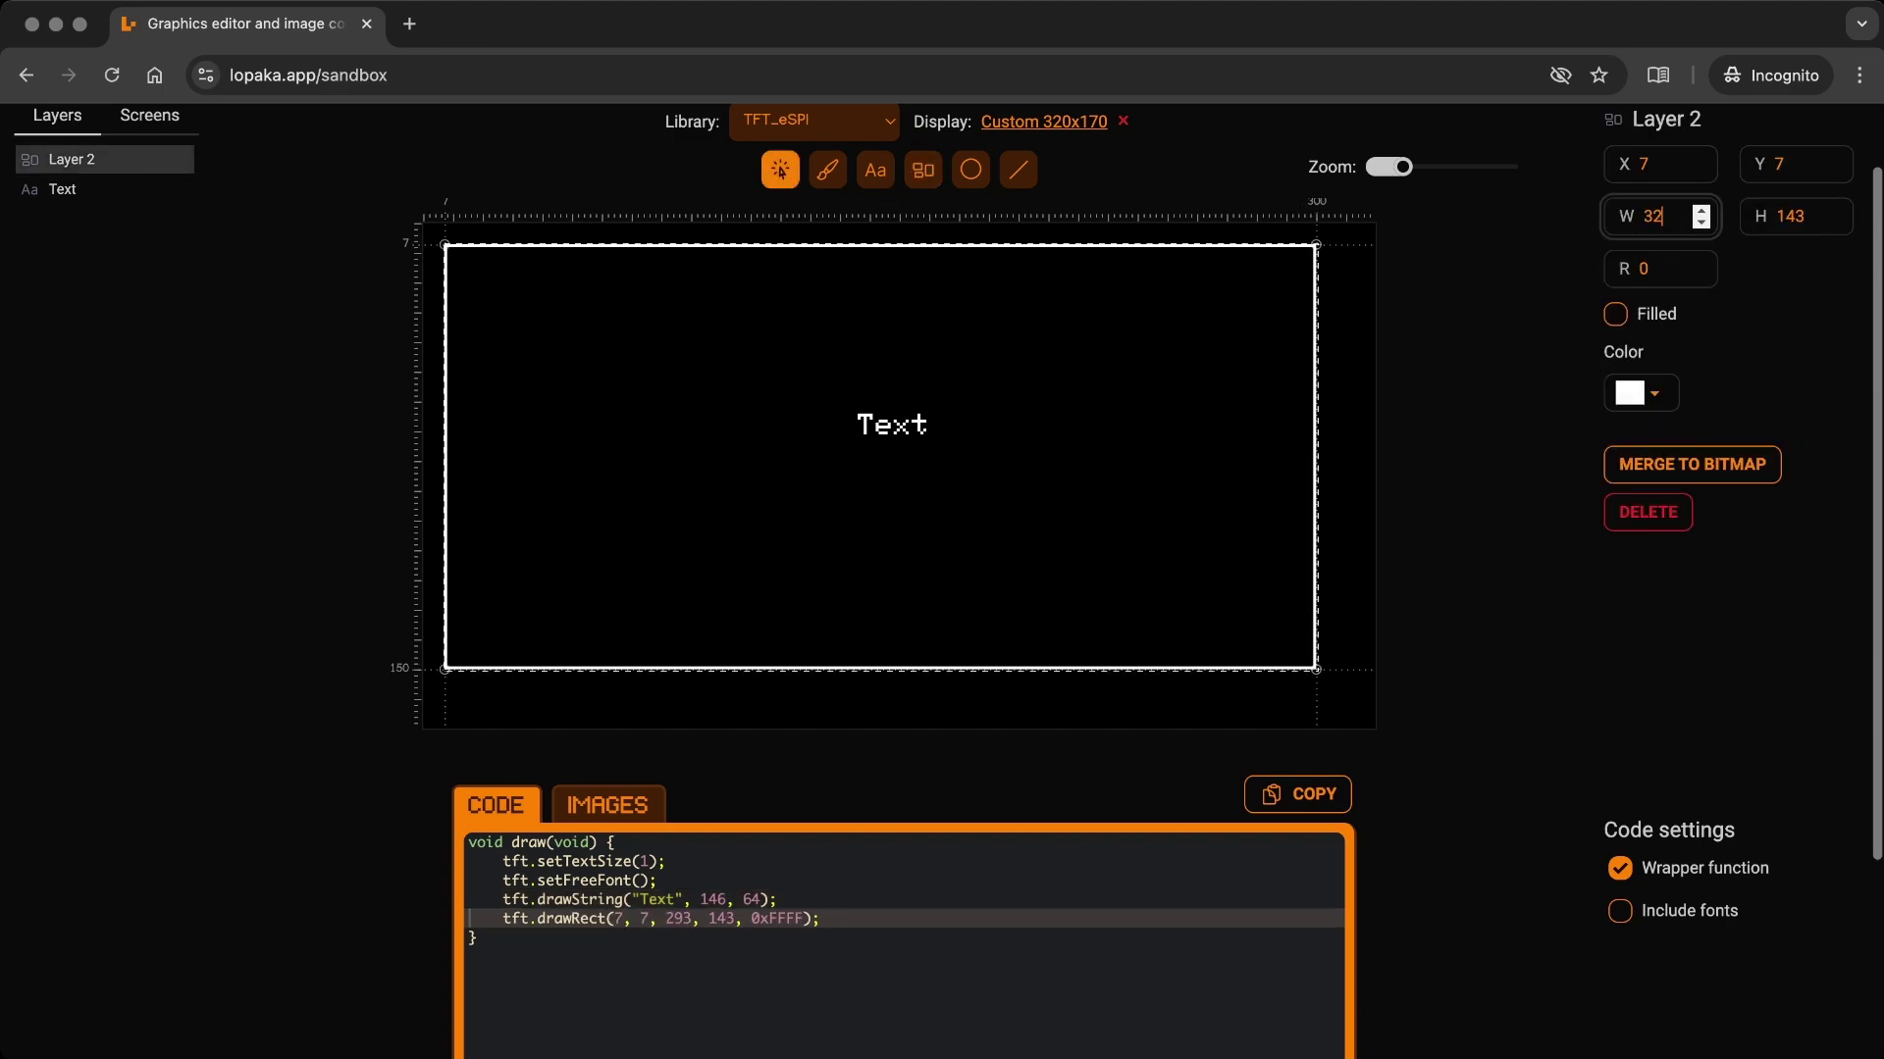
{"action": "type", "text": "0"}
{"action": "key", "text": "Tab"}
{"action": "key", "text": "Return"}
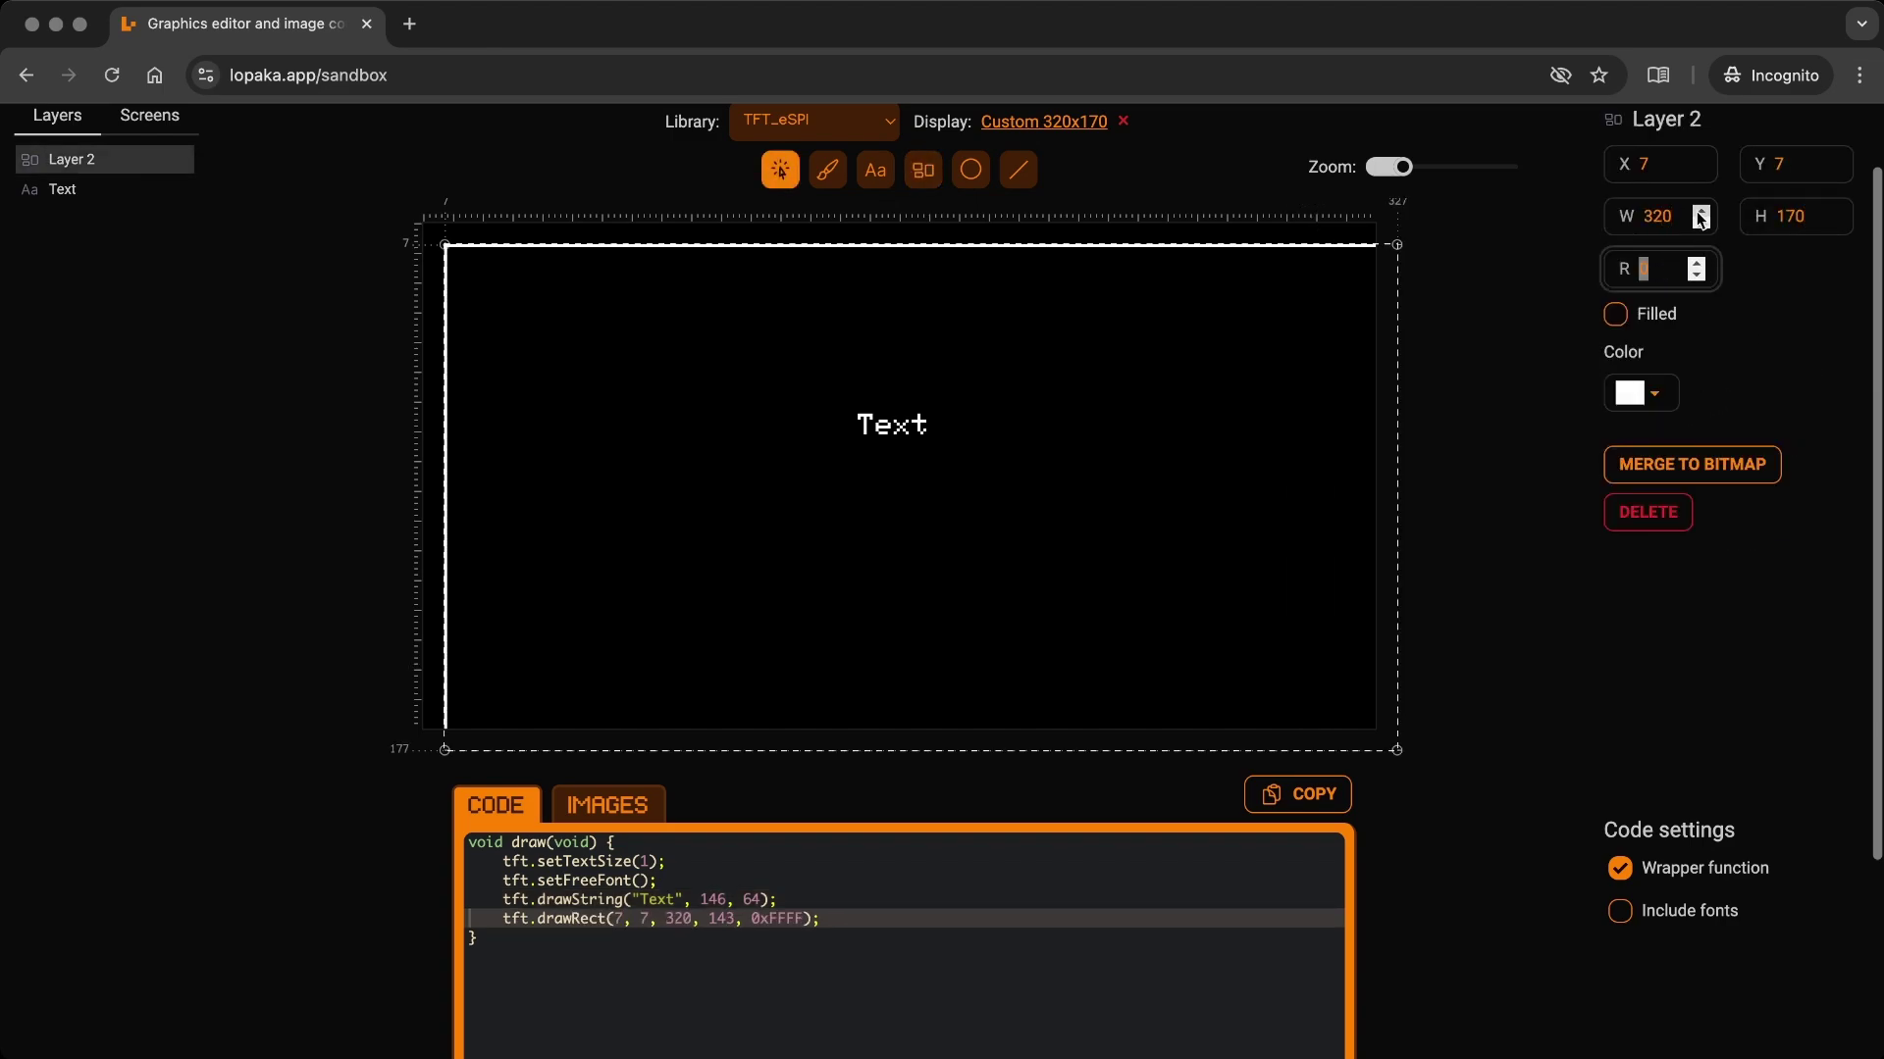
Align the rectangle with the canvas origin by setting X to 0 and Y to 0.
{"action": "left_click", "coordinate": [1649, 160]}
{"action": "type", "text": "0"}
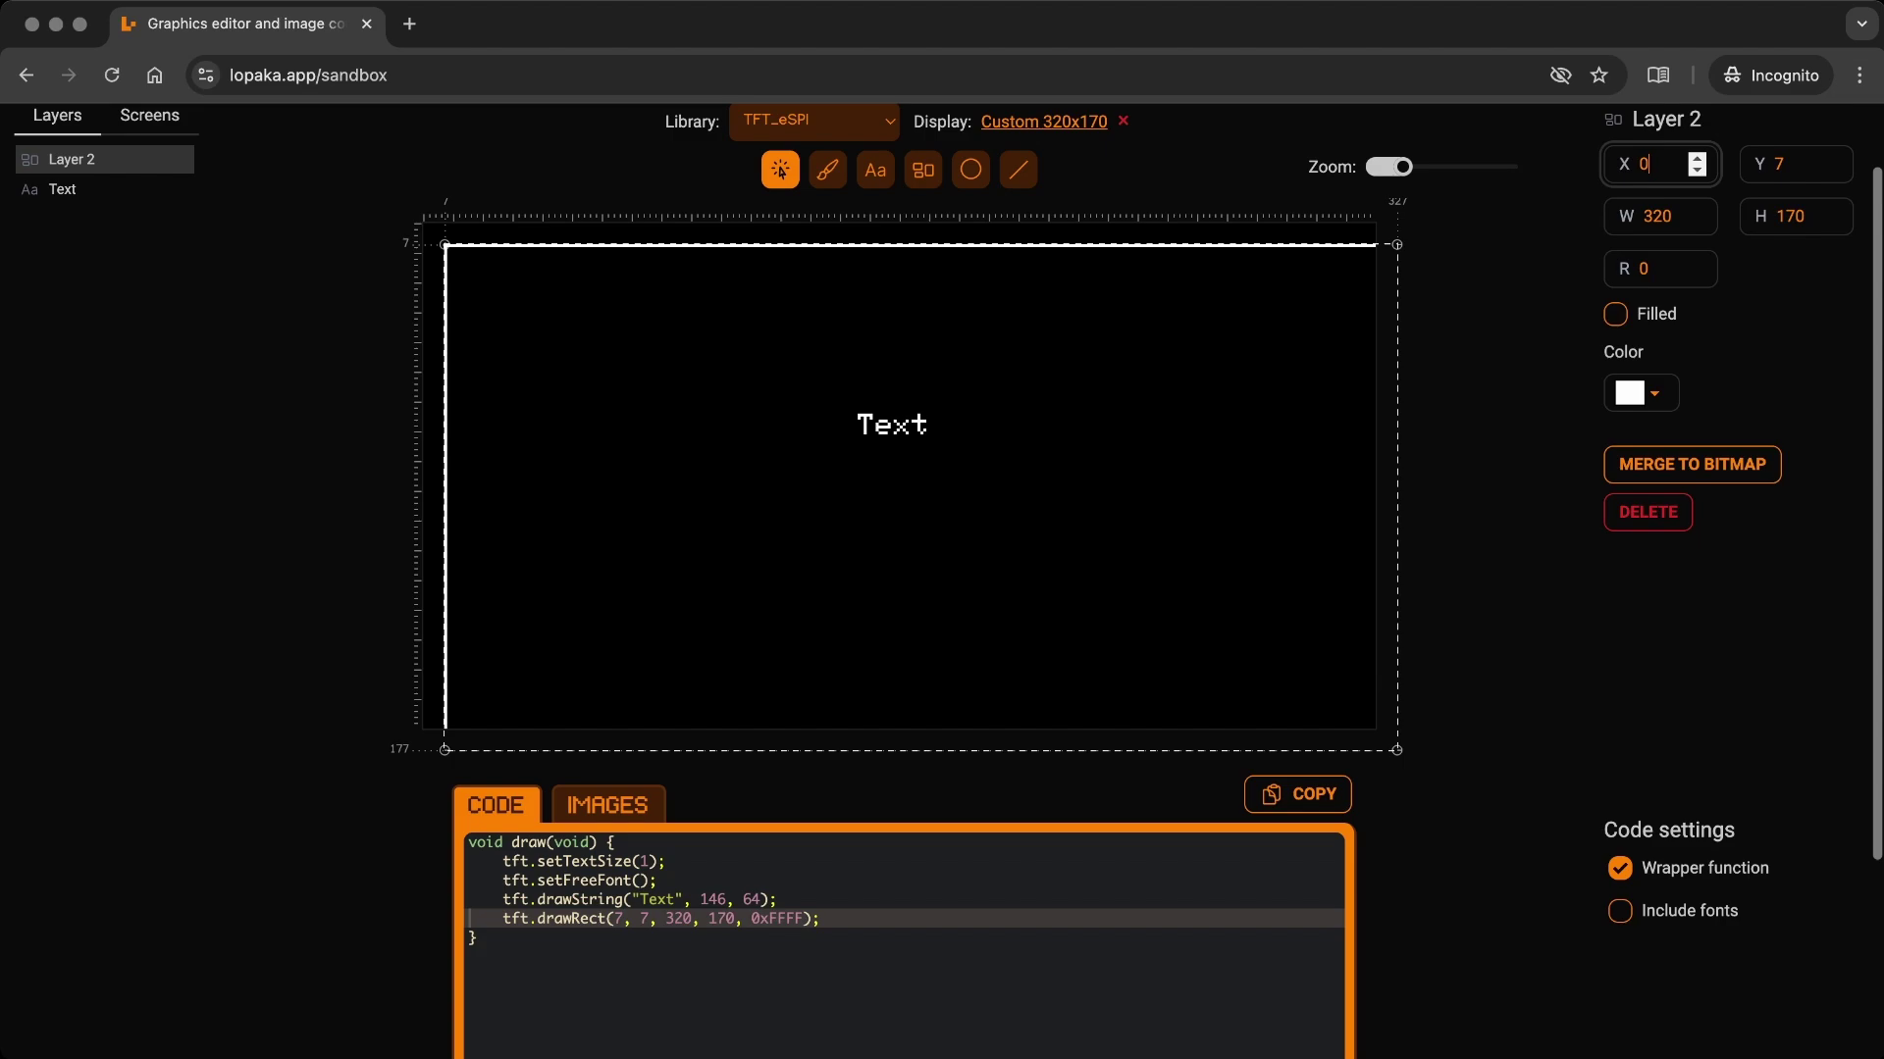
{"action": "key", "text": "Tab"}
{"action": "type", "text": "0"}
{"action": "key", "text": "Tab"}
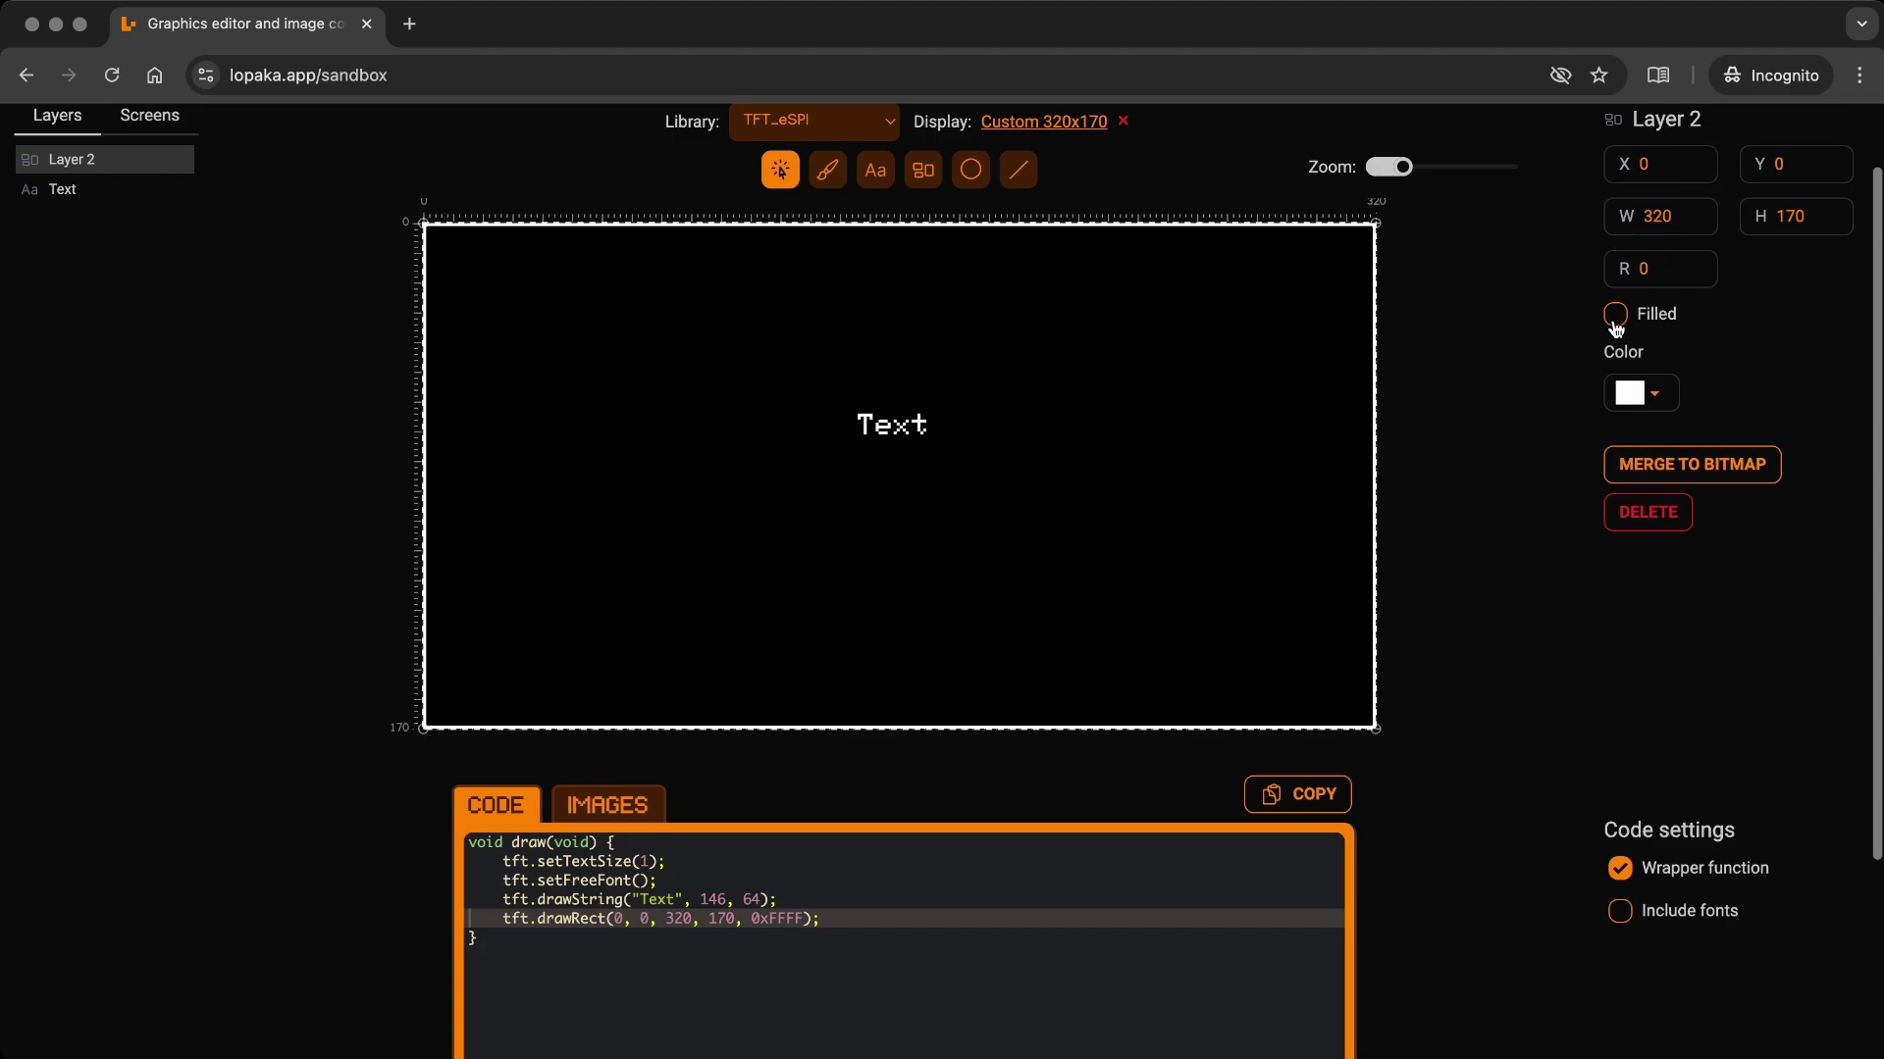
Fill the rectangle with the dark brown sampled from the background of the inactive Images tab.
{"action": "left_click", "coordinate": [1615, 314]}
{"action": "left_click", "coordinate": [1633, 408]}
{"action": "left_click", "coordinate": [1633, 579]}
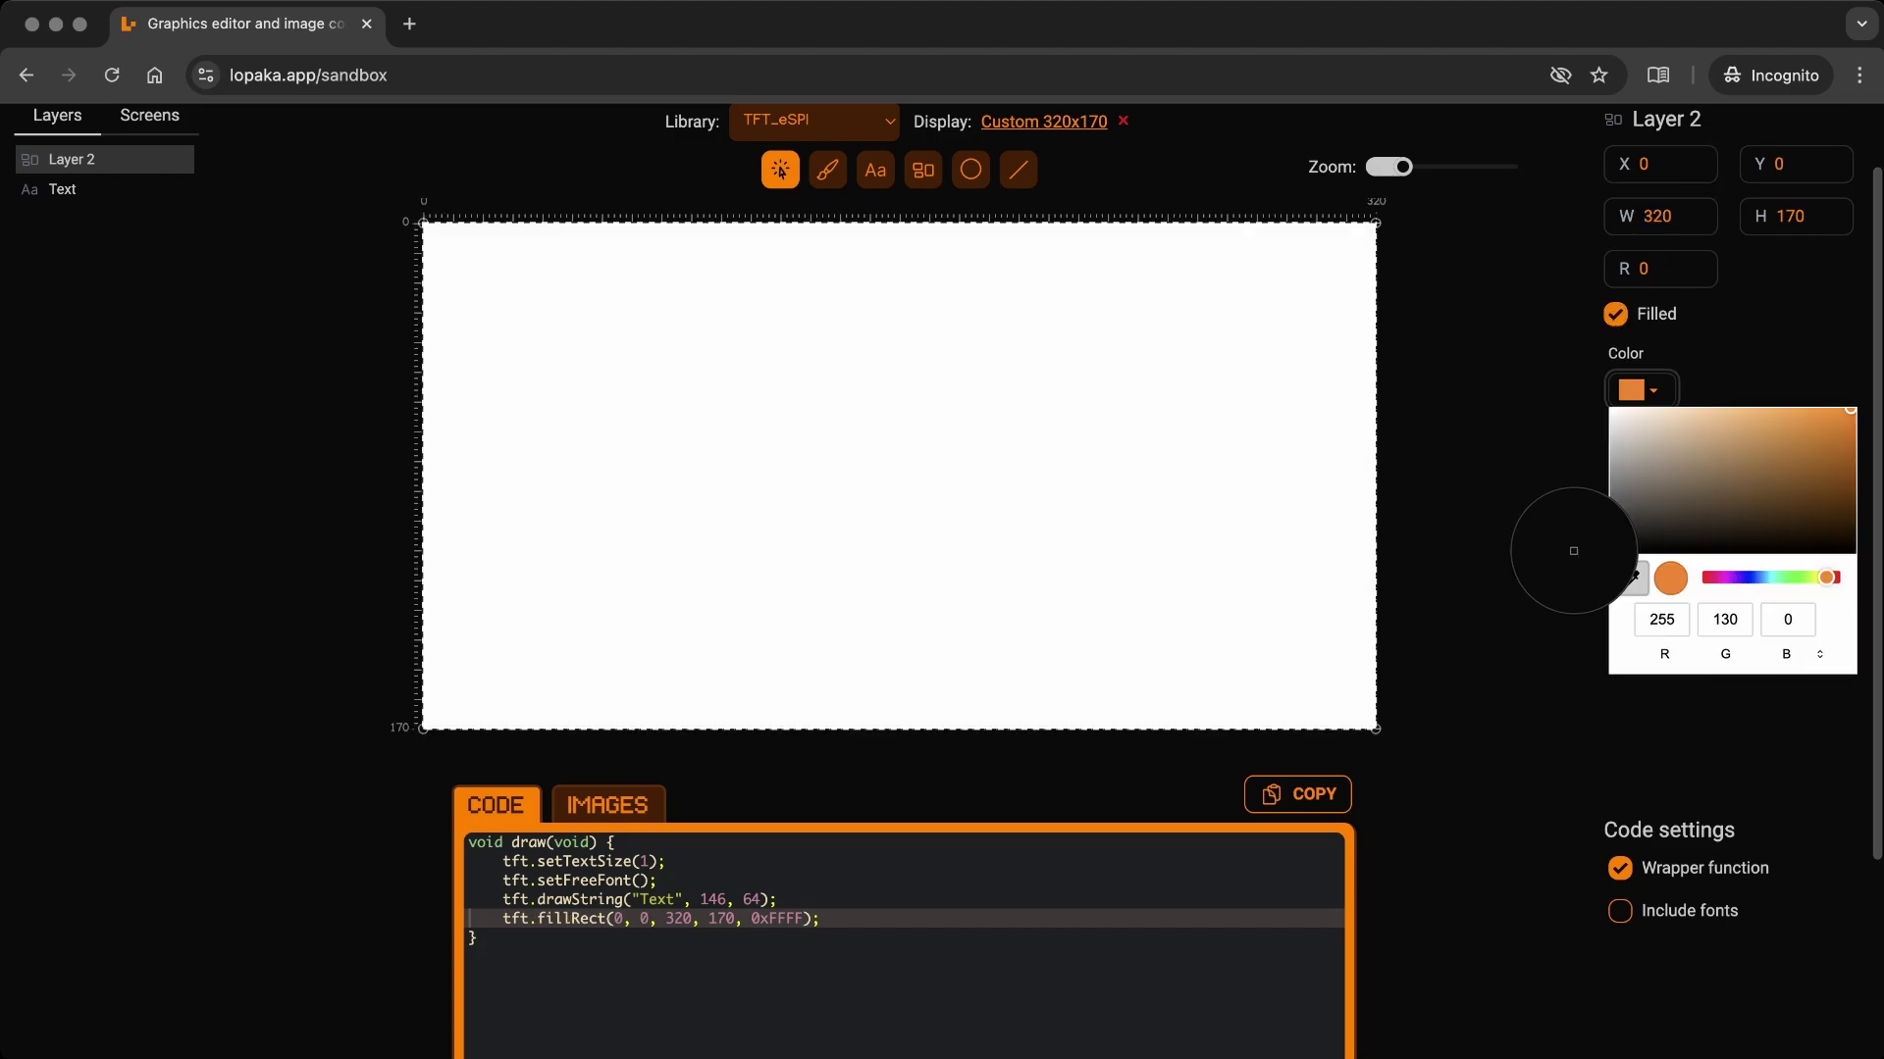
{"action": "left_click", "coordinate": [660, 802]}
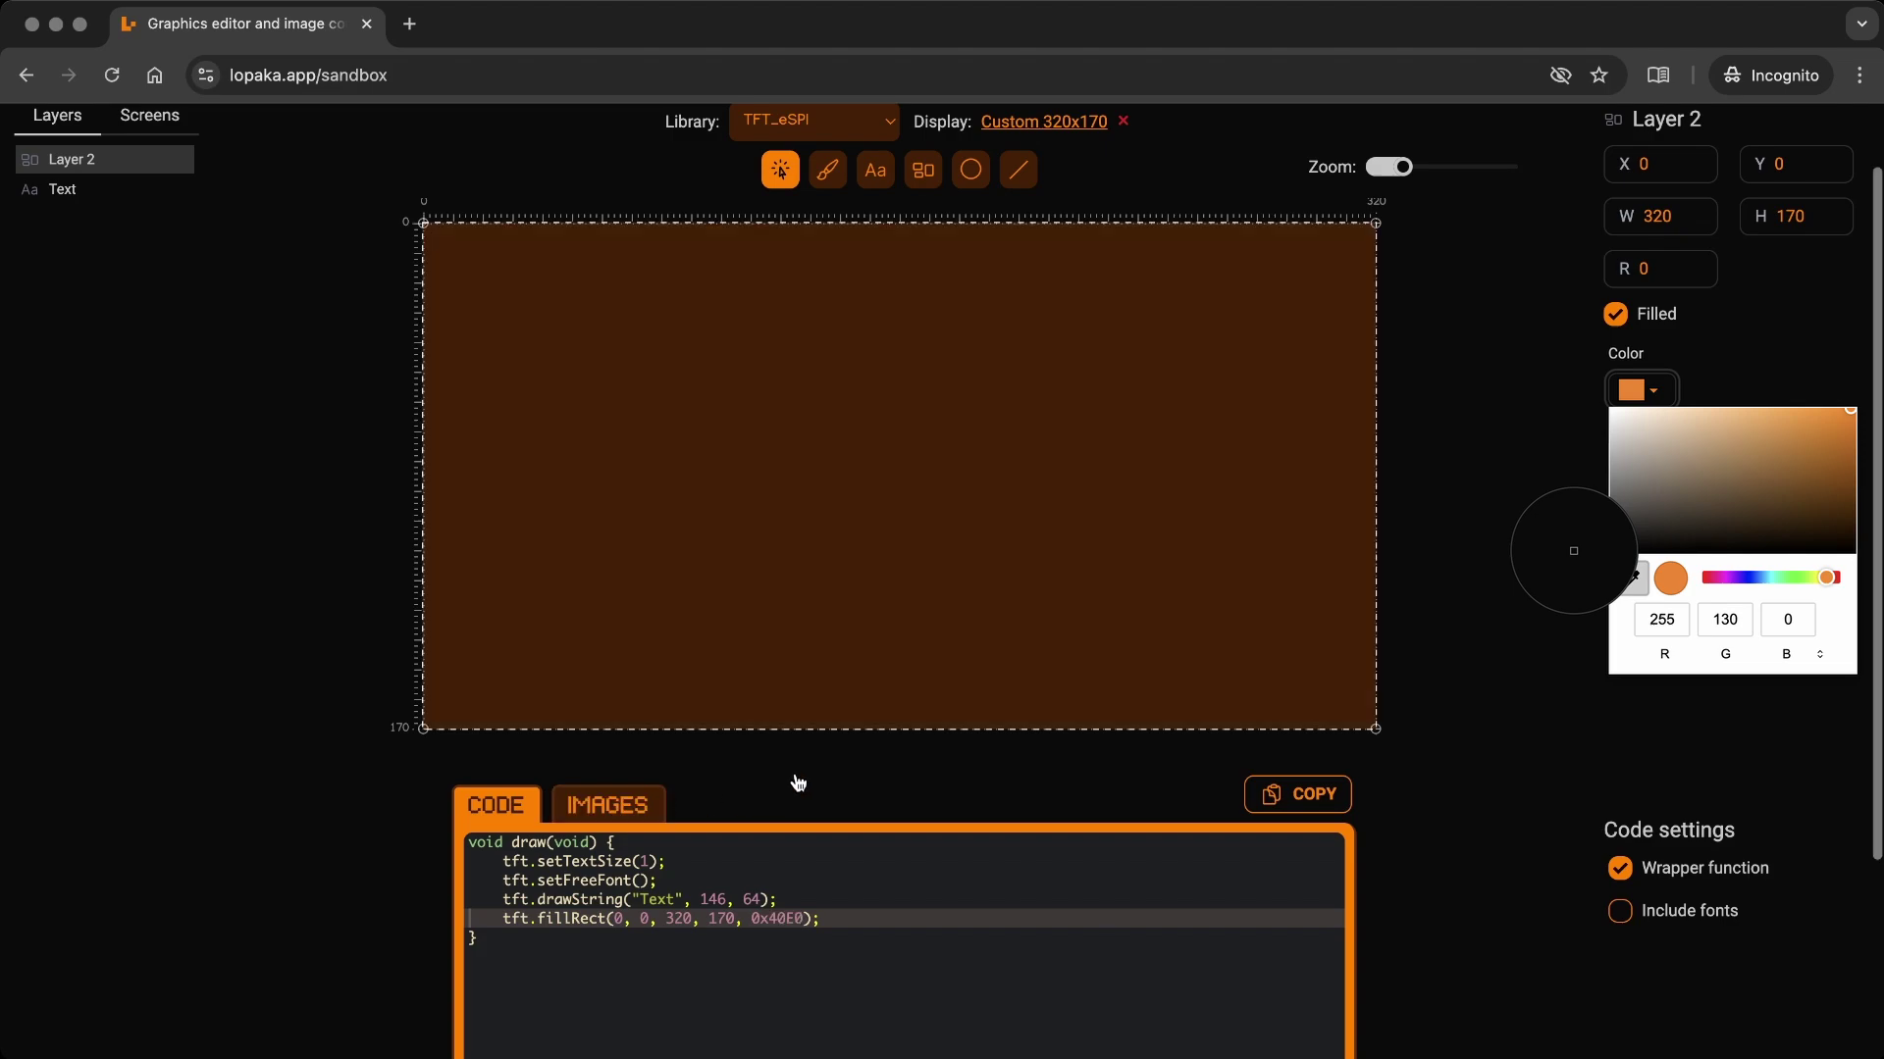
Rename the rectangle layer to bg.
{"action": "left_click", "coordinate": [74, 166]}
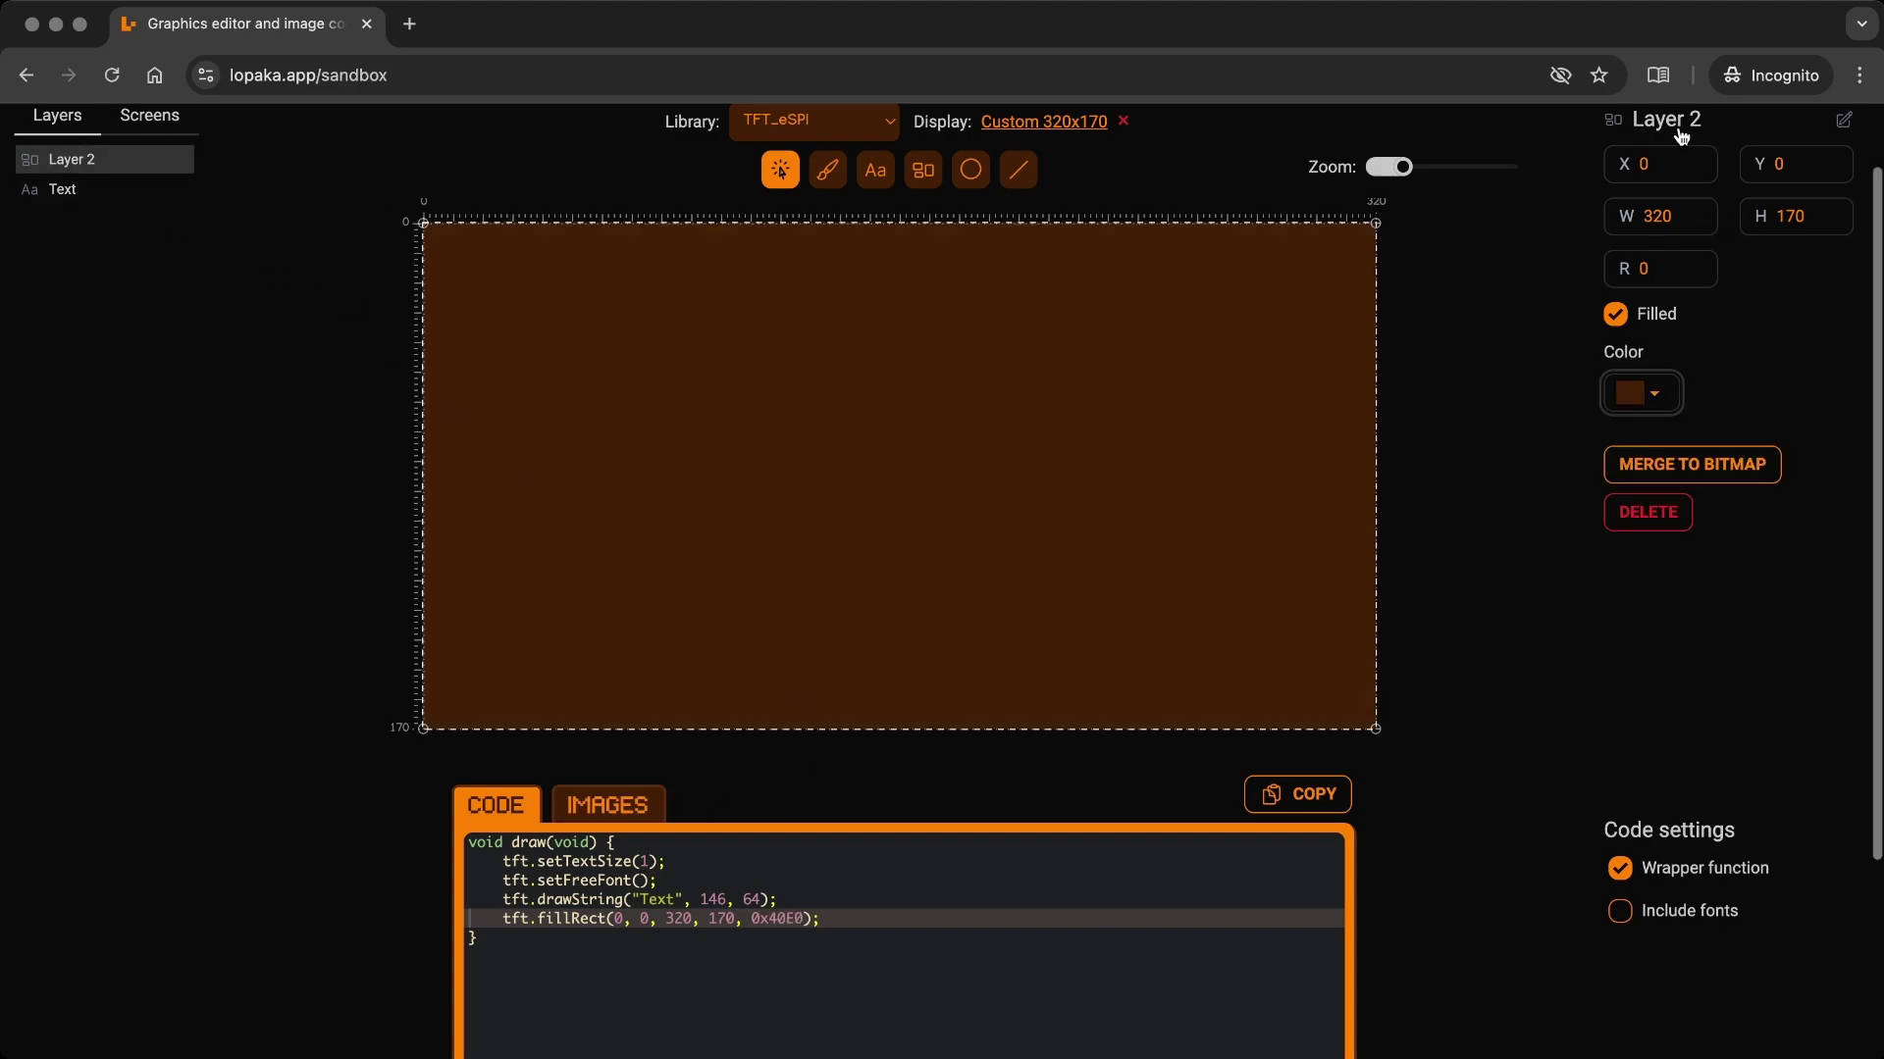
{"action": "left_click", "coordinate": [1680, 123]}
{"action": "scroll", "coordinate": [1831, 317], "scroll_direction": "up", "scroll_amount": 1}
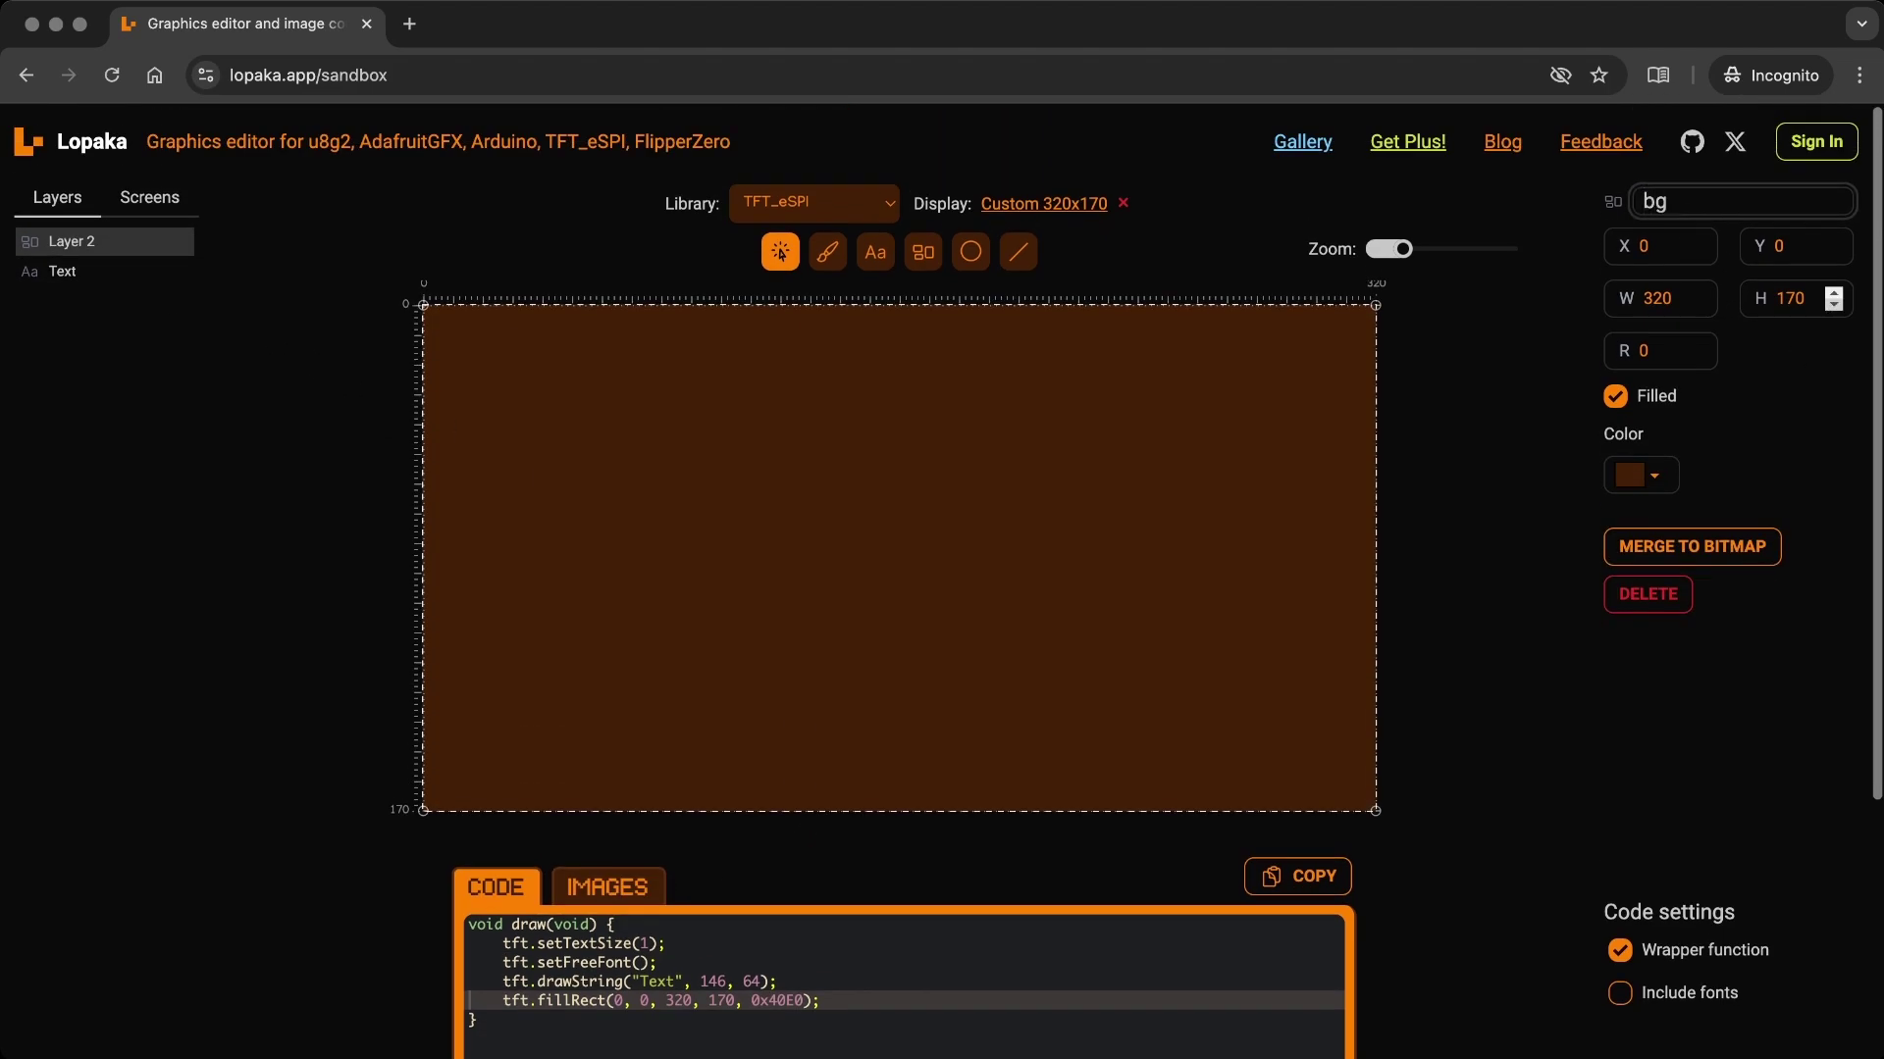
{"action": "key", "text": "Return"}
Move the bg layer below the Text layer and lock it.
{"action": "left_click_drag", "start_coordinate": [64, 243], "coordinate": [64, 294]}
{"action": "left_click", "coordinate": [178, 274]}
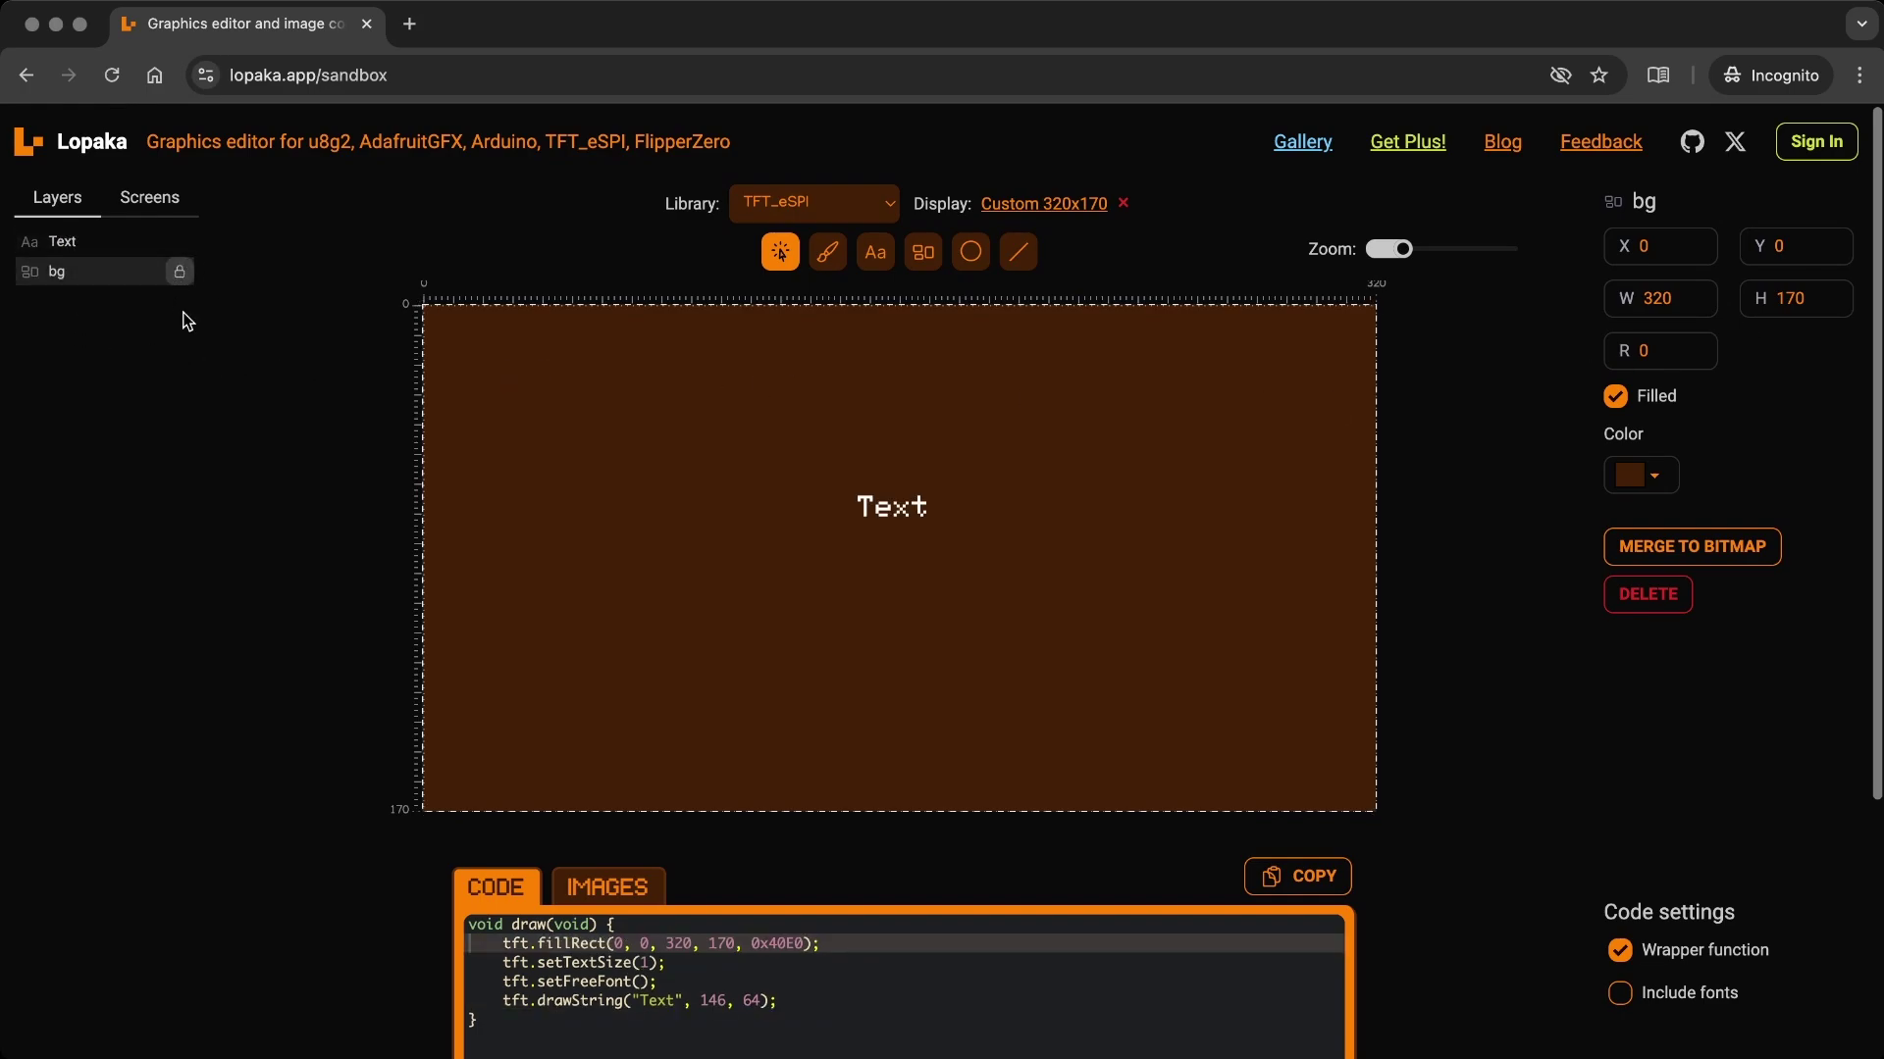
{"action": "left_click", "coordinate": [954, 1002]}
{"action": "left_click", "coordinate": [847, 941]}
{"action": "left_click", "coordinate": [617, 943]}
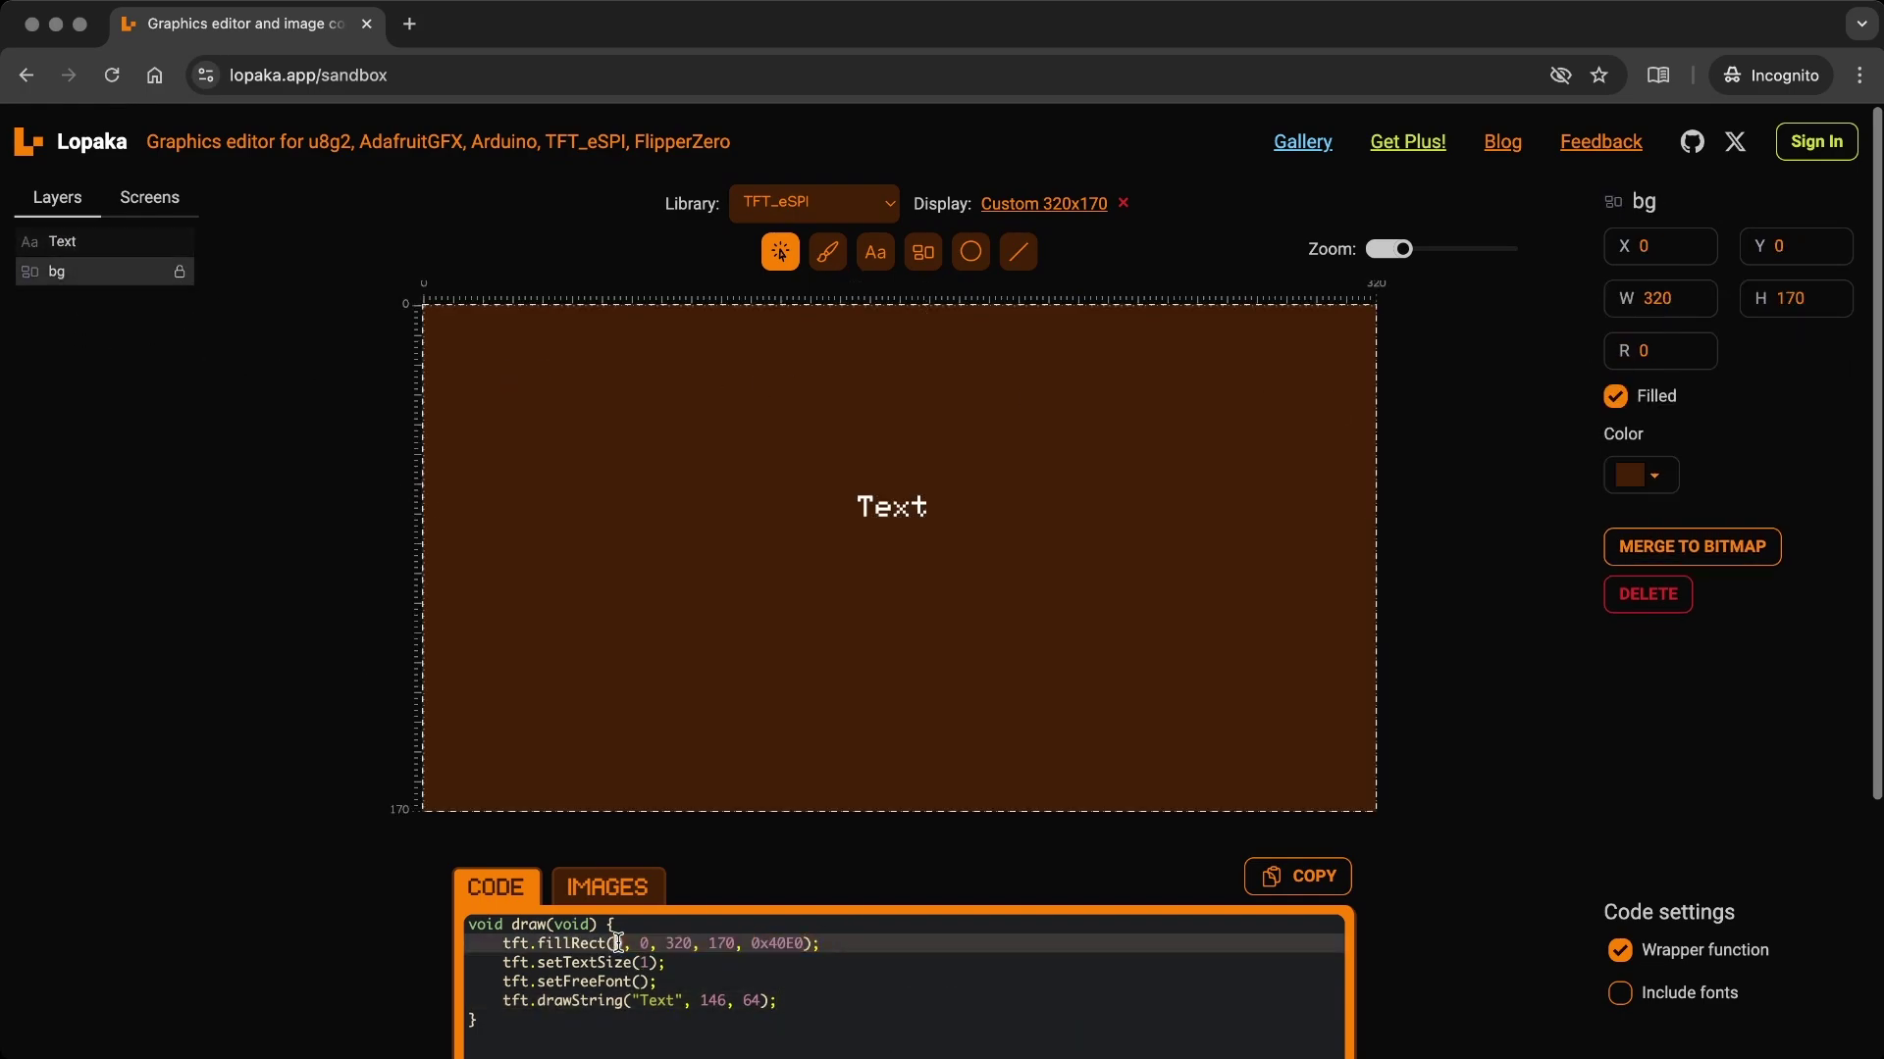
Rename the text layer to label_temp and change its text to 25.
{"action": "left_click", "coordinate": [922, 521]}
{"action": "left_click", "coordinate": [1683, 200]}
{"action": "type", "text": "label_temp"}
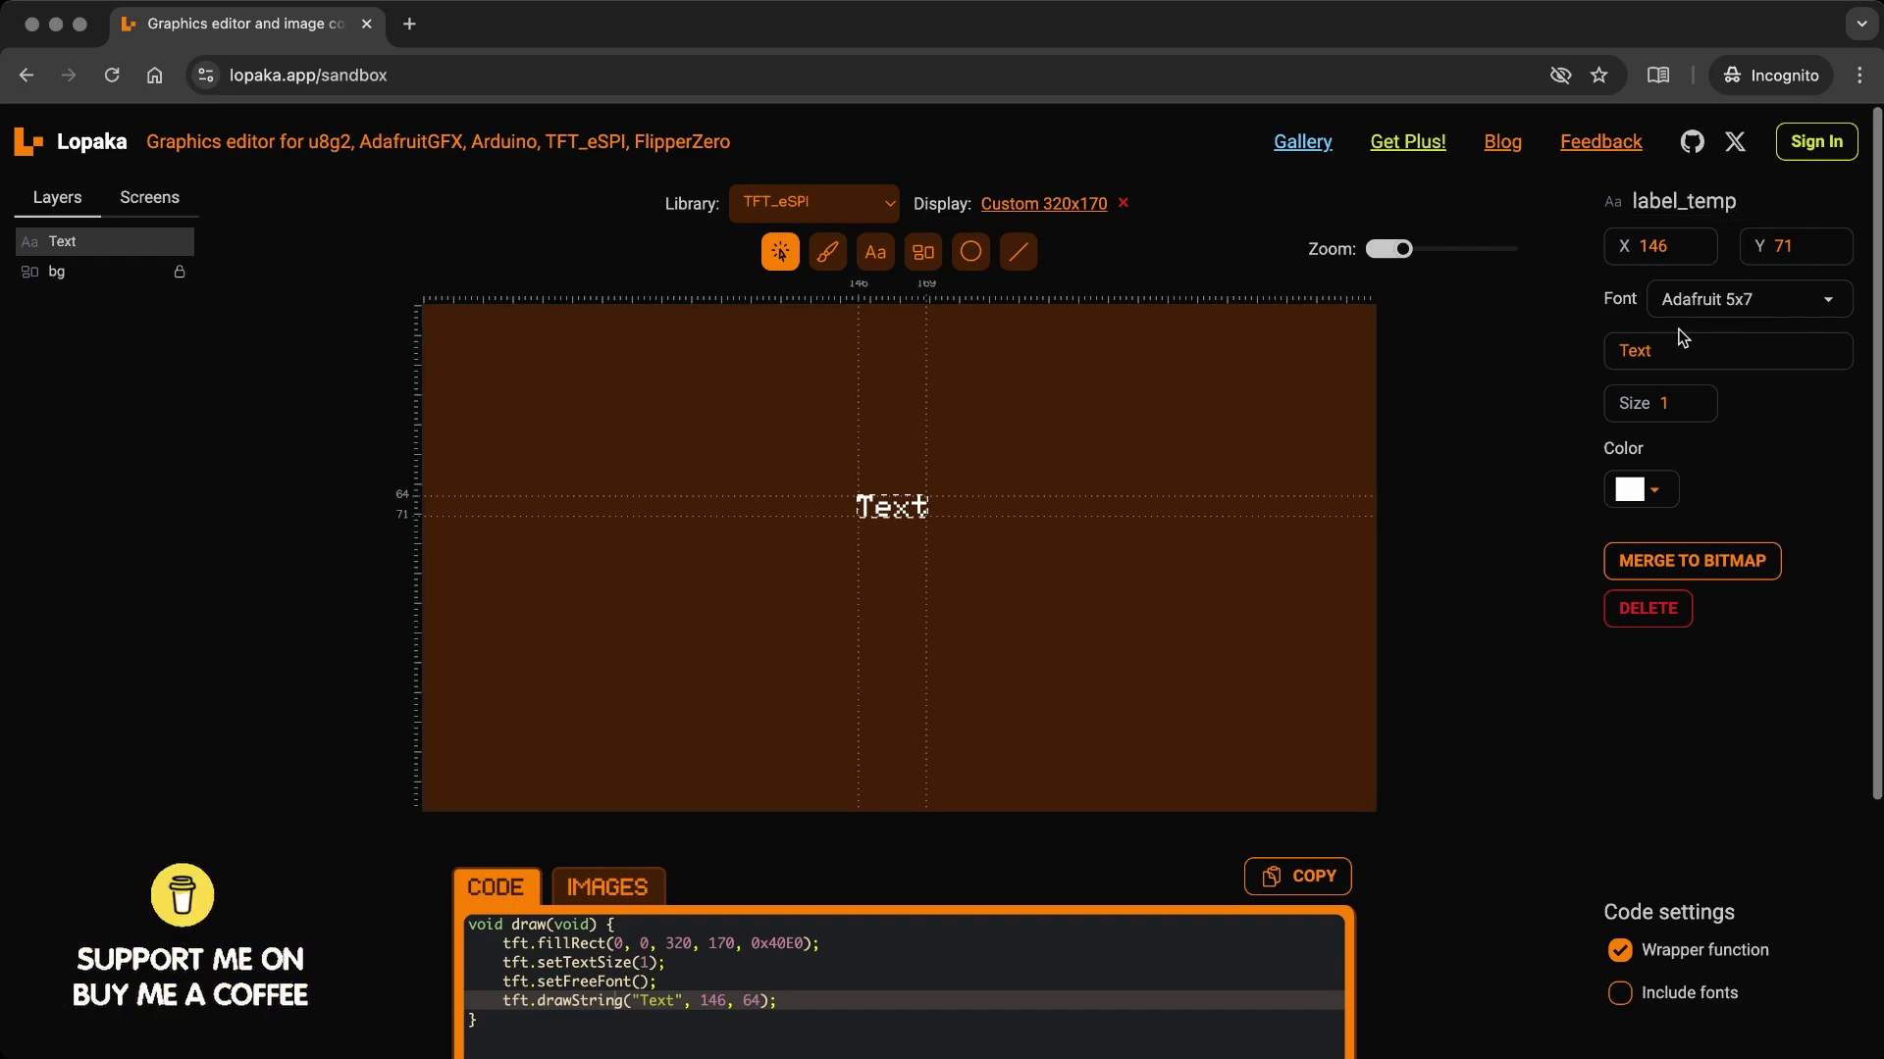
{"action": "double_click", "coordinate": [1683, 345]}
{"action": "type", "text": "25"}
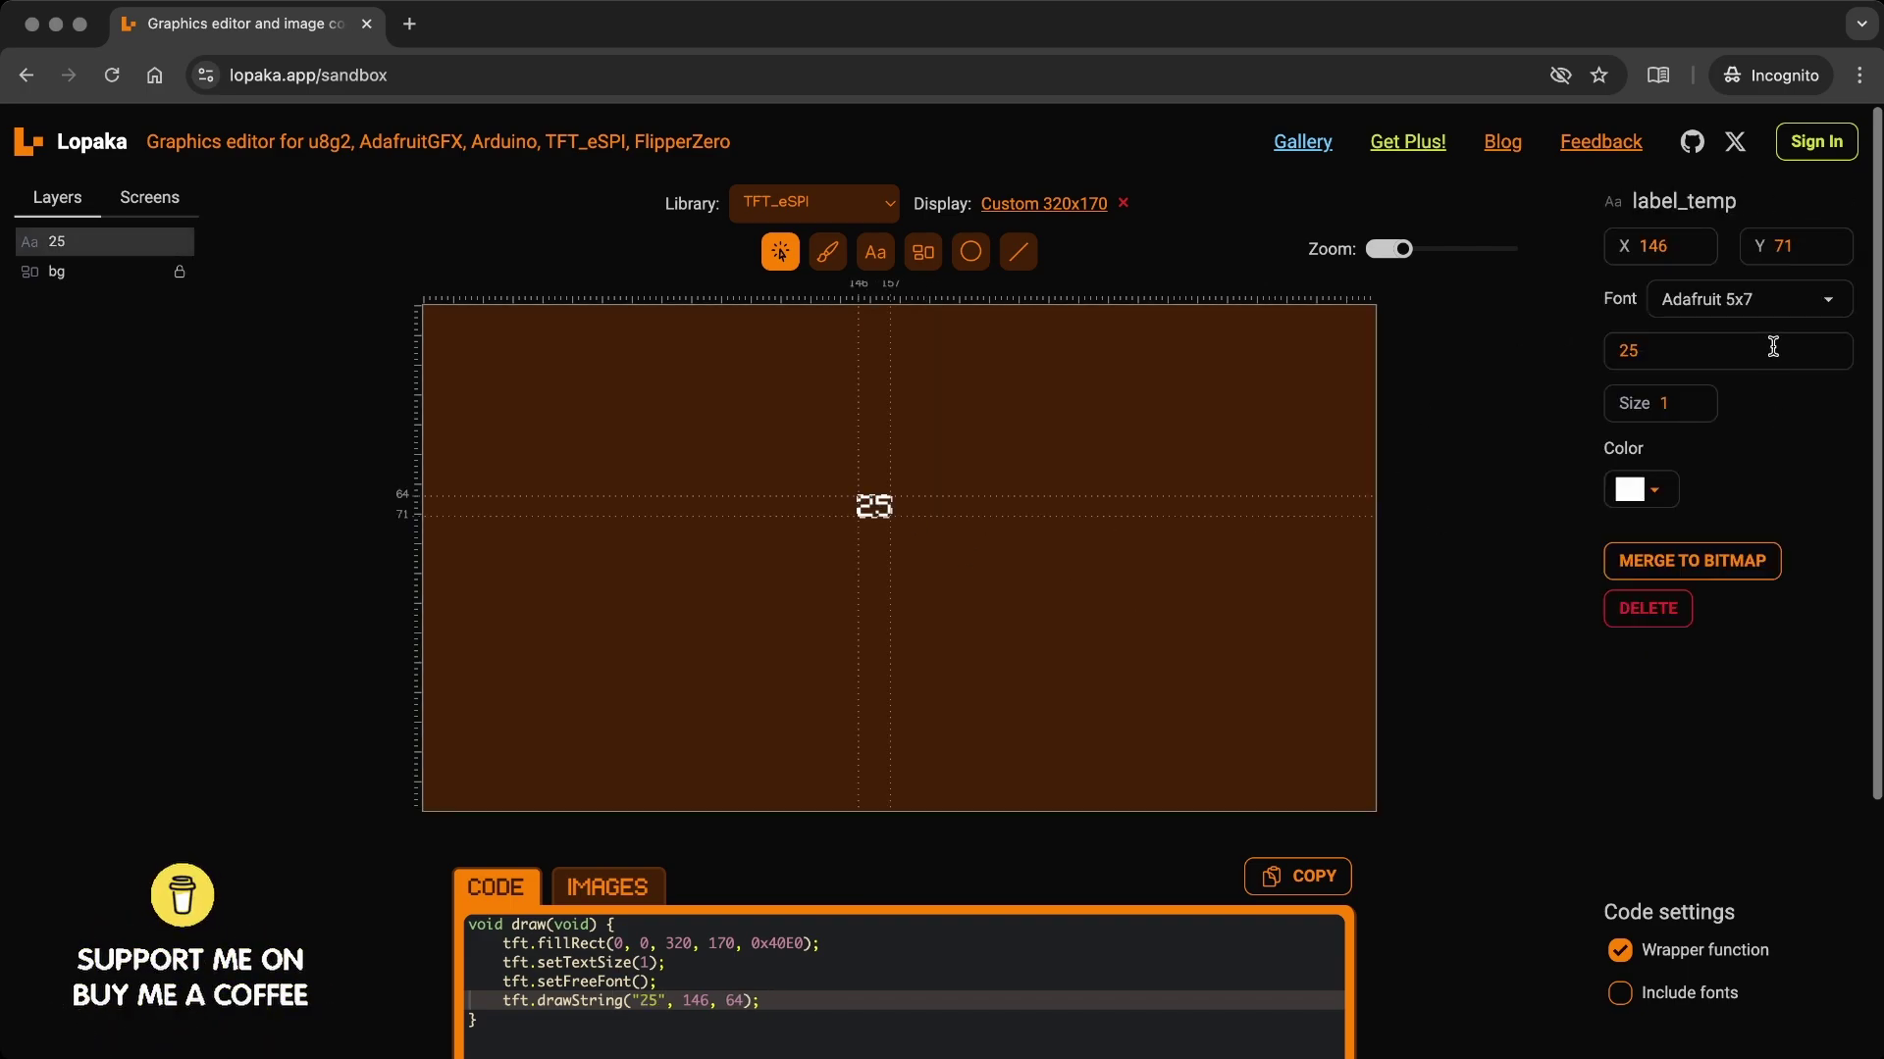
Apply the FreeMono24pt7b font to the temperature label and move it to about X 129, Y 79.
{"action": "left_click", "coordinate": [1742, 301]}
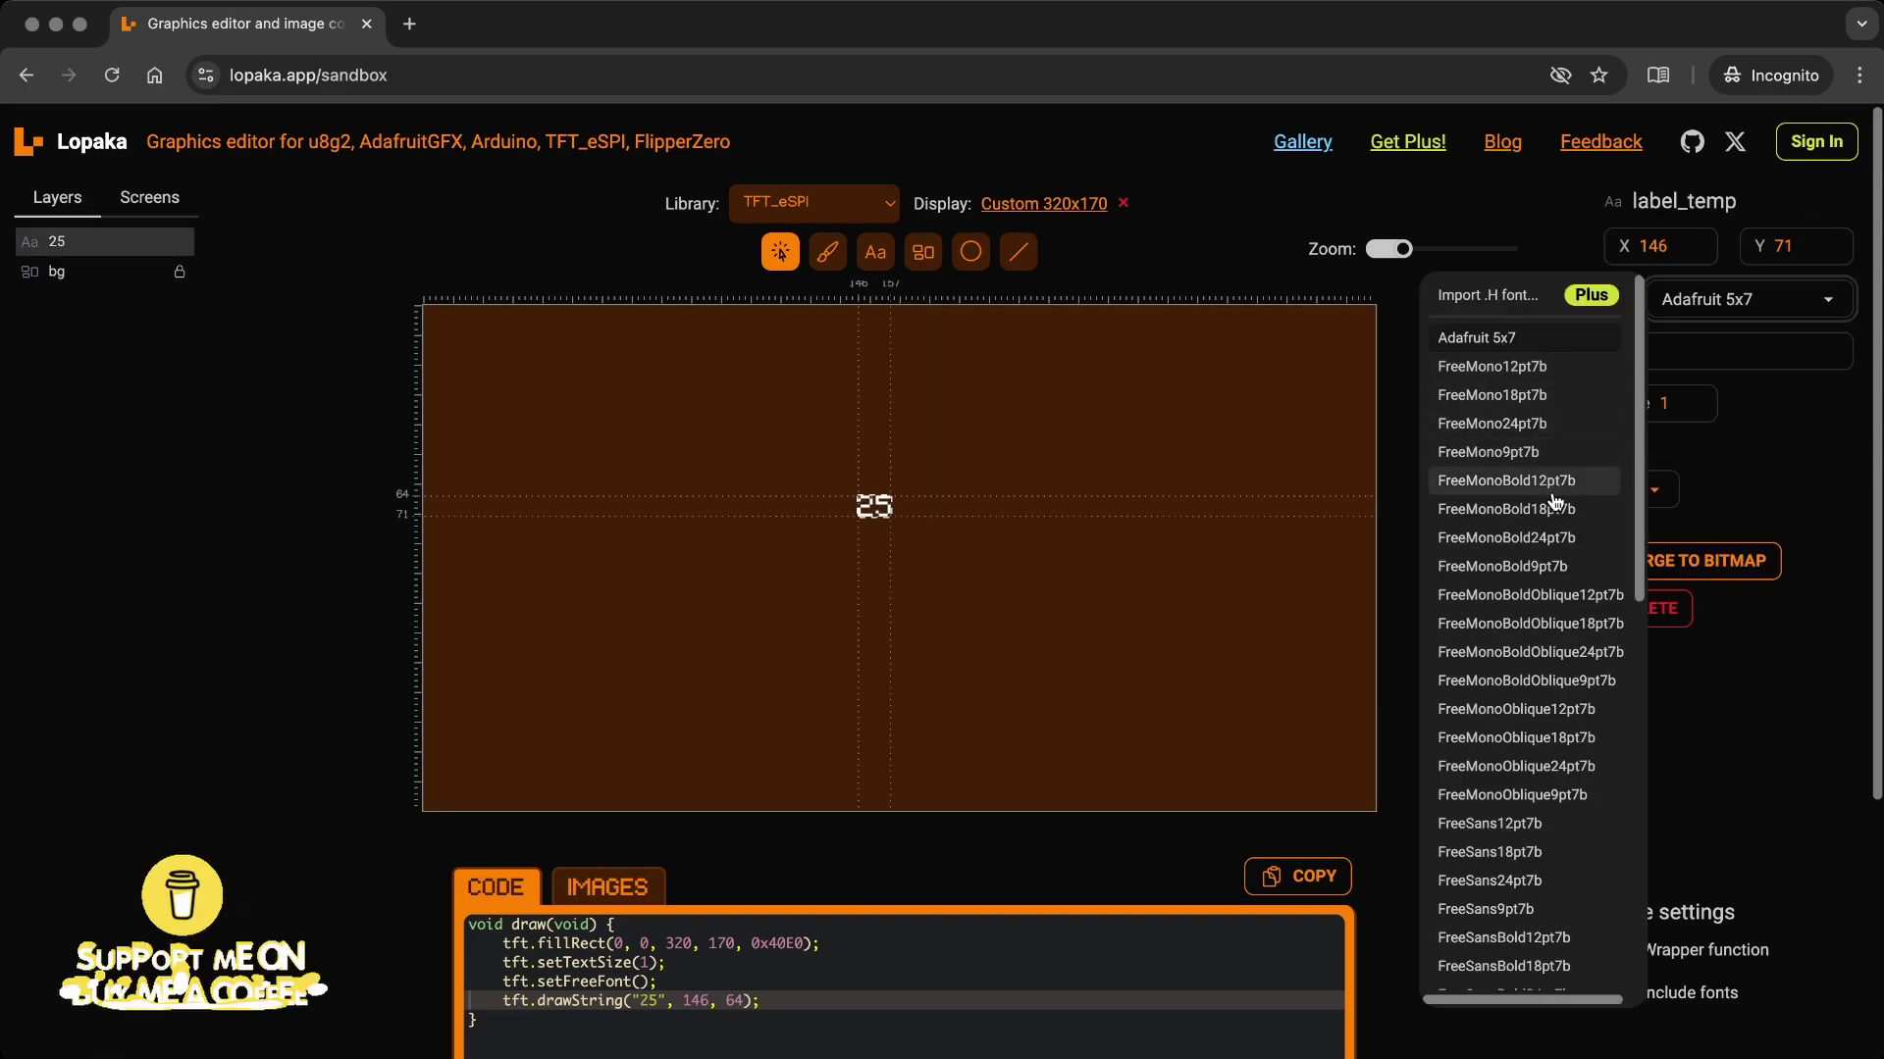
{"action": "left_click", "coordinate": [1545, 423]}
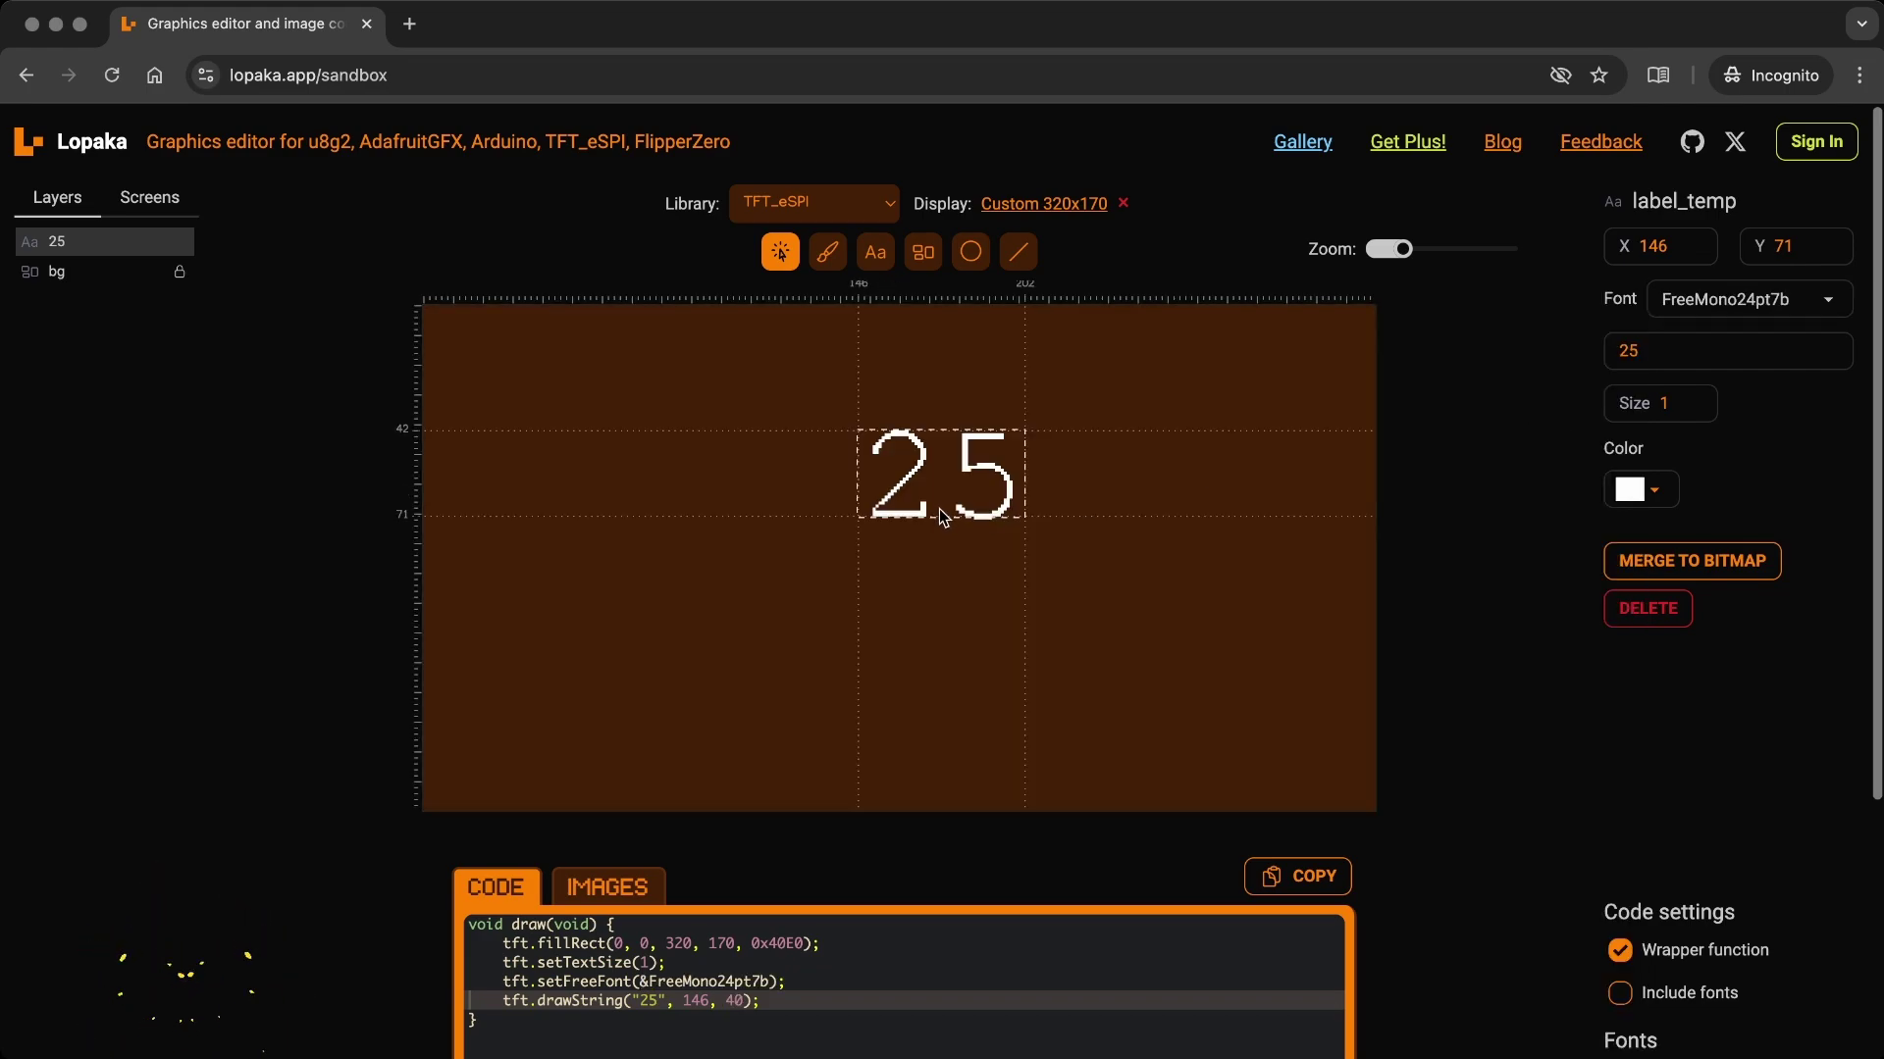
{"action": "left_click_drag", "start_coordinate": [941, 517], "coordinate": [893, 540]}
Try the FreeMonoBold24pt7b font on the temperature label and set it back to Adafruit 5x7.
{"action": "left_click", "coordinate": [1749, 300]}
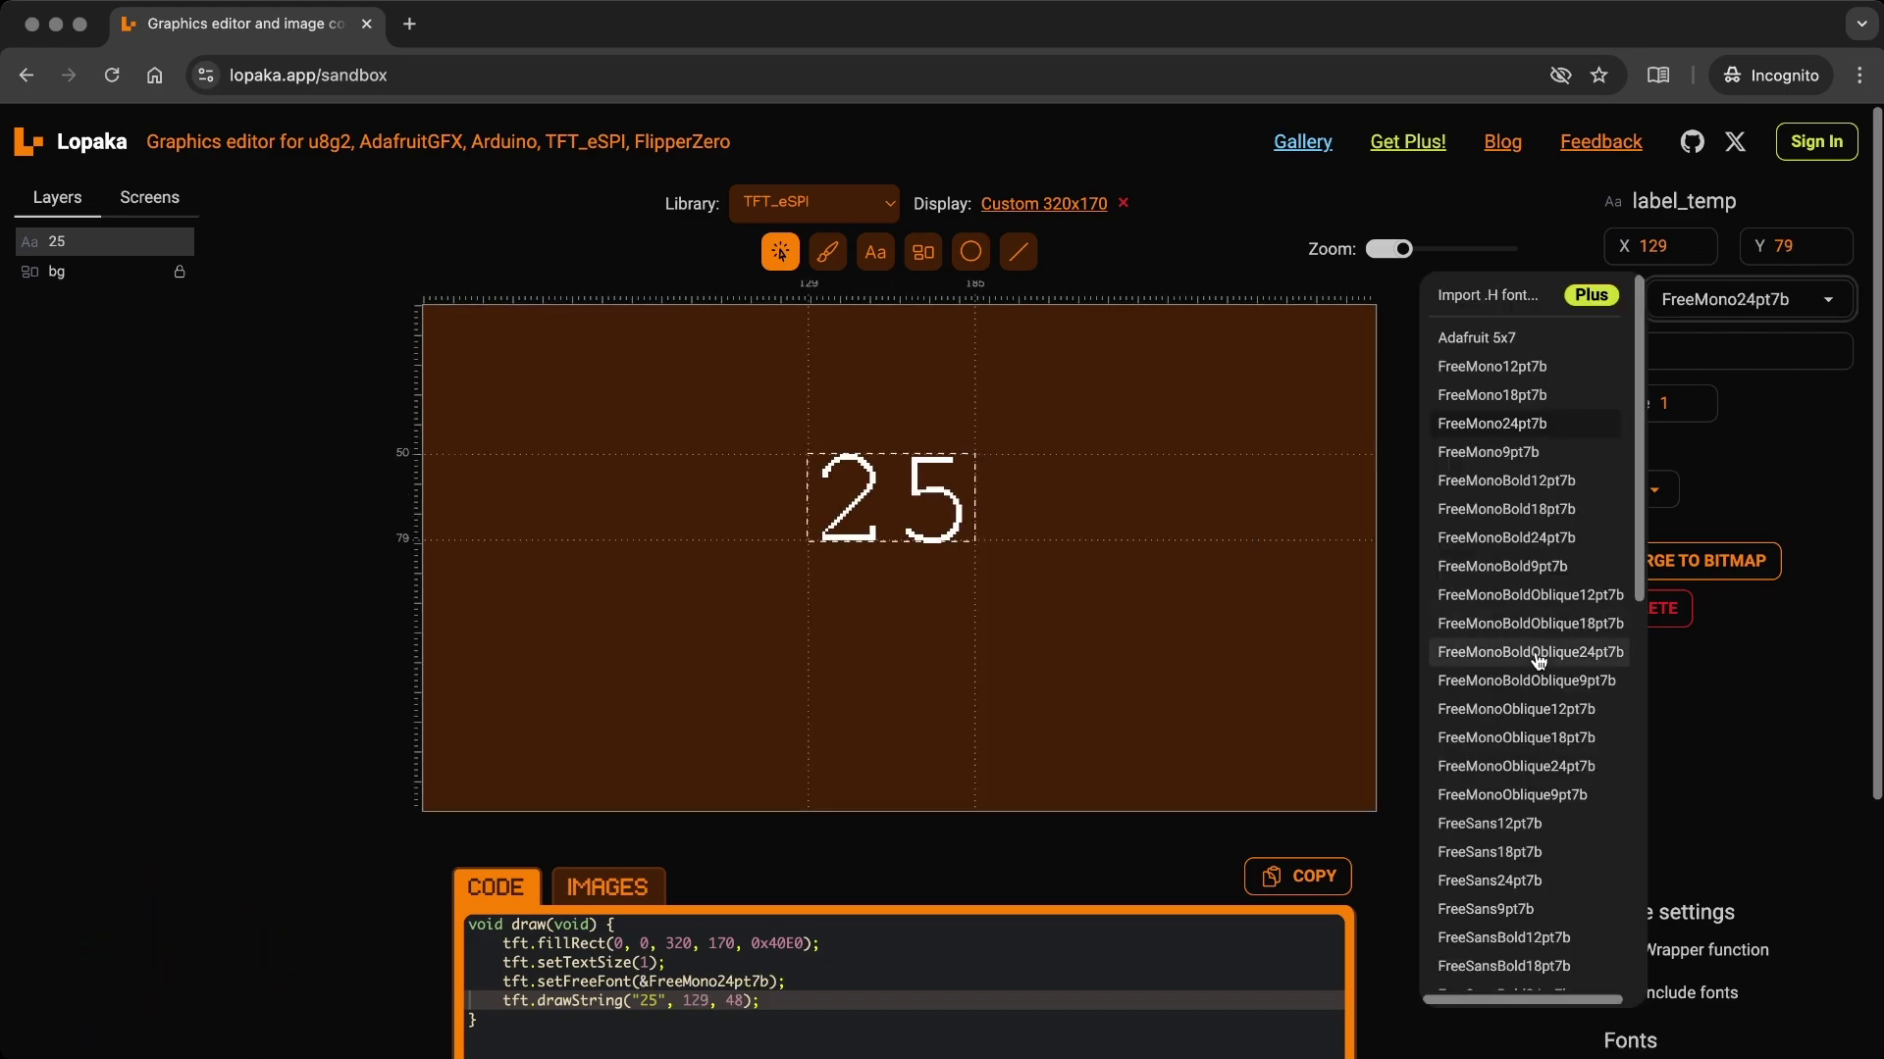
{"action": "left_click", "coordinate": [1537, 537]}
{"action": "left_click", "coordinate": [1712, 304]}
{"action": "left_click", "coordinate": [1551, 343]}
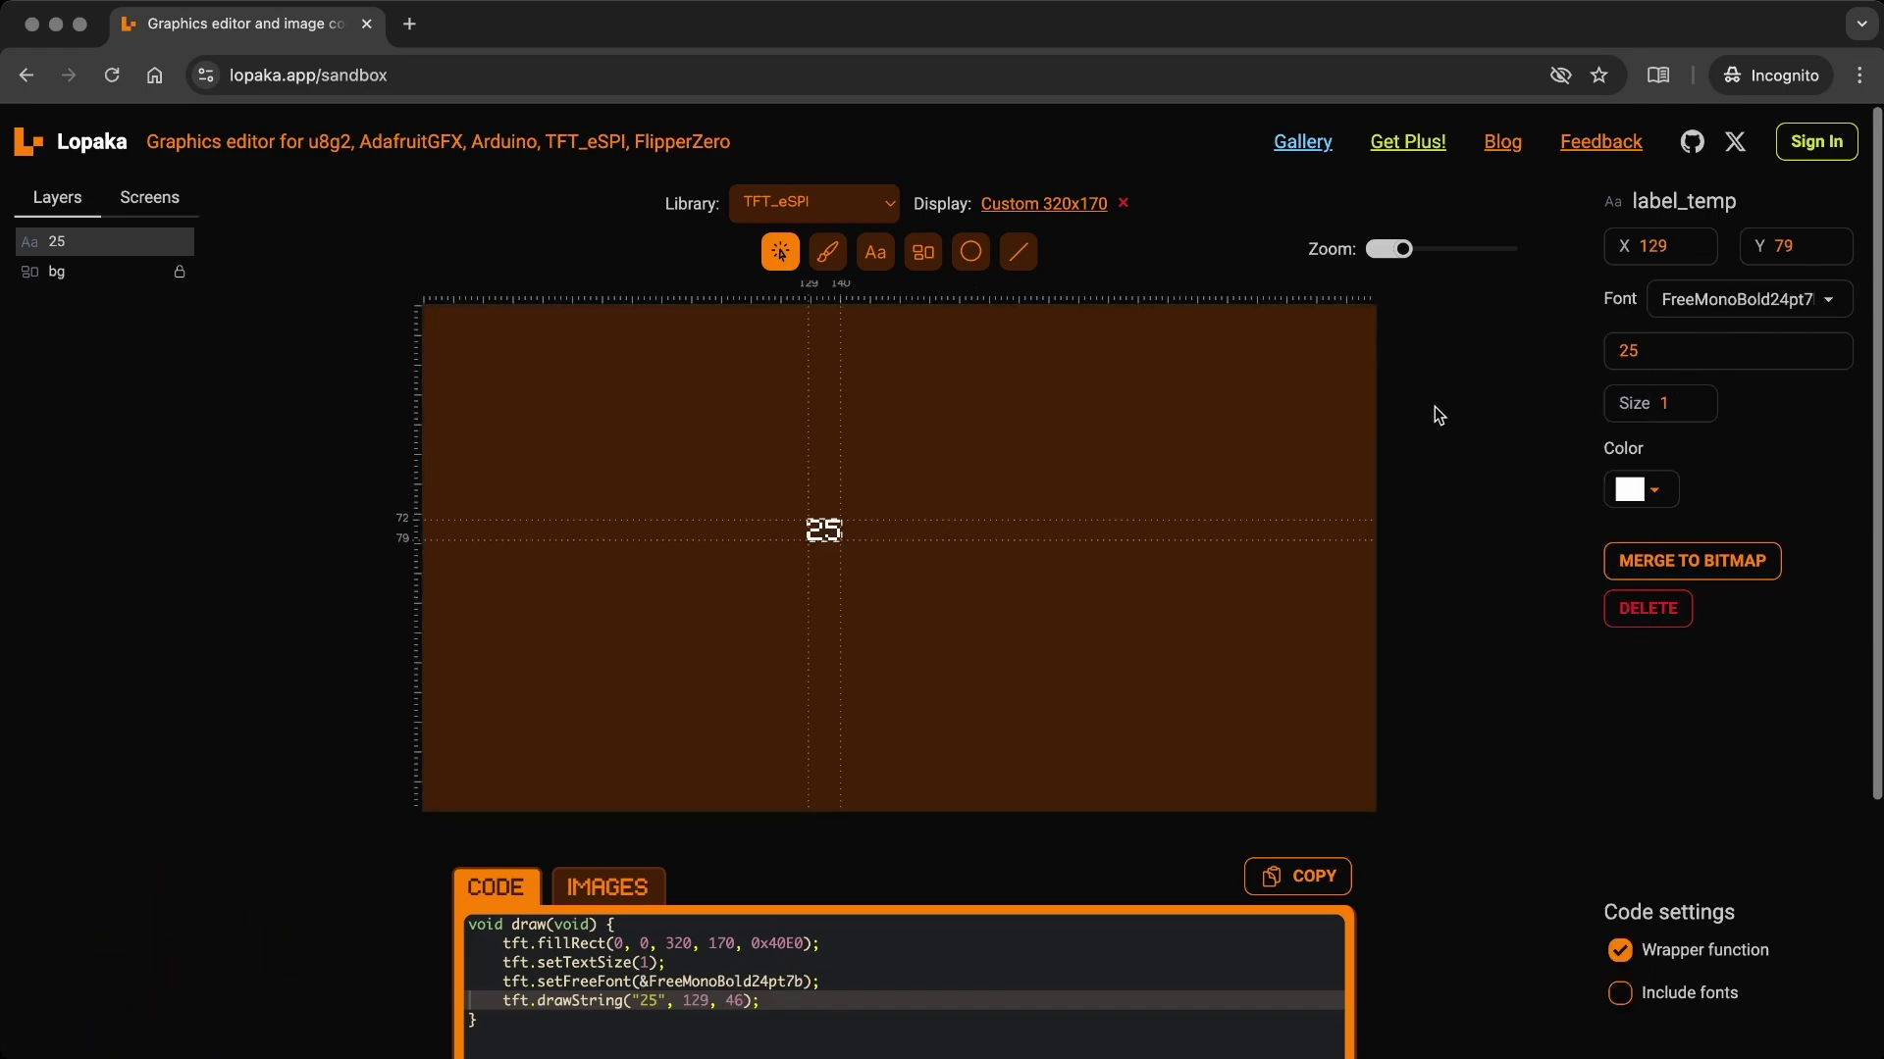
Enlarge the temperature label to size 6 and place a copy of it at about X 183, Y 114.
{"action": "left_click", "coordinate": [1715, 398]}
{"action": "left_click", "coordinate": [1717, 397]}
{"action": "left_click_drag", "start_coordinate": [985, 500], "coordinate": [1137, 609]}
{"action": "key", "text": "super+c"}
{"action": "key", "text": "super+v"}
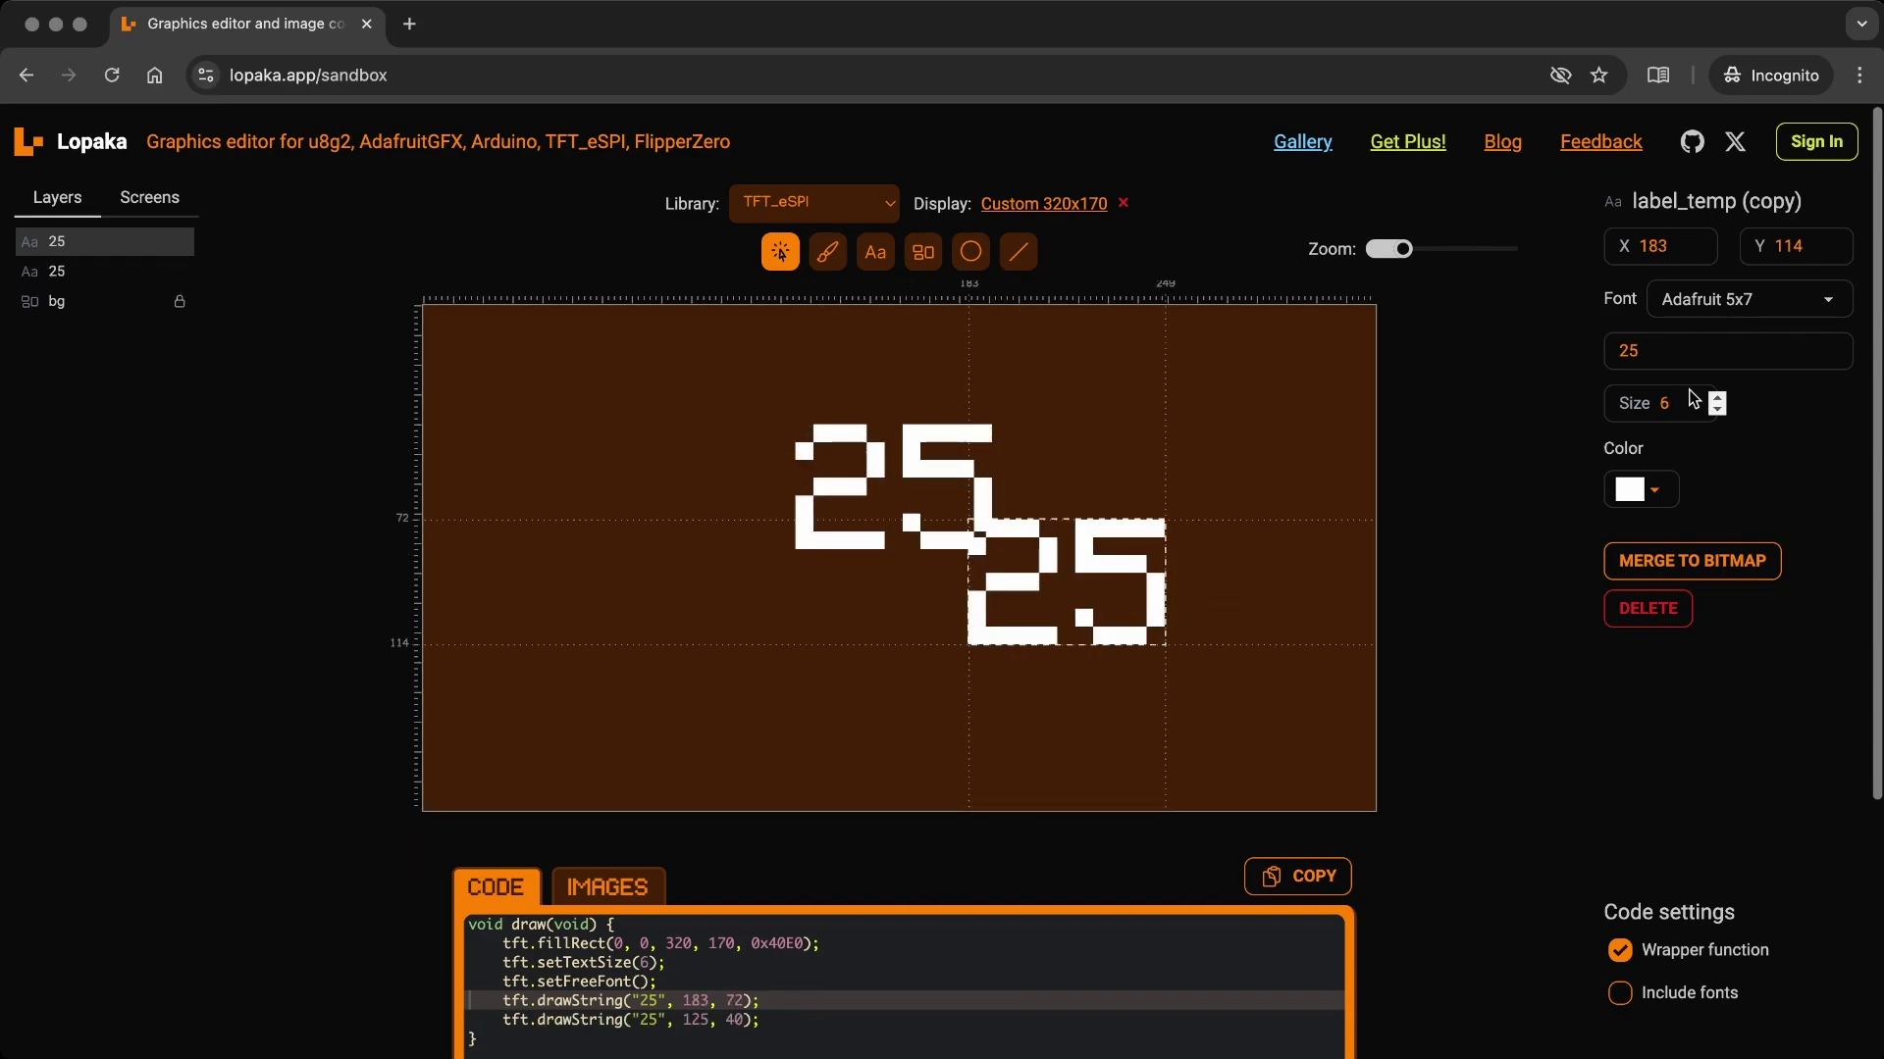
Set the copied temperature label to size 1, change its text to Temp C and place it centred above the 25.
{"action": "left_click", "coordinate": [1717, 409]}
{"action": "left_click", "coordinate": [1717, 409]}
{"action": "left_click", "coordinate": [1716, 409]}
{"action": "left_click", "coordinate": [1717, 409]}
{"action": "left_click", "coordinate": [1716, 409]}
{"action": "double_click", "coordinate": [1674, 350]}
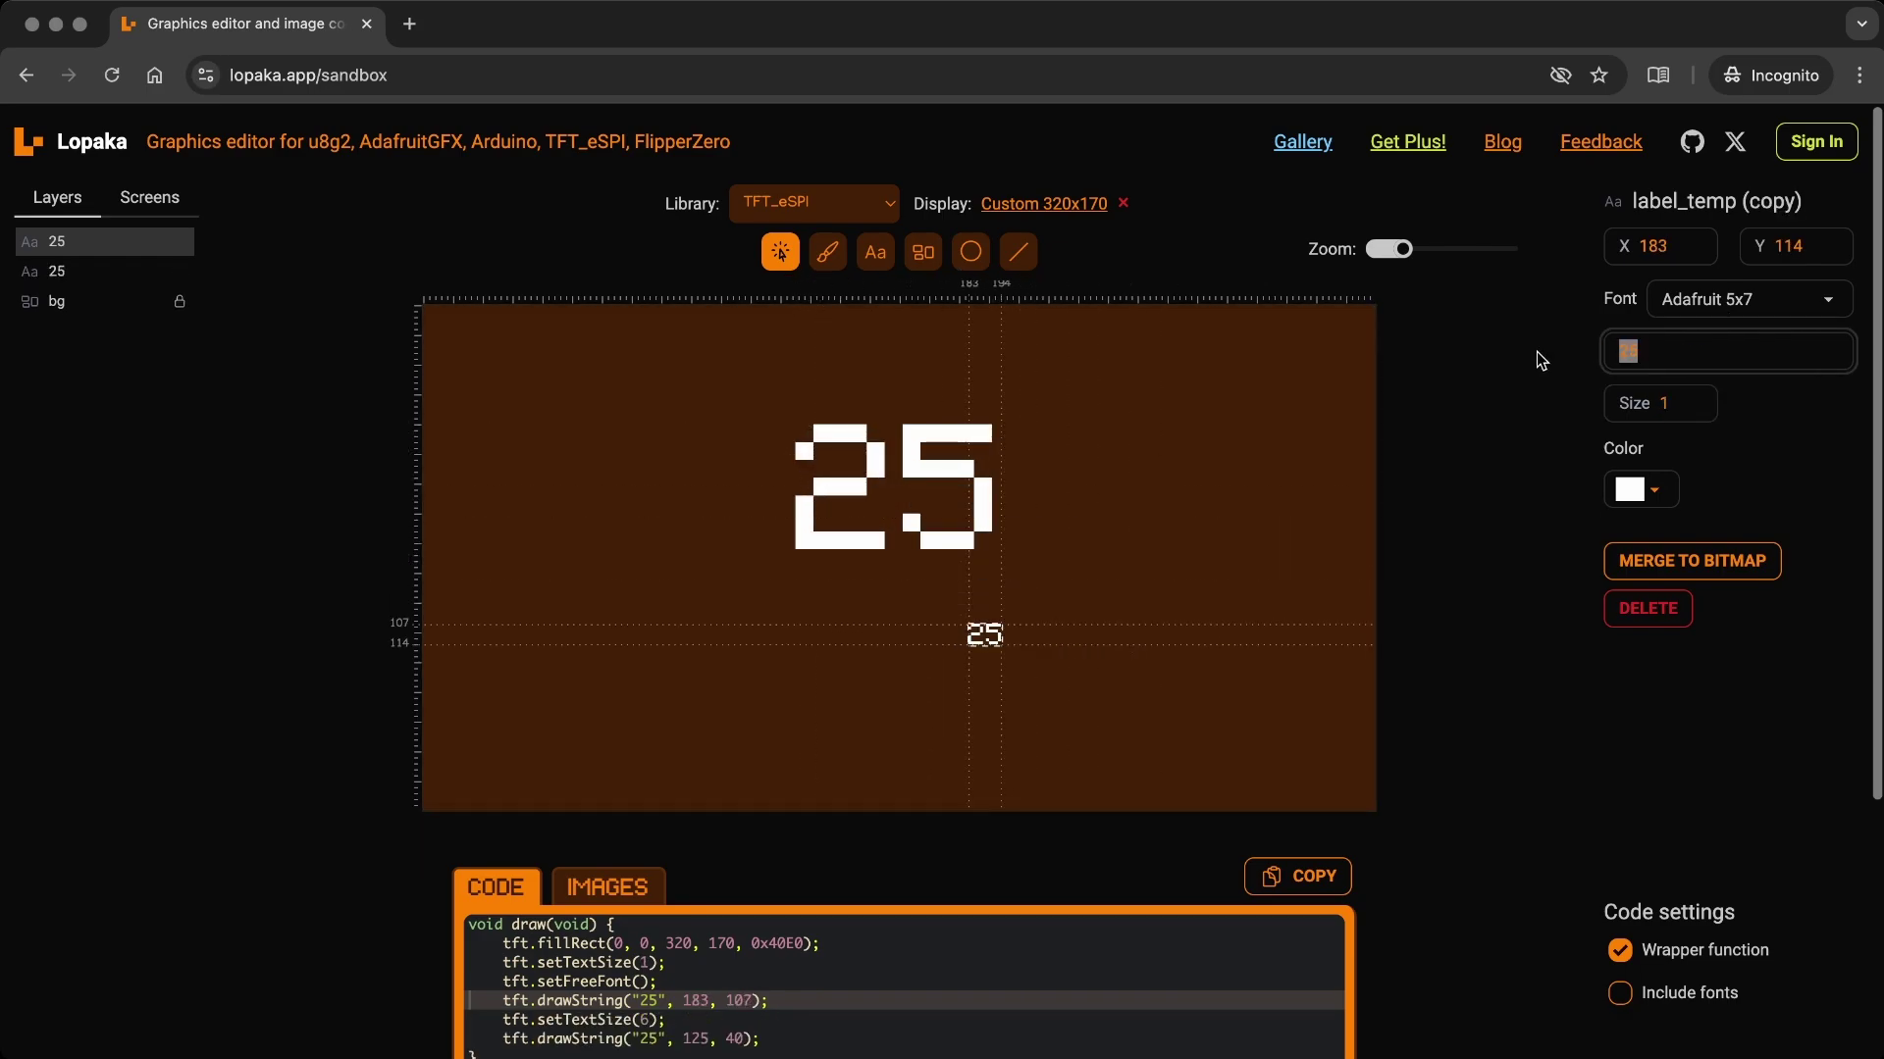
{"action": "type", "text": "Temp C"}
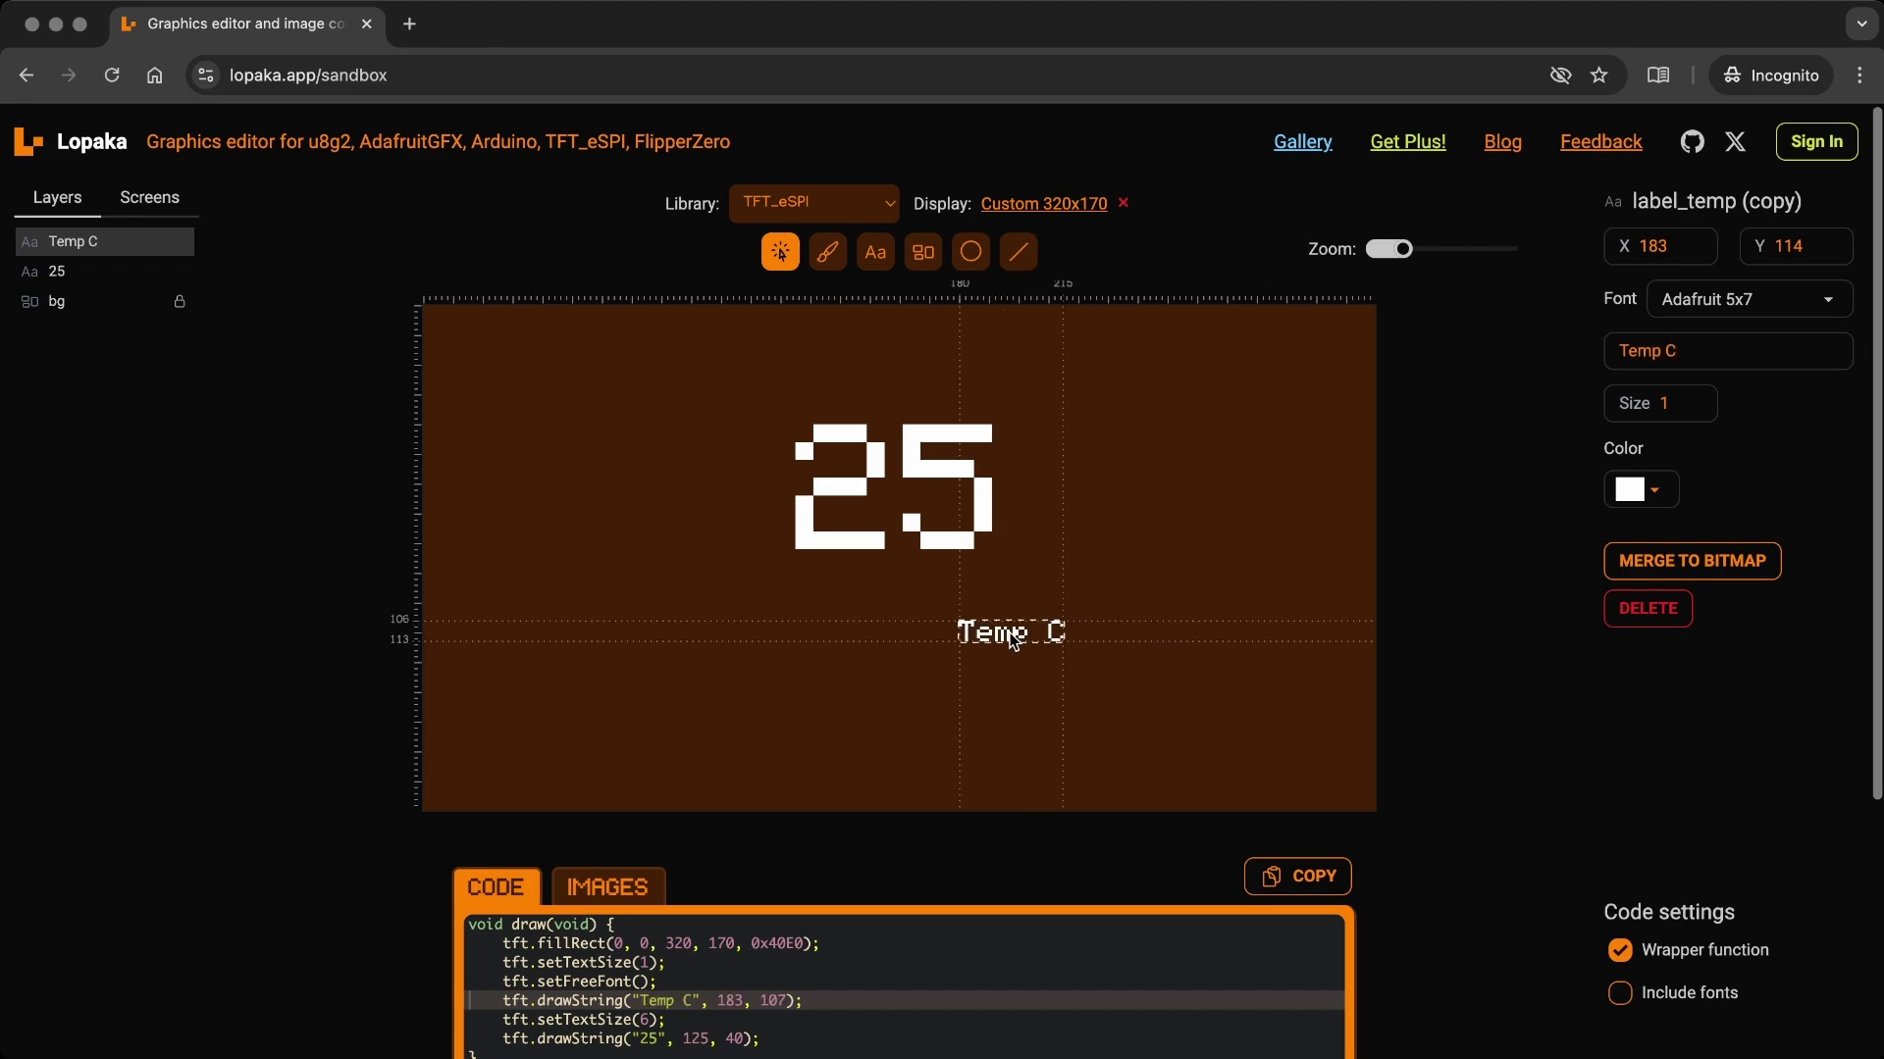
{"action": "left_click_drag", "start_coordinate": [1001, 636], "coordinate": [869, 392]}
{"action": "left_click", "coordinate": [785, 395]}
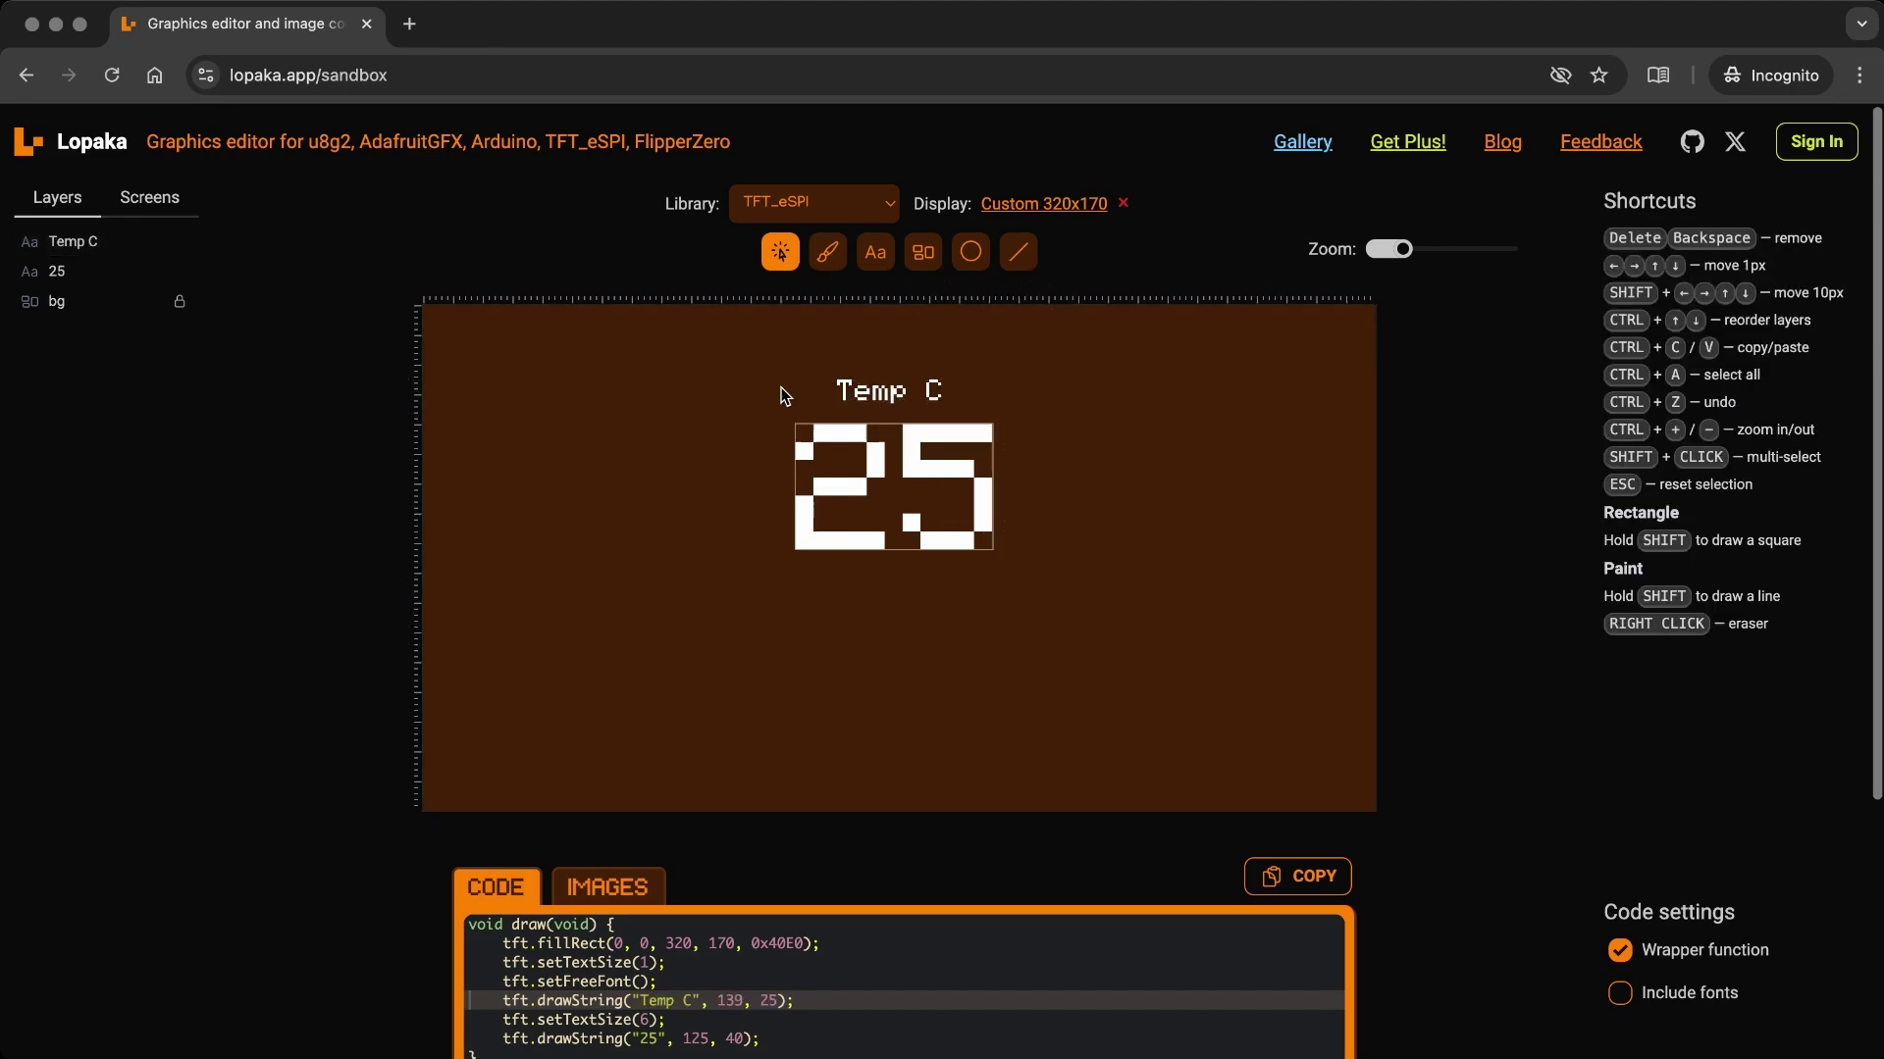
Draw an unfilled 84×84 rectangle around the Temp C and 25 labels at X 118, Y 14.
{"action": "left_click", "coordinate": [922, 252]}
{"action": "left_click_drag", "start_coordinate": [770, 349], "coordinate": [1020, 589]}
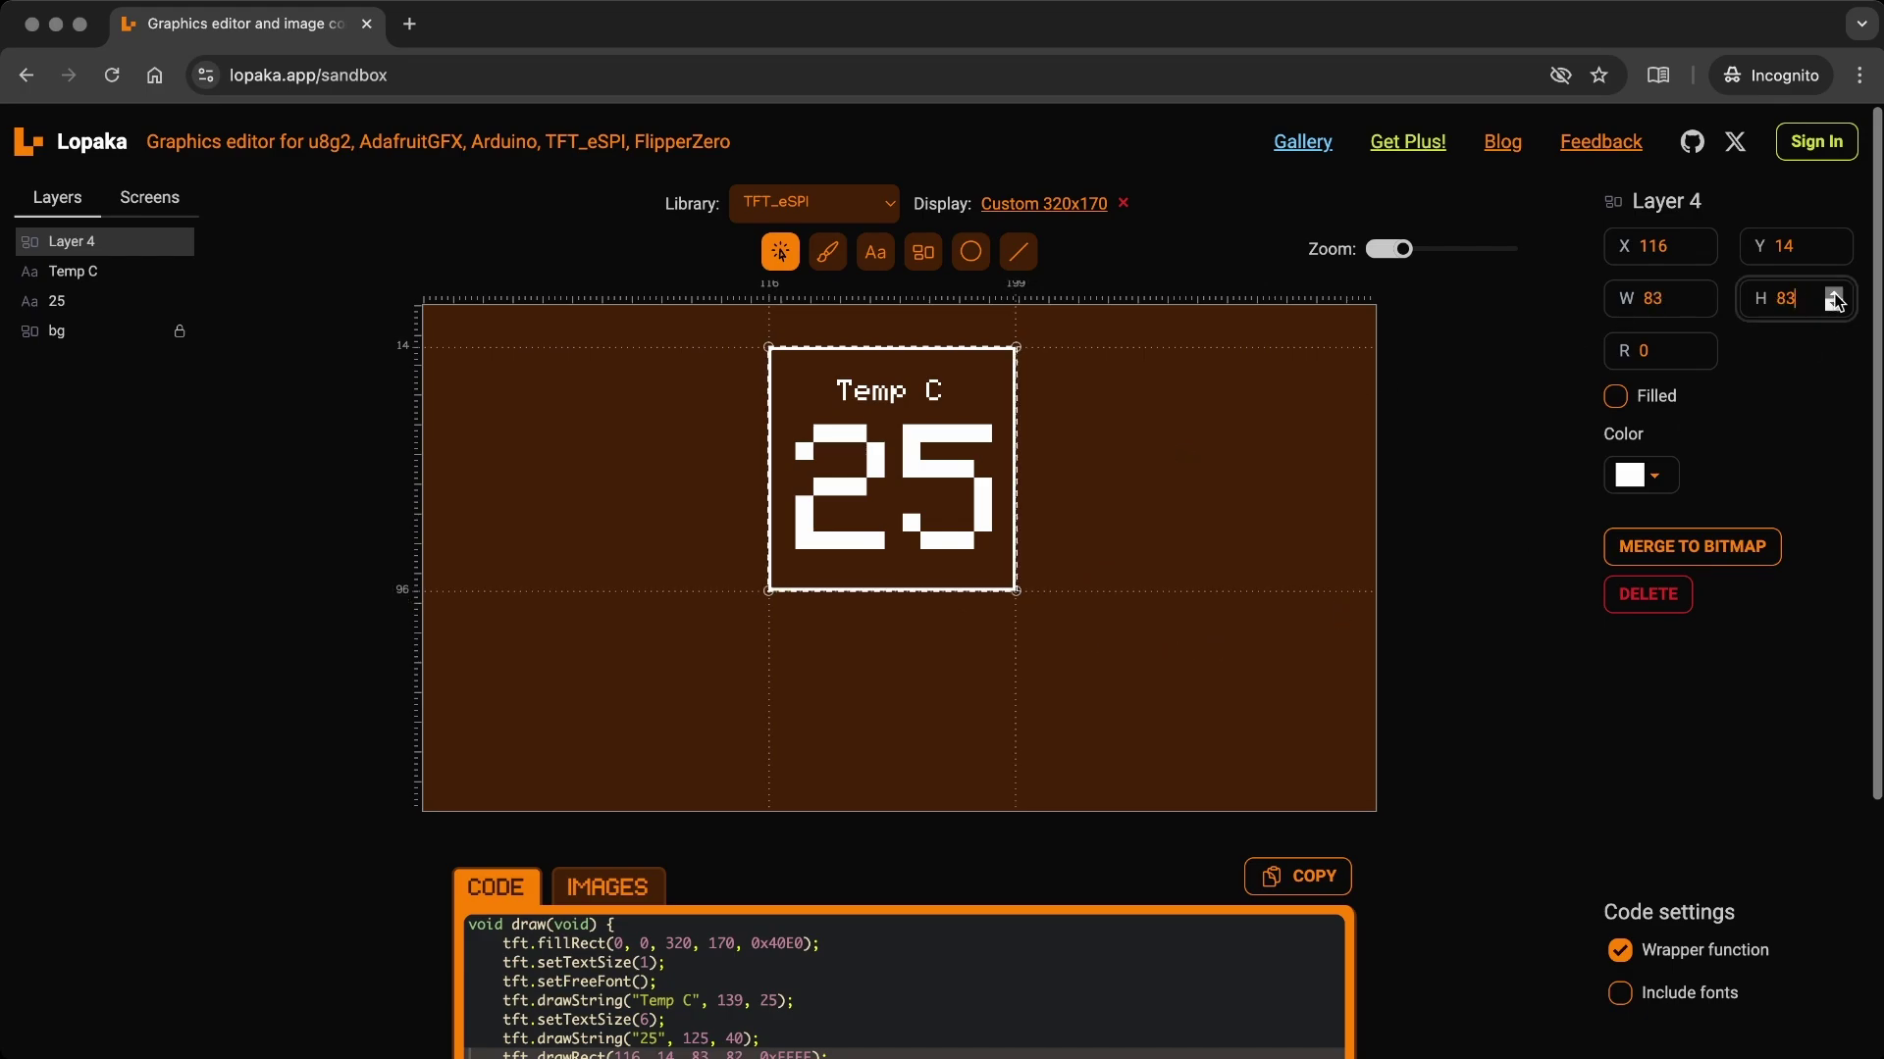
{"action": "left_click", "coordinate": [906, 685]}
Centre the Temp C and 25 labels together inside the border by shifting them 2 pixels right and 1 pixel down.
{"action": "left_click", "coordinate": [933, 546]}
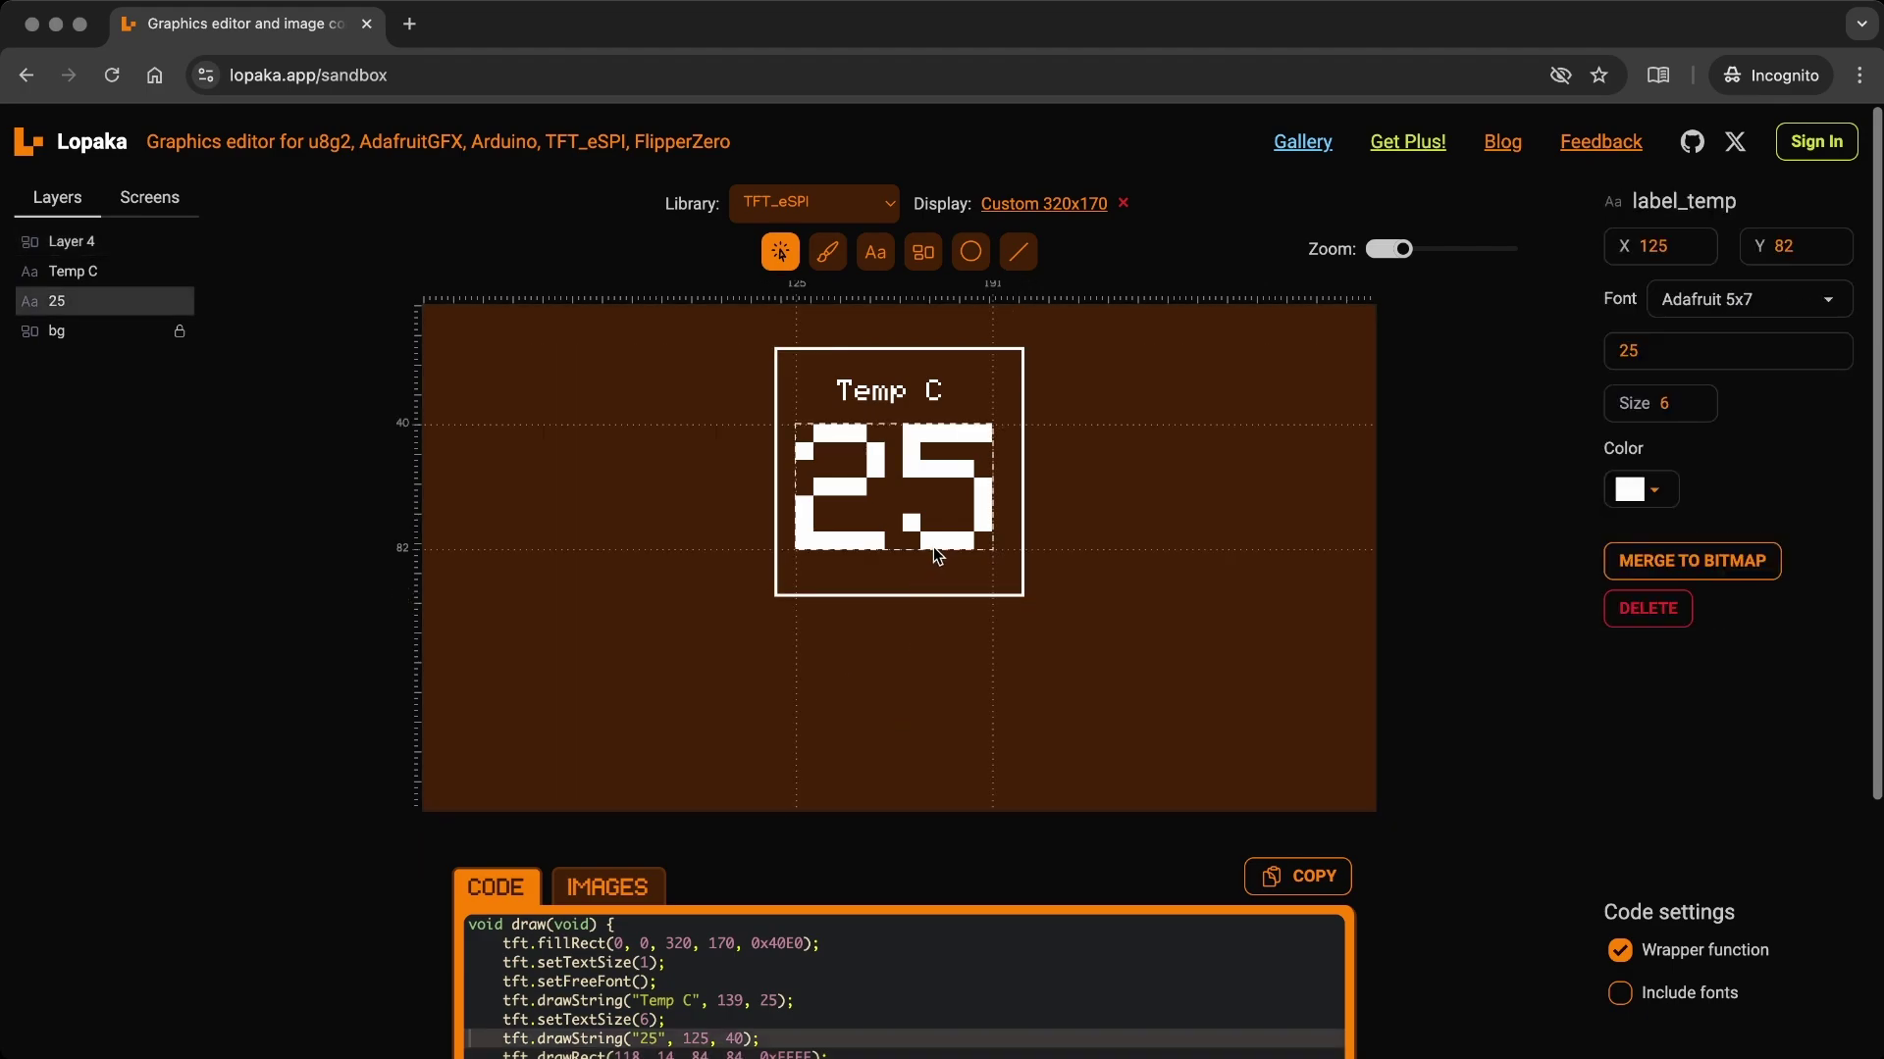
{"action": "left_click", "coordinate": [938, 408], "text": "shift"}
{"action": "key", "text": "Right"}
{"action": "key", "text": "Right"}
{"action": "key", "text": "Right"}
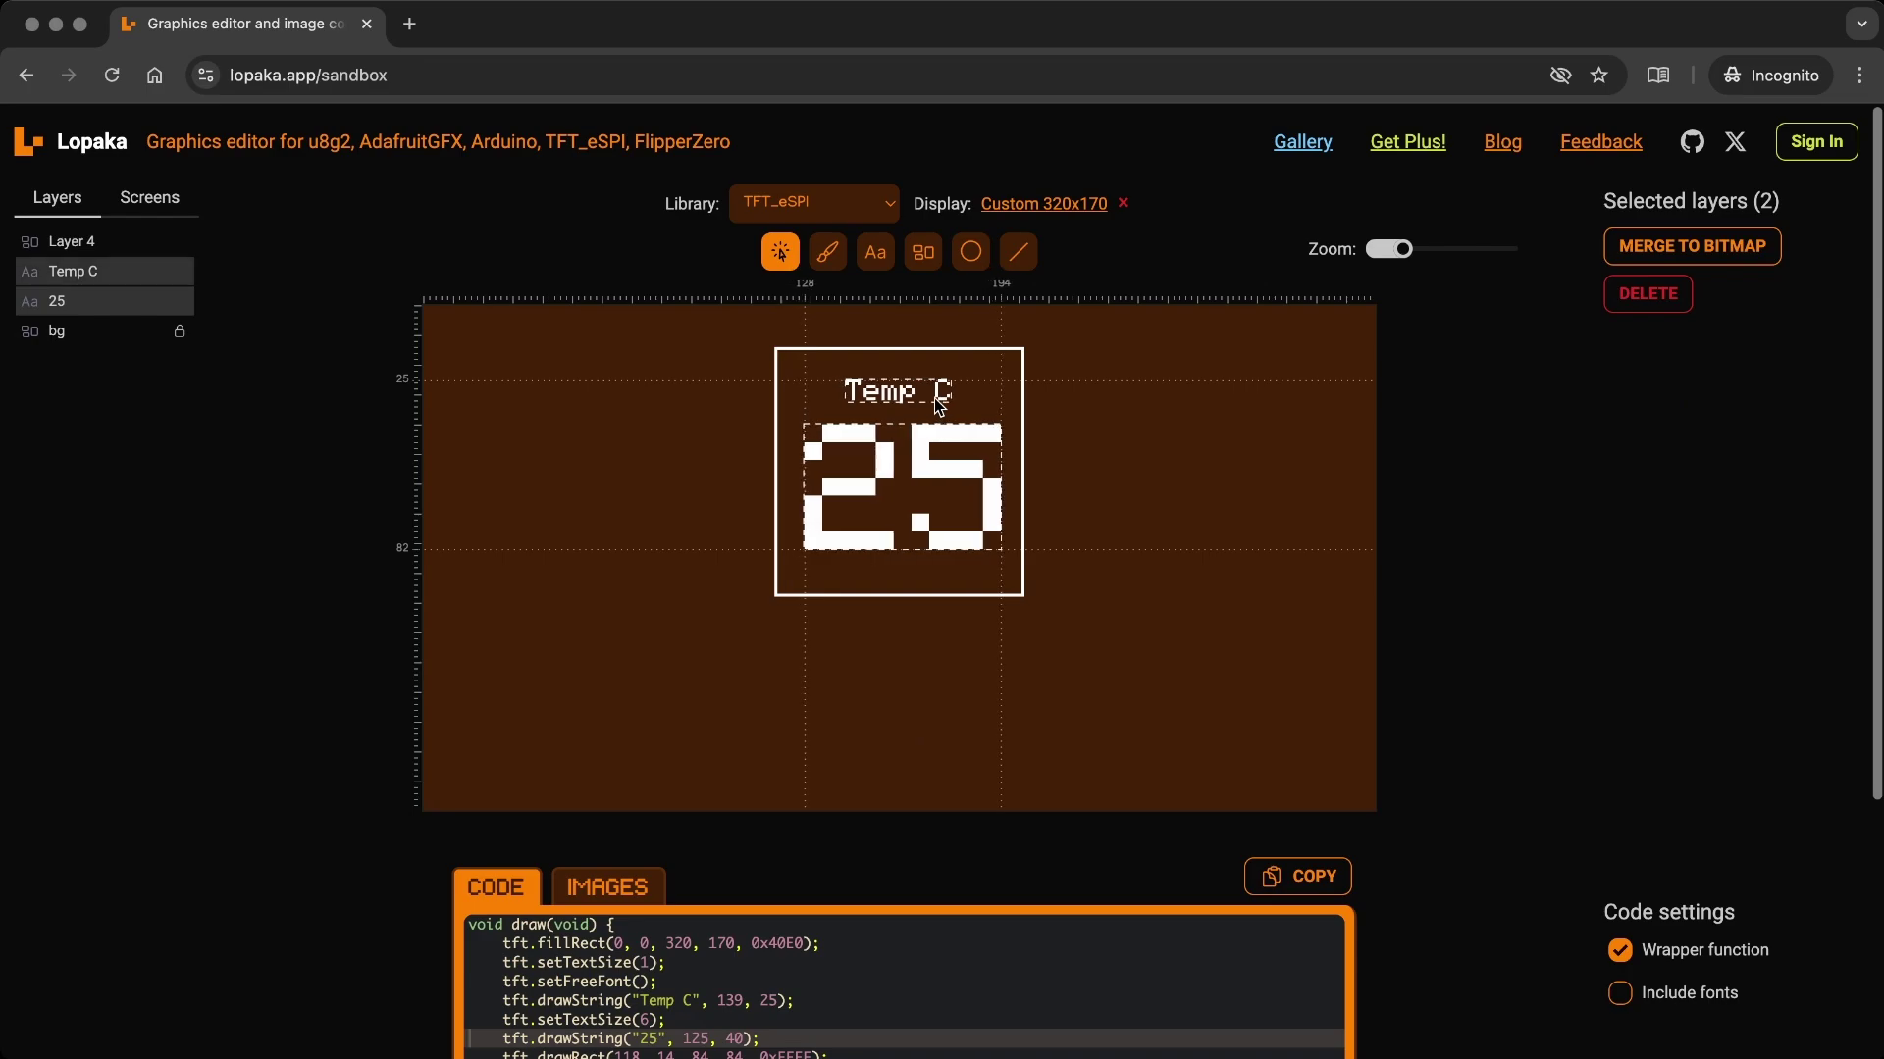
{"action": "key", "text": "Left"}
{"action": "key", "text": "Down"}
{"action": "key", "text": "Down"}
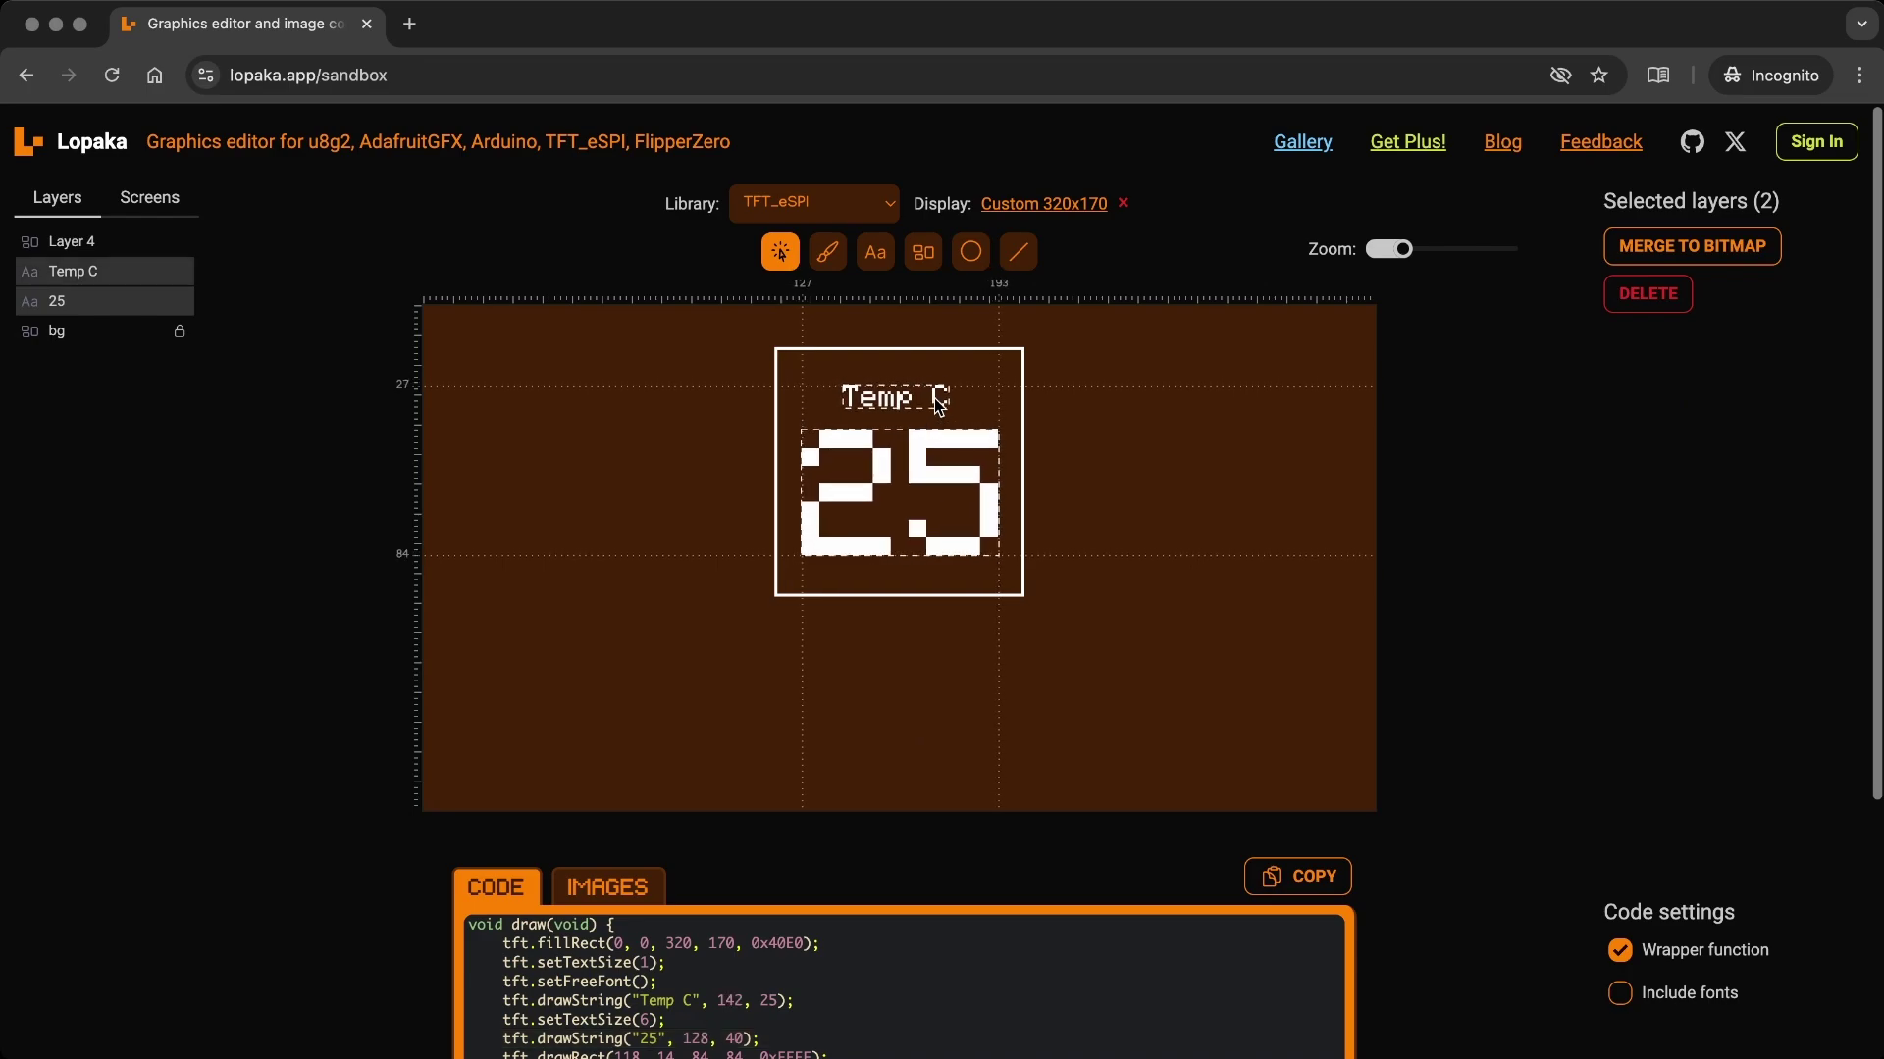
{"action": "key", "text": "Up"}
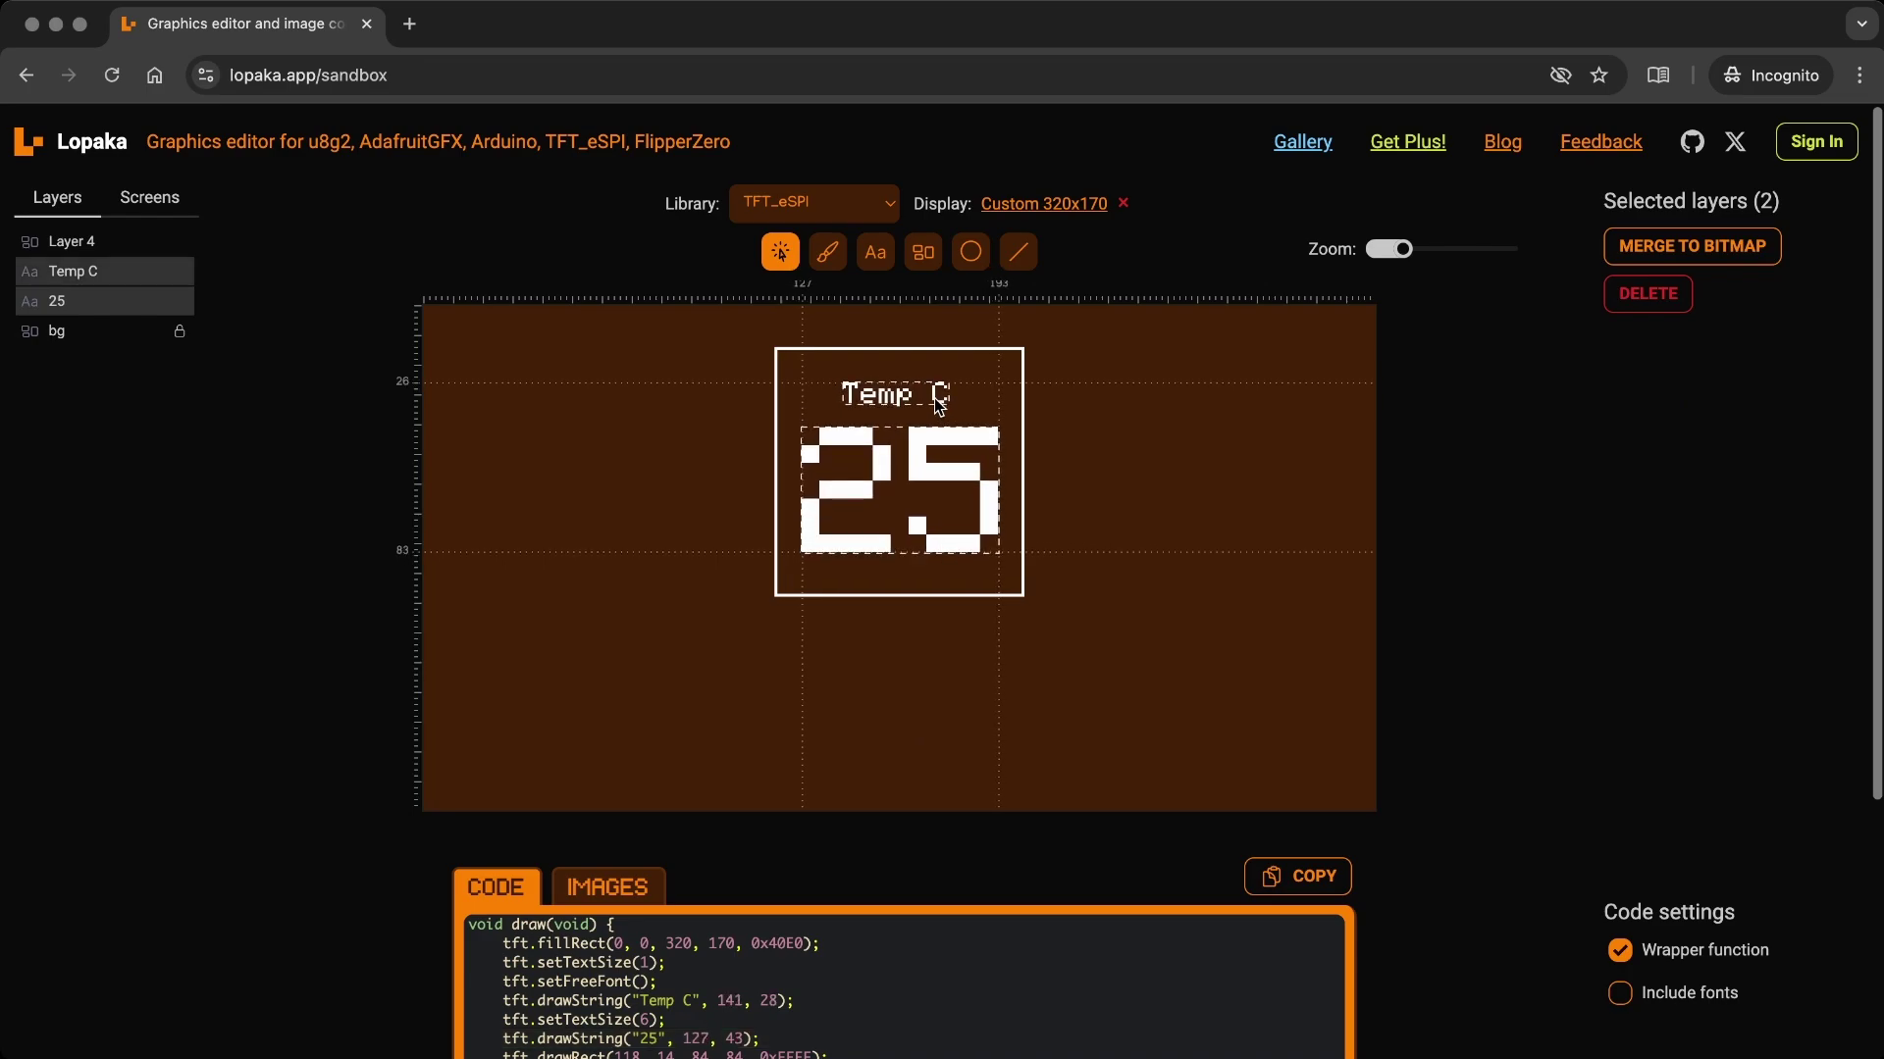
{"action": "left_click", "coordinate": [881, 680]}
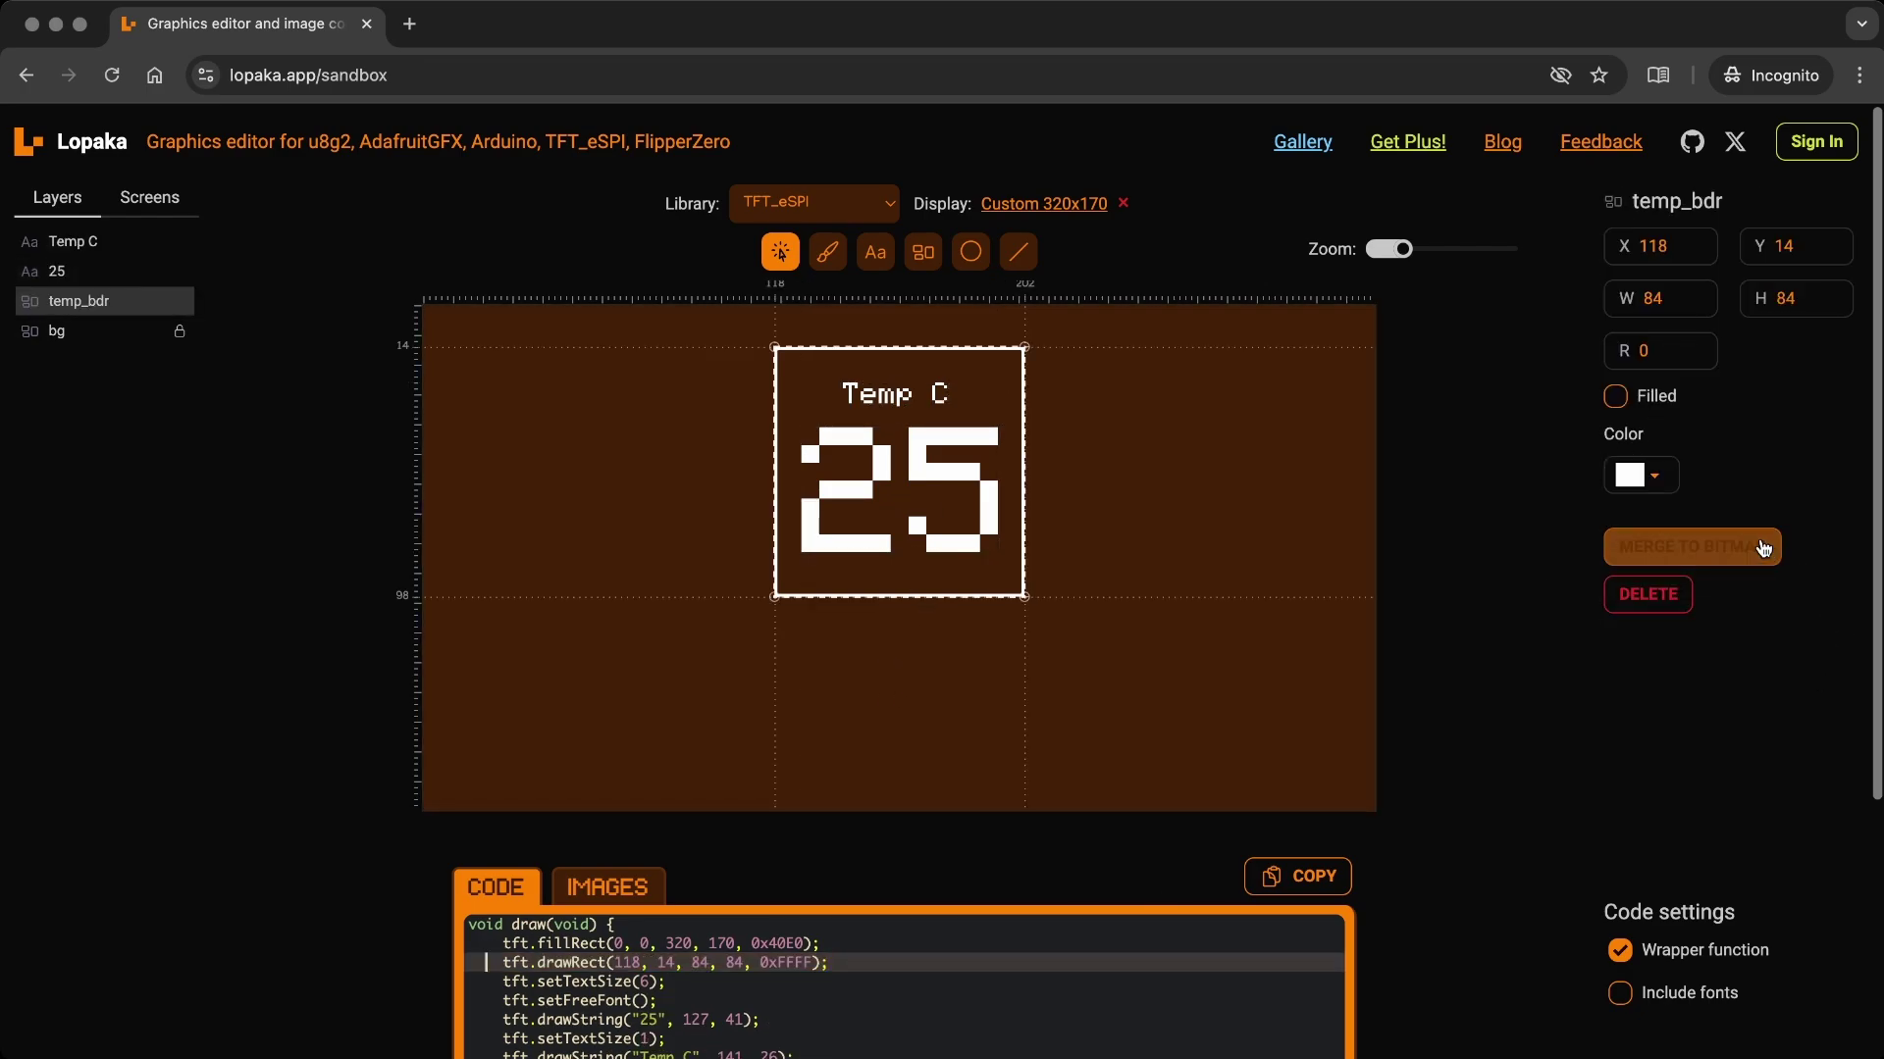
Convert the border rectangle into a bitmap layer named temp_bdr and review its generated bitmap data and drawing code.
{"action": "left_click", "coordinate": [1763, 548]}
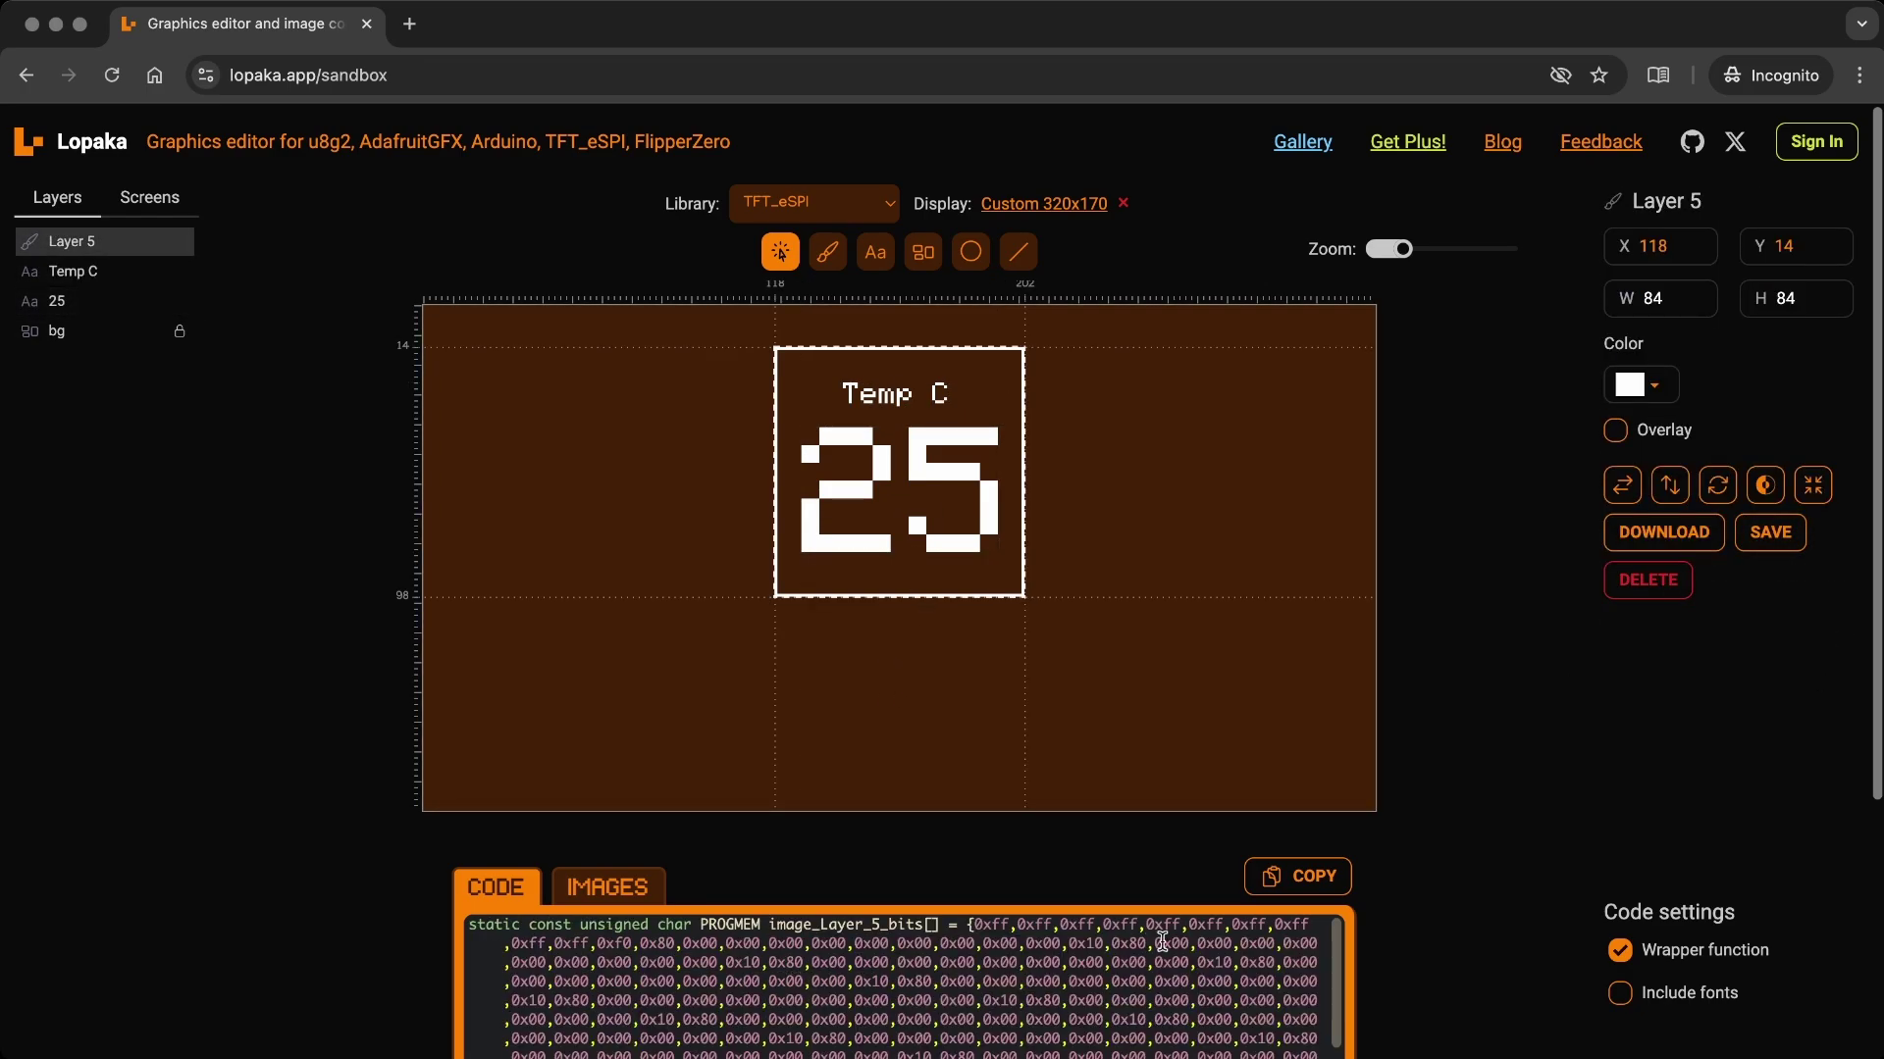
{"action": "scroll", "coordinate": [1545, 886], "scroll_direction": "down", "scroll_amount": 3}
{"action": "scroll", "coordinate": [1269, 883], "scroll_direction": "down", "scroll_amount": 1}
{"action": "scroll", "coordinate": [1273, 880], "scroll_direction": "up", "scroll_amount": 1}
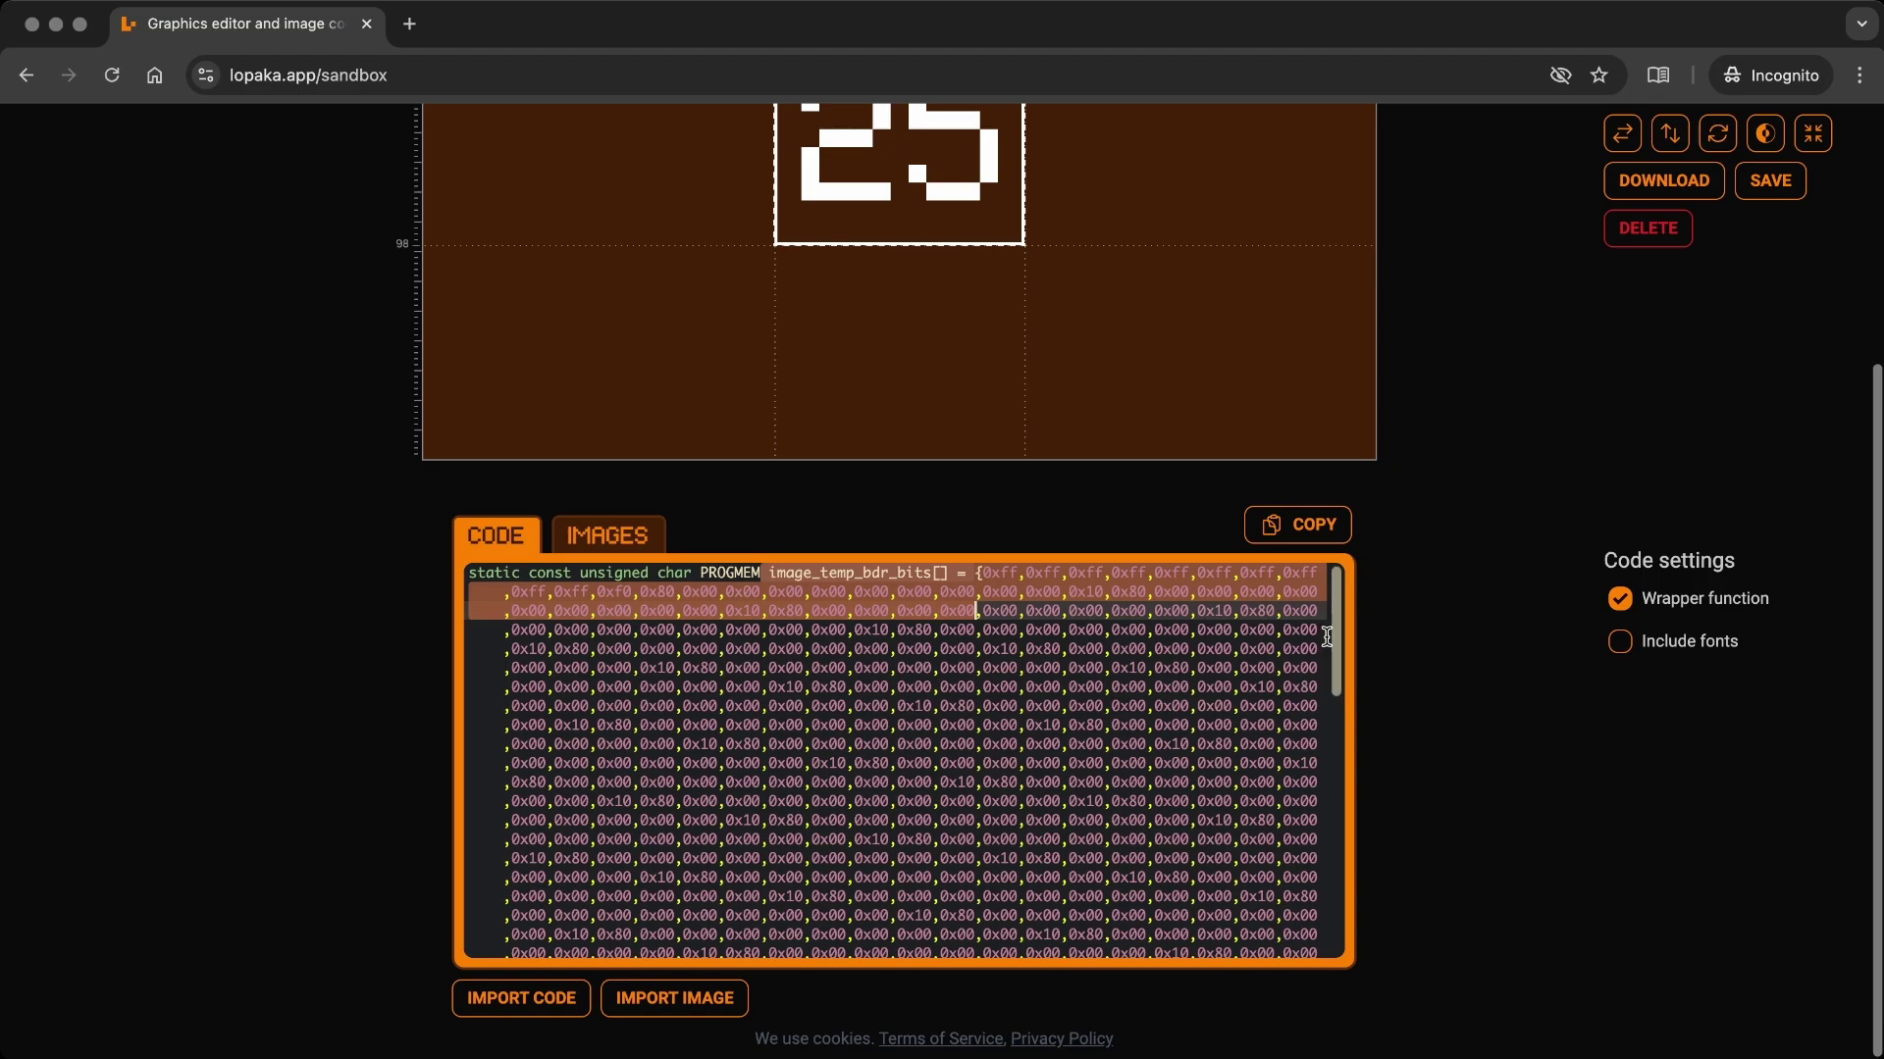
{"action": "mouse_move", "coordinate": [1332, 633]}
{"action": "left_mouse_down"}
{"action": "mouse_move", "coordinate": [1356, 936]}
{"action": "mouse_move", "coordinate": [1341, 937]}
{"action": "left_mouse_up"}
{"action": "left_click", "coordinate": [921, 909]}
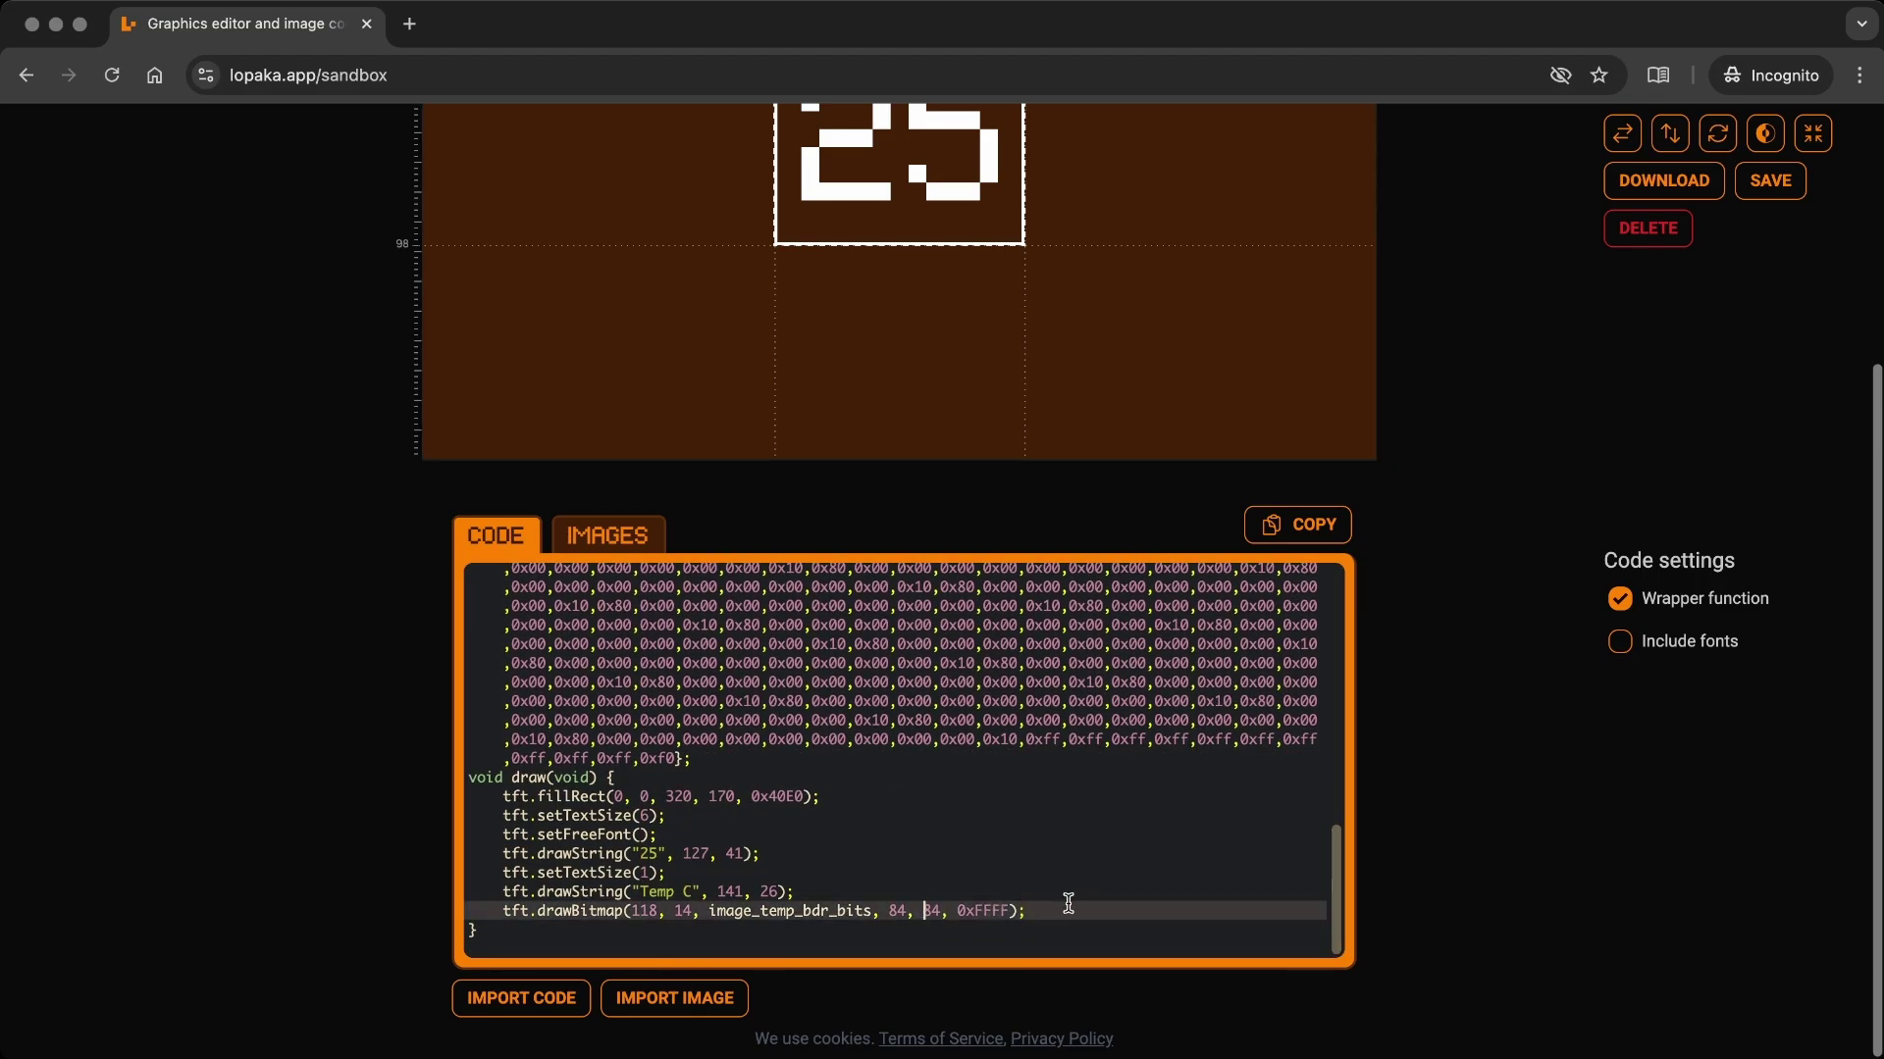
{"action": "scroll", "coordinate": [977, 681], "scroll_direction": "up", "scroll_amount": 5}
{"action": "left_click", "coordinate": [975, 684]}
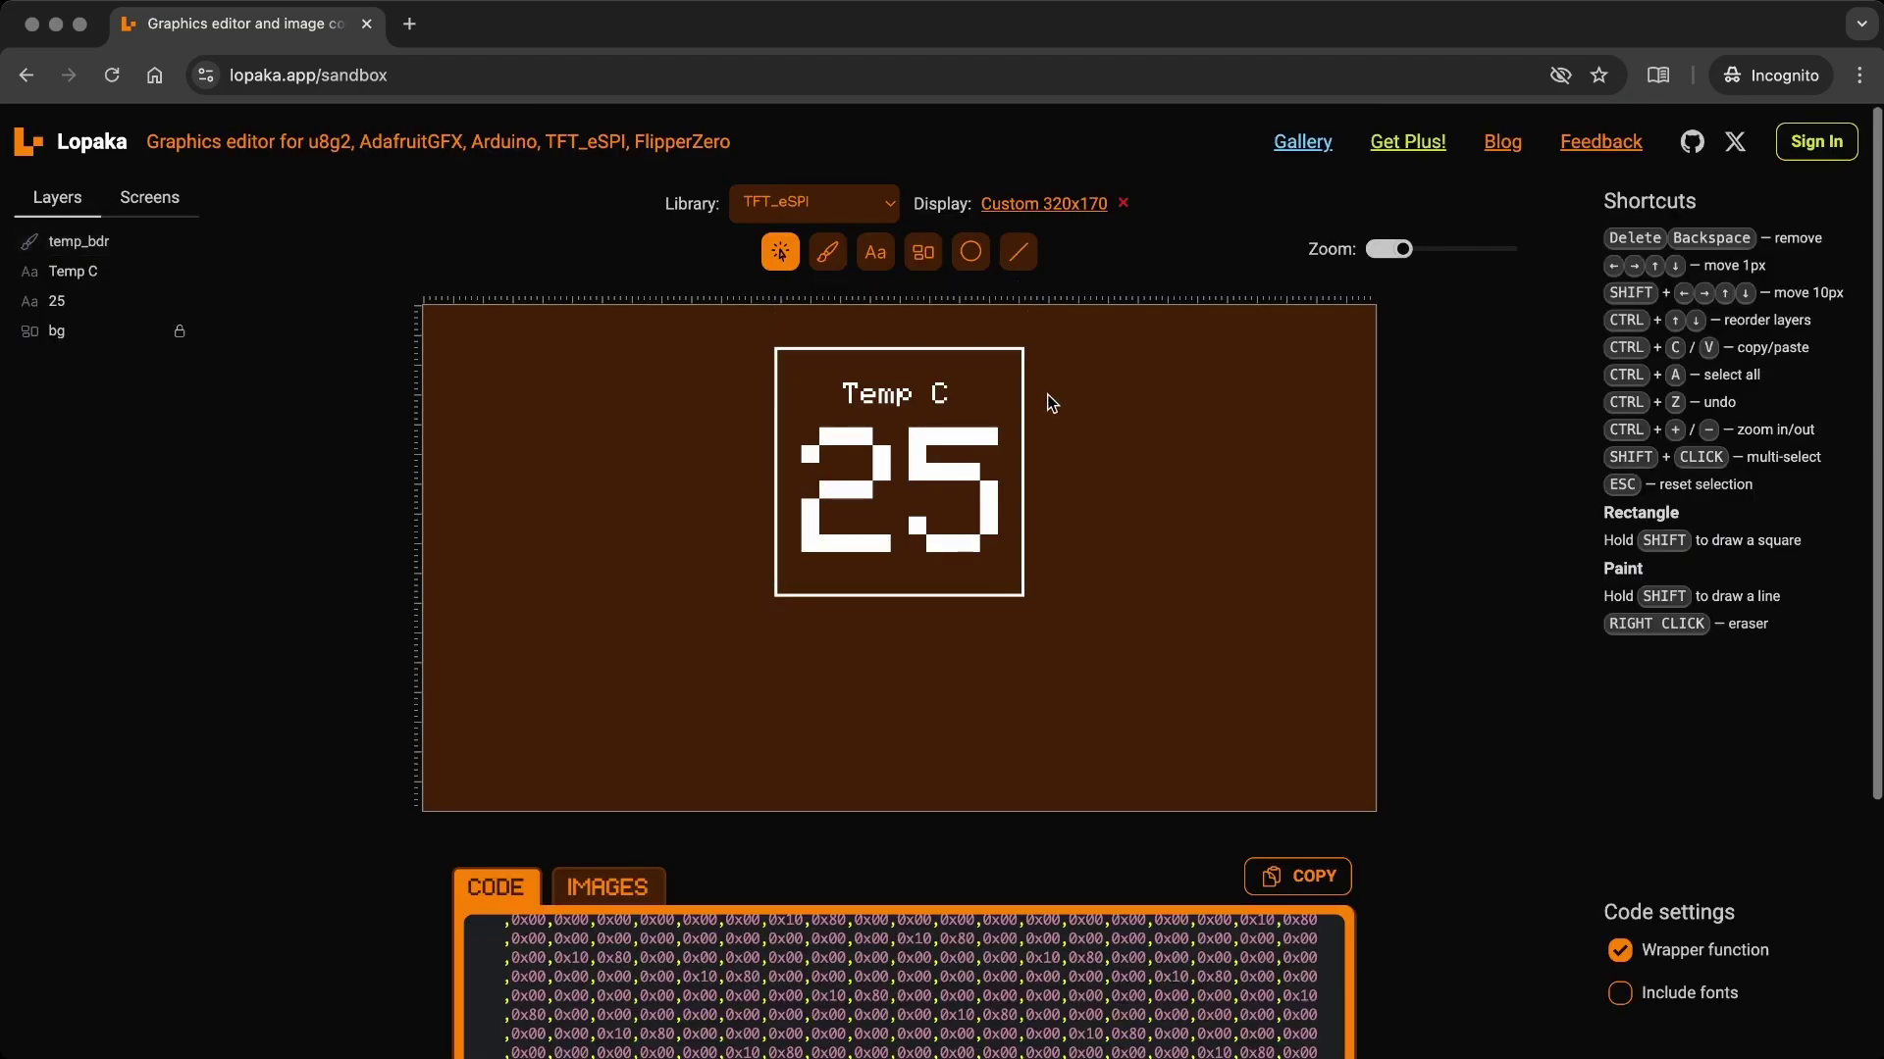
Paint the lower-right corner of the temp_bdr bitmap into a diagonal bevel.
{"action": "left_click", "coordinate": [1022, 457]}
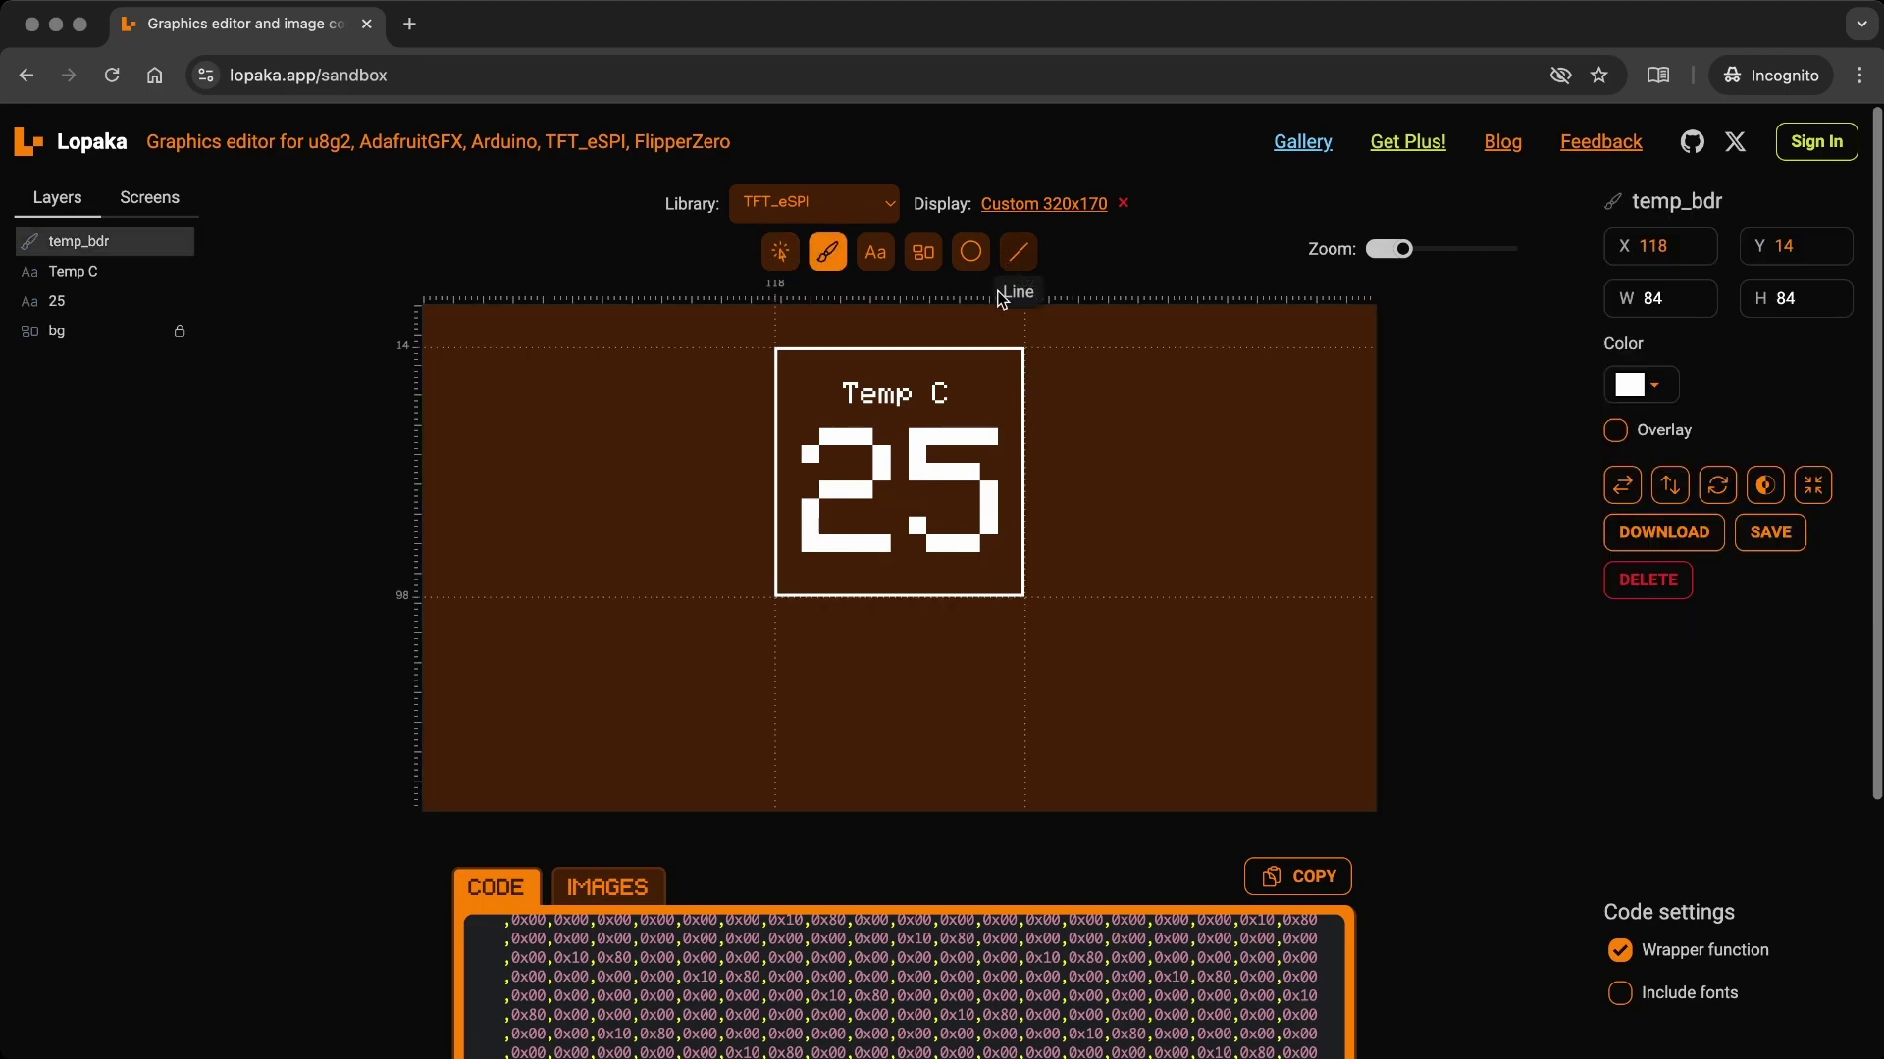
{"action": "left_click_drag", "start_coordinate": [1404, 249], "coordinate": [1431, 249]}
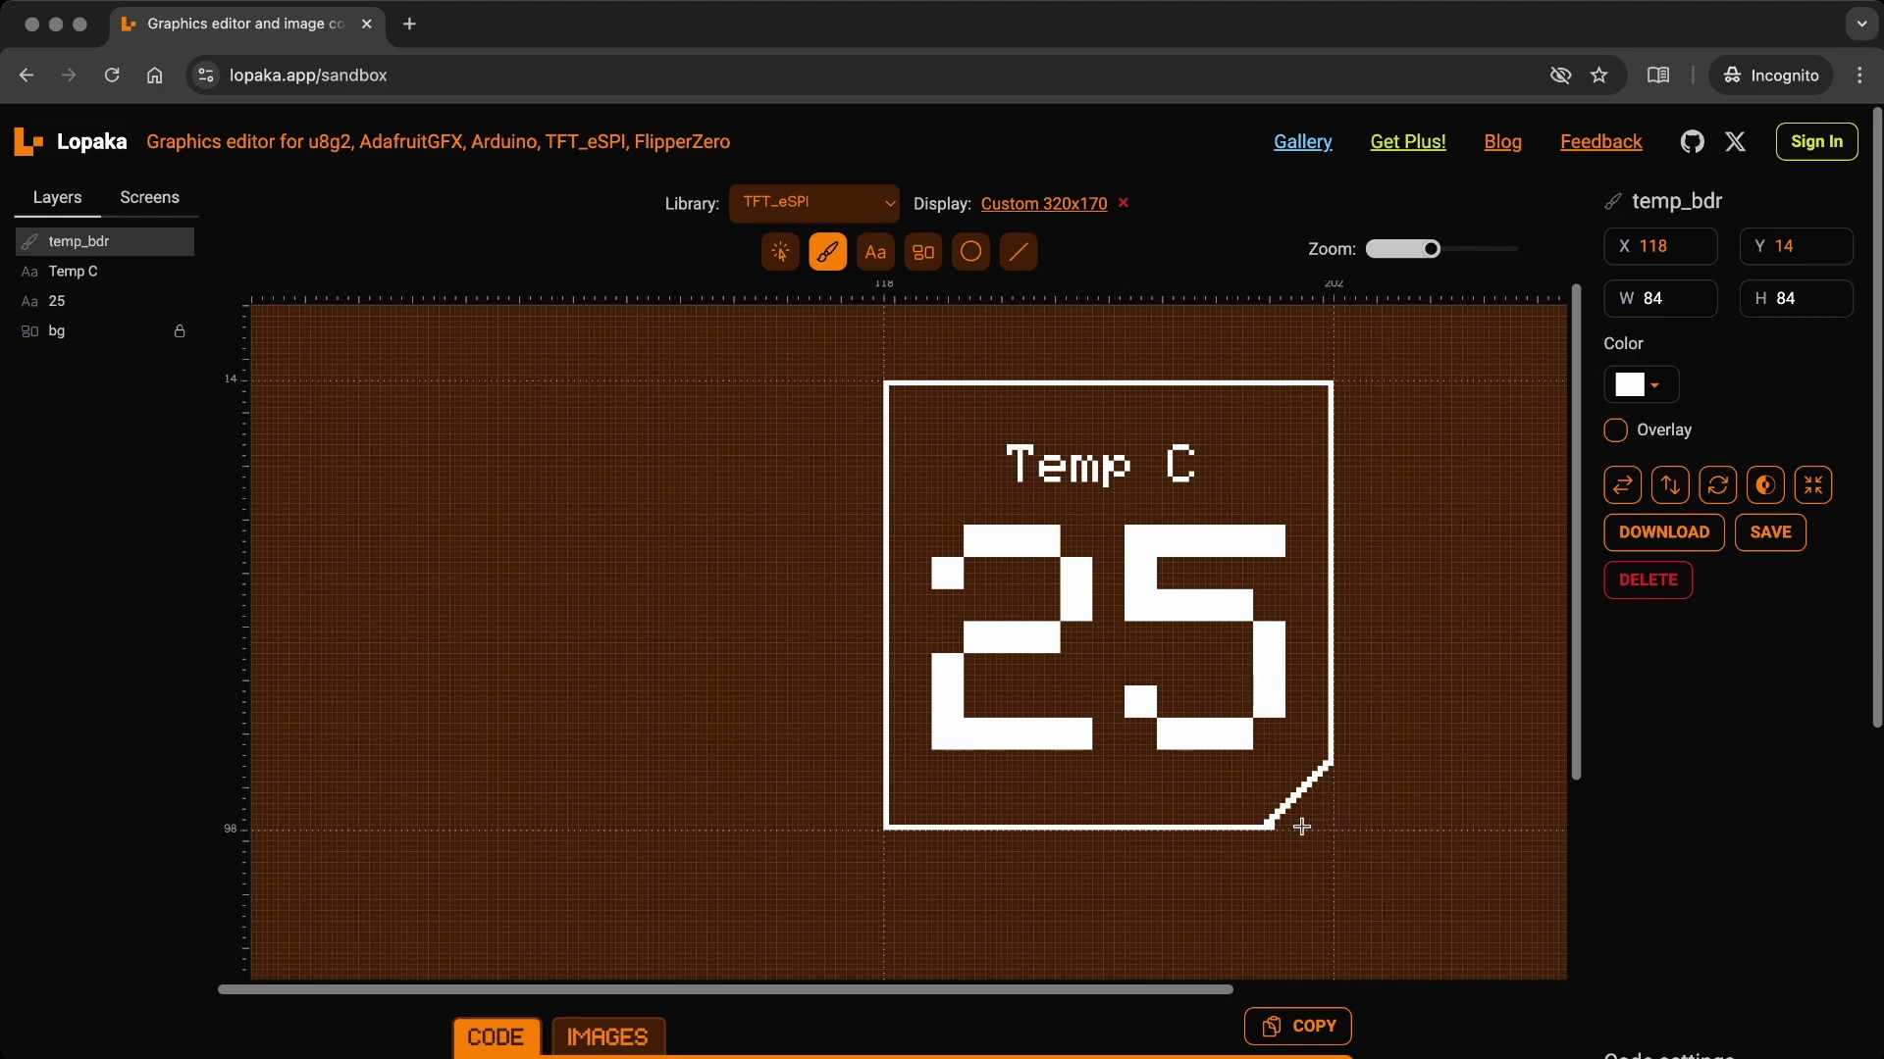
{"action": "left_click_drag", "start_coordinate": [1430, 248], "coordinate": [1403, 249]}
{"action": "key", "text": "Escape"}
Reorder temp_bdr below both temperature text layers and nudge the Temp C label 1 pixel right.
{"action": "left_click", "coordinate": [860, 404]}
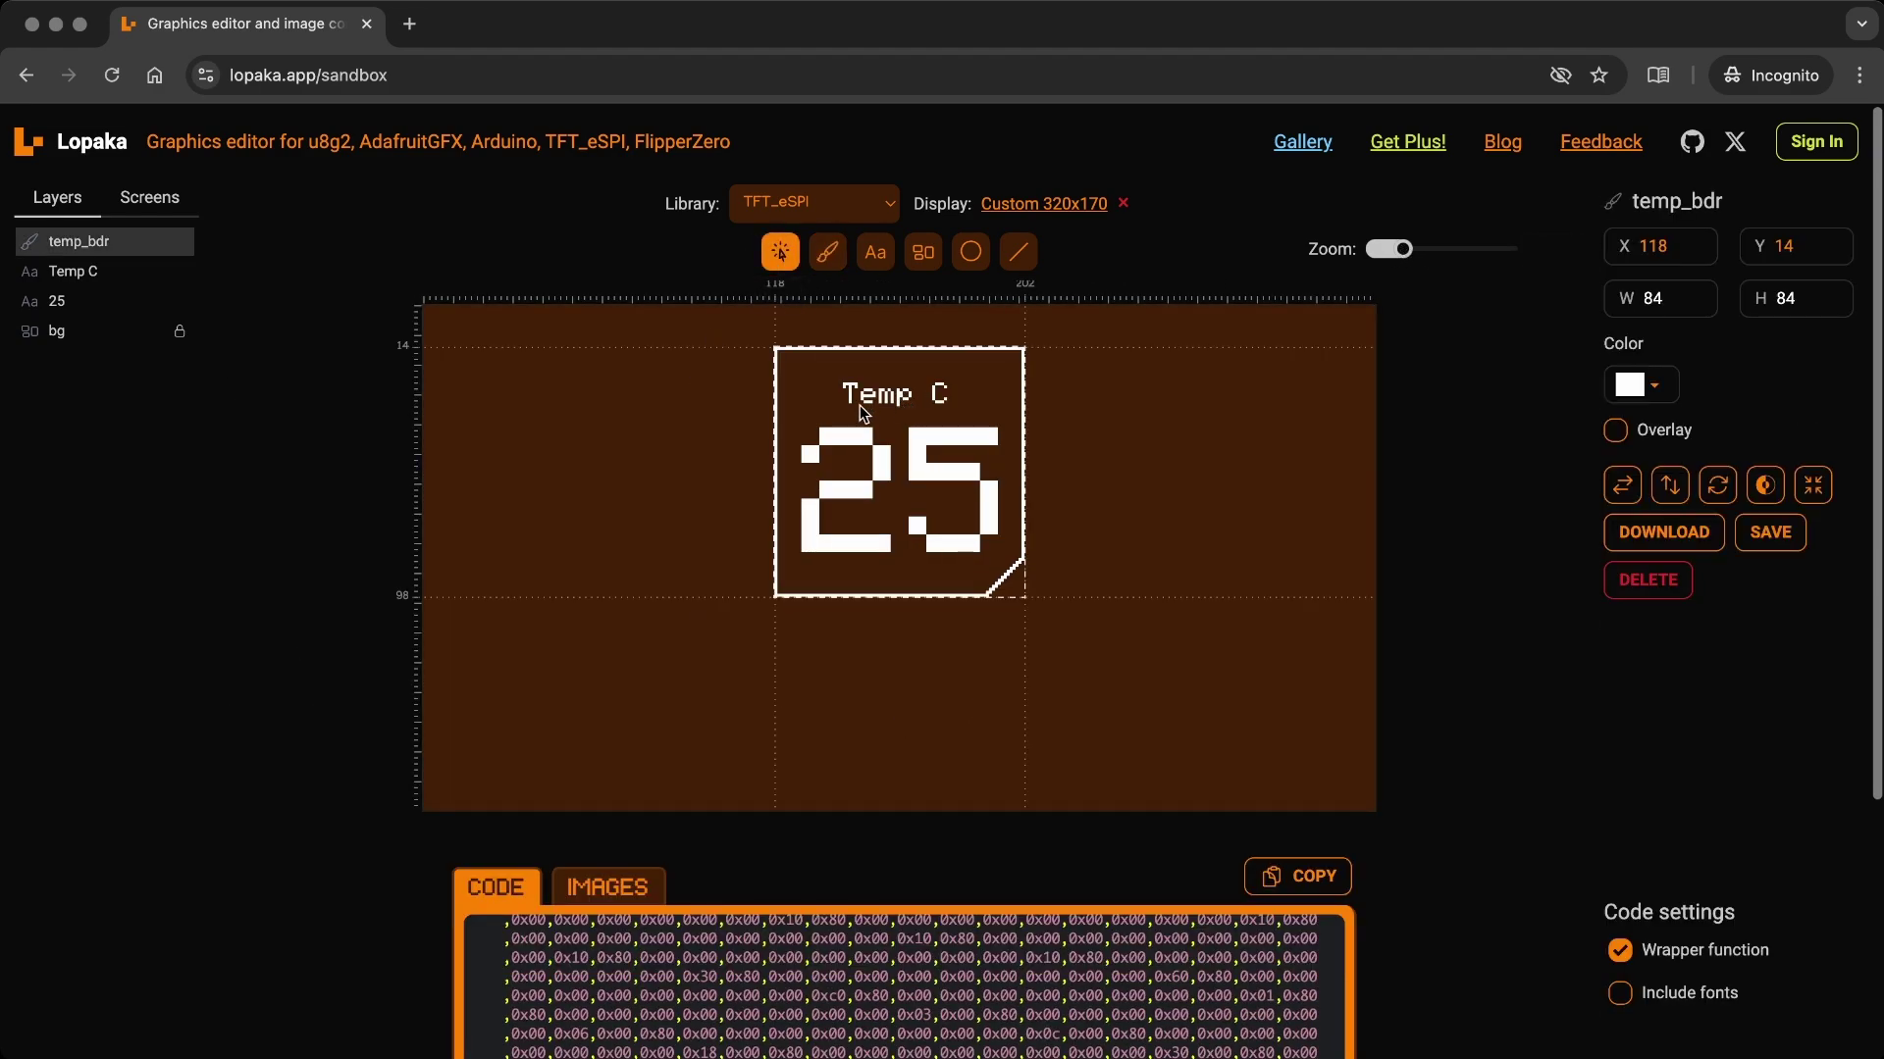
{"action": "key", "text": "ctrl+Down"}
{"action": "key", "text": "ctrl+Down"}
{"action": "left_click", "coordinate": [897, 395]}
{"action": "key", "text": "Right"}
{"action": "left_click", "coordinate": [952, 669]}
Paint a small degree sign before the C of the Temp C label on the temp_bdr bitmap.
{"action": "double_click", "coordinate": [1021, 387]}
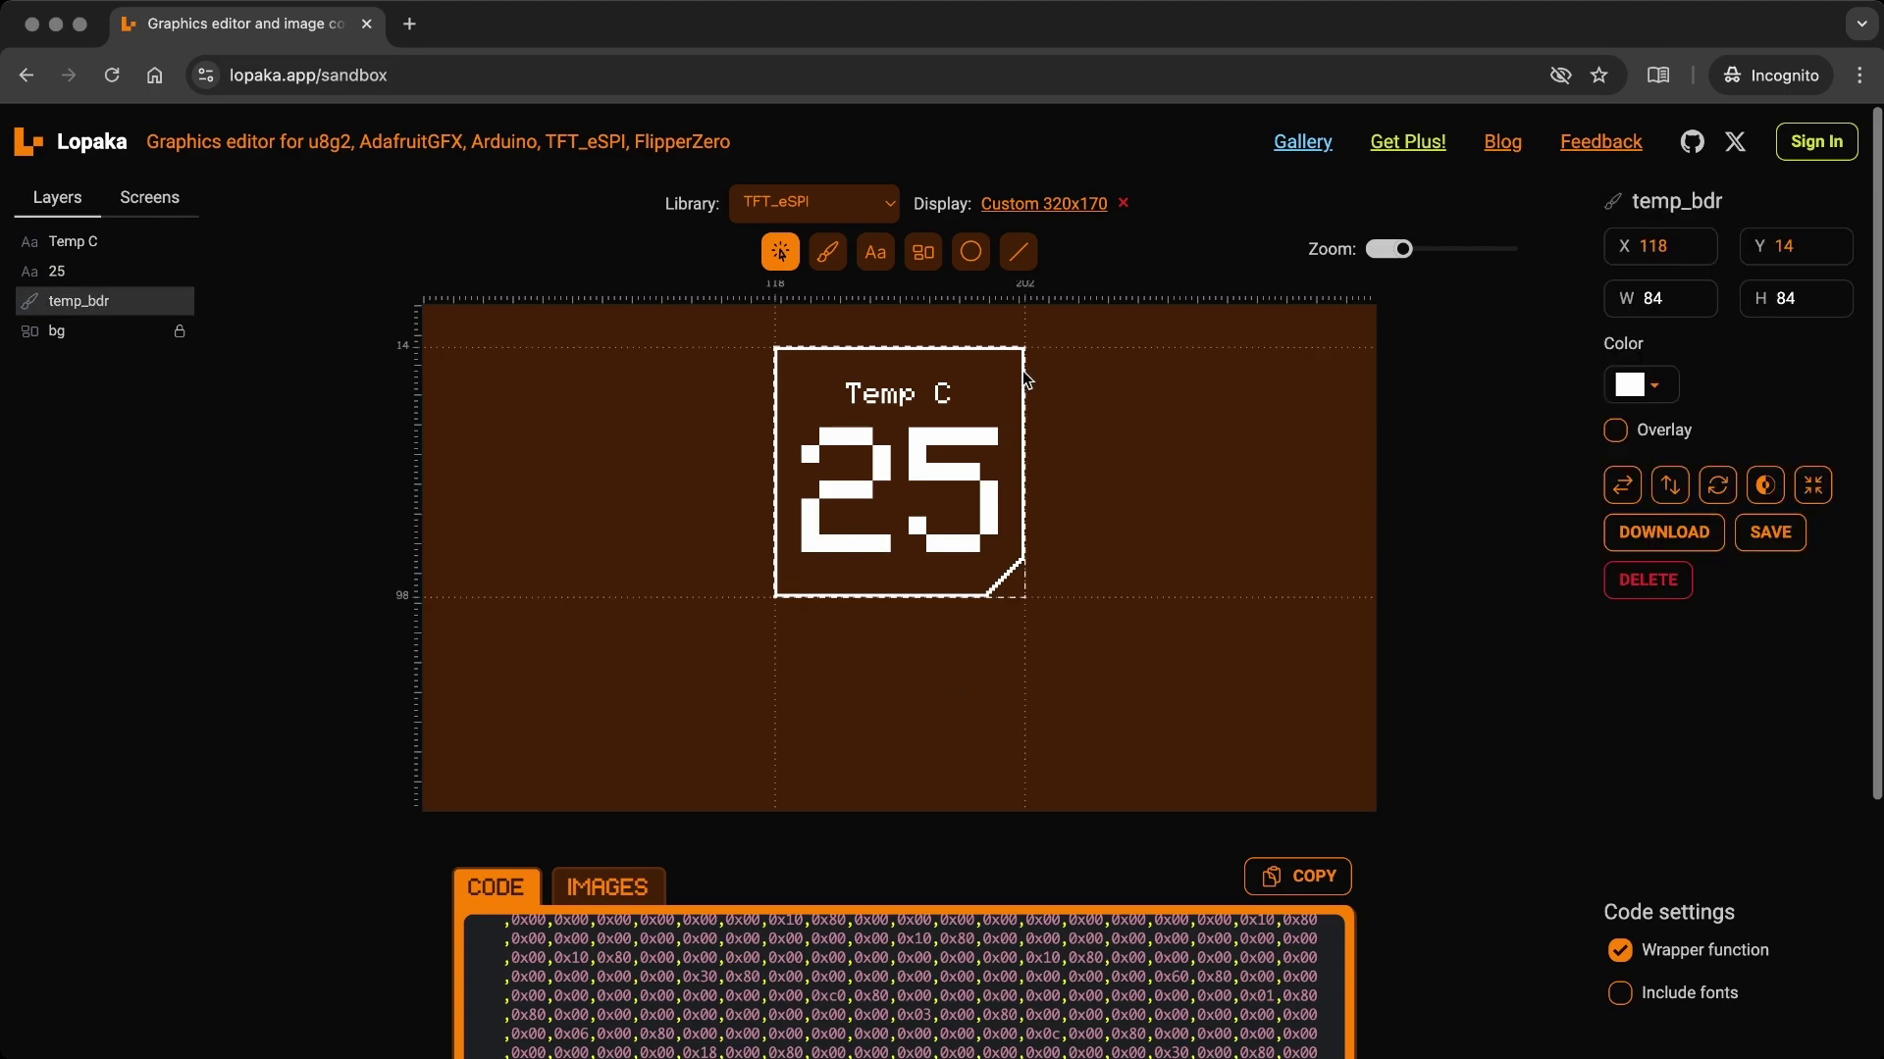
{"action": "scroll", "coordinate": [1018, 388], "scroll_direction": "up", "scroll_amount": 5}
{"action": "left_click_drag", "start_coordinate": [918, 991], "coordinate": [1141, 981]}
{"action": "scroll", "coordinate": [933, 480], "scroll_direction": "up", "scroll_amount": 4}
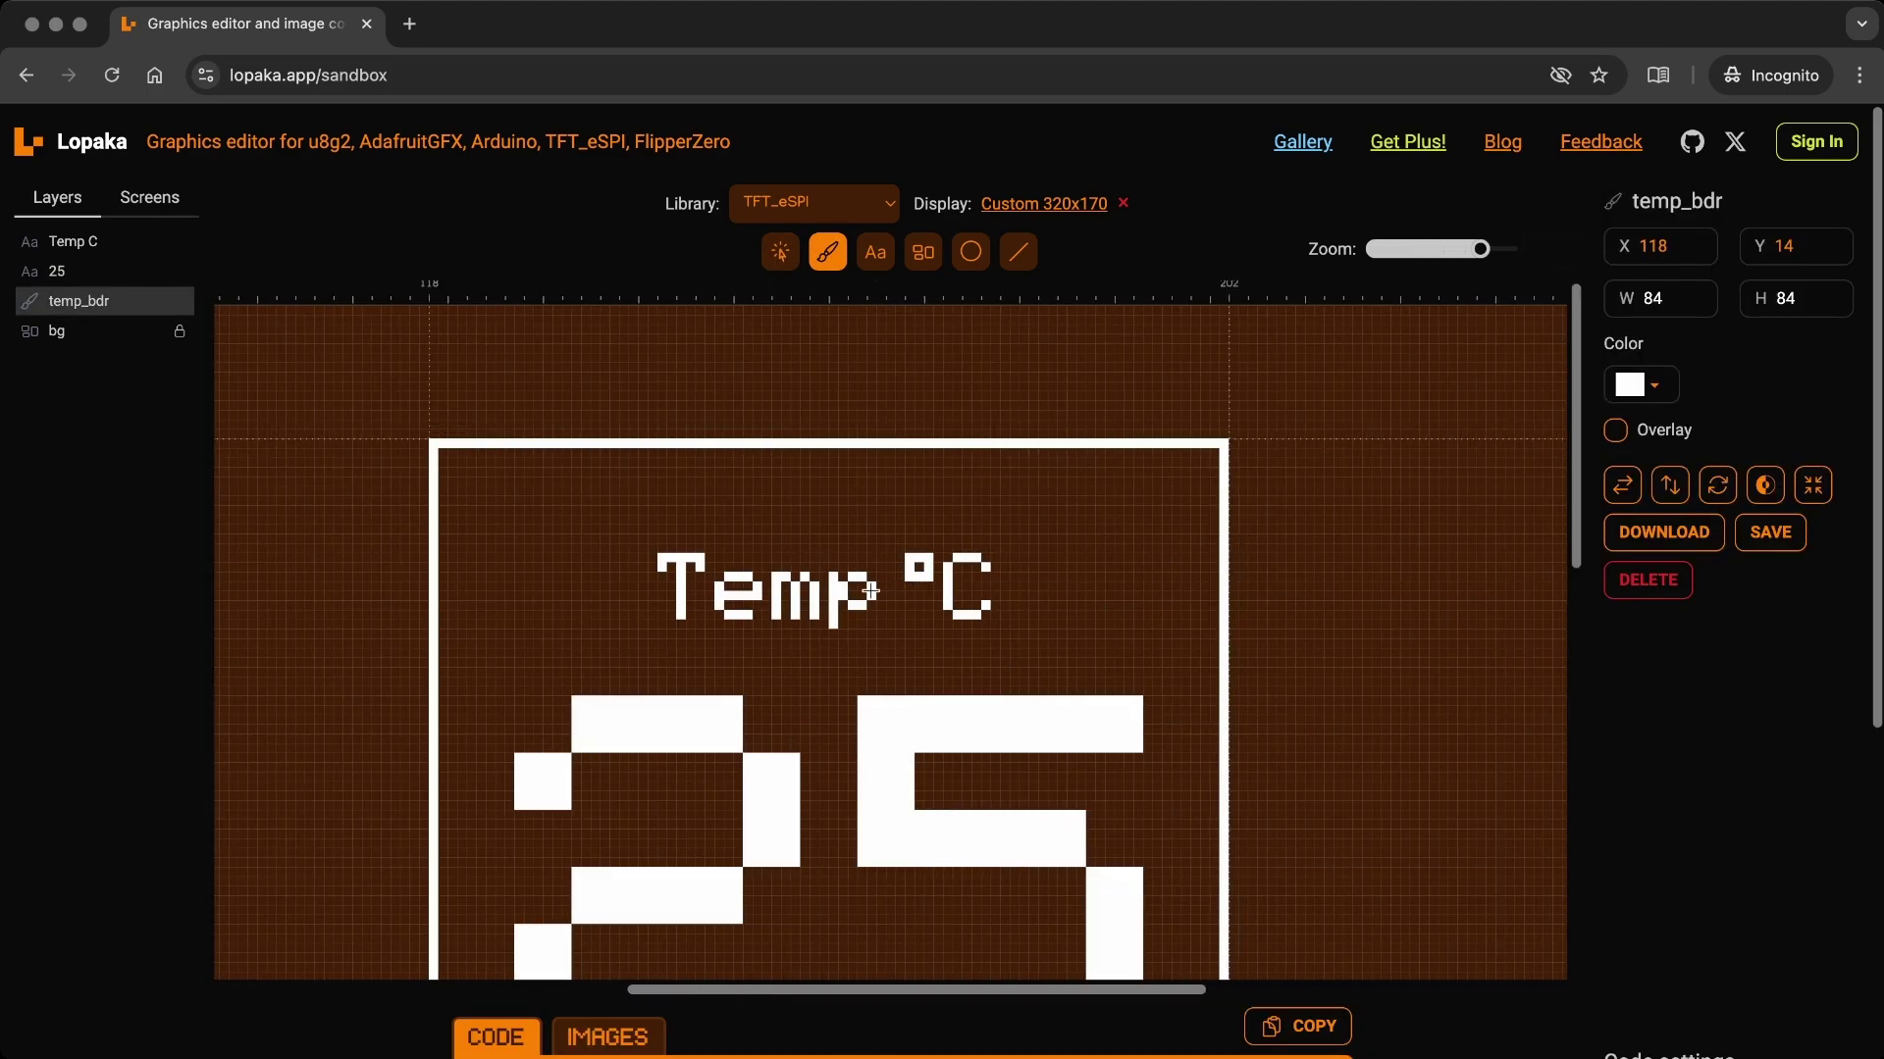
{"action": "scroll", "coordinate": [881, 626], "scroll_direction": "down", "scroll_amount": 5}
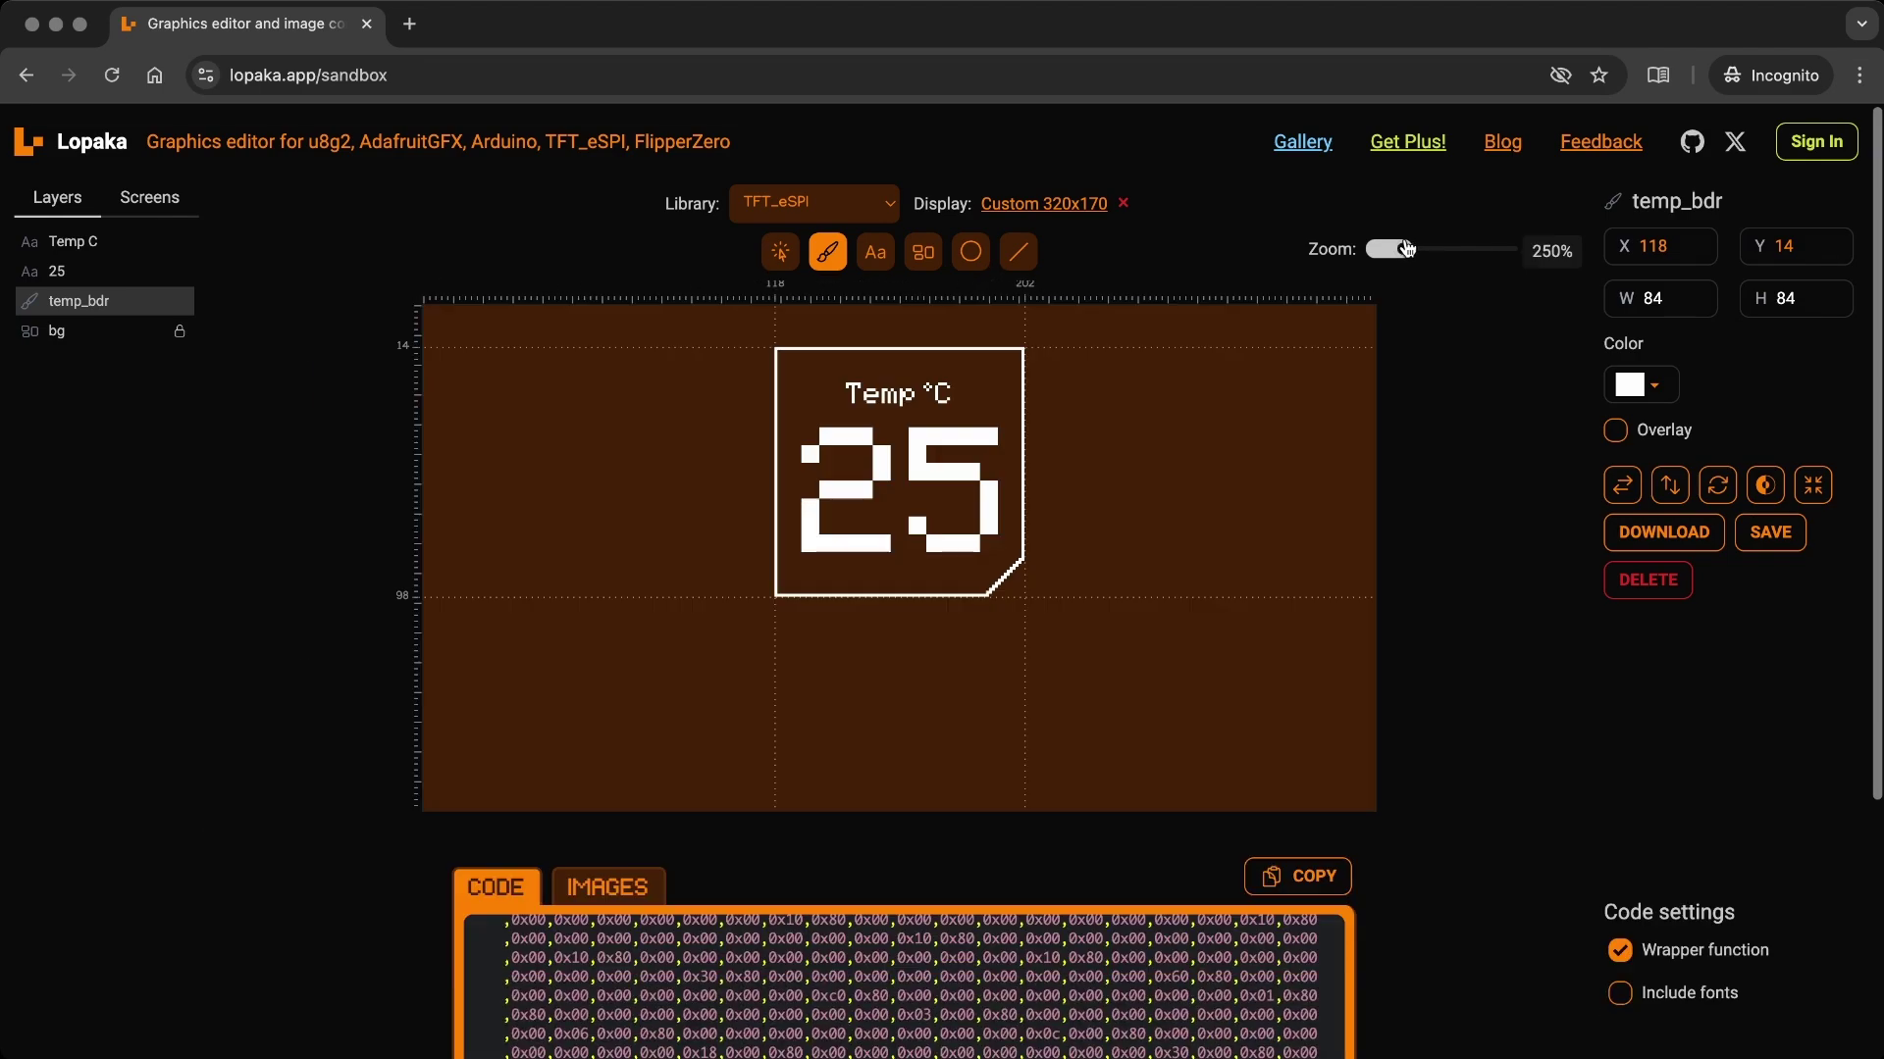
Build a humidity card left of the temperature card with a size 5 label 55, a Hum % label and a 70×70 hum_bdr border.
{"action": "key", "text": "v"}
{"action": "left_click", "coordinate": [922, 537]}
{"action": "left_click", "coordinate": [104, 242]}
{"action": "left_click_drag", "start_coordinate": [869, 550], "coordinate": [572, 533]}
{"action": "left_click", "coordinate": [1715, 409]}
{"action": "left_click", "coordinate": [1716, 409]}
{"action": "left_click", "coordinate": [1716, 398]}
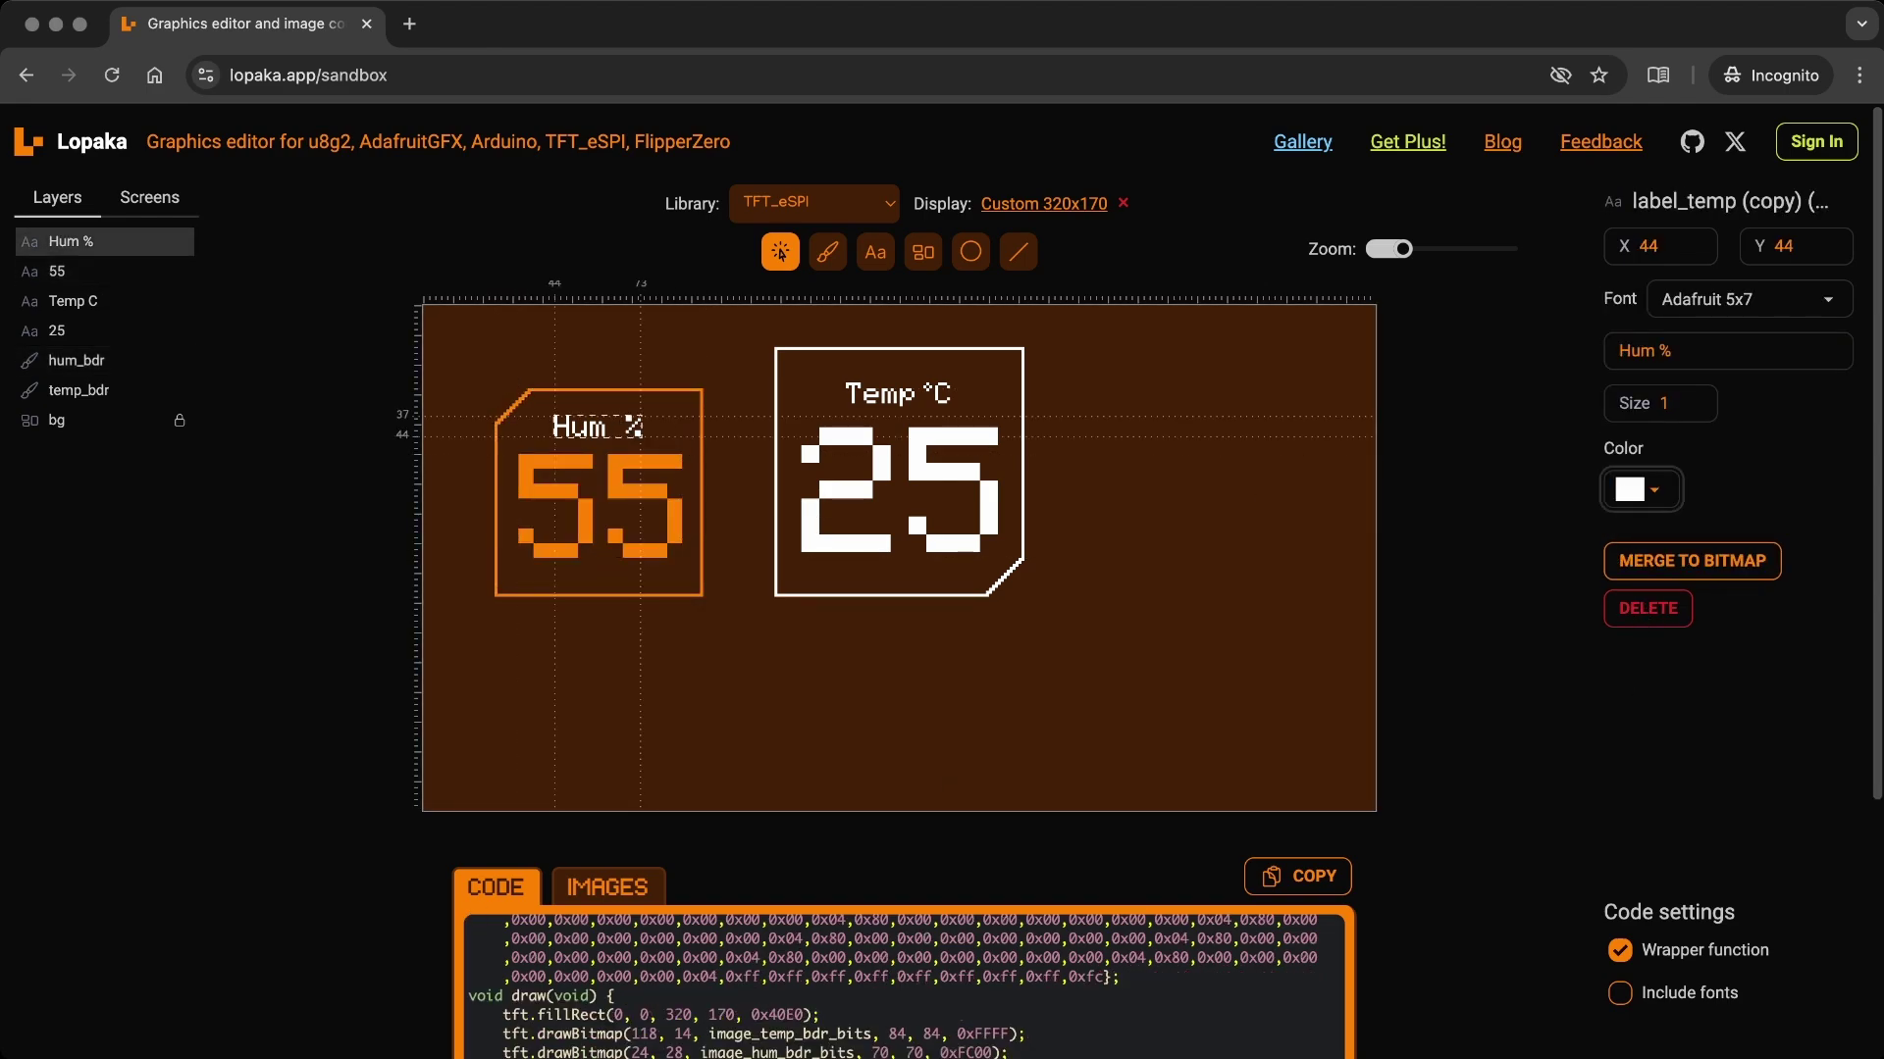
Colour the Hum % label orange and the temperature card's labels and border yellow.
{"action": "left_click", "coordinate": [1233, 639]}
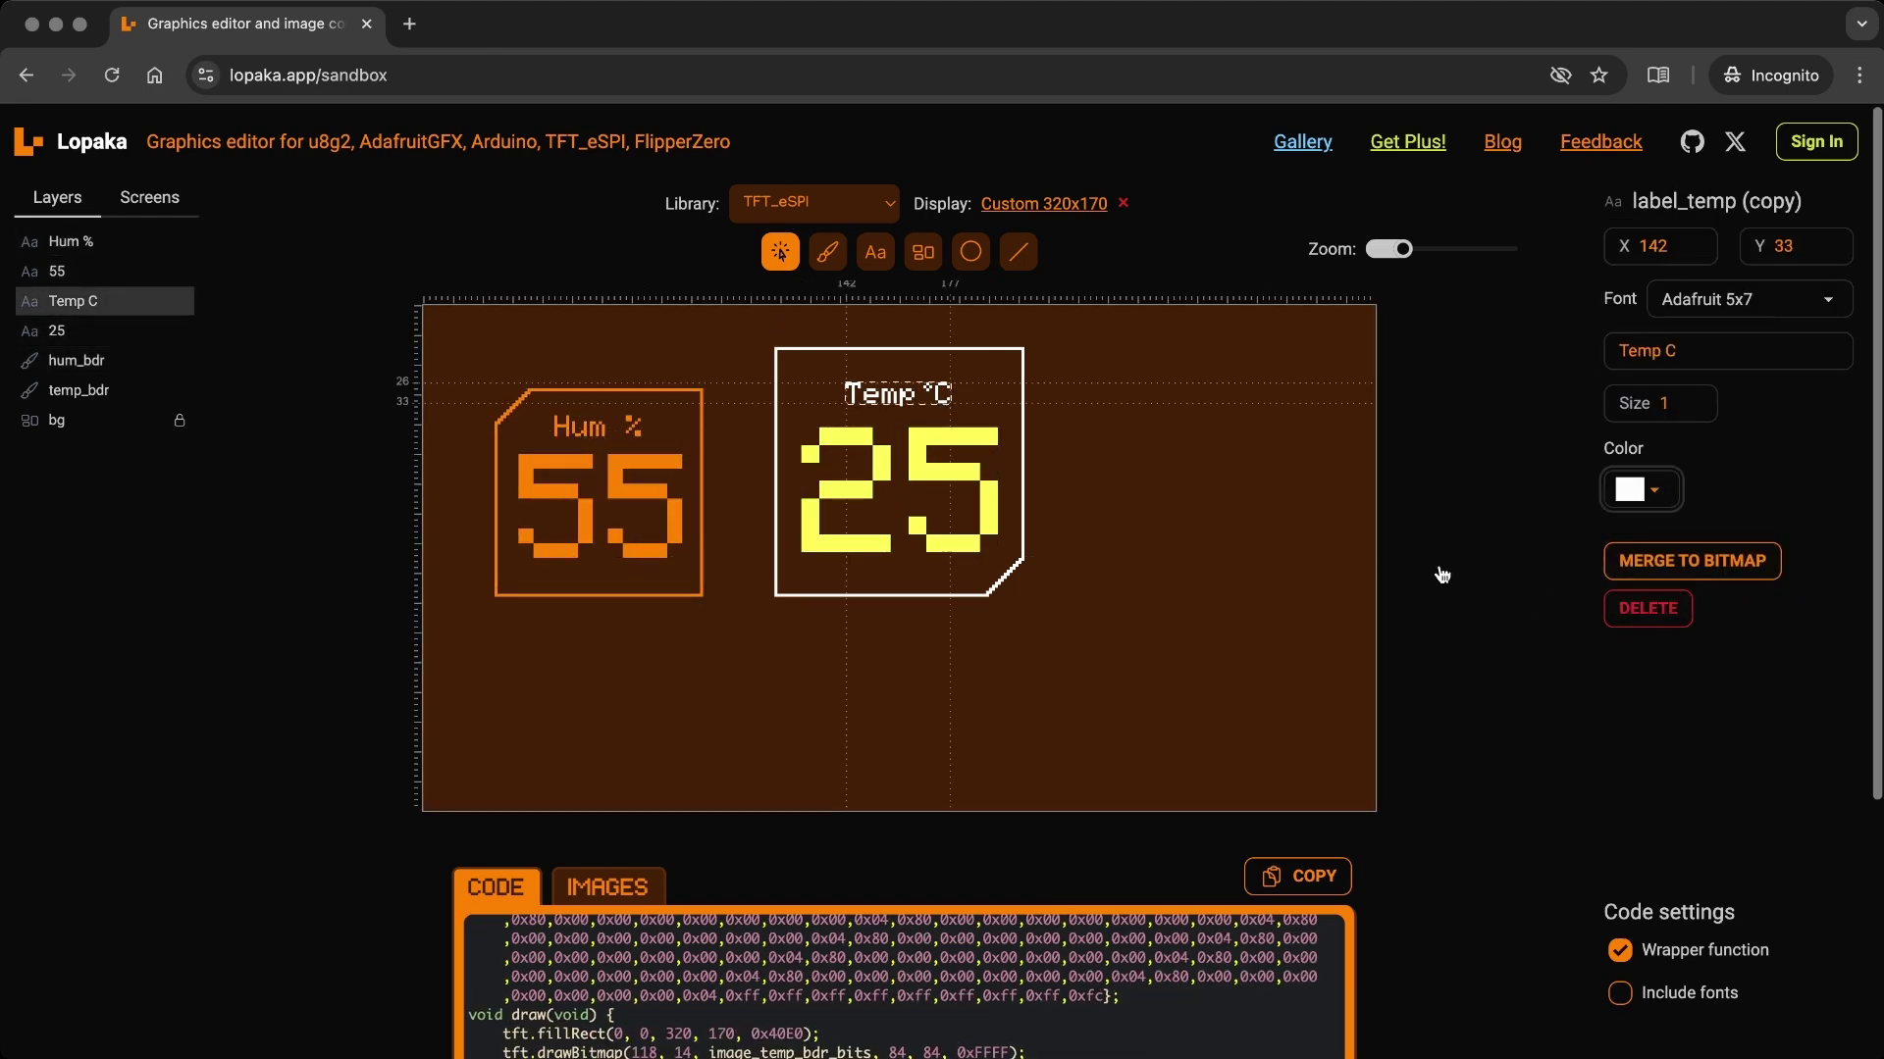
{"action": "left_click", "coordinate": [1033, 478]}
{"action": "left_click", "coordinate": [1033, 477]}
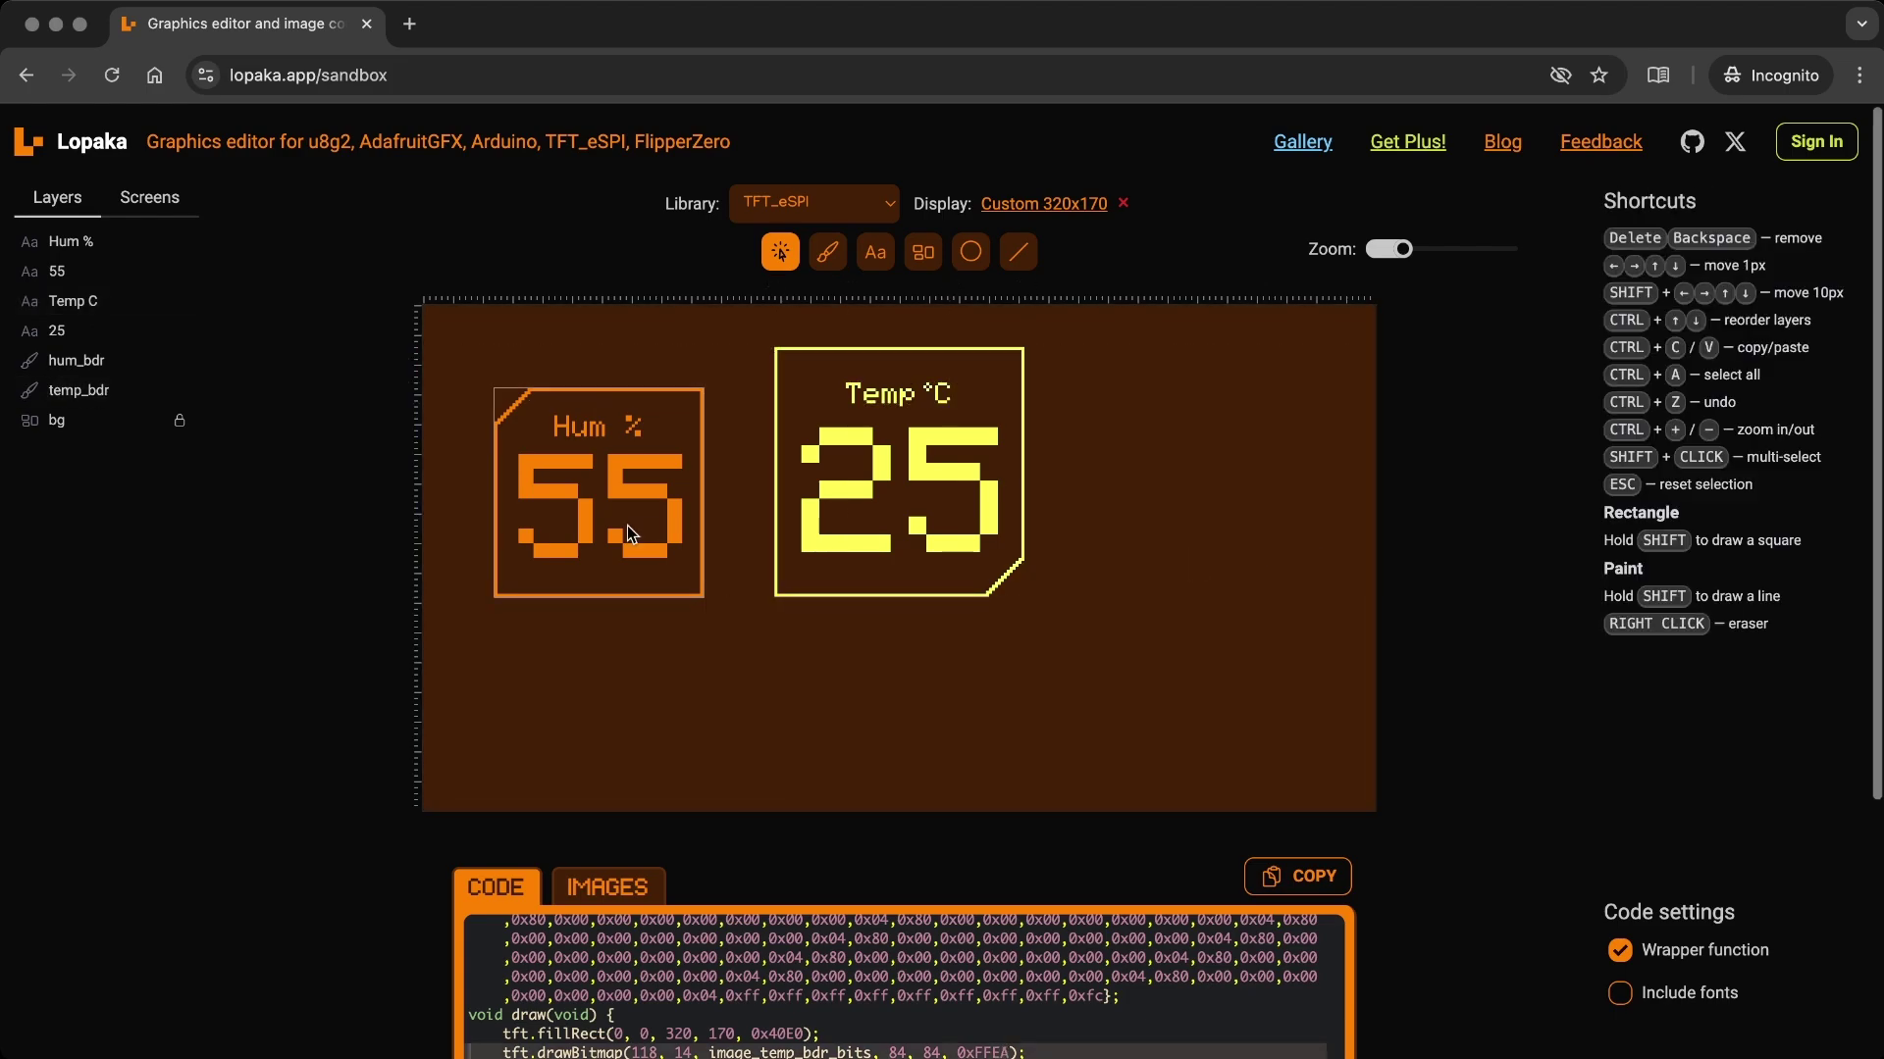
Duplicate the whole humidity card and place the copy on the other side of the temperature card.
{"action": "left_click_drag", "start_coordinate": [476, 373], "coordinate": [706, 629]}
{"action": "key", "text": "ctrl+c"}
{"action": "key", "text": "ctrl+v"}
{"action": "left_click_drag", "start_coordinate": [672, 486], "coordinate": [1265, 485]}
Flip the copied humidity border bitmap vertically and horizontally.
{"action": "left_click", "coordinate": [1167, 594]}
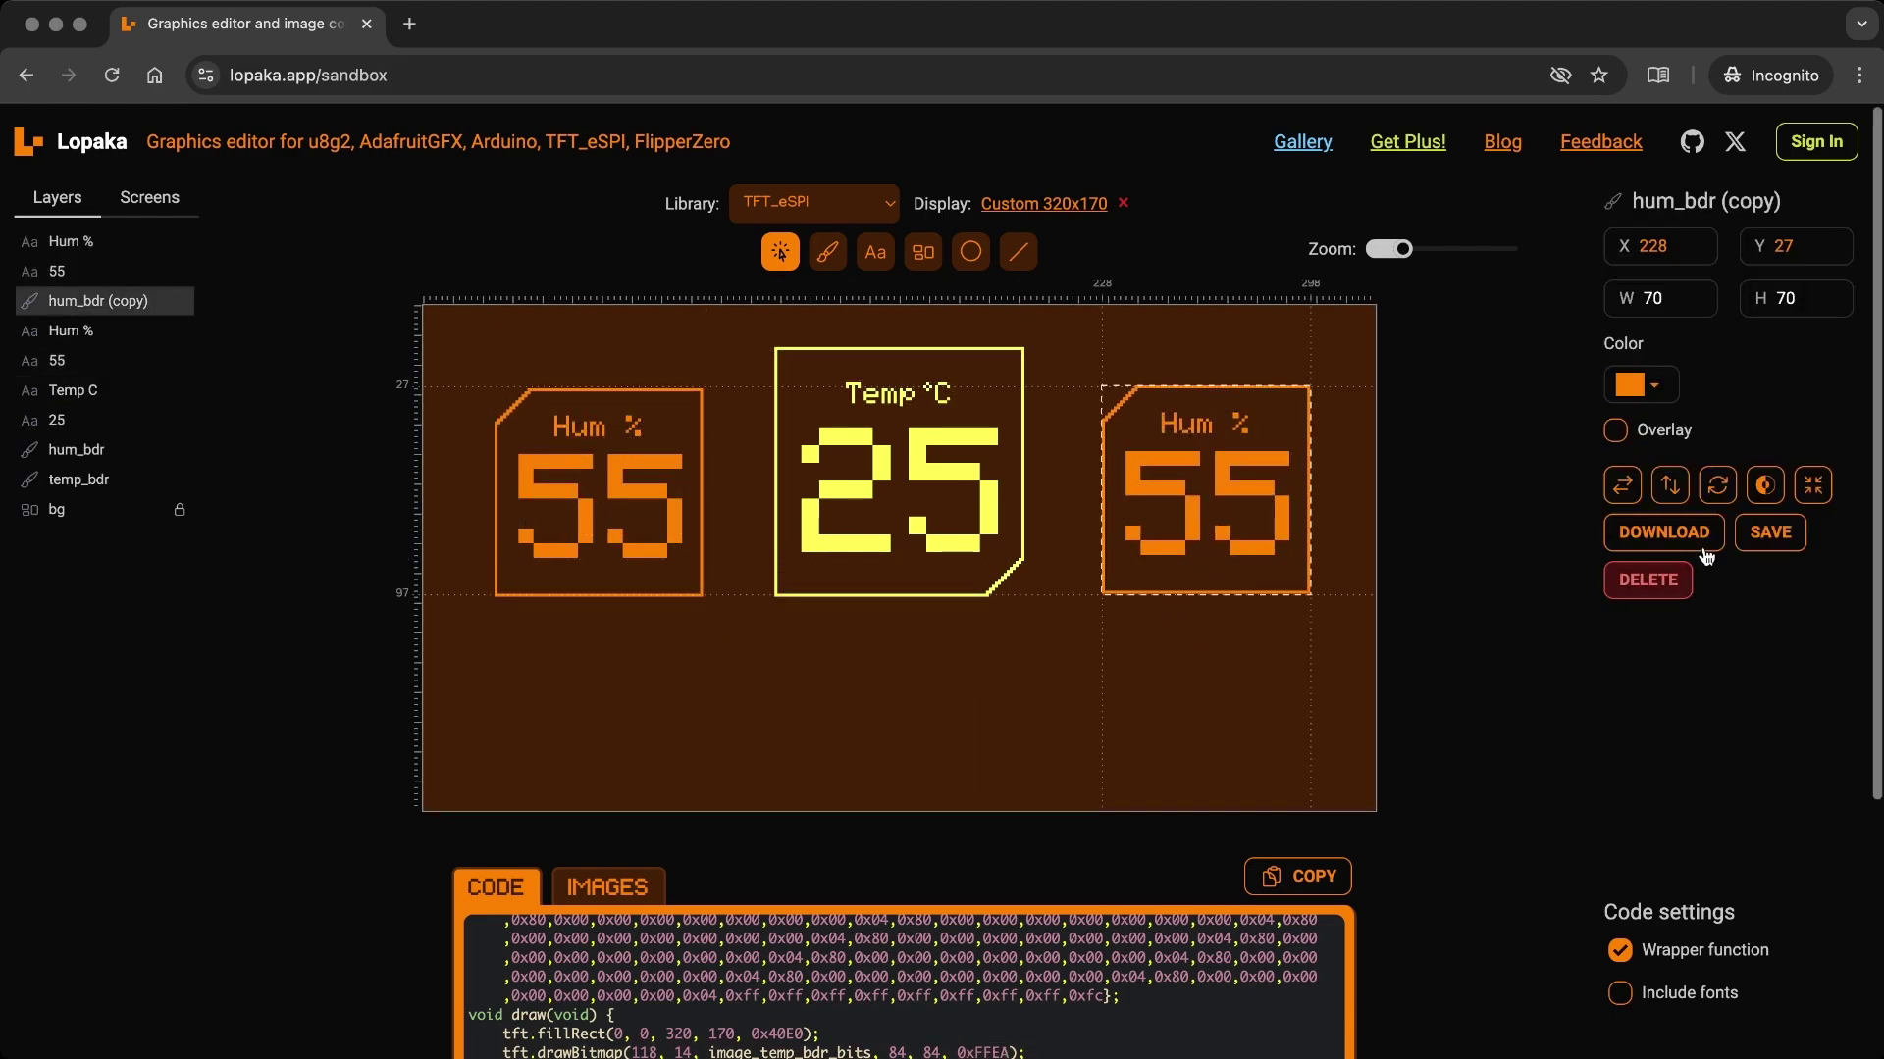
{"action": "left_click", "coordinate": [1673, 491]}
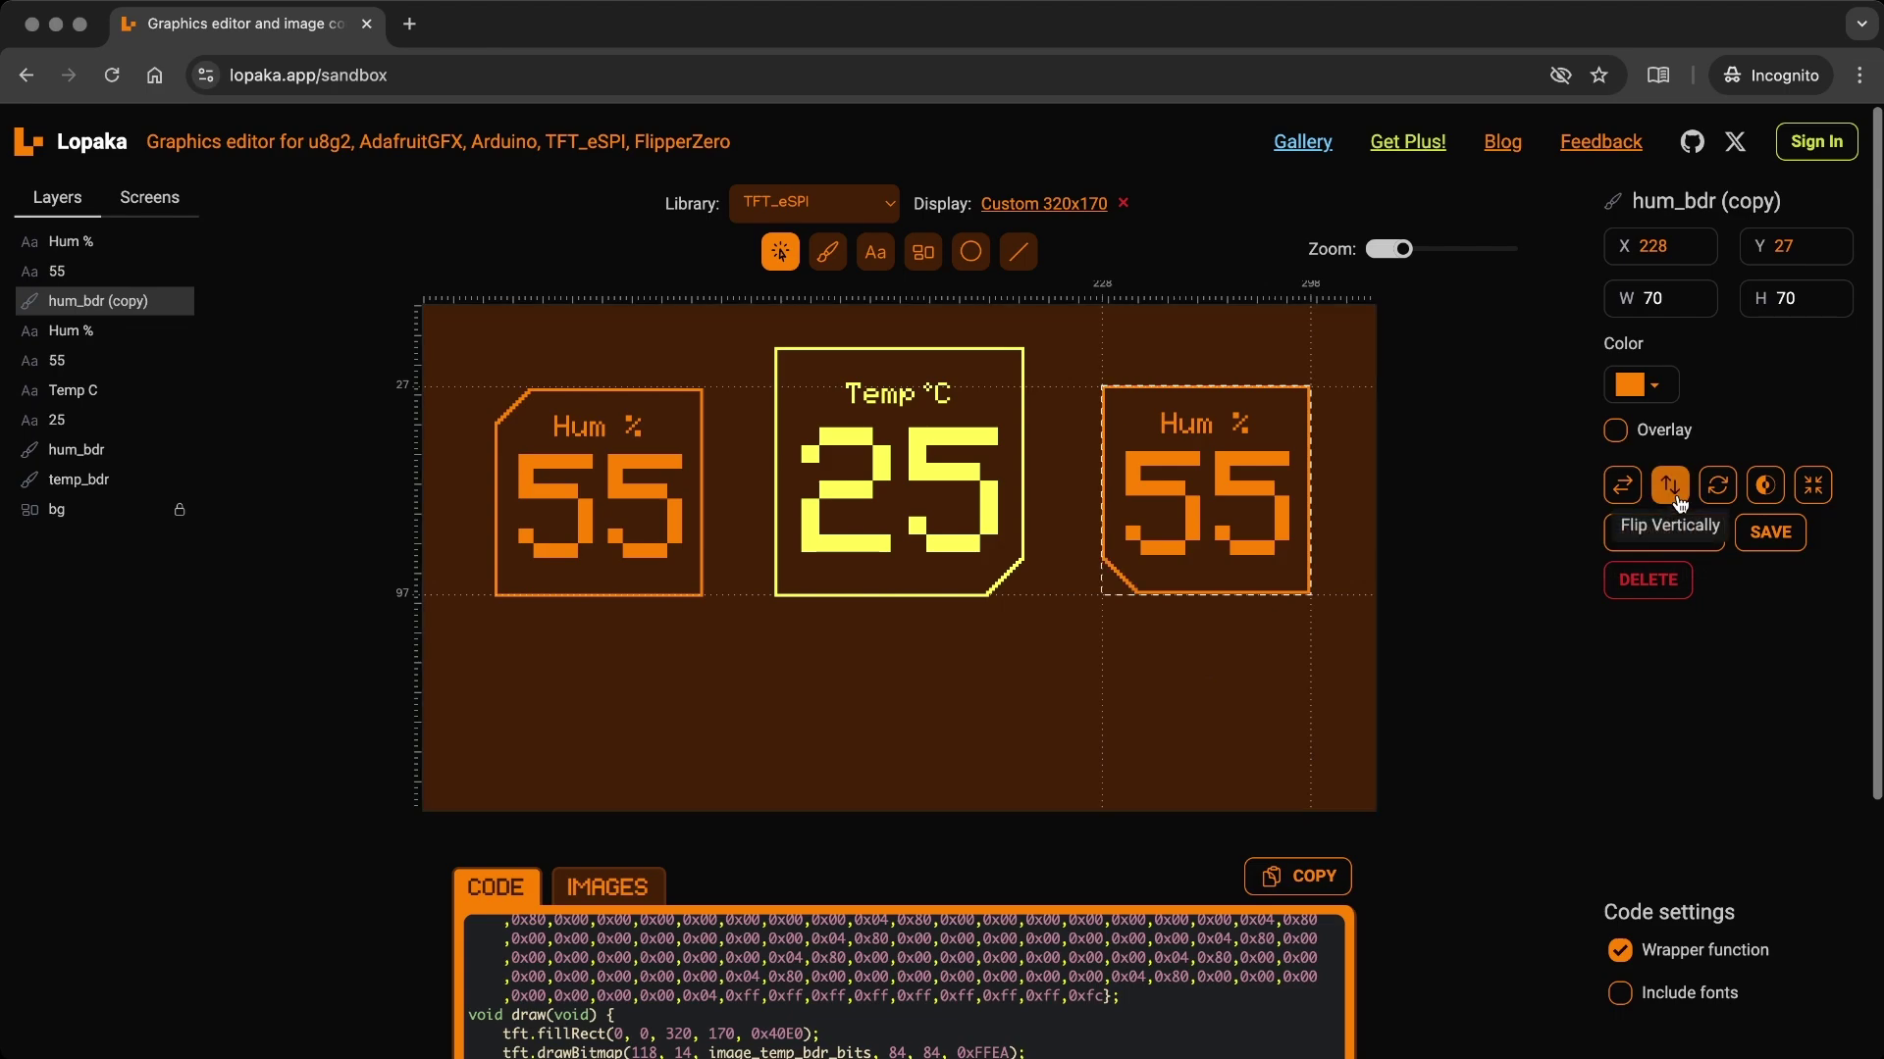
{"action": "left_click", "coordinate": [1623, 485]}
{"action": "left_click", "coordinate": [1151, 697]}
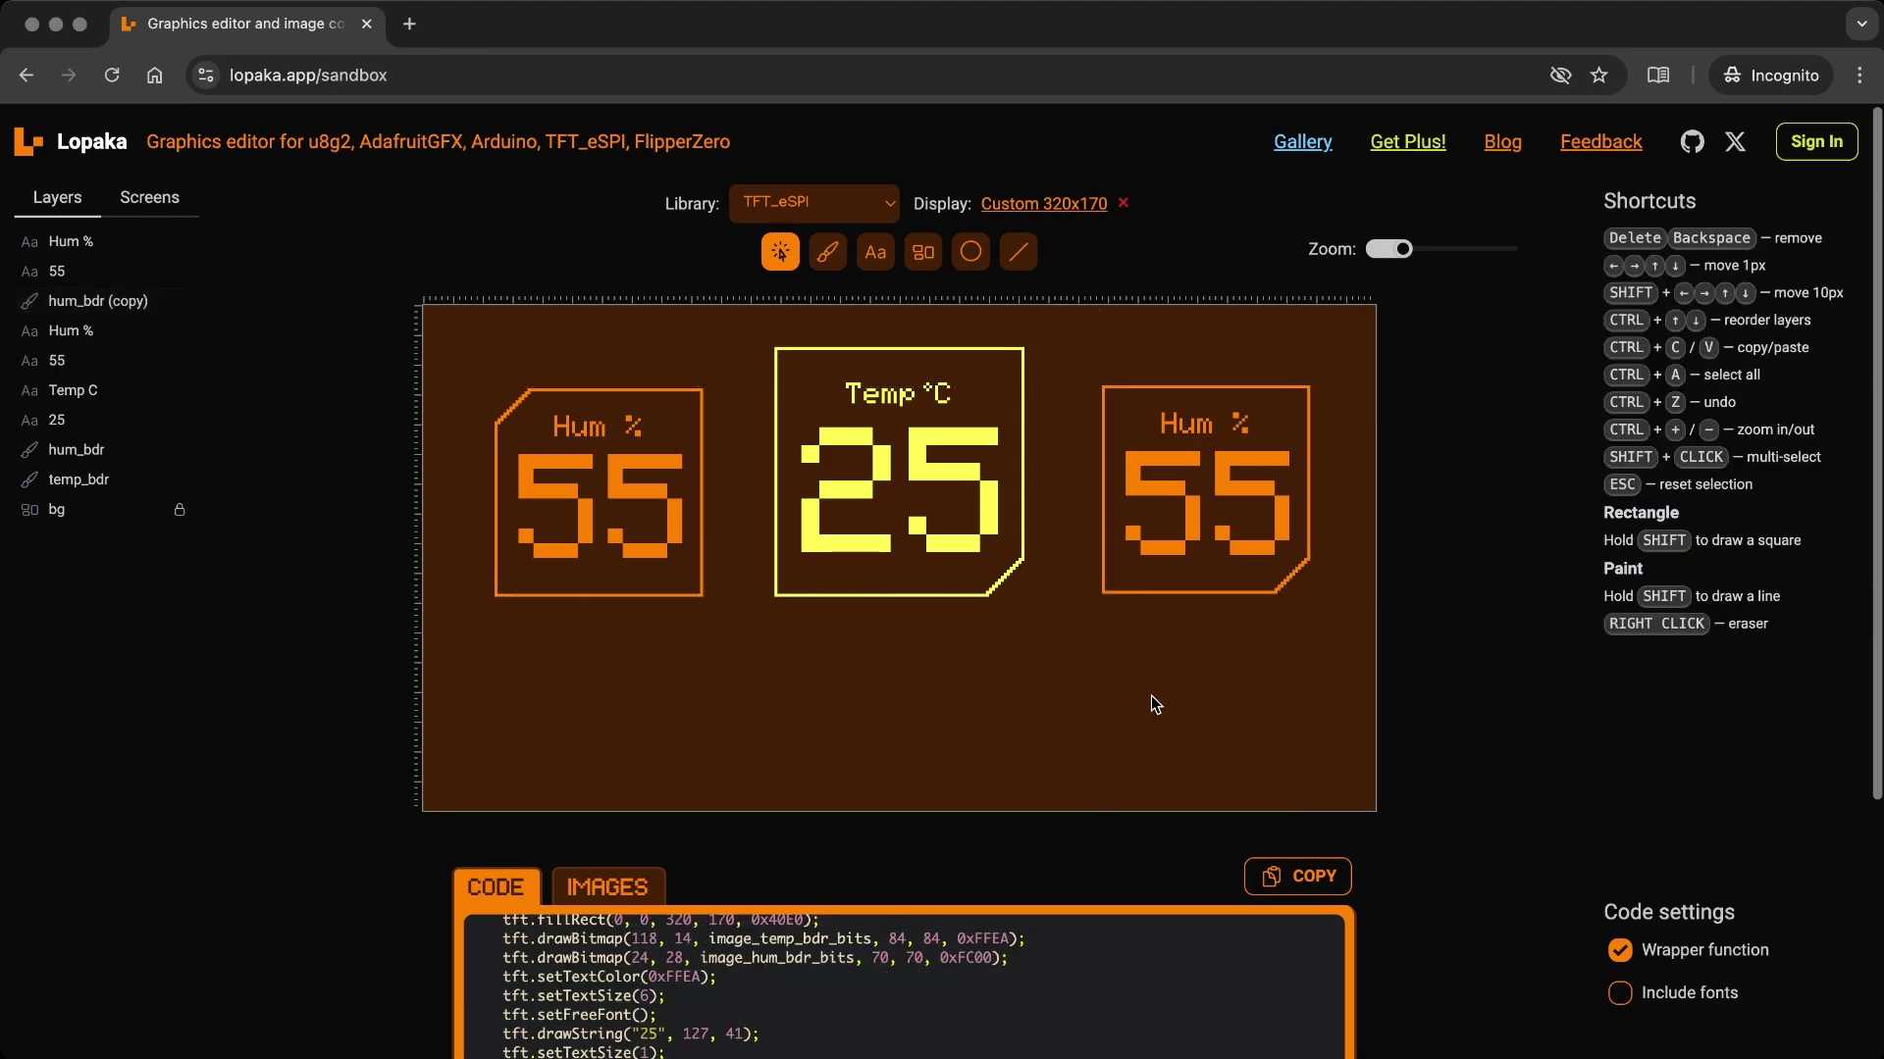
Change the copied card's Hum % label to H.Index C, centre it above the 55 and paint a degree sign before the C.
{"action": "left_click", "coordinate": [1205, 424]}
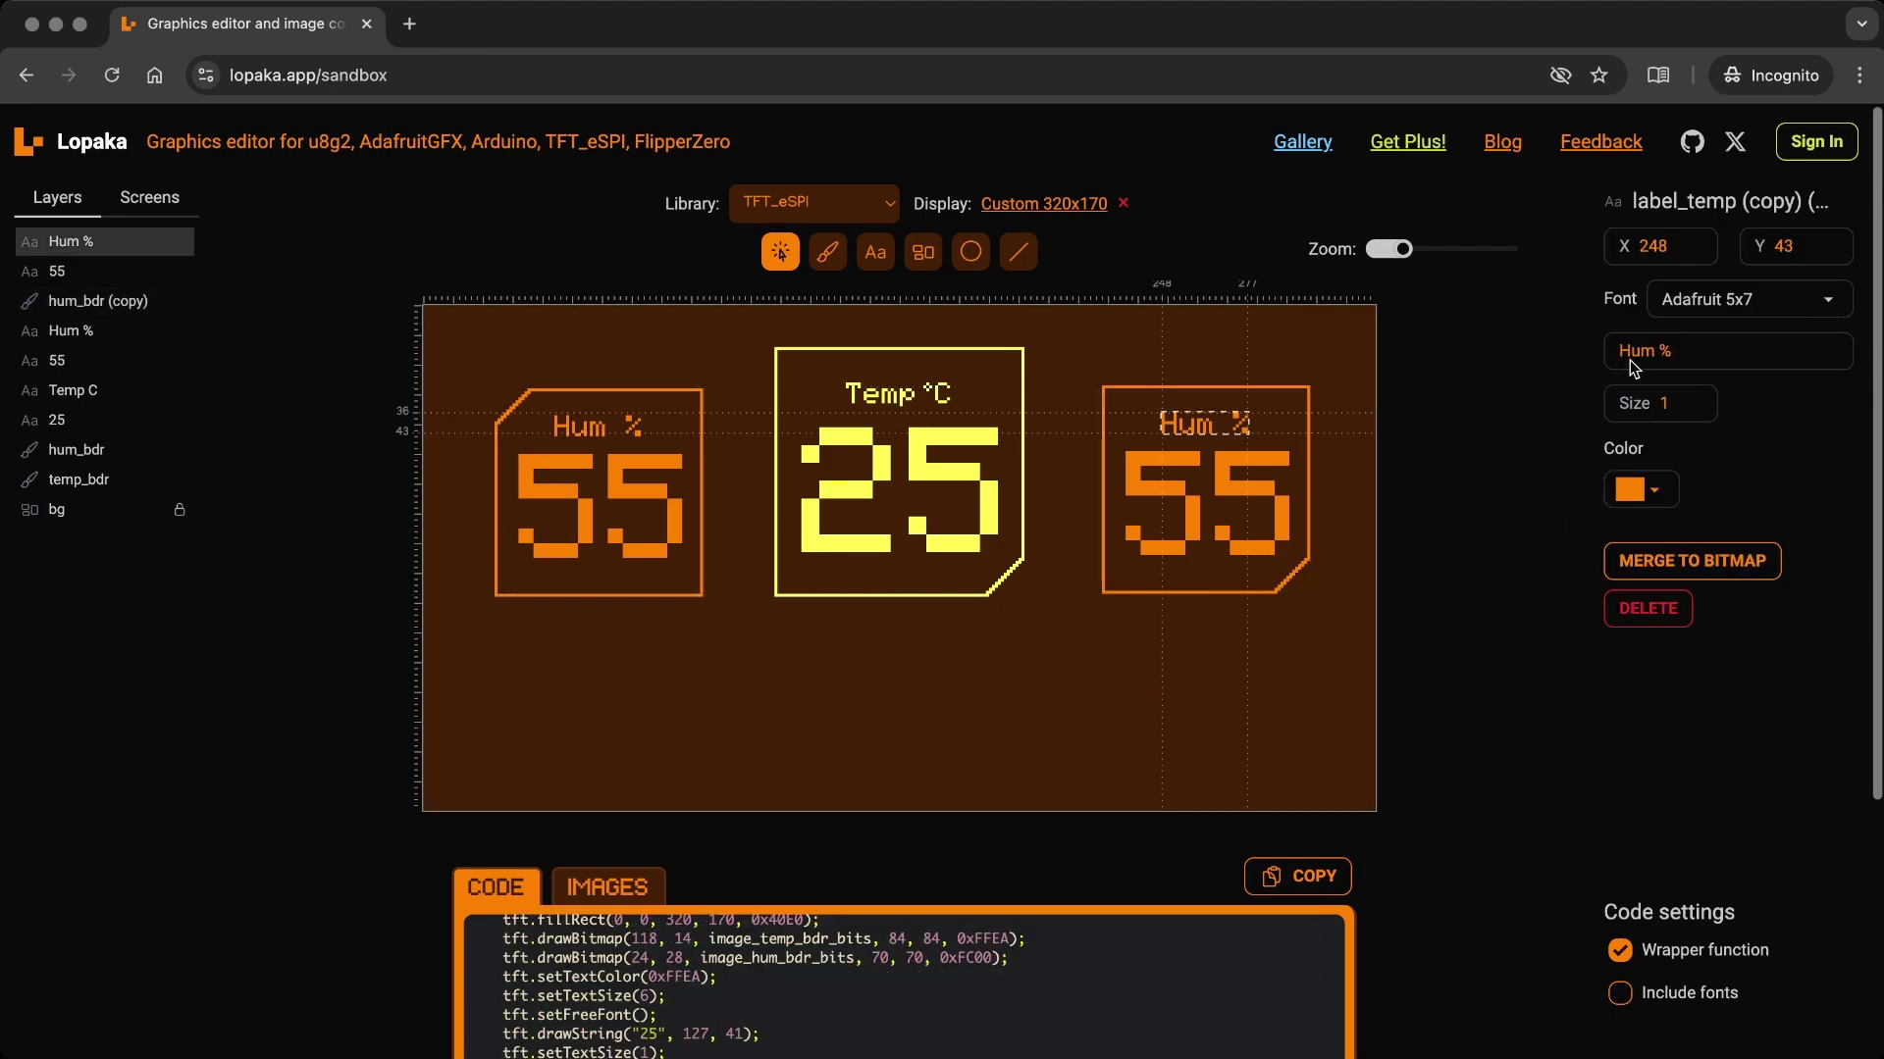
{"action": "double_click", "coordinate": [1631, 353]}
{"action": "type", "text": "H"}
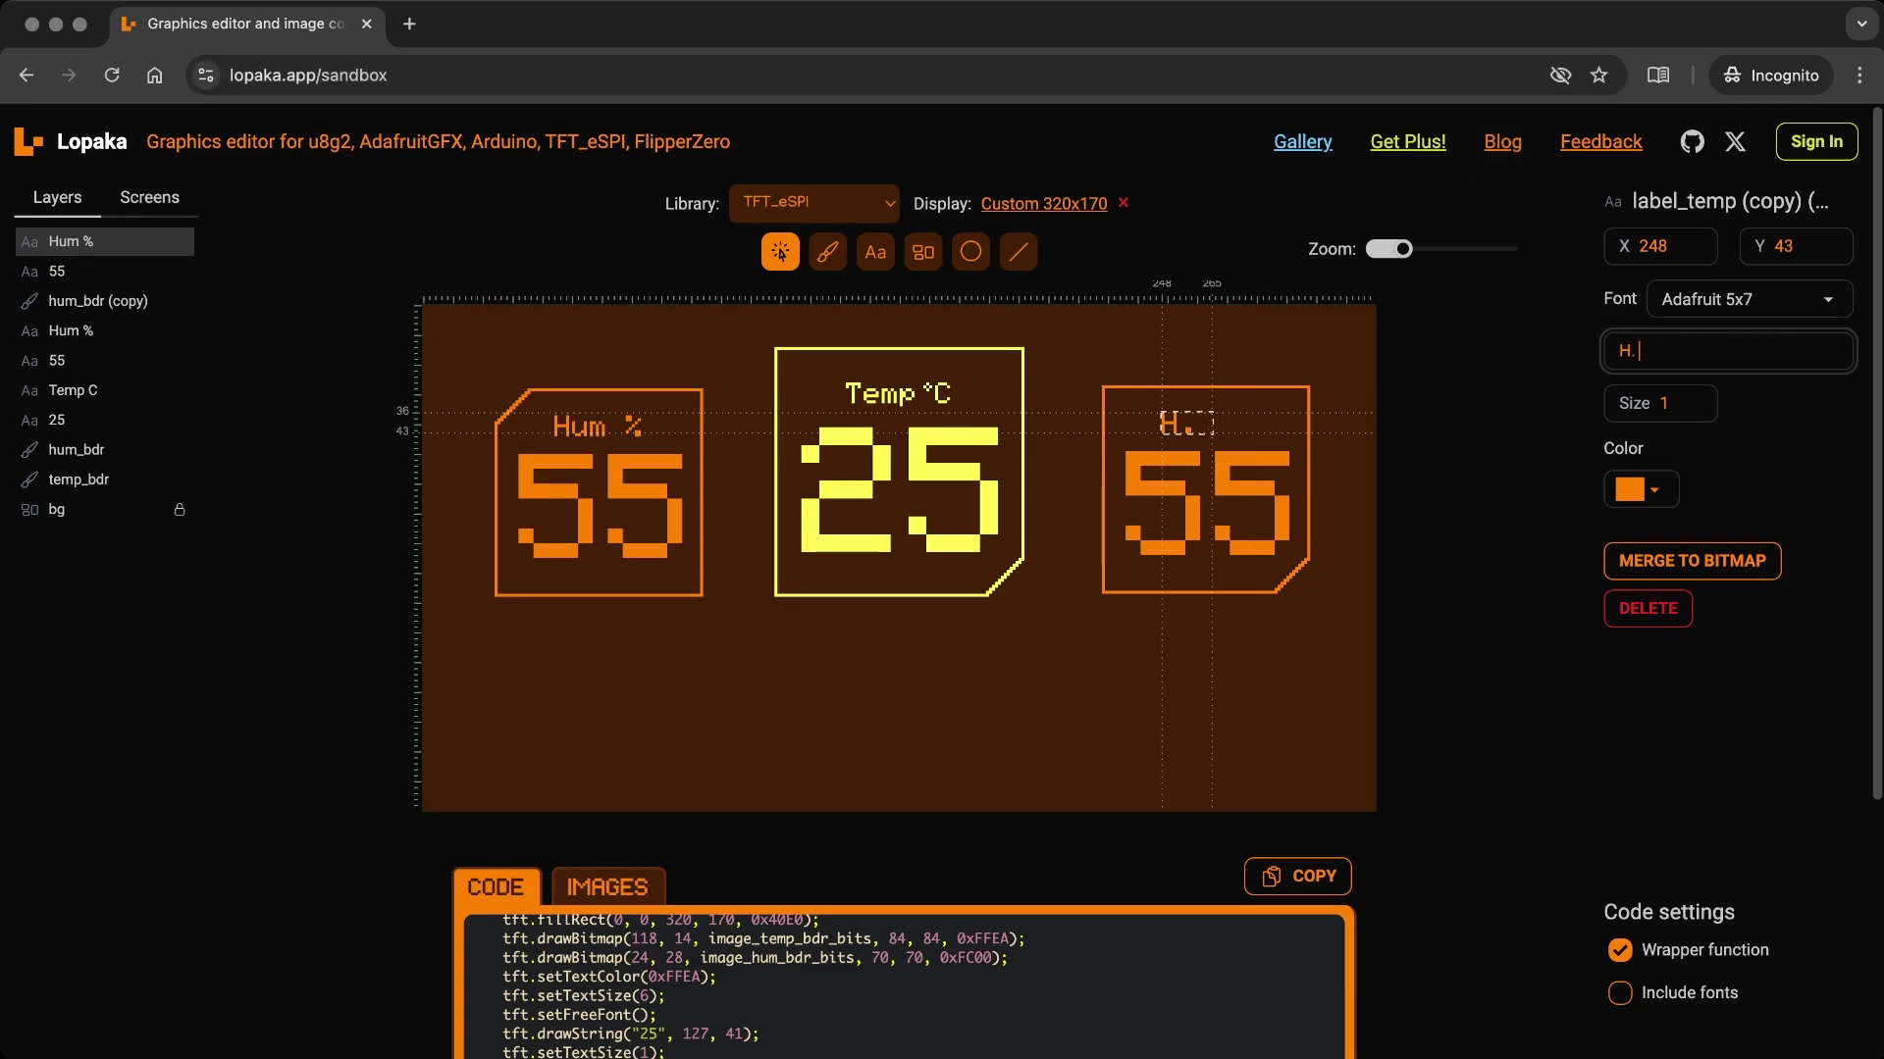
{"action": "type", "text": ".Index °C"}
{"action": "left_click_drag", "start_coordinate": [1251, 424], "coordinate": [1216, 427]}
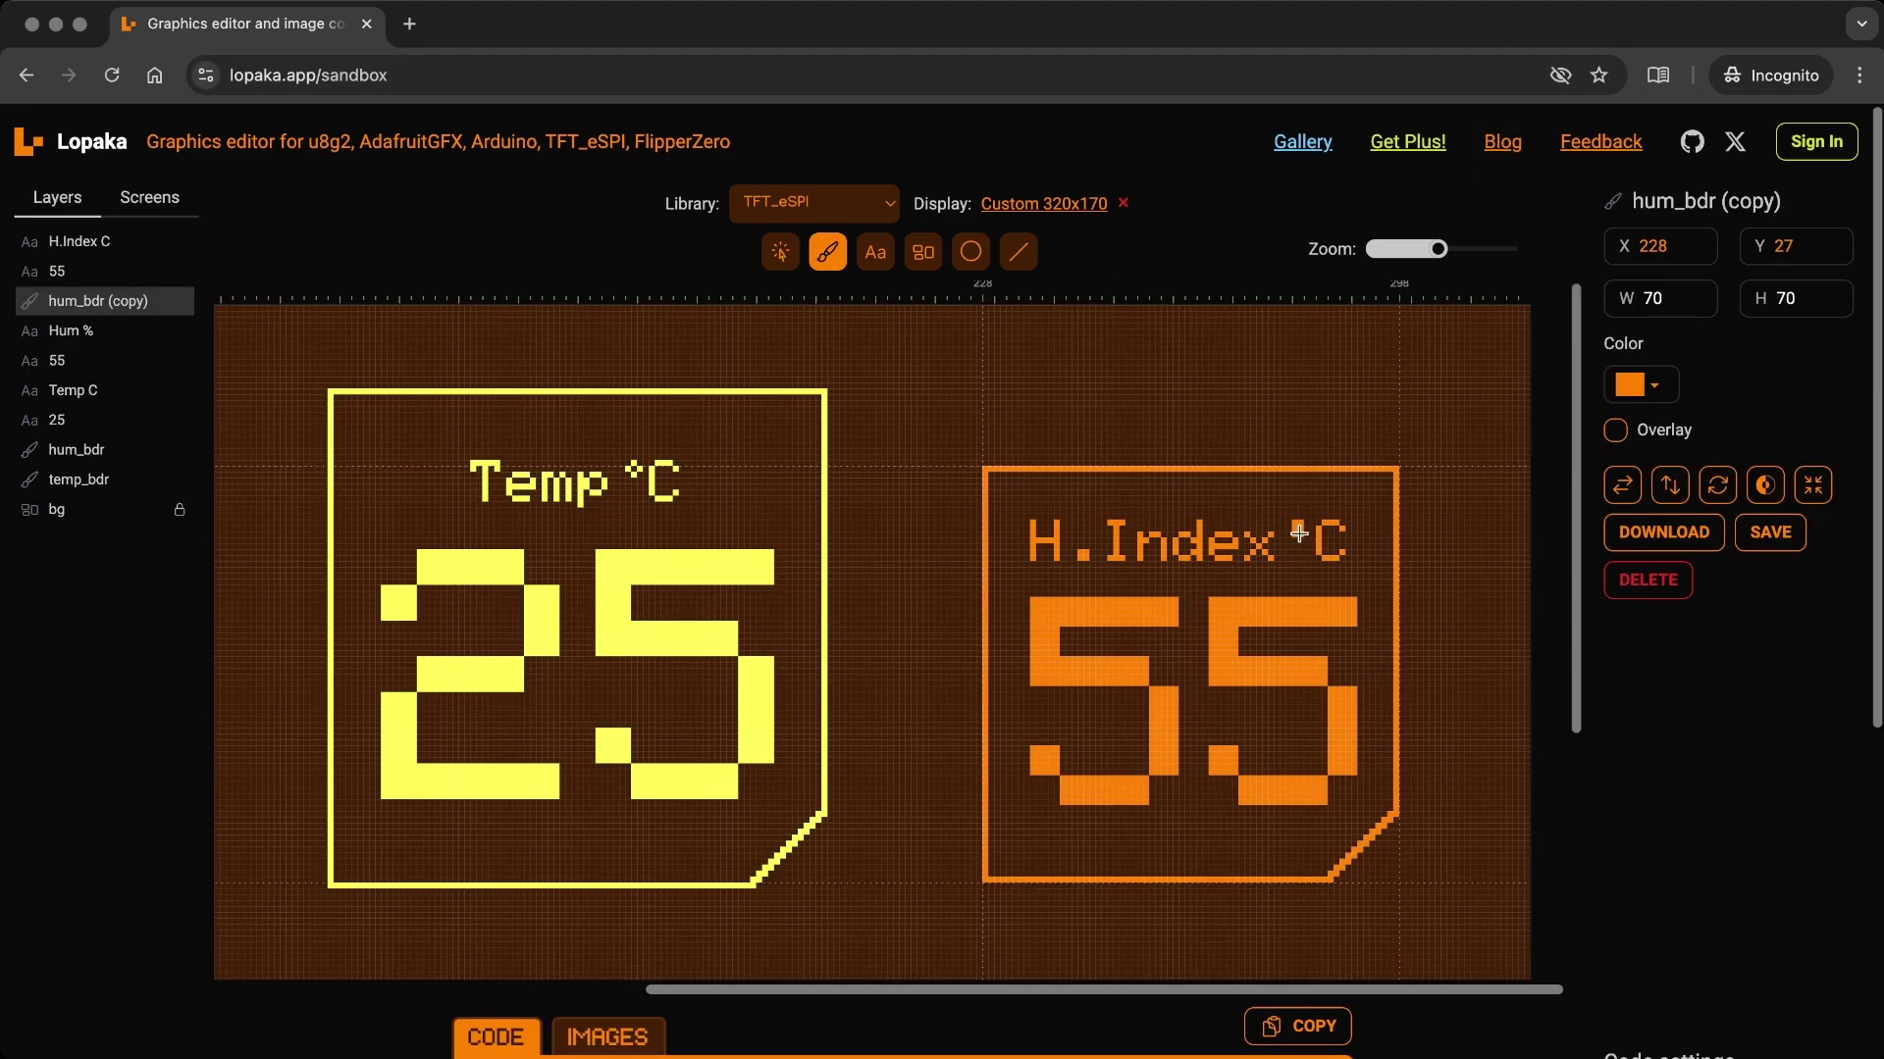
{"action": "scroll", "coordinate": [1299, 533], "scroll_direction": "down", "scroll_amount": 3}
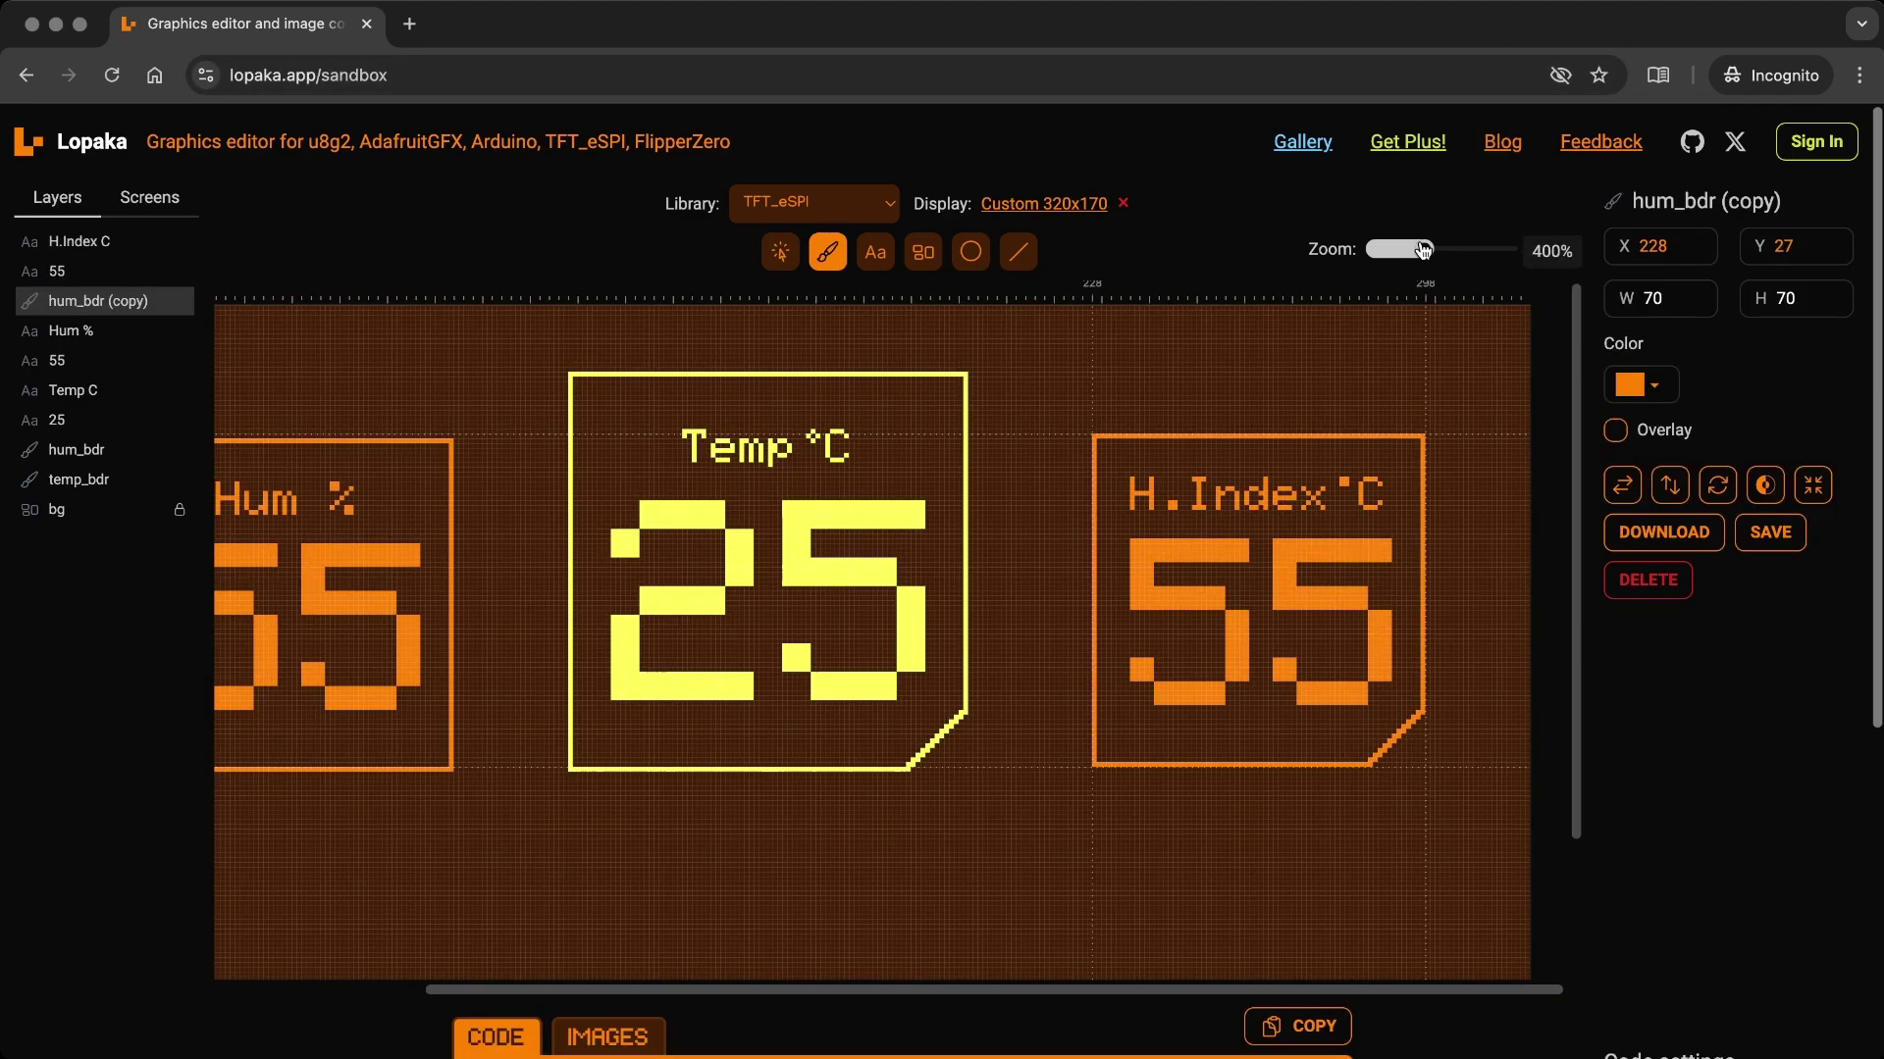
{"action": "key", "text": "Escape"}
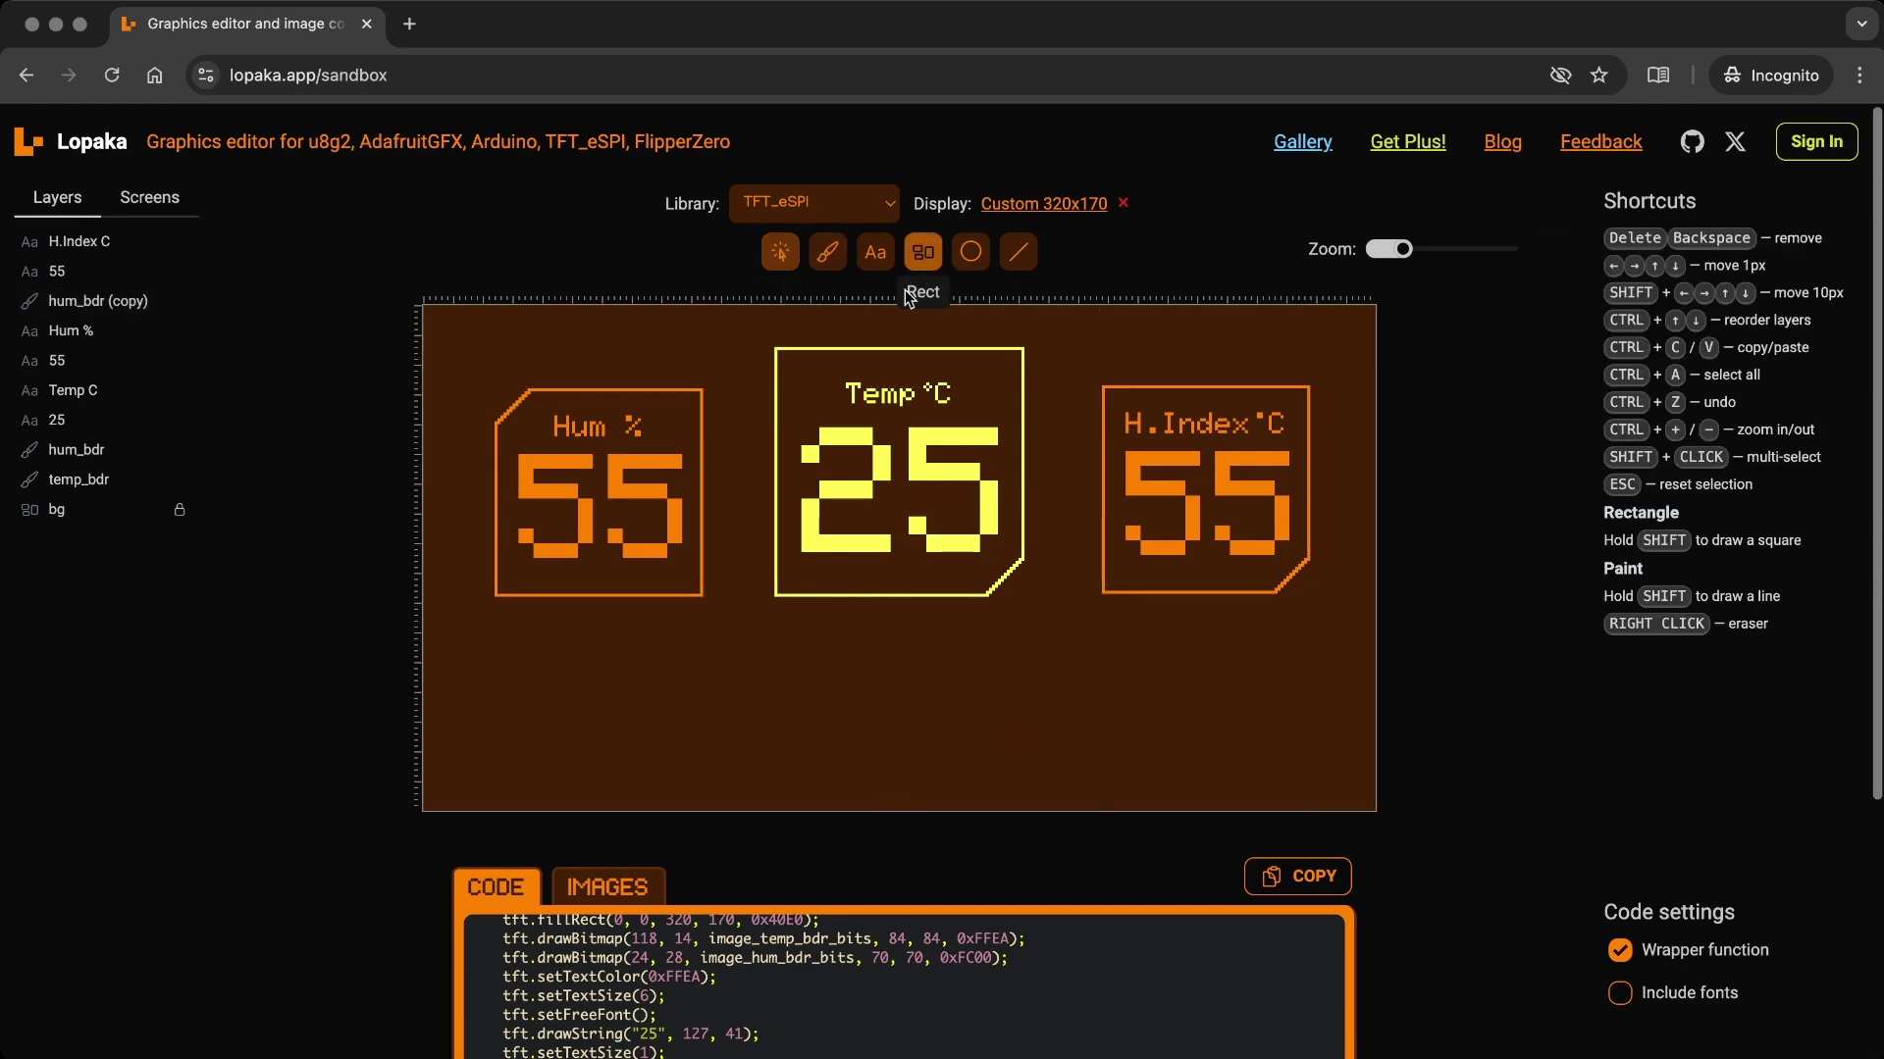
Draw a wide rectangular scale bar below the three cards and set the yellow music_play marker above it to X 33.
{"action": "left_click", "coordinate": [907, 269]}
{"action": "left_click_drag", "start_coordinate": [448, 706], "coordinate": [1346, 782]}
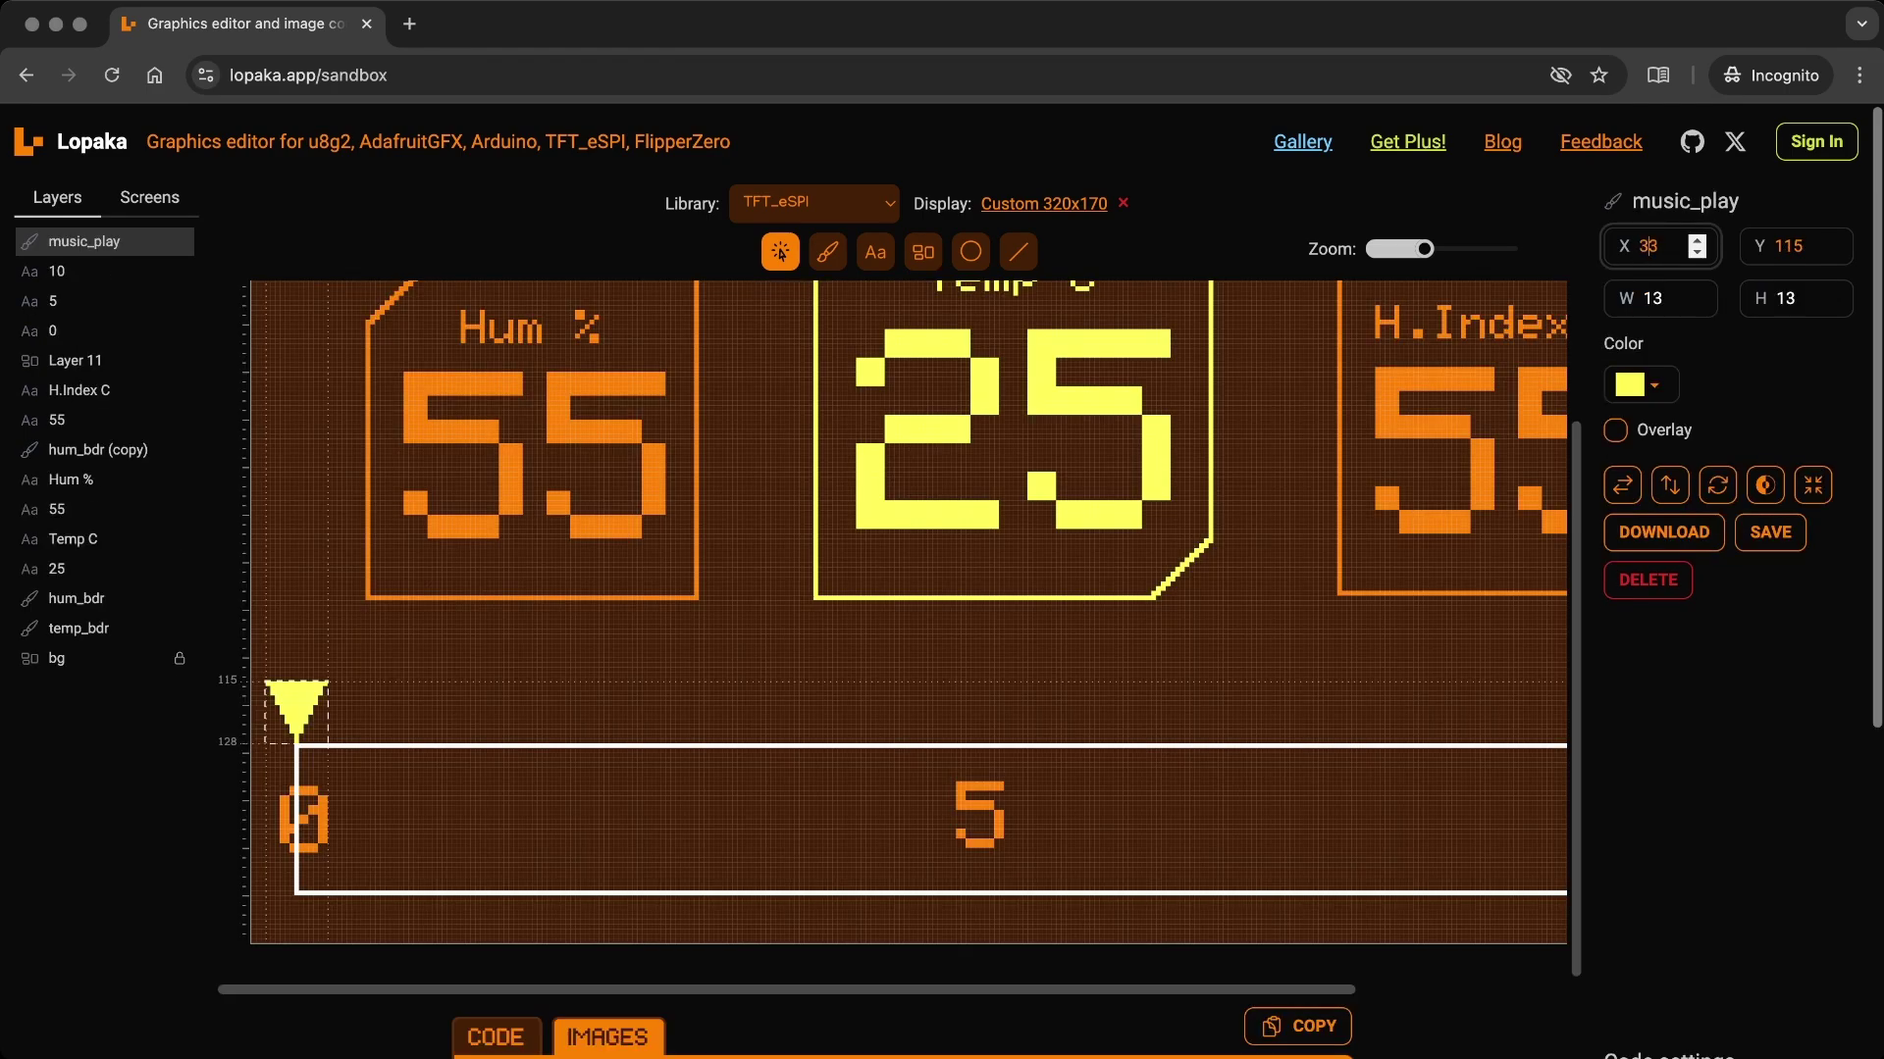
{"action": "key", "text": "Return"}
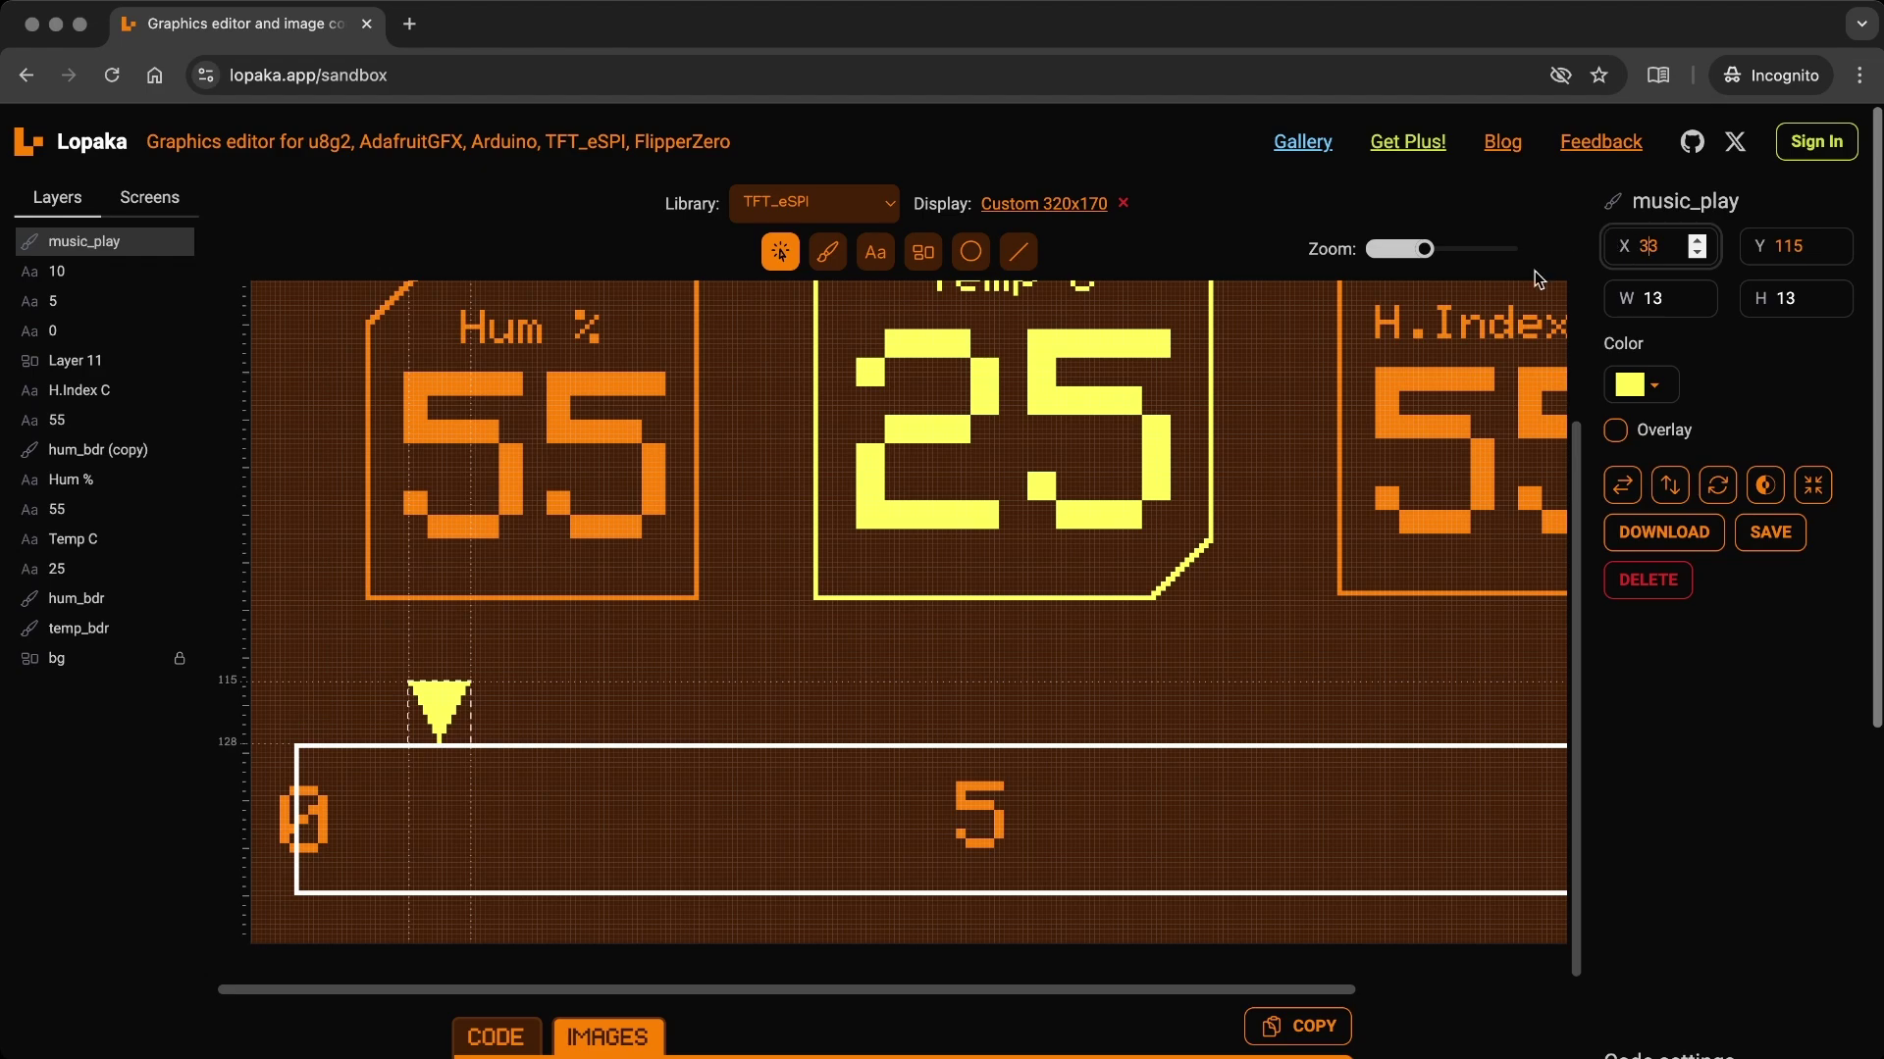
Duplicate the scale's 0 label, place the copy beneath the yellow marker and change its text to 1.
{"action": "left_click", "coordinate": [304, 810]}
{"action": "key", "text": "ctrl+d"}
{"action": "left_click_drag", "start_coordinate": [324, 829], "coordinate": [450, 814]}
{"action": "double_click", "coordinate": [1633, 362]}
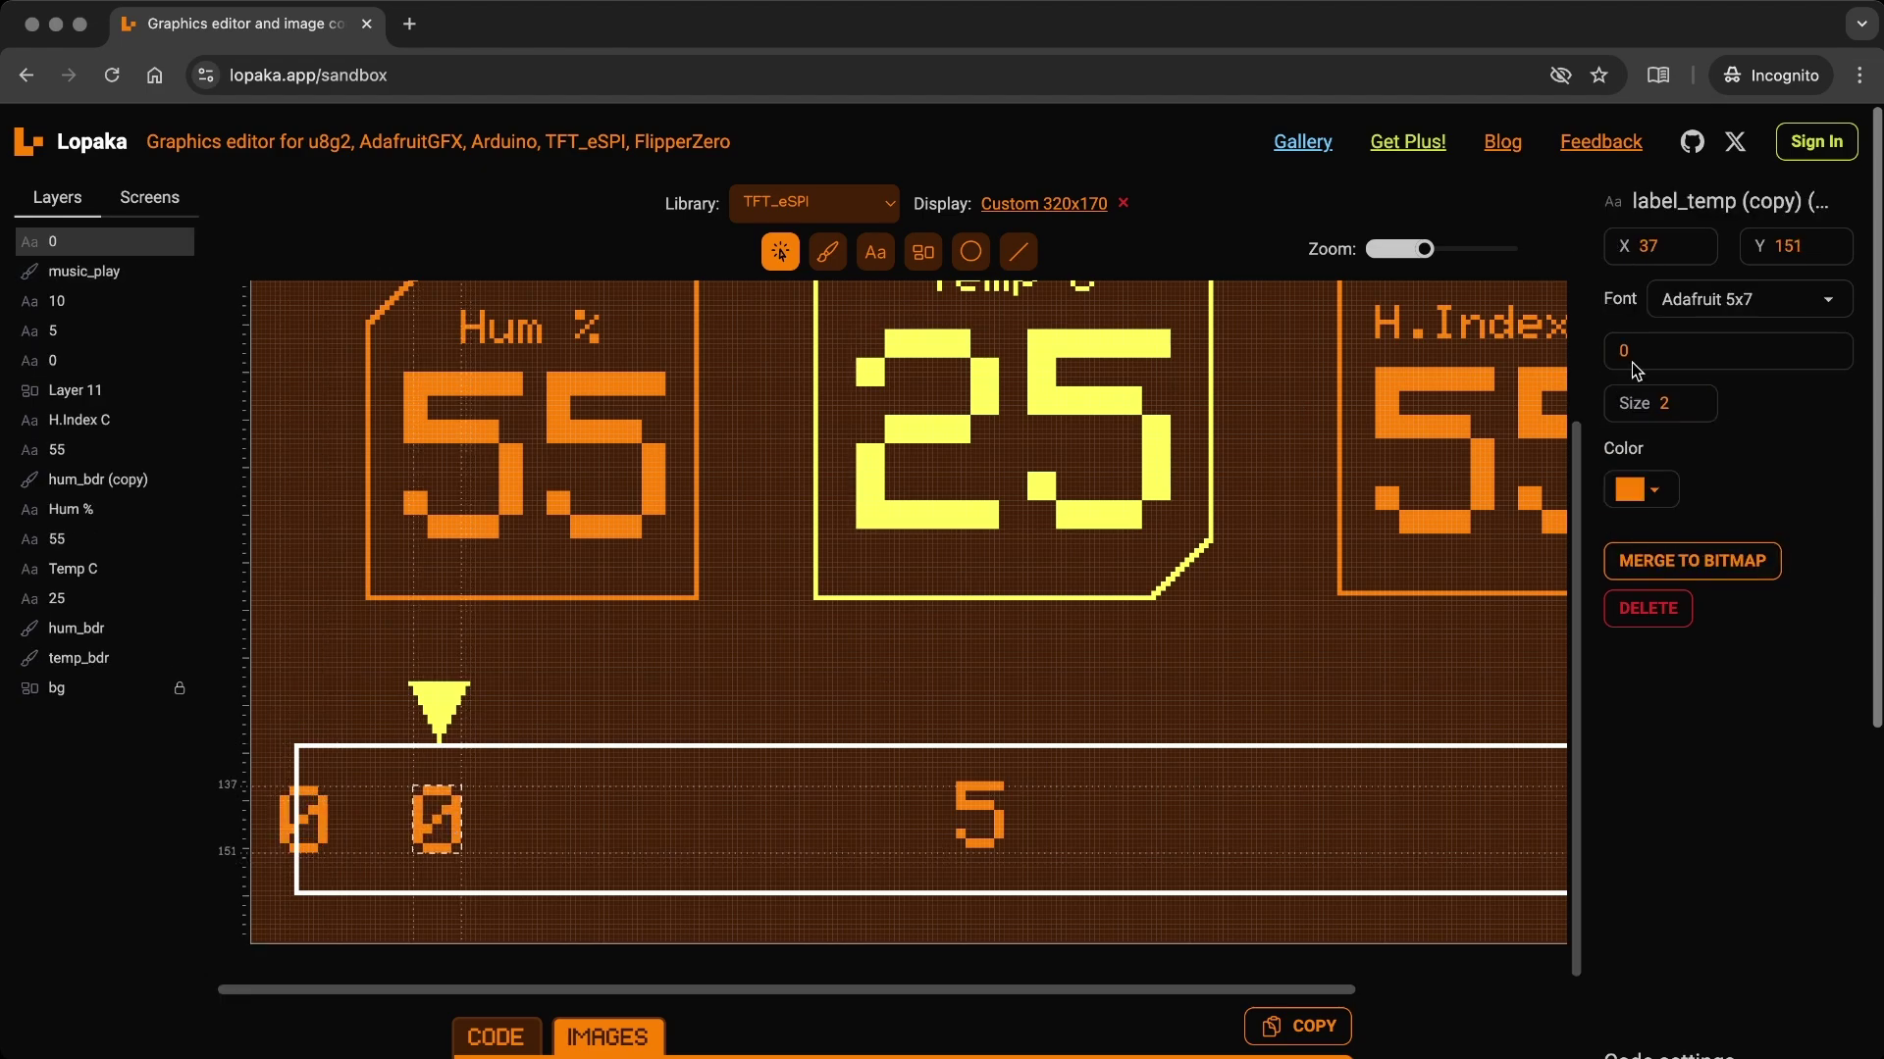
{"action": "type", "text": "1"}
{"action": "left_click", "coordinate": [1700, 240]}
Draw a short white vertical tick line down from the scale's upper edge, directly above the 1 label.
{"action": "left_click", "coordinate": [1017, 251]}
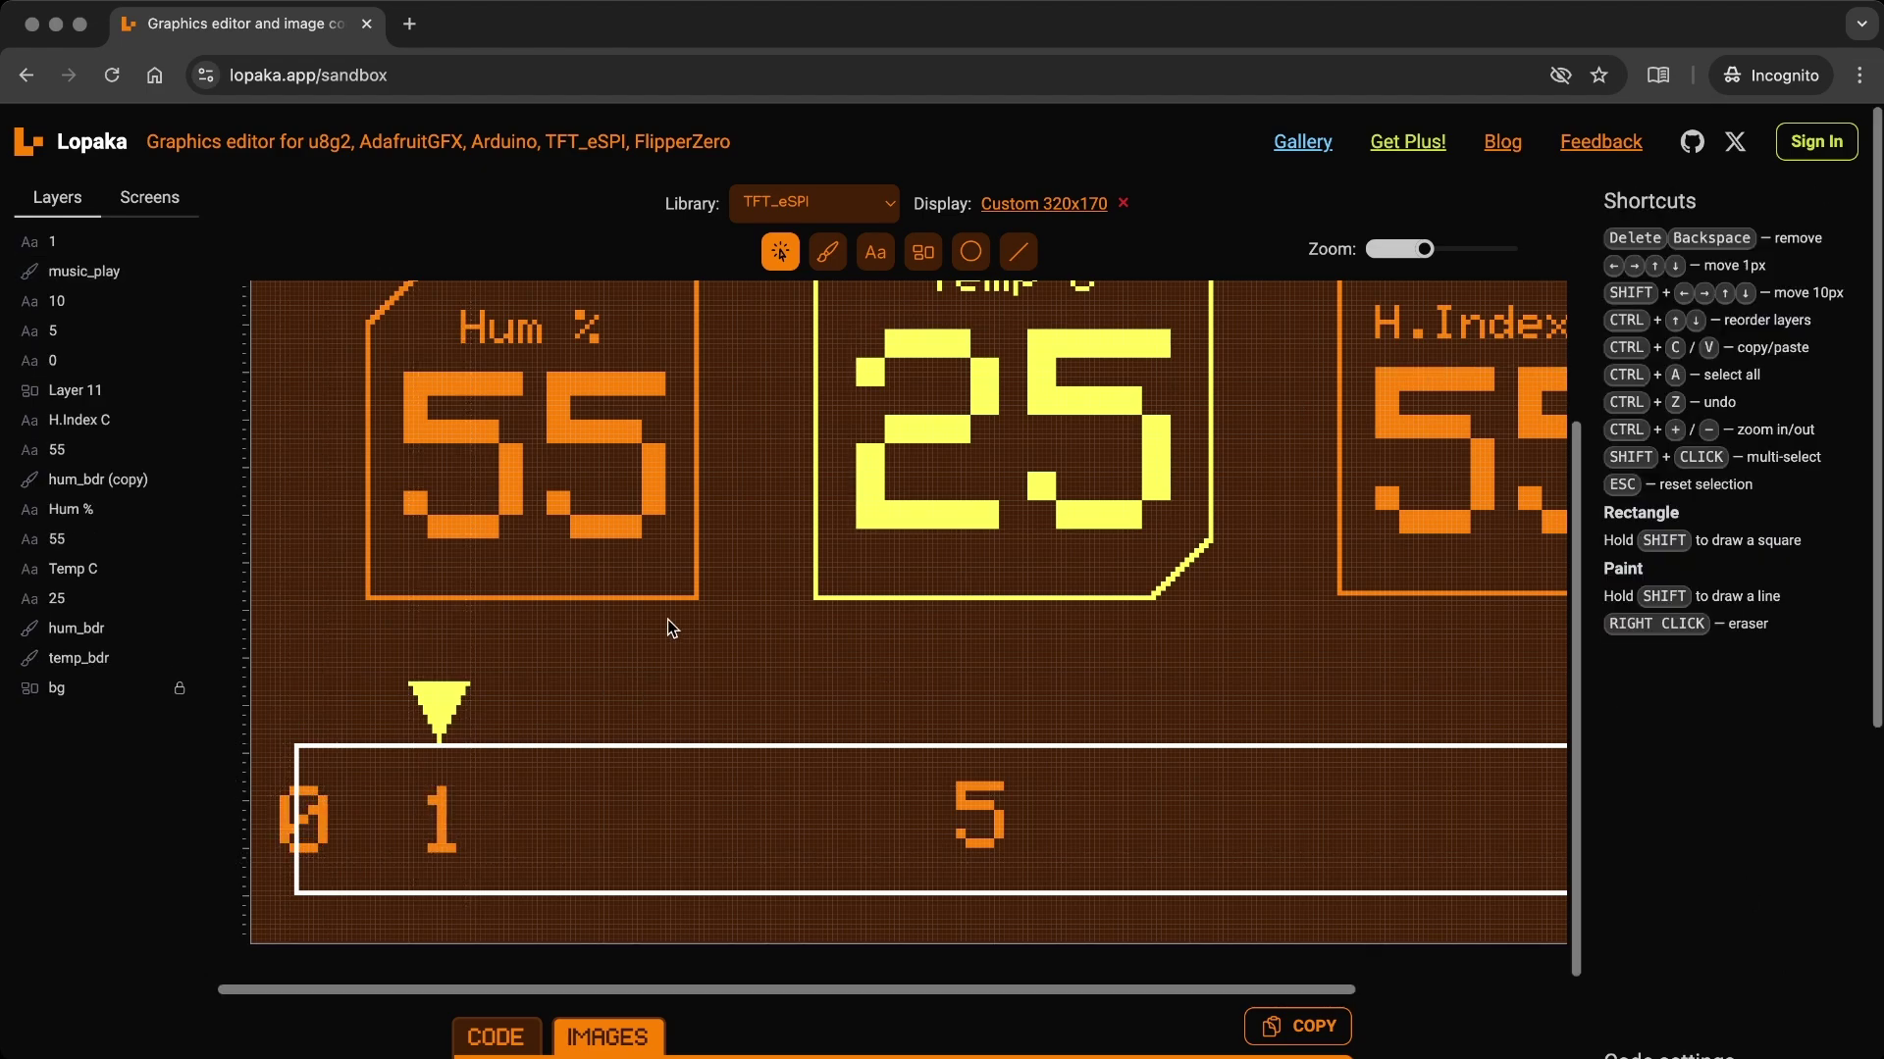
{"action": "left_click", "coordinate": [437, 747]}
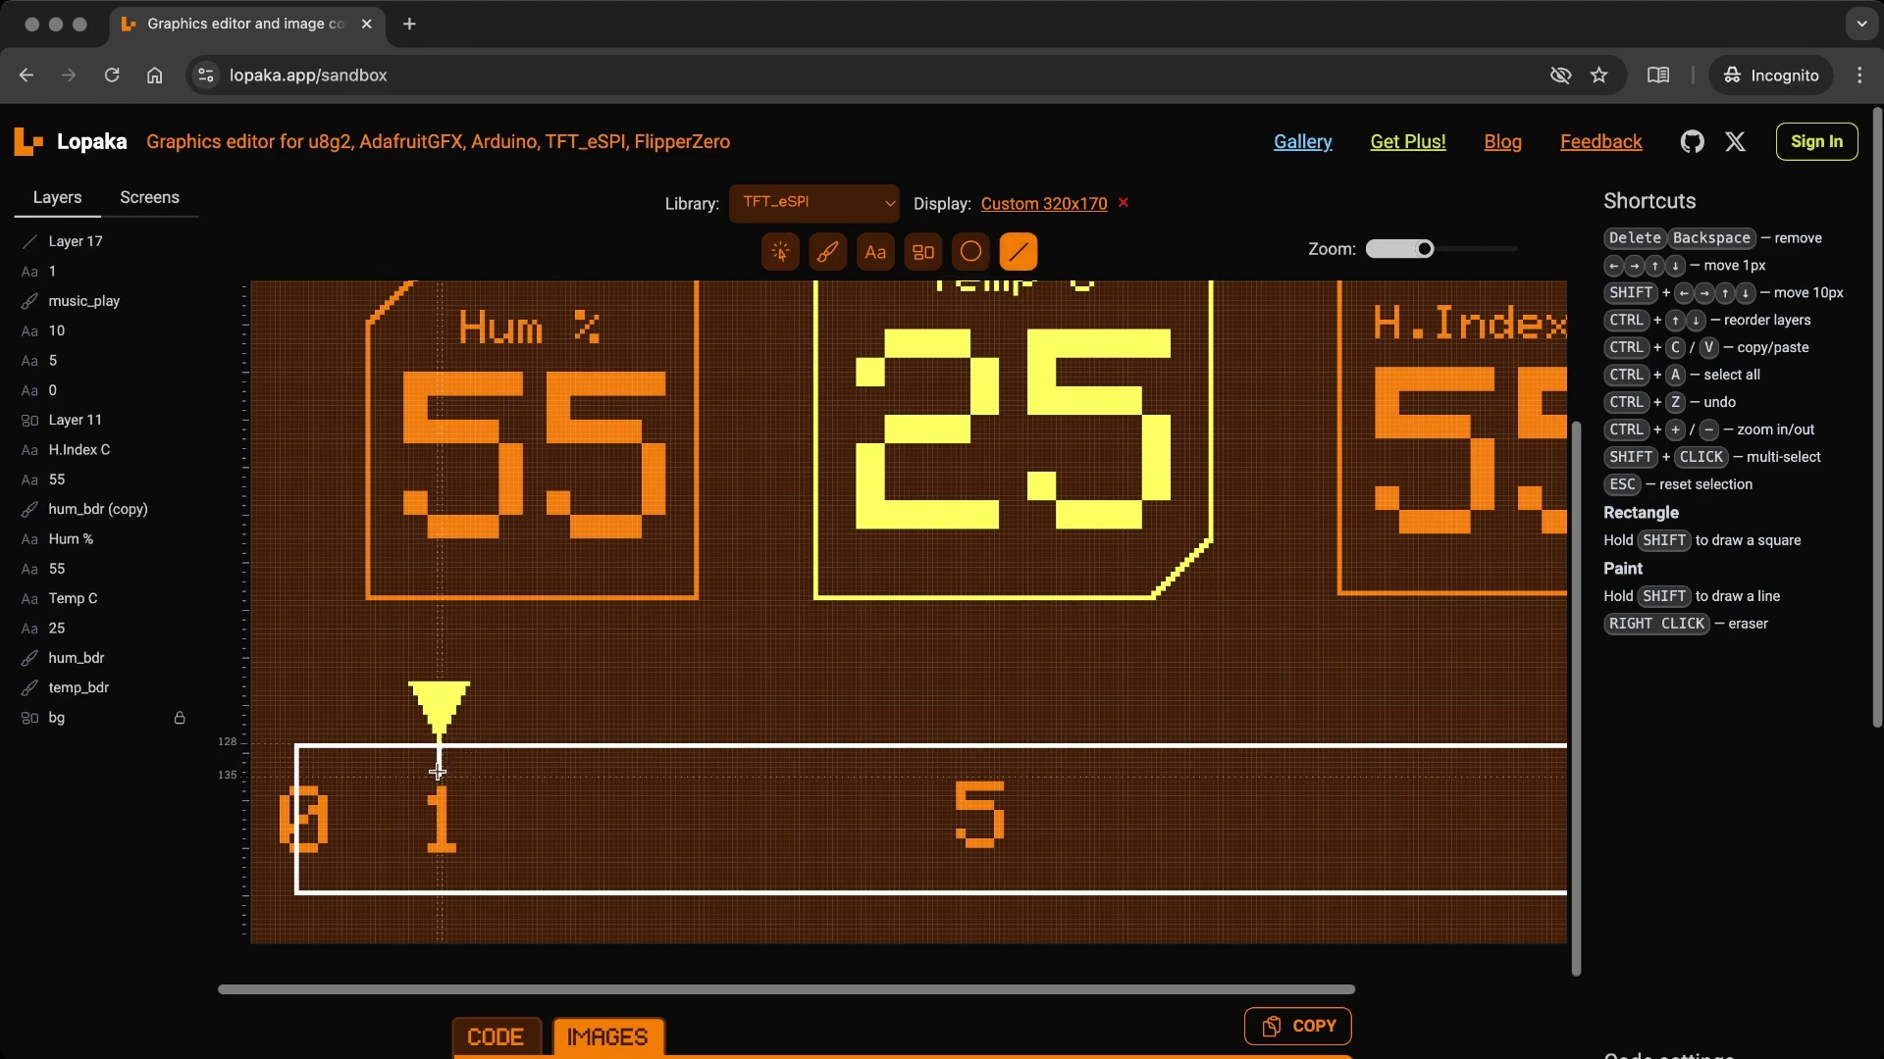
{"action": "left_click_drag", "start_coordinate": [437, 772], "coordinate": [437, 775]}
{"action": "left_click", "coordinate": [444, 820]}
Copy the tick line along the scale for marks 2 to 9, using the yellow marker at X 63, 93 and onward as guide.
{"action": "left_click", "coordinate": [456, 702]}
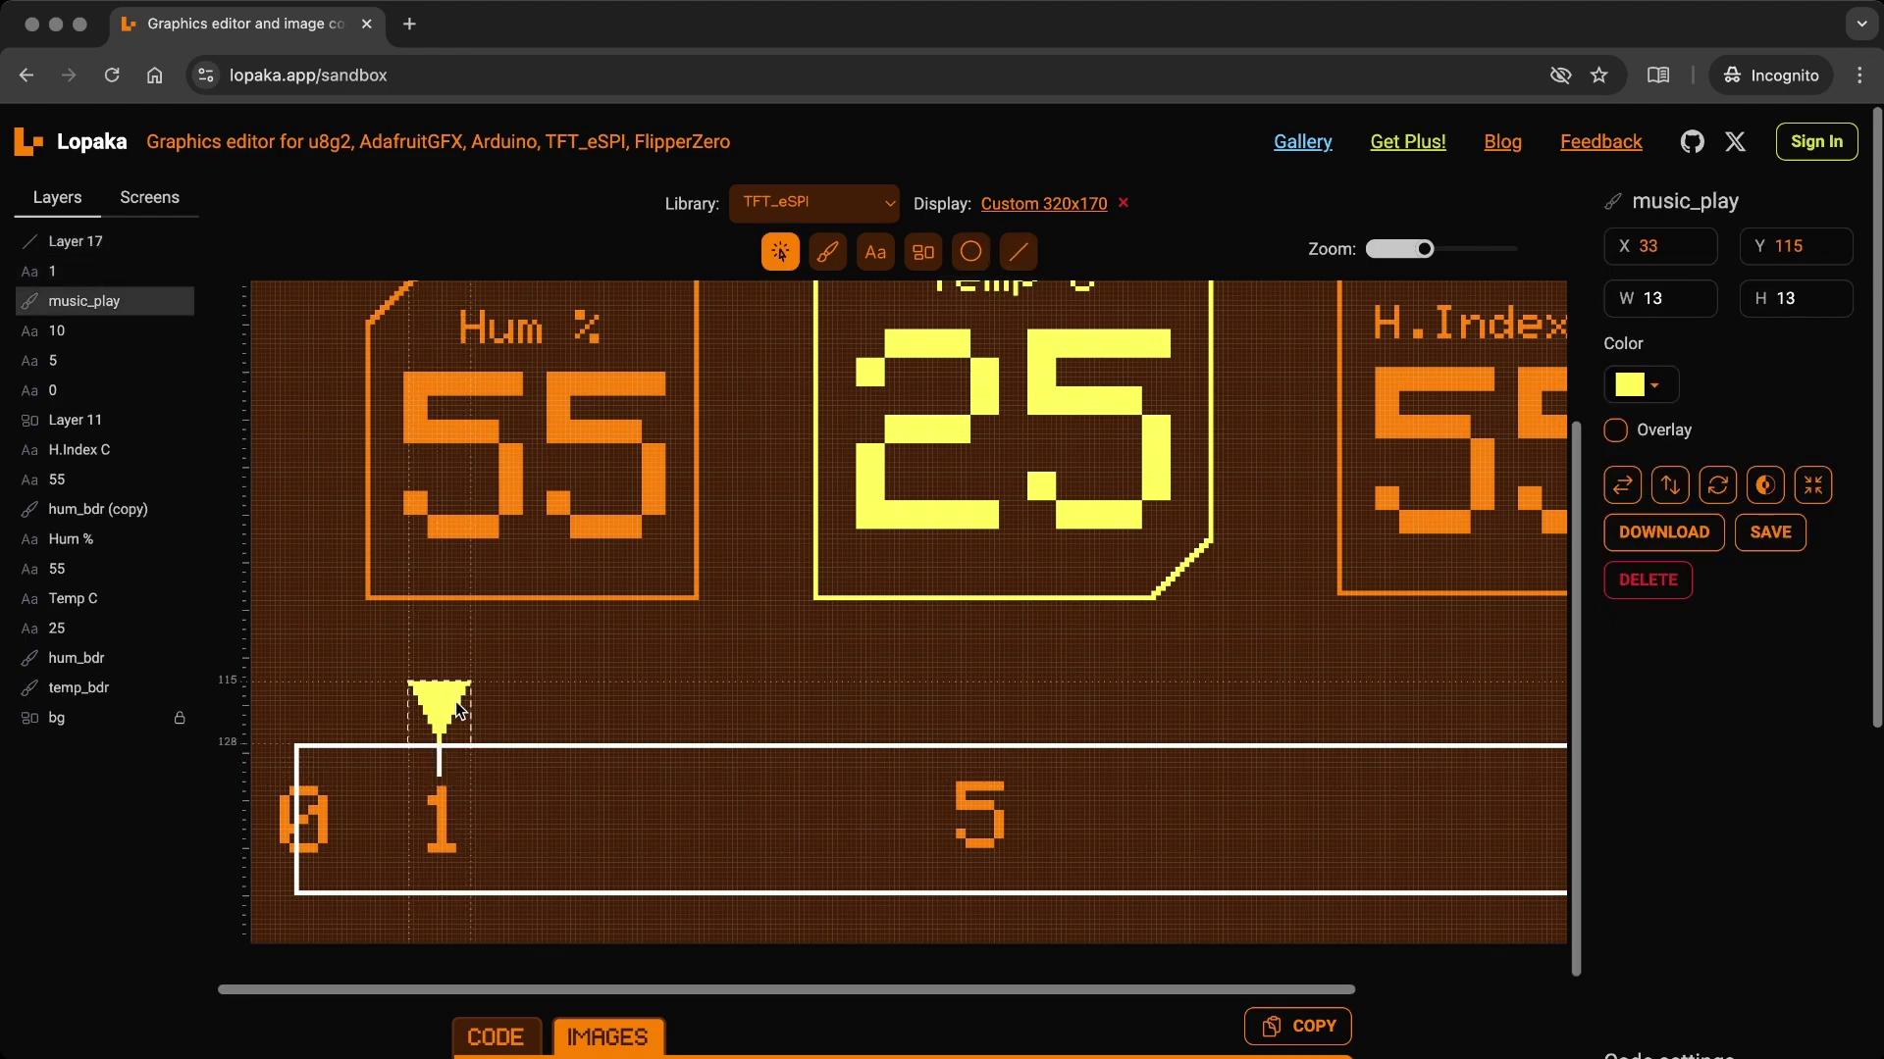
{"action": "type", "text": "63"}
{"action": "key", "text": "Return"}
{"action": "left_click_drag", "start_coordinate": [439, 768], "coordinate": [579, 771], "text": "alt"}
{"action": "left_click", "coordinate": [583, 717]}
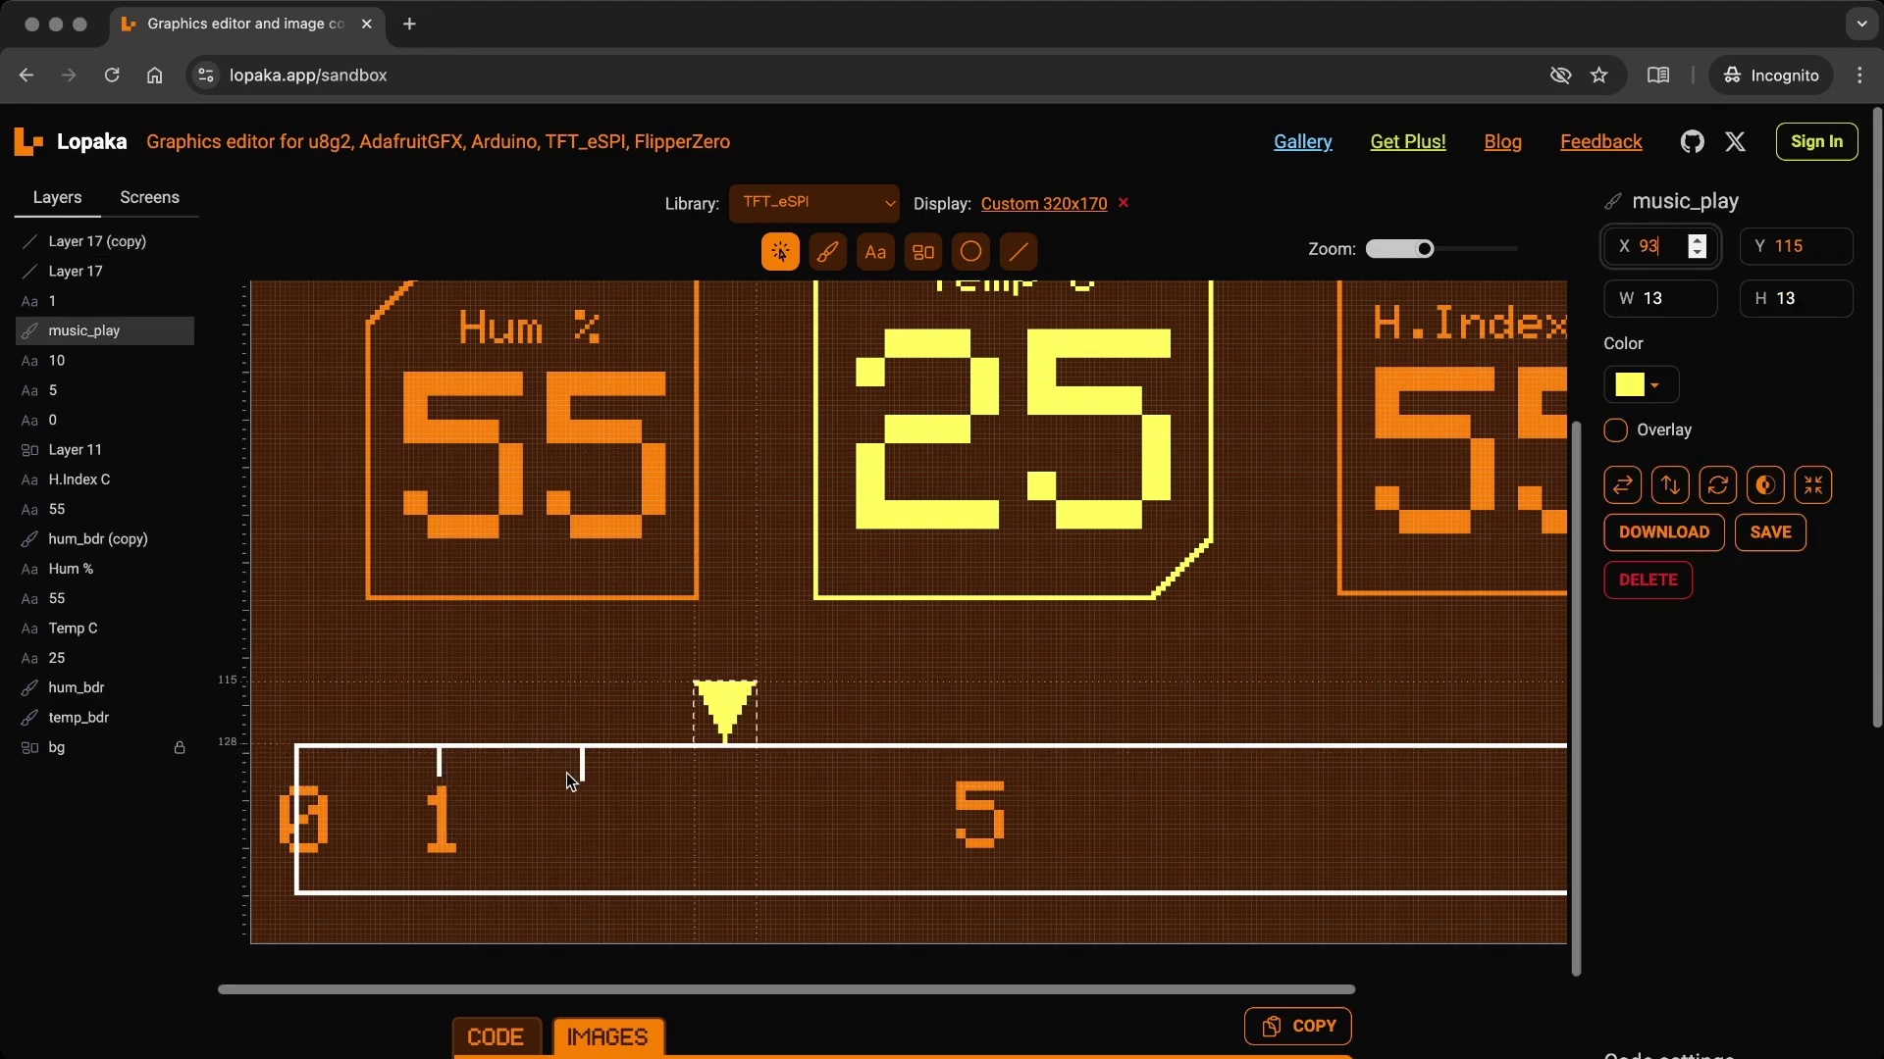
{"action": "left_click_drag", "start_coordinate": [582, 770], "coordinate": [869, 771], "text": "alt"}
{"action": "left_click", "coordinate": [724, 705]}
{"action": "left_click", "coordinate": [733, 773]}
{"action": "left_click", "coordinate": [871, 716]}
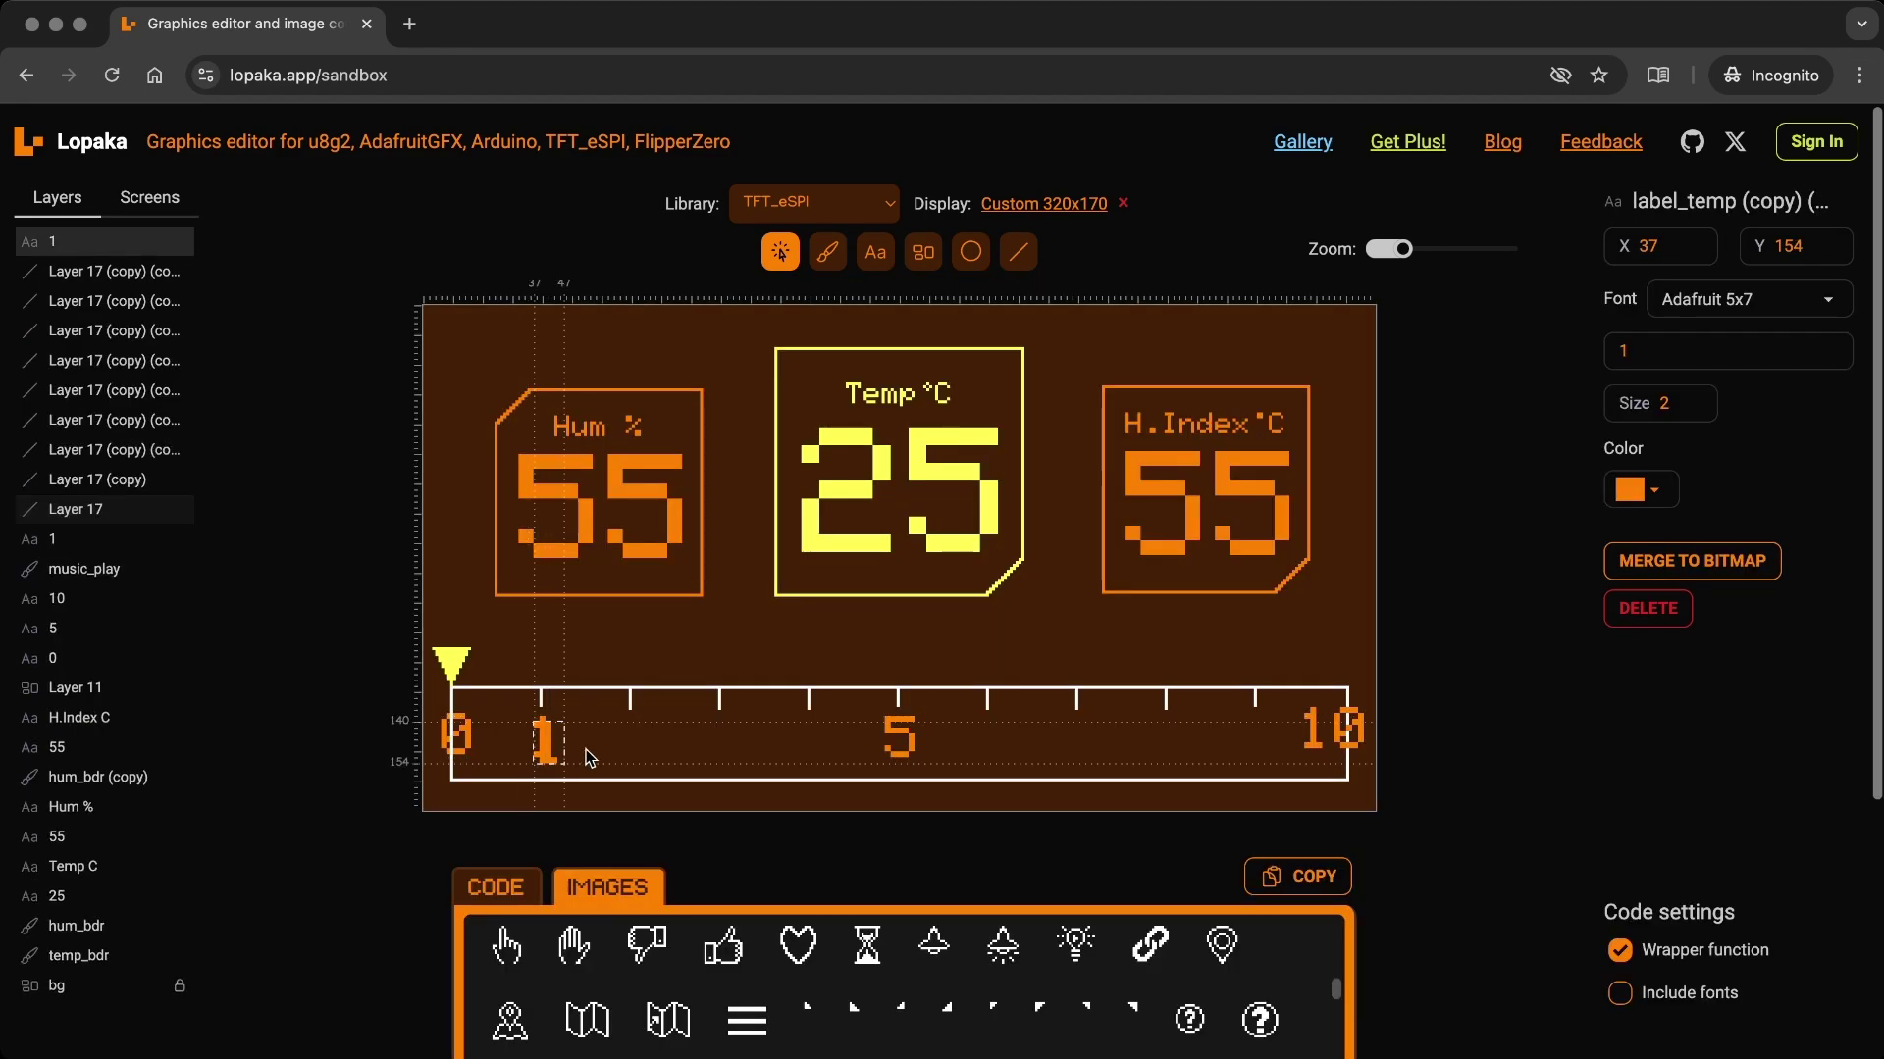
Duplicate the 1 label beneath the remaining ticks and change the copies to 2, 3, 4, 6, 7, 8 and 9.
{"action": "key", "text": "ctrl+d"}
{"action": "left_click_drag", "start_coordinate": [542, 736], "coordinate": [808, 741]}
{"action": "left_click", "coordinate": [546, 733]}
{"action": "left_click", "coordinate": [632, 735]}
{"action": "double_click", "coordinate": [1681, 355]}
{"action": "type", "text": "2"}
{"action": "double_click", "coordinate": [1727, 351]}
{"action": "type", "text": "3"}
{"action": "left_click", "coordinate": [631, 736]}
{"action": "key", "text": "ctrl+d"}
{"action": "double_click", "coordinate": [1628, 351]}
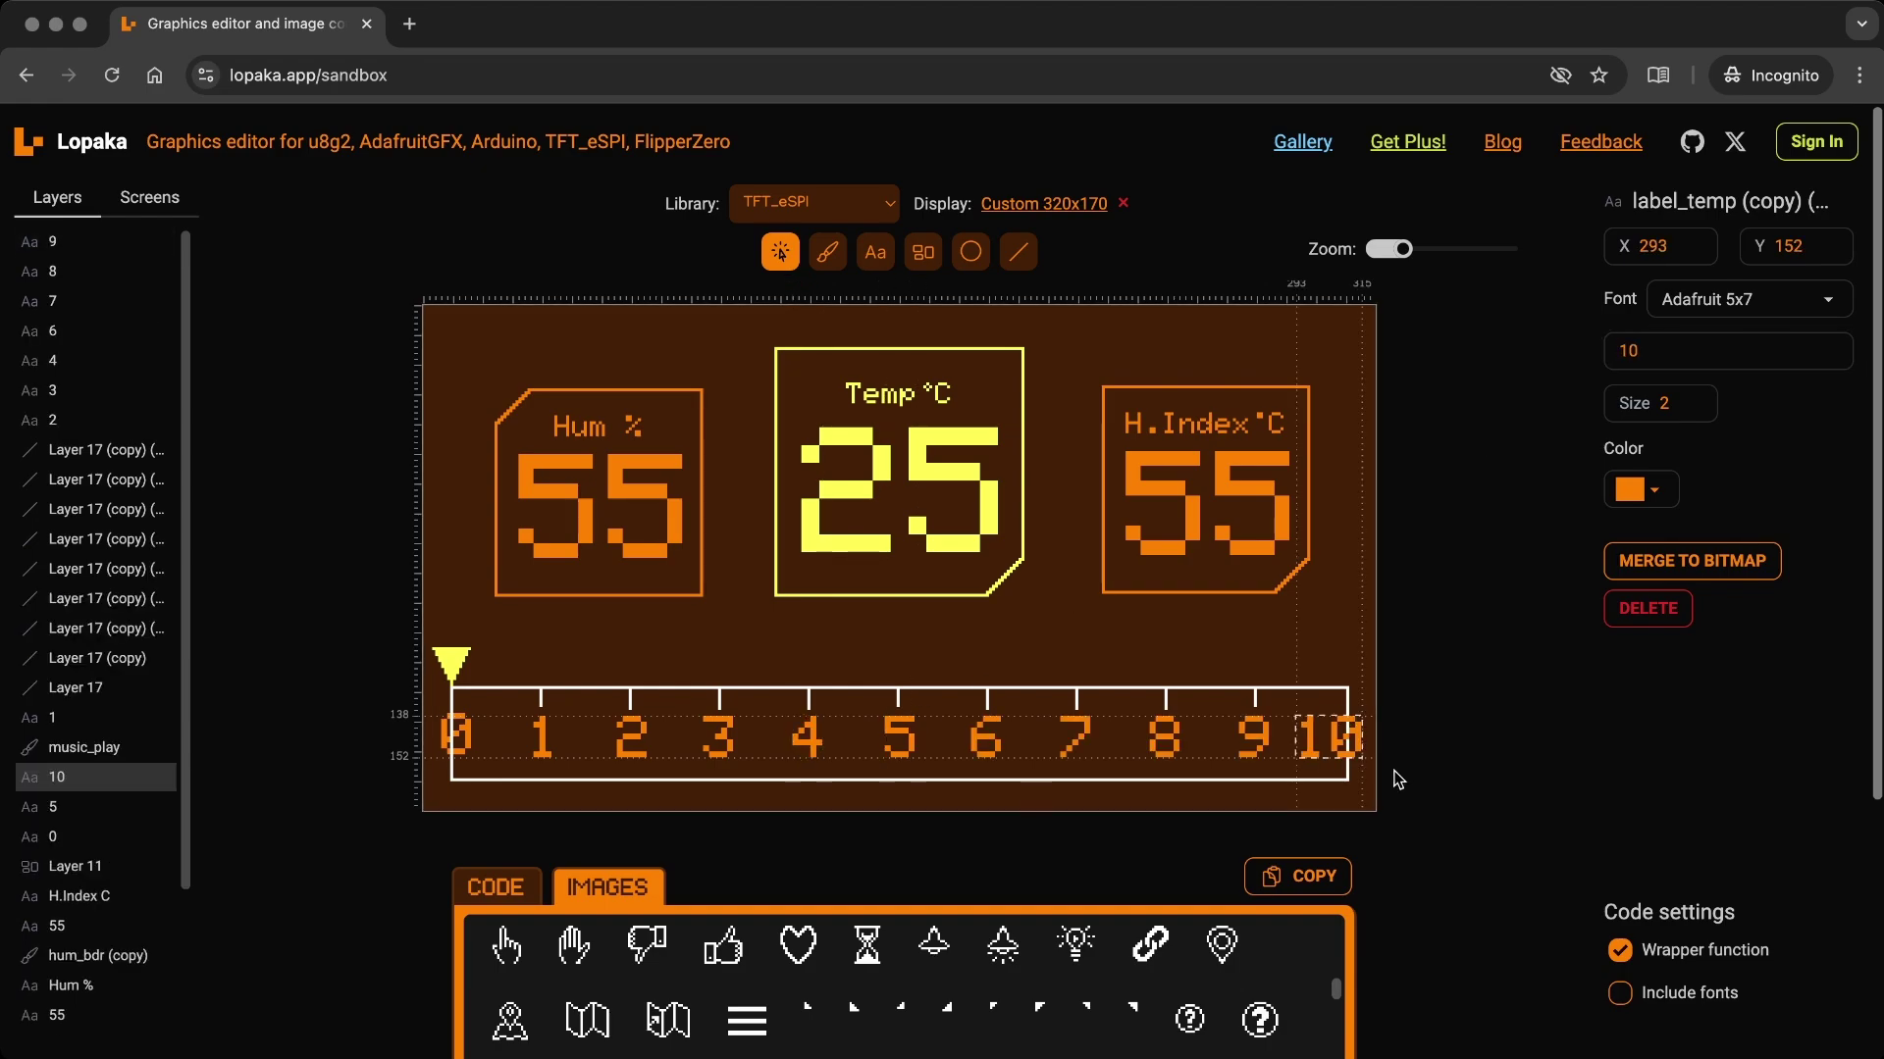
Set the scale's 10 and 0 labels to size 1 and centre each on its end line of the scale.
{"action": "double_click", "coordinate": [1715, 404]}
{"action": "type", "text": "10"}
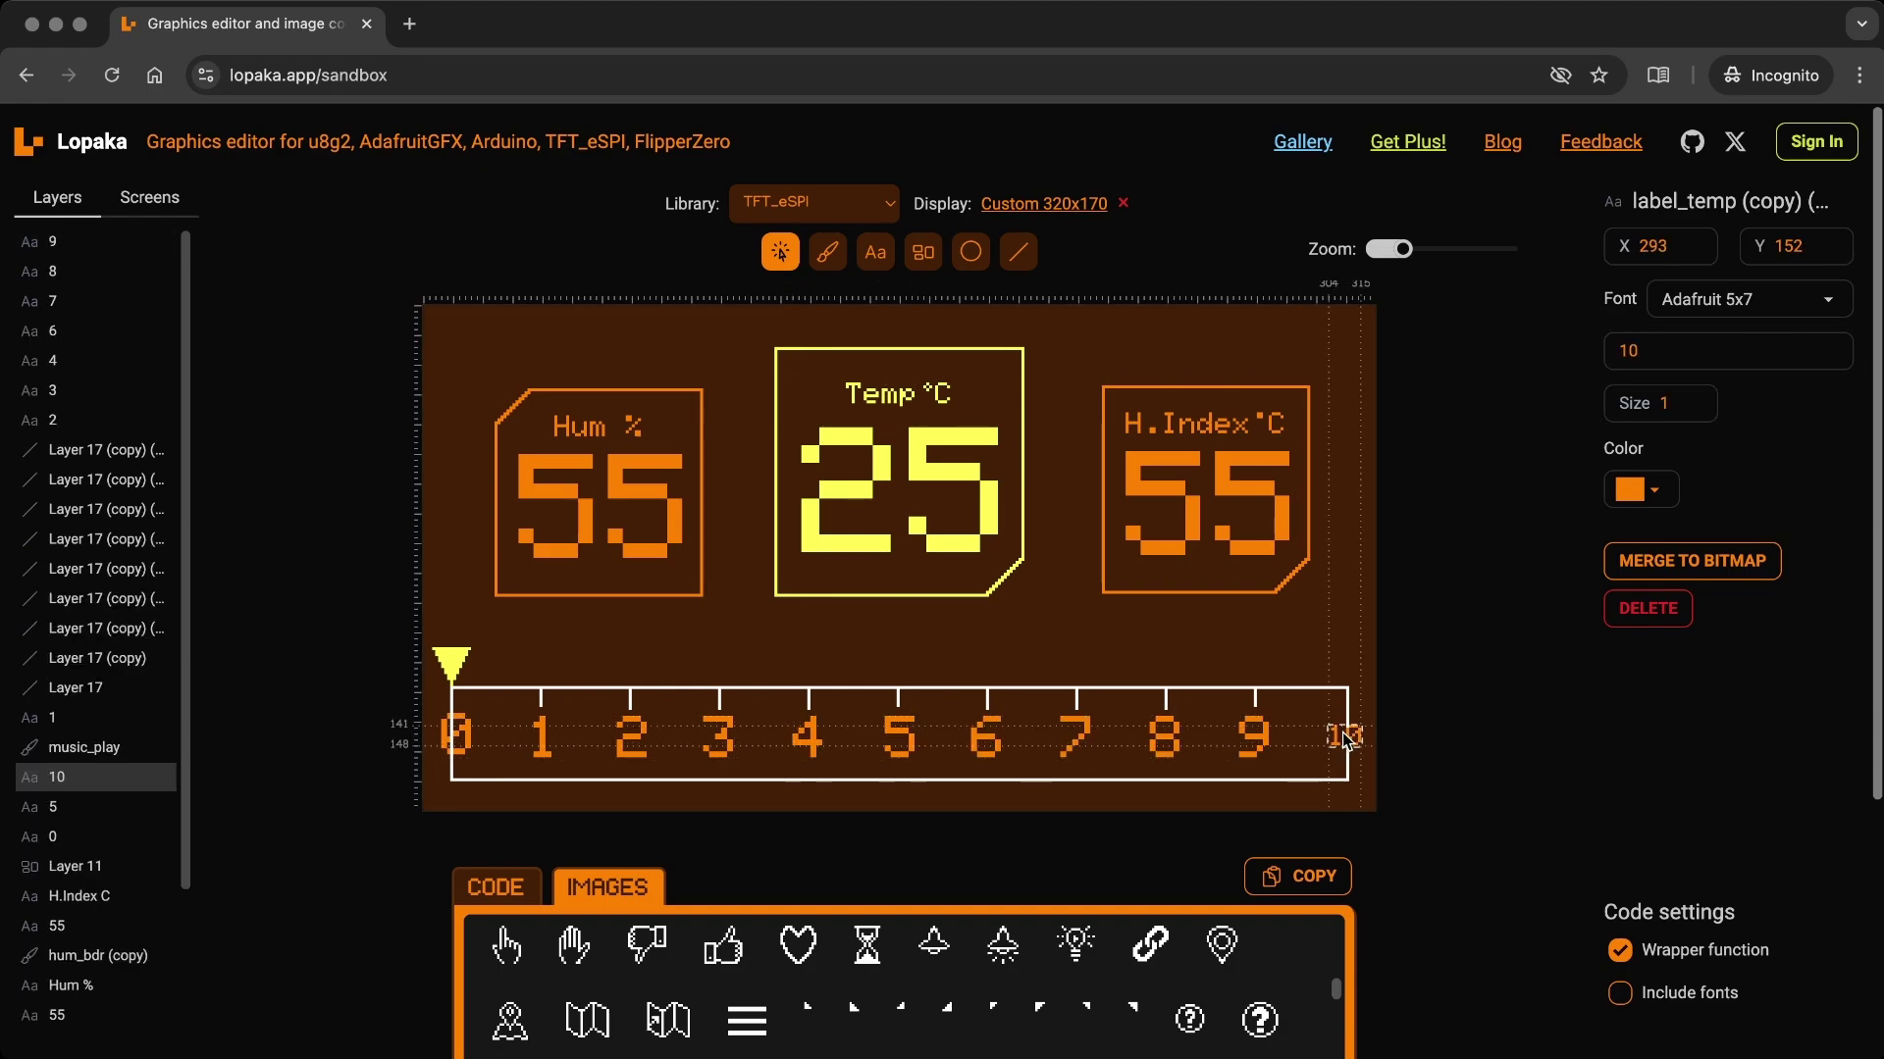
{"action": "left_click", "coordinate": [451, 740]}
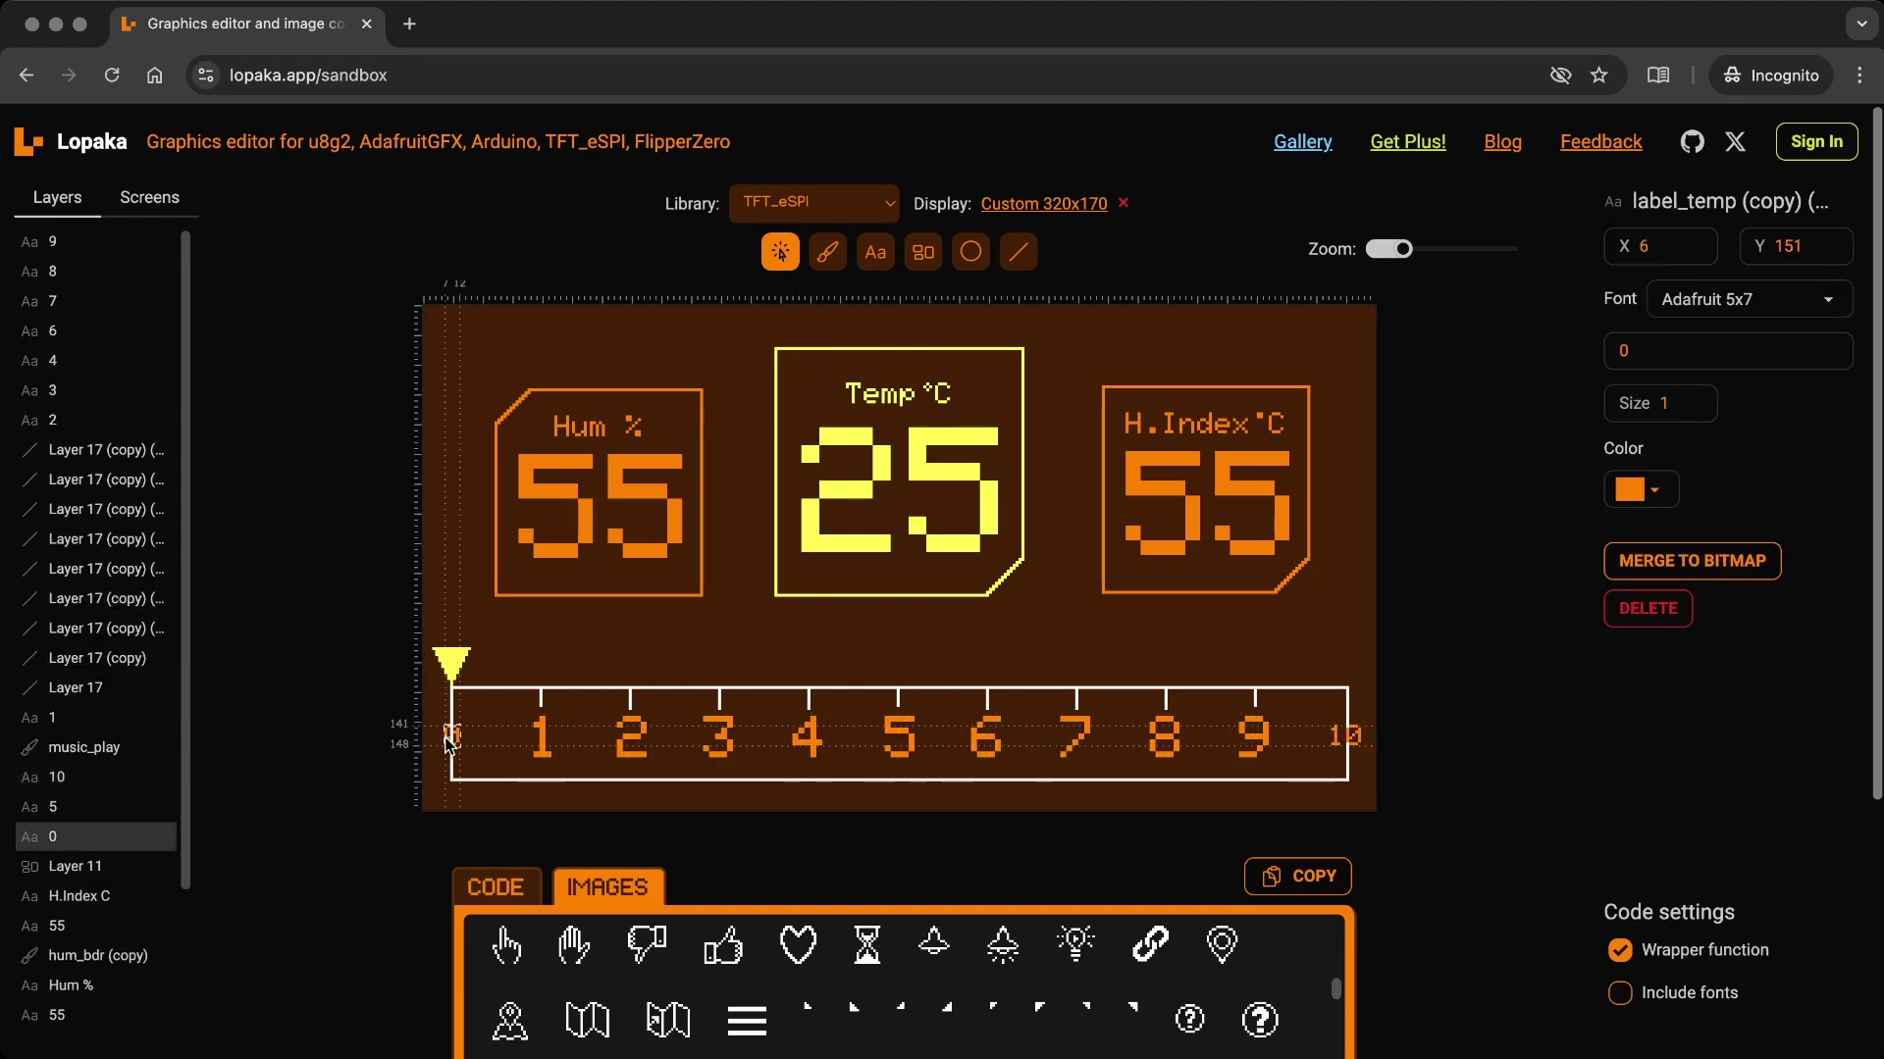
{"action": "left_click", "coordinate": [493, 773]}
{"action": "left_click", "coordinate": [461, 740]}
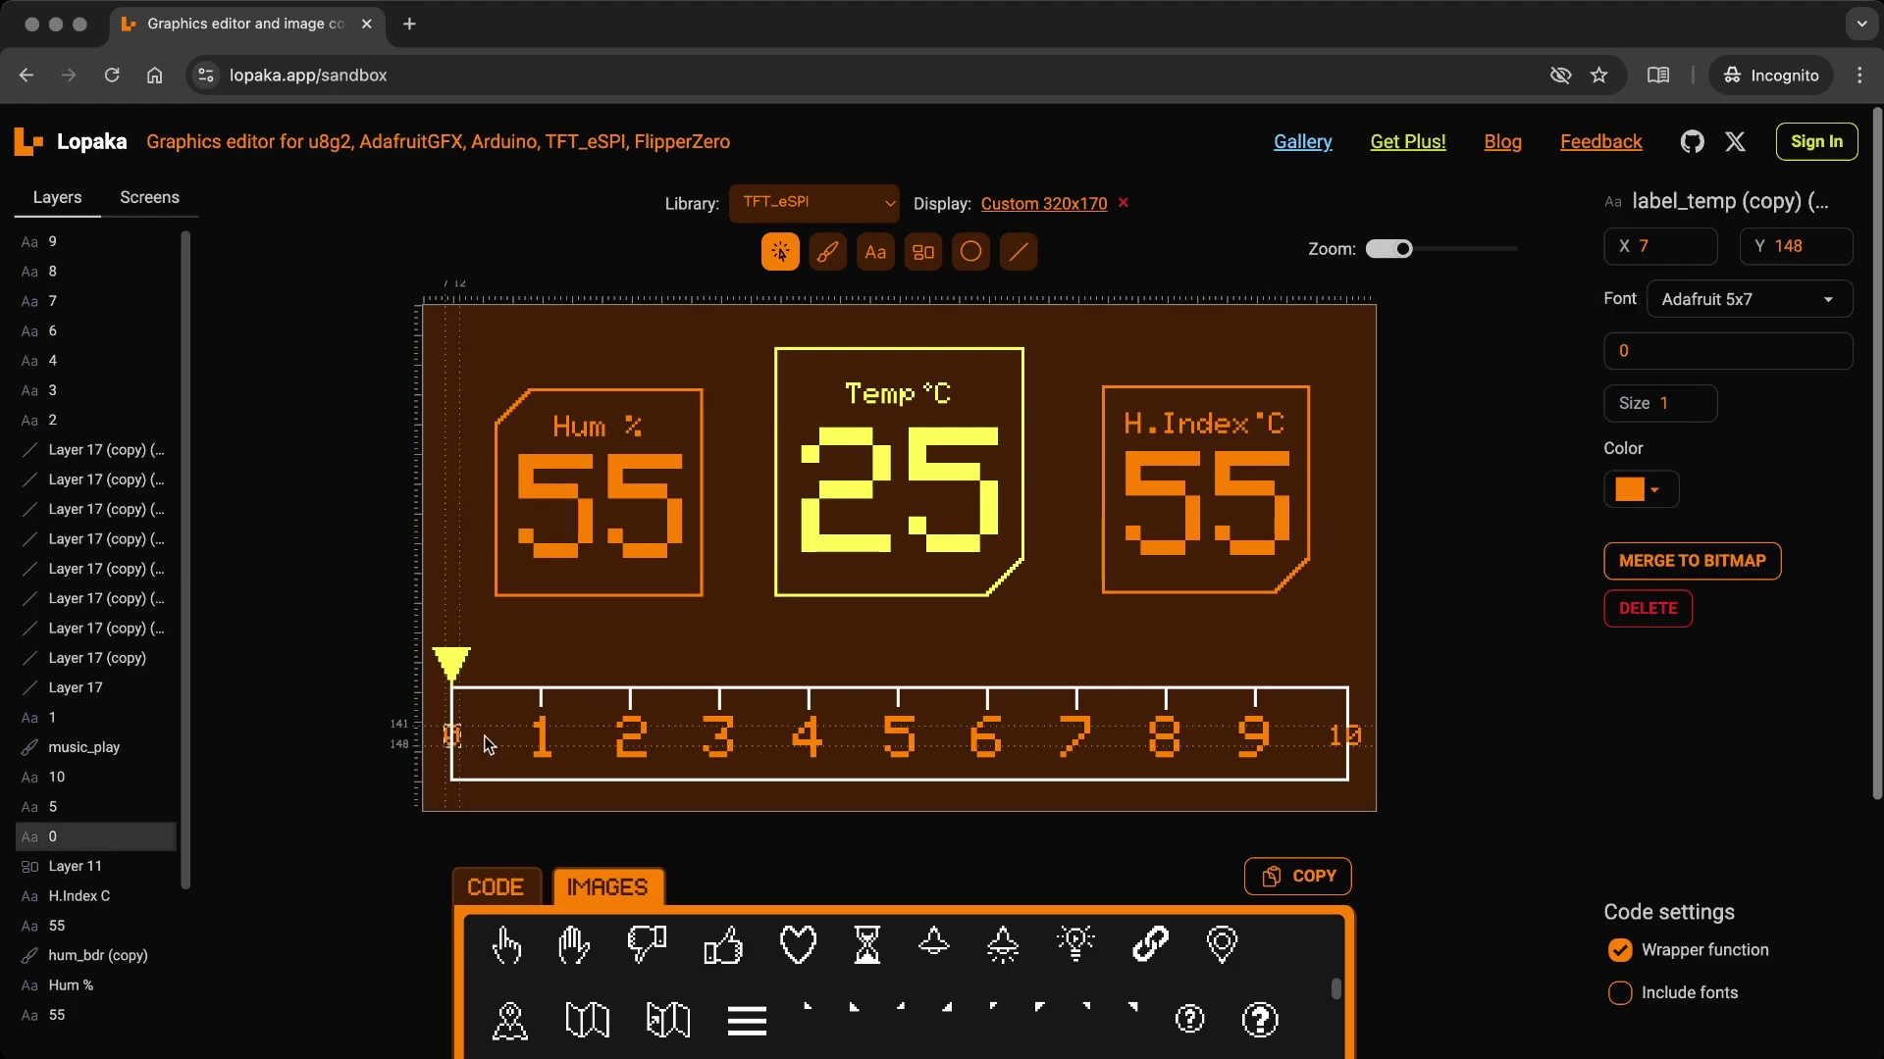
Copy the small 0 label to the scale's lower edge beneath the 5 and change its text to x10.
{"action": "key", "text": "ctrl+c"}
{"action": "key", "text": "ctrl+v"}
{"action": "left_click_drag", "start_coordinate": [463, 742], "coordinate": [882, 786]}
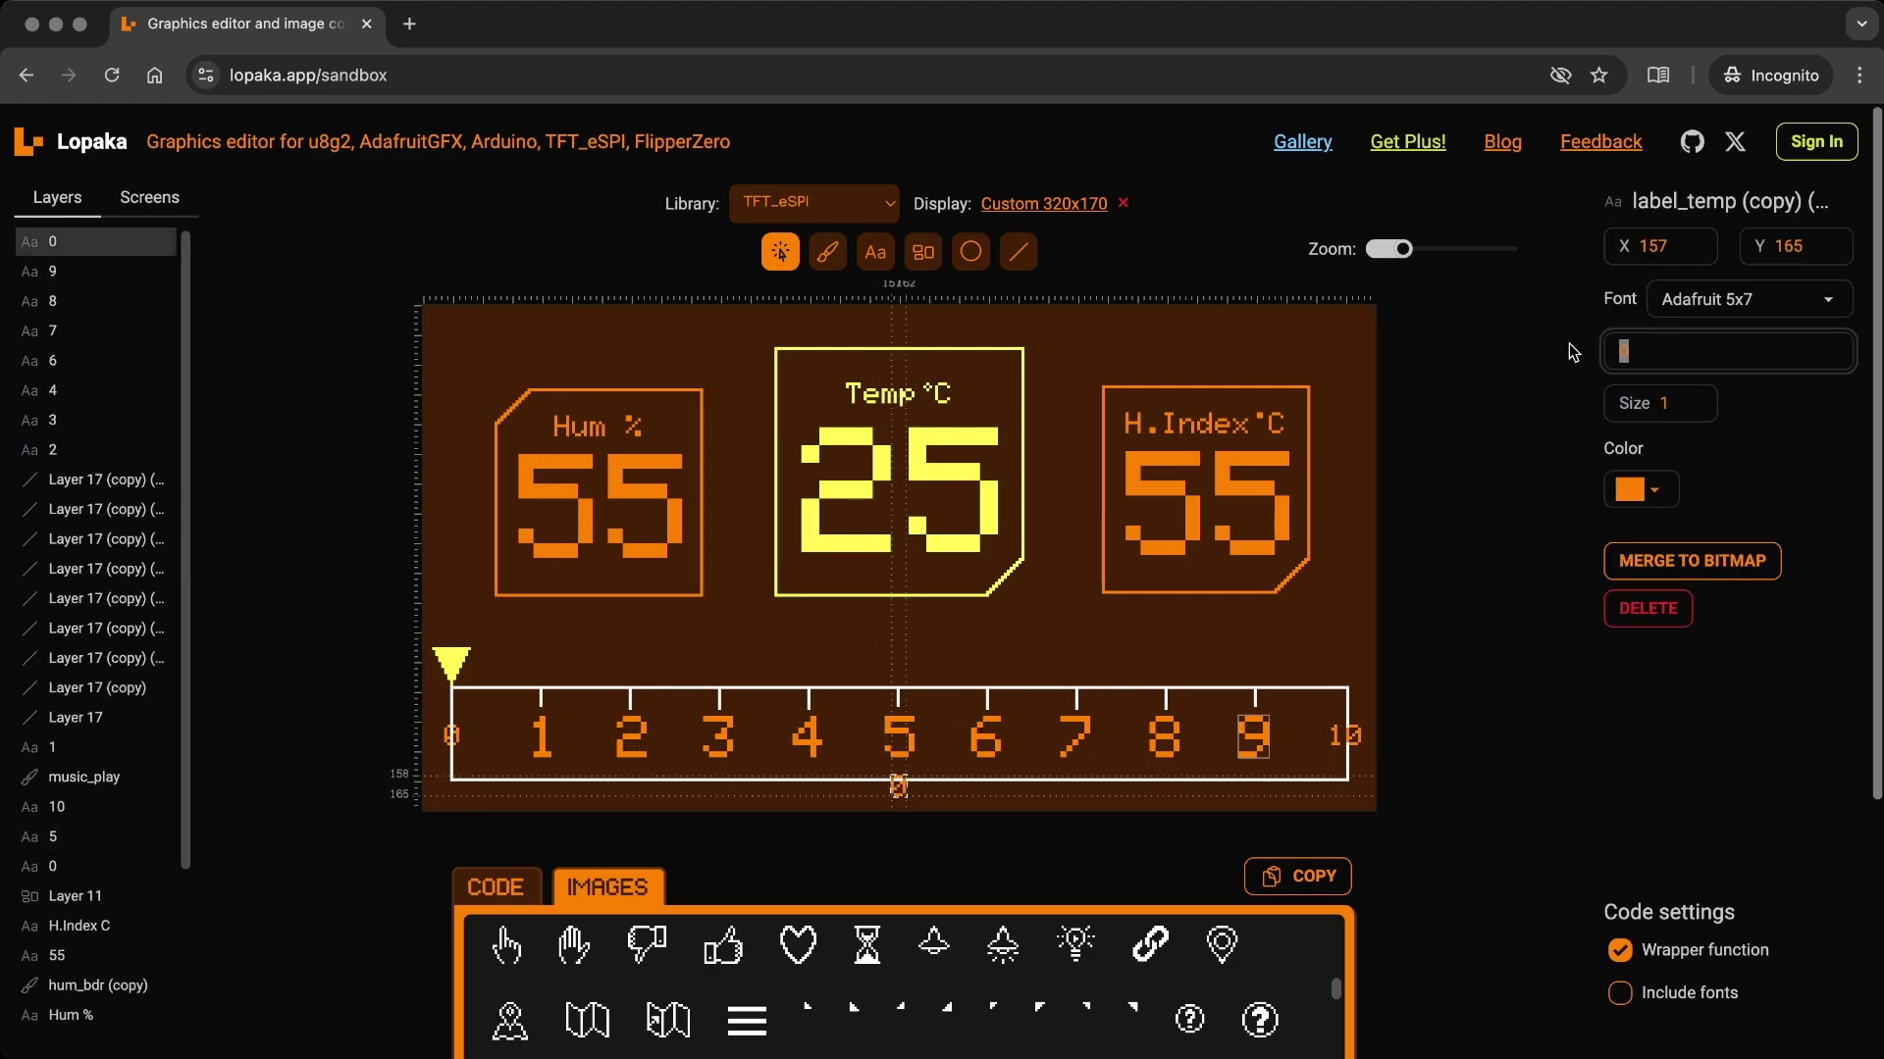
{"action": "type", "text": "x10"}
Set the scale rectangle's height to 34 and merge it with the tick lines into a bitmap named gauge.
{"action": "left_click", "coordinate": [1302, 806]}
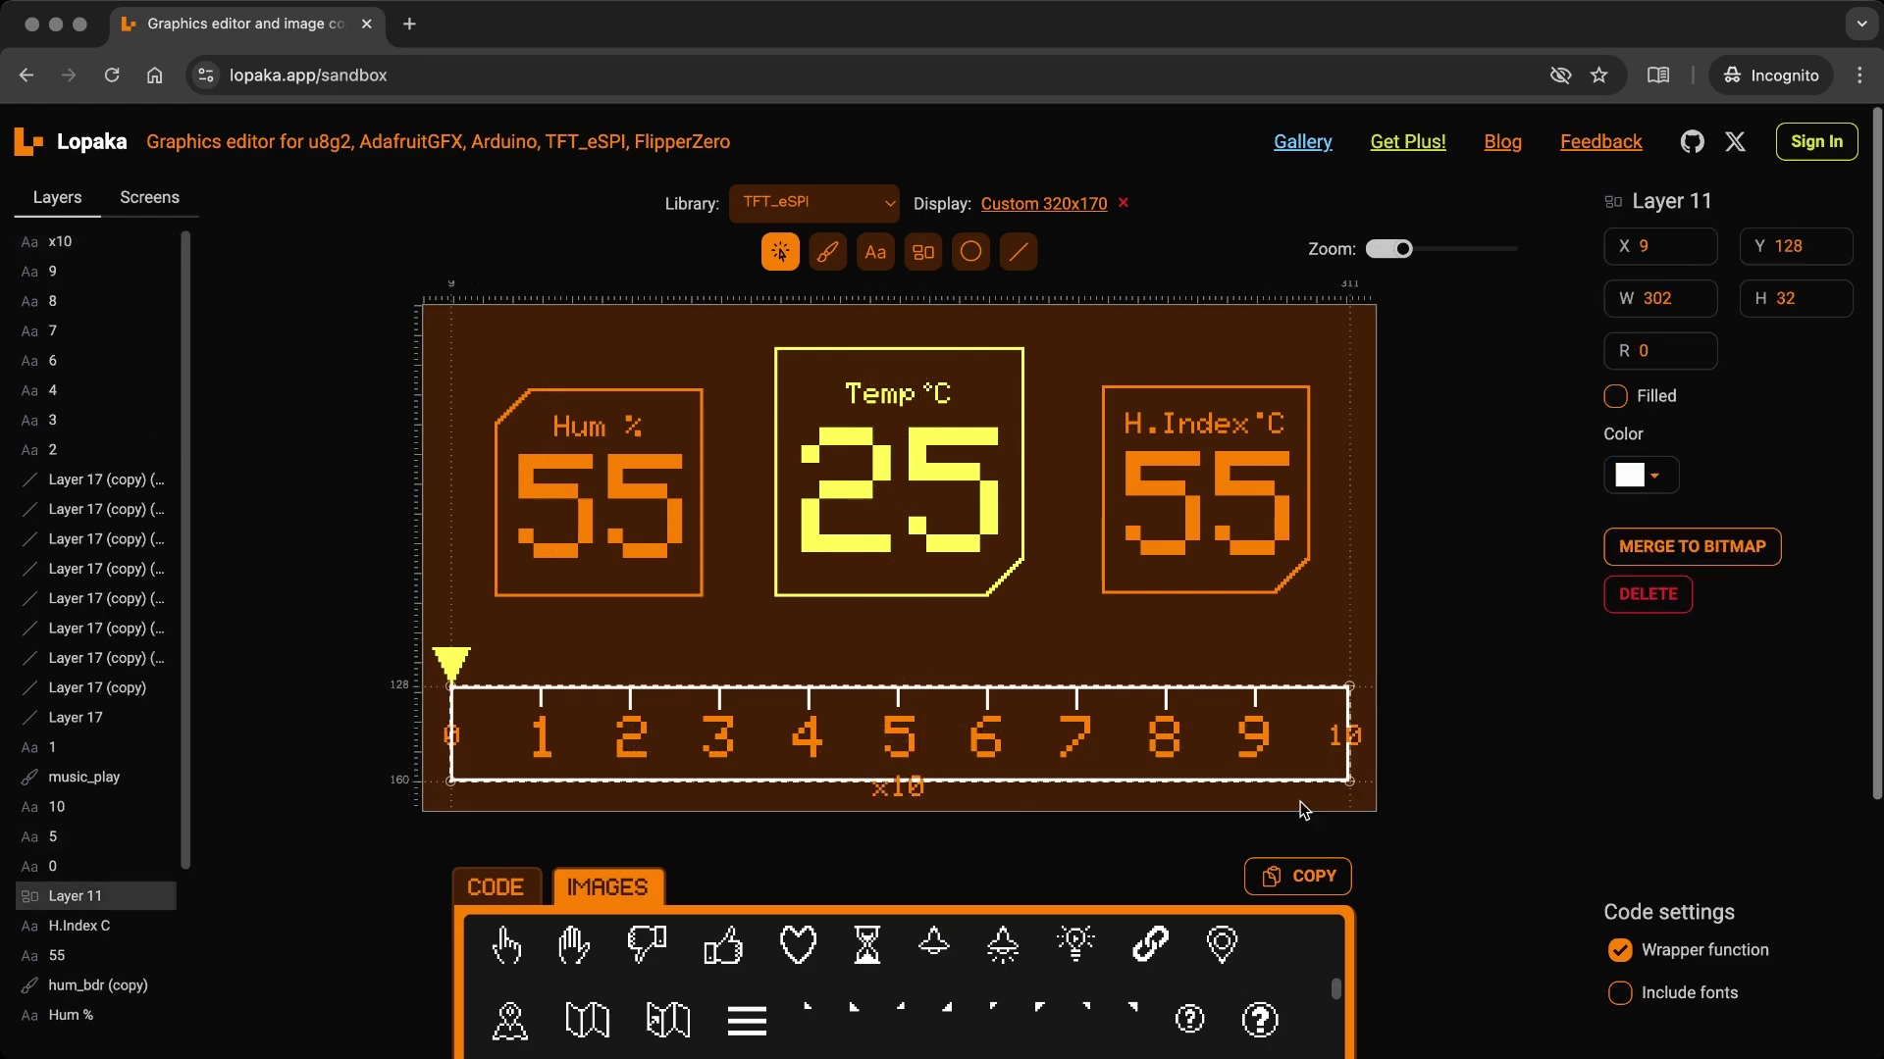
{"action": "left_click", "coordinate": [1837, 292]}
{"action": "left_click", "coordinate": [1837, 292]}
{"action": "left_click_drag", "start_coordinate": [518, 666], "coordinate": [1270, 706]}
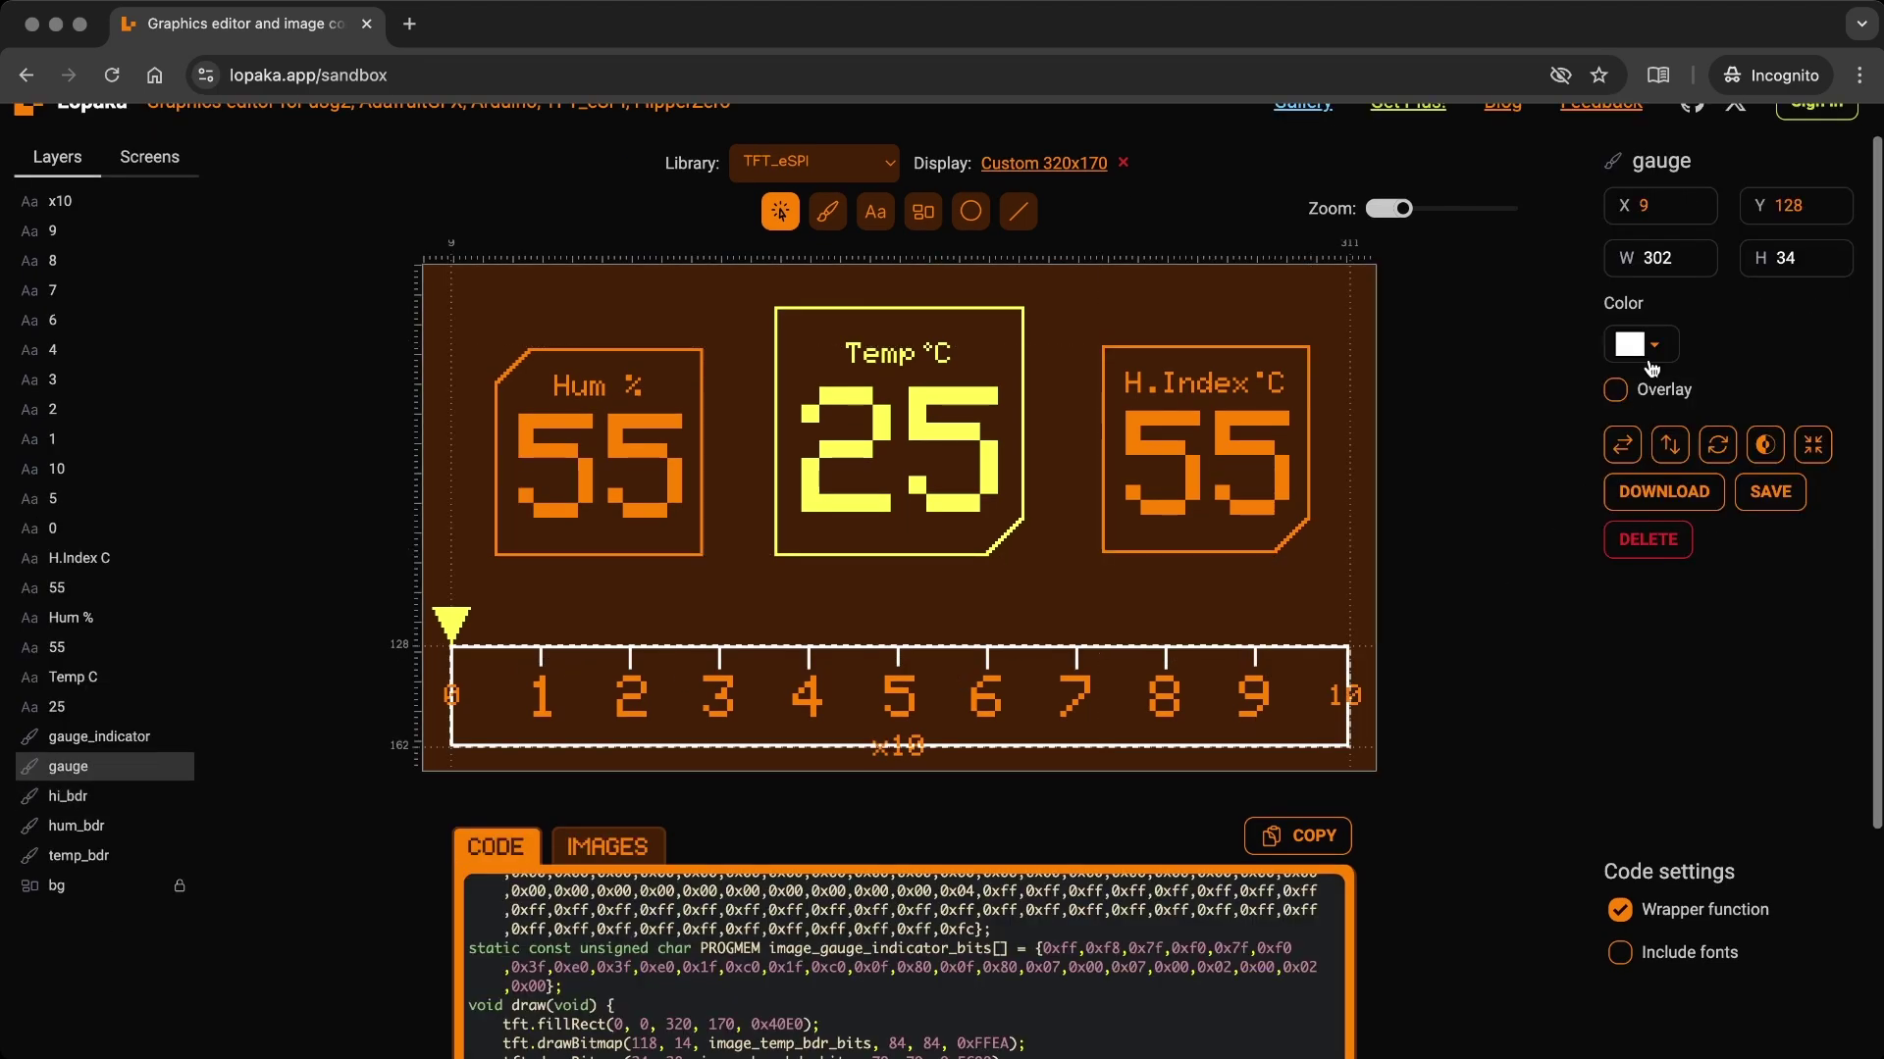
Recolour the gauge bitmap and all of its number labels, including x10, yellow.
{"action": "left_click", "coordinate": [1652, 366]}
{"action": "left_click", "coordinate": [940, 611]}
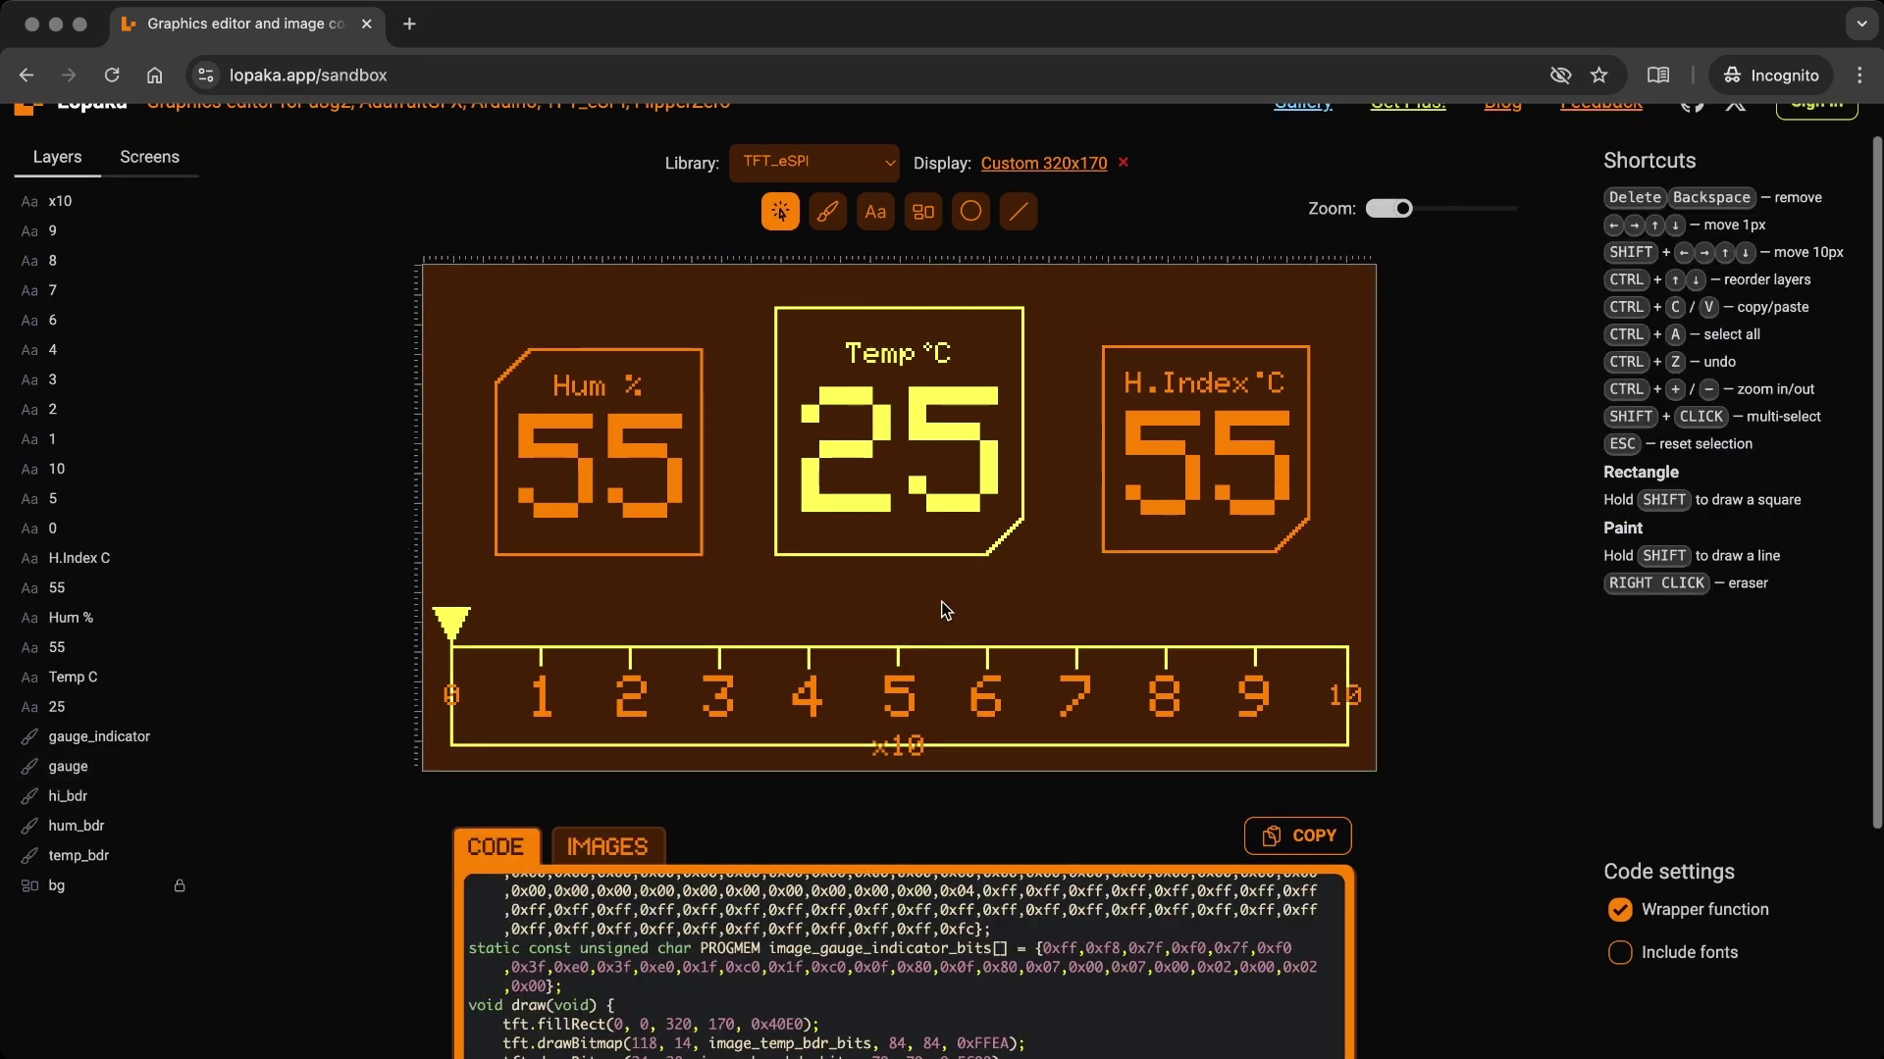
{"action": "left_click", "coordinate": [1166, 701]}
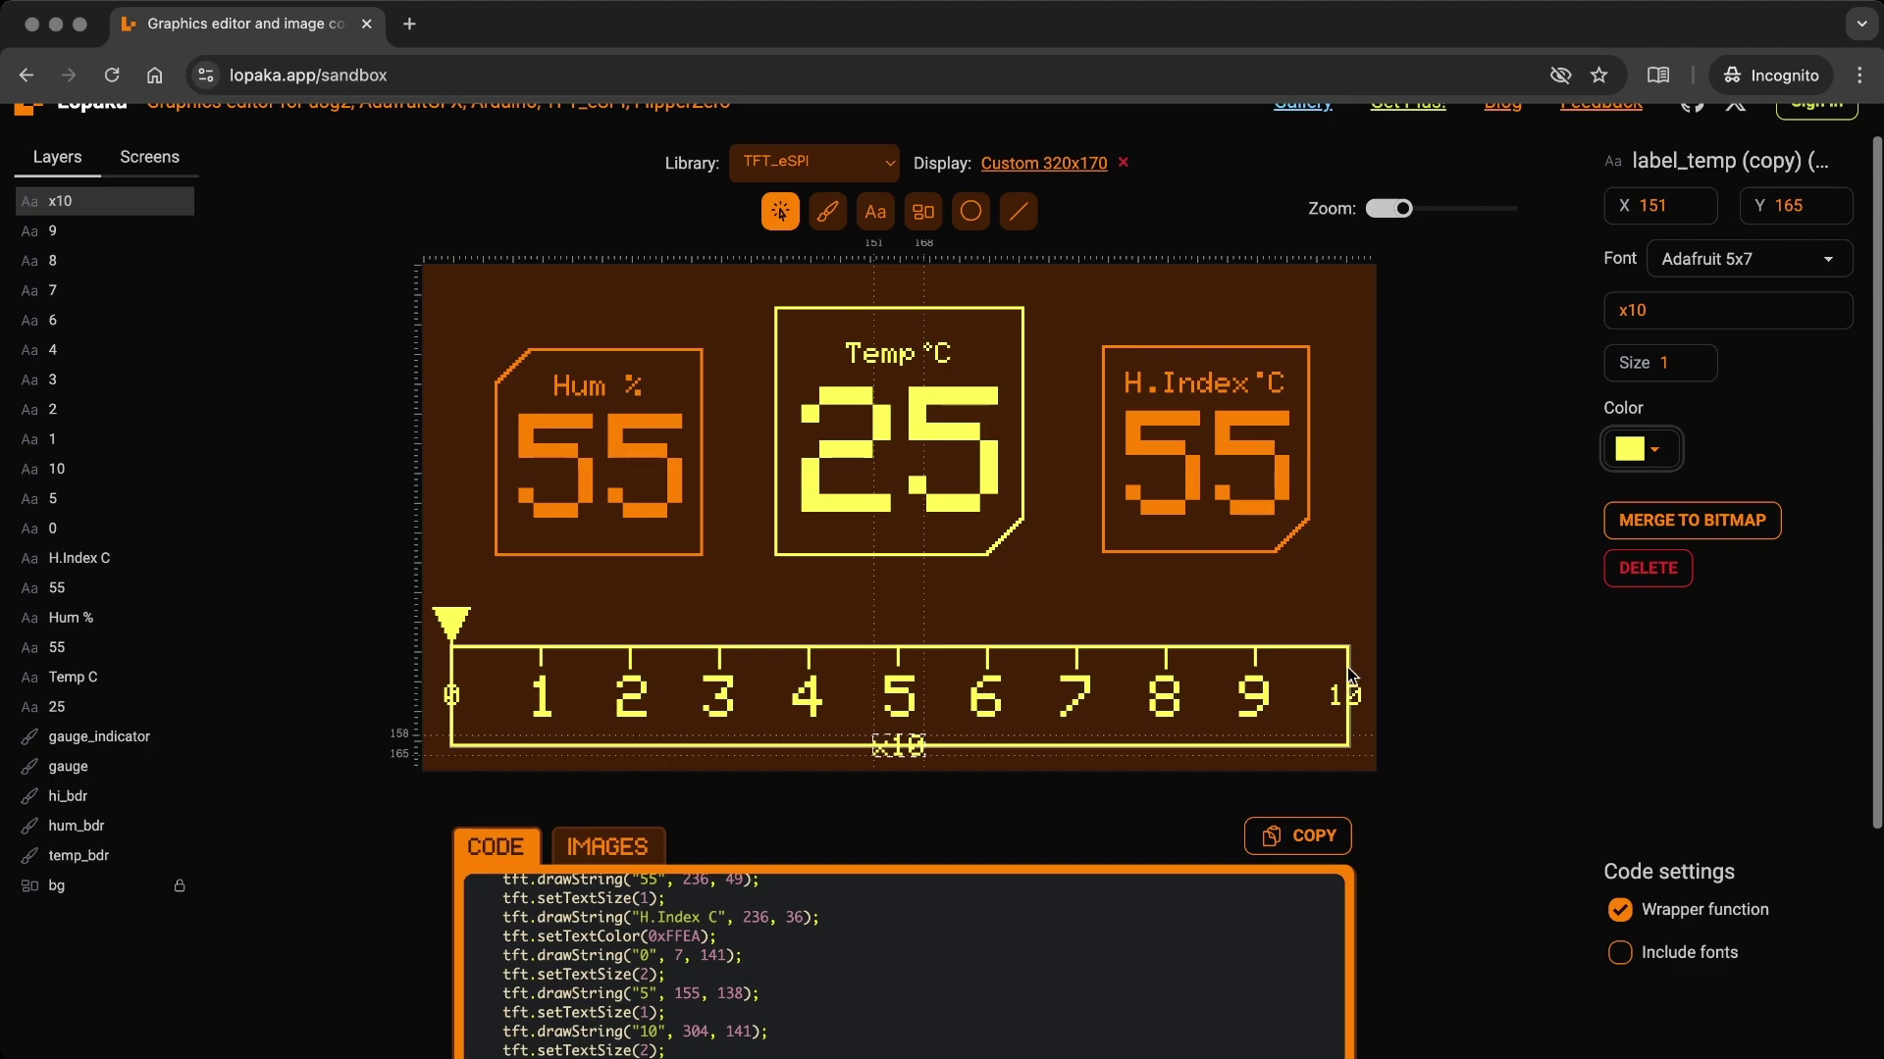
Erase the gauge outline's pixels around the x10, 0 and 10 labels so that each label sits in a gap.
{"action": "left_click", "coordinate": [1350, 671]}
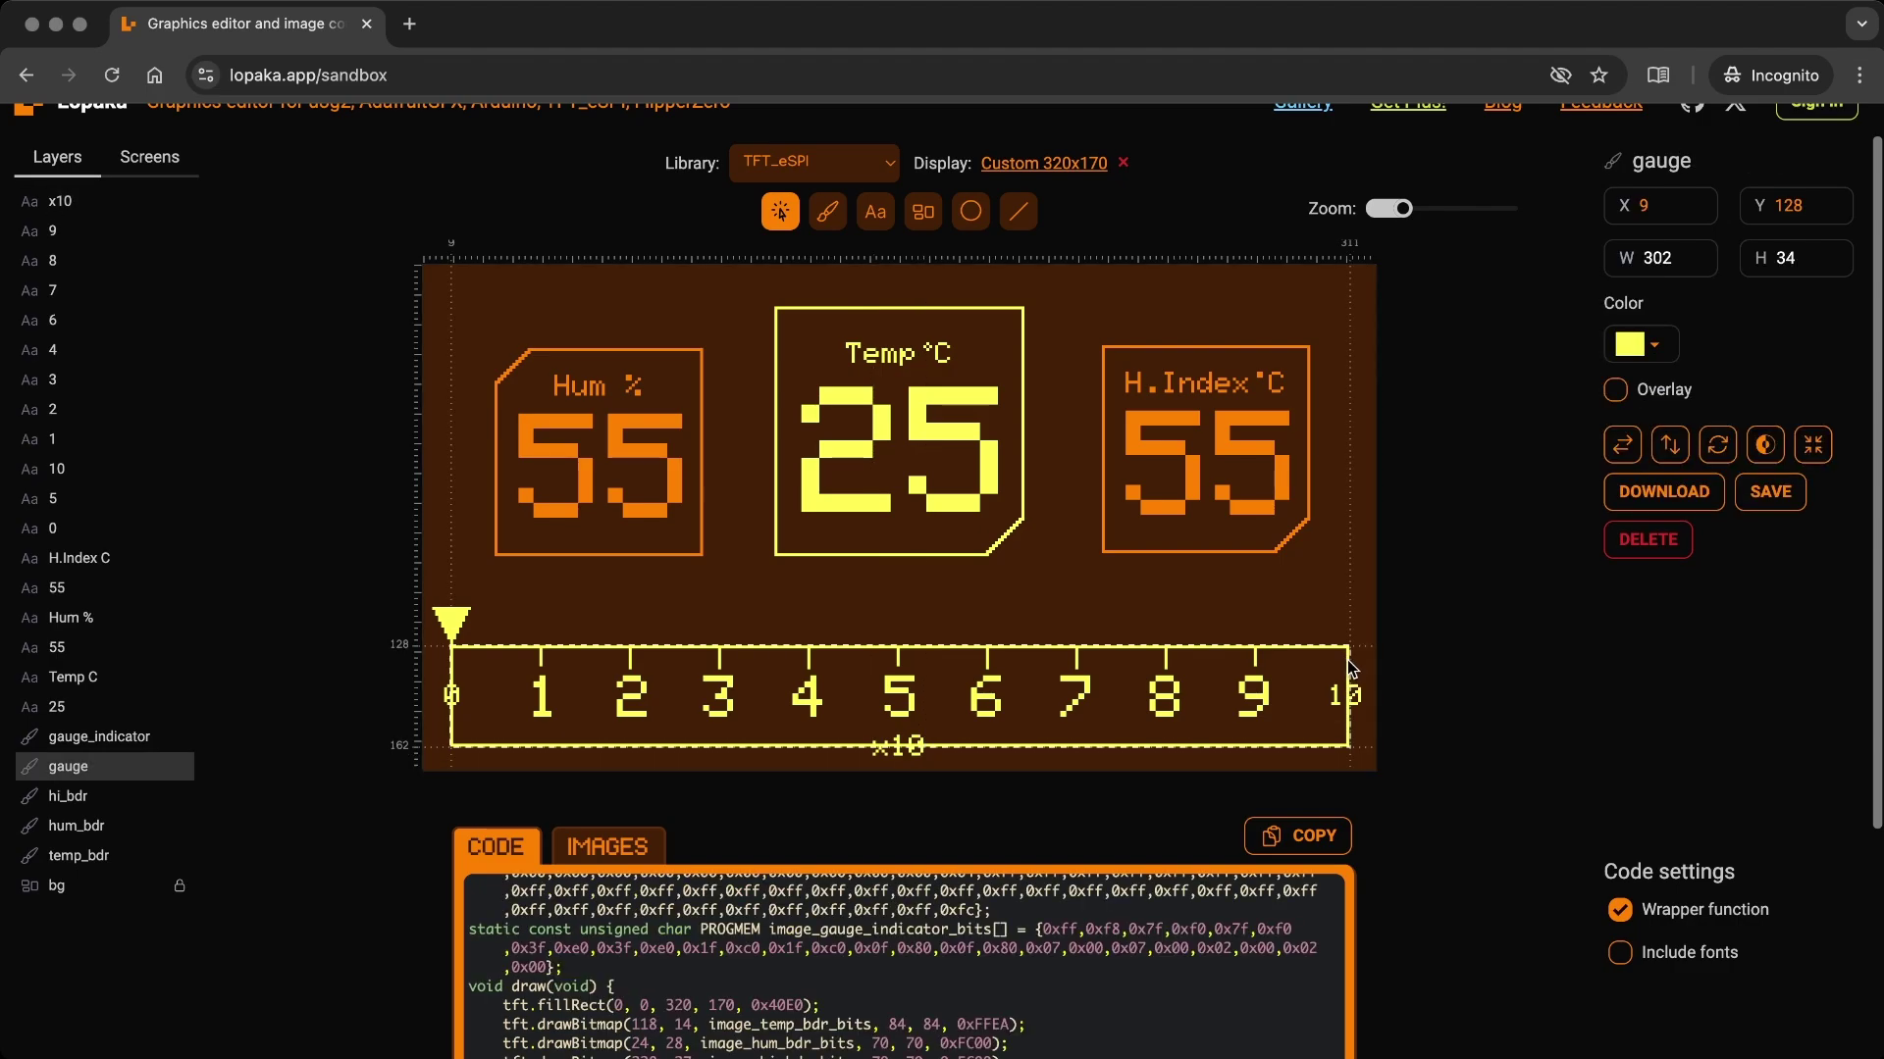
{"action": "scroll", "coordinate": [1348, 710], "scroll_direction": "up", "scroll_amount": 3}
{"action": "scroll", "coordinate": [1330, 697], "scroll_direction": "down", "scroll_amount": 3}
{"action": "scroll", "coordinate": [894, 390], "scroll_direction": "left", "scroll_amount": 4}
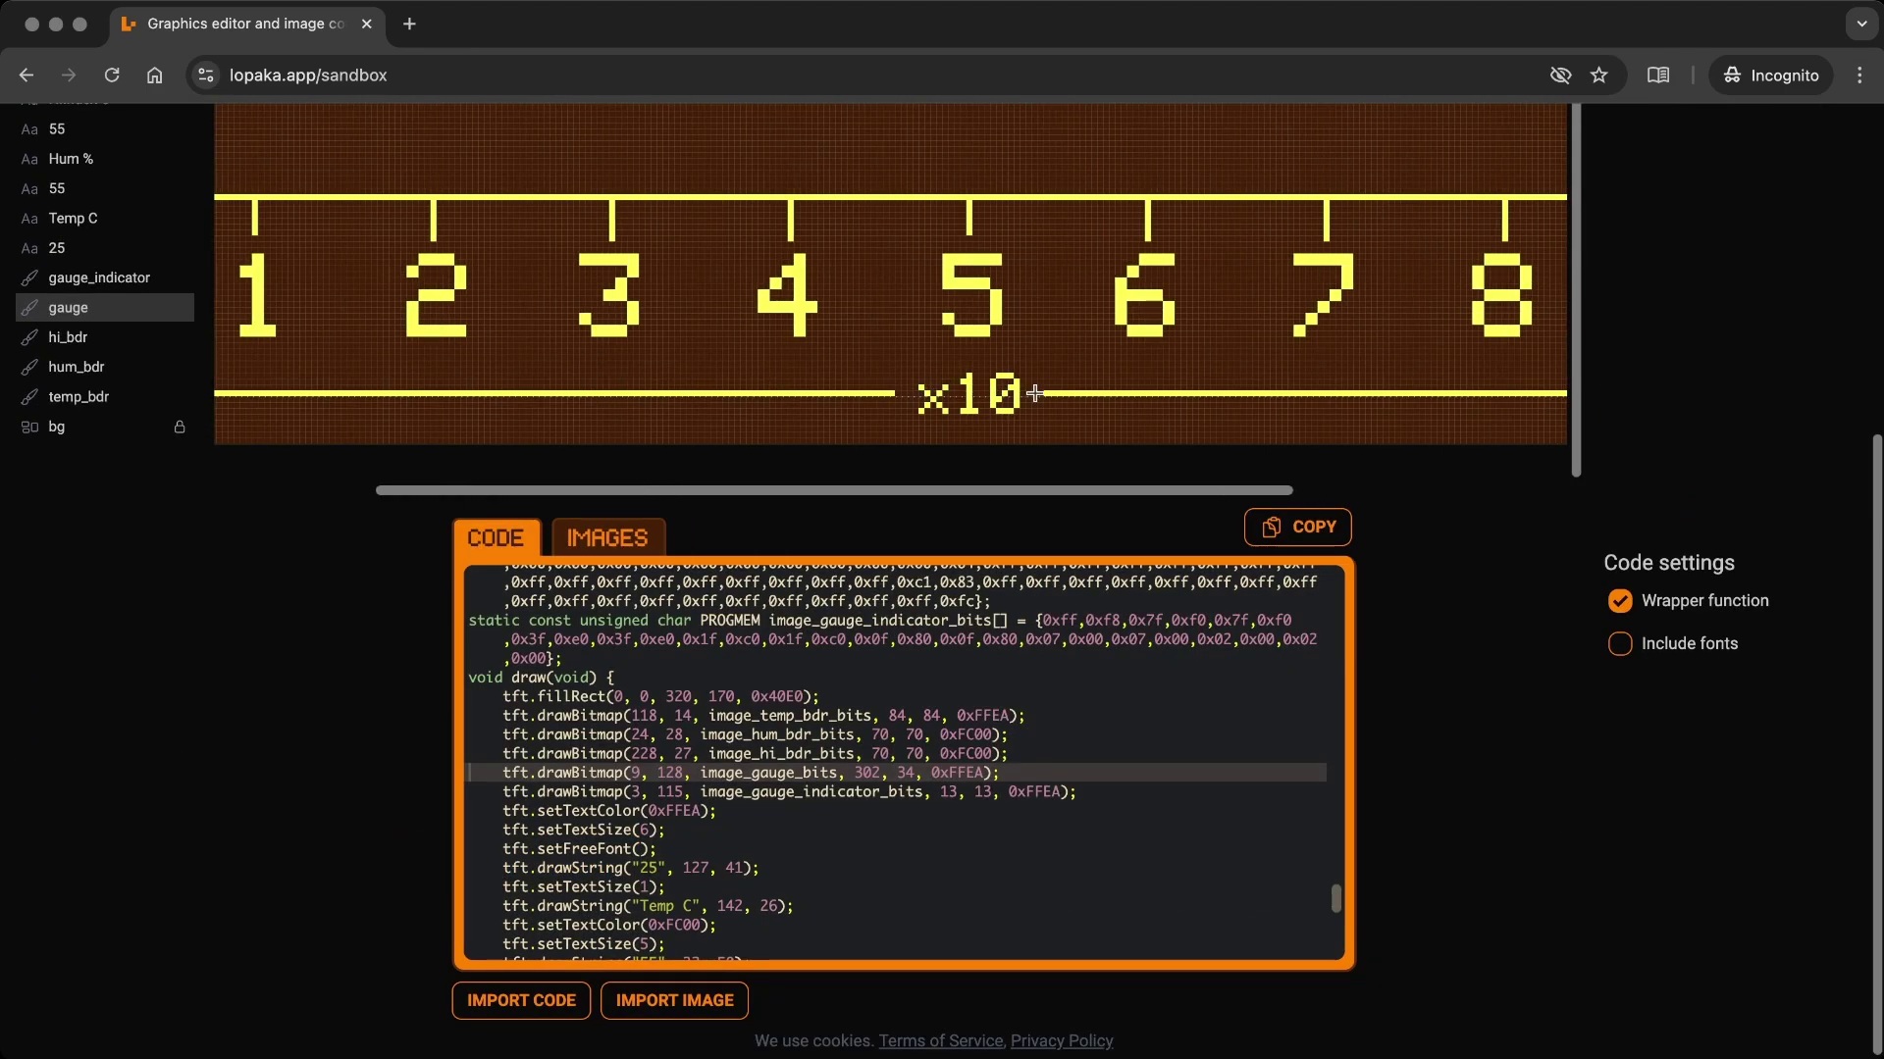
{"action": "scroll", "coordinate": [368, 338], "scroll_direction": "left", "scroll_amount": 3}
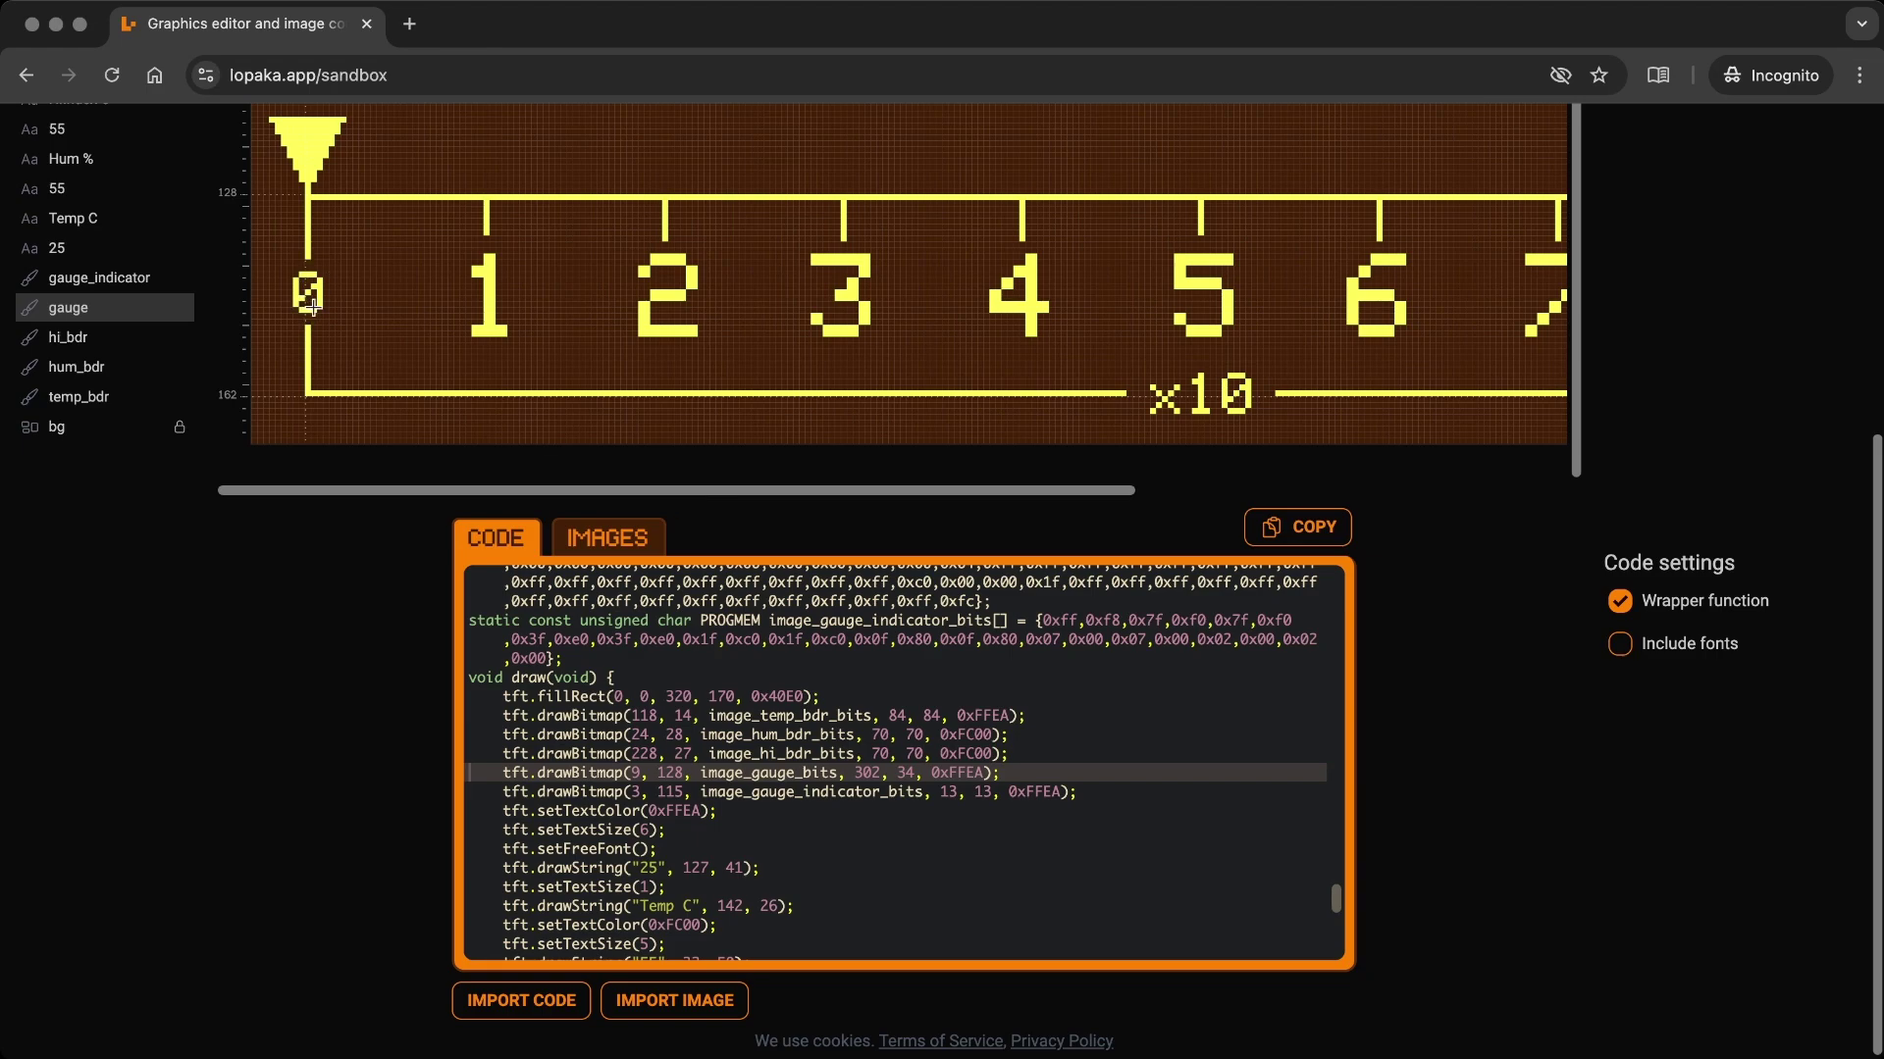
{"action": "scroll", "coordinate": [1754, 397], "scroll_direction": "up", "scroll_amount": 5}
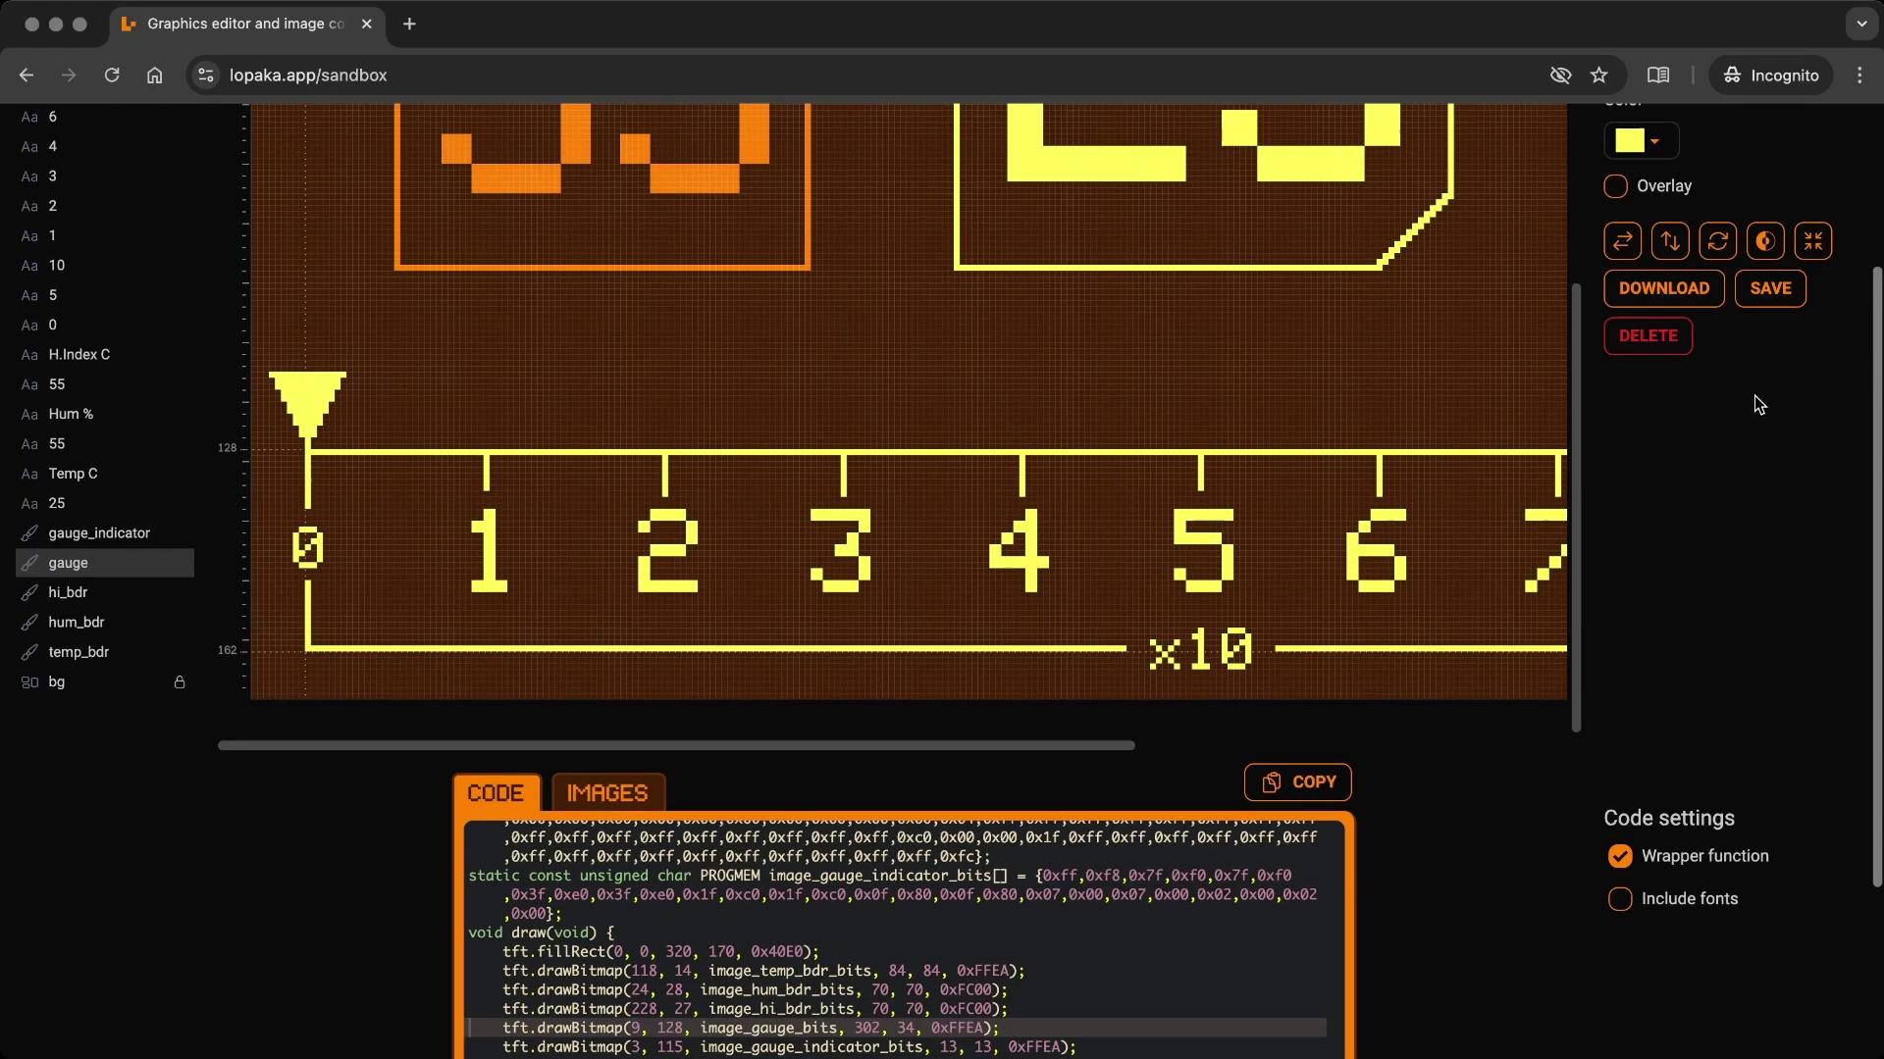
Draw a wide filled orange rectangle as a level bar above the Hum % card.
{"action": "left_click_drag", "start_coordinate": [1448, 248], "coordinate": [1403, 248]}
{"action": "left_click", "coordinate": [1458, 488]}
{"action": "left_click", "coordinate": [922, 251]}
{"action": "mouse_move", "coordinate": [498, 346]}
{"action": "left_mouse_down"}
{"action": "mouse_move", "coordinate": [698, 364]}
{"action": "mouse_move", "coordinate": [690, 340]}
{"action": "mouse_move", "coordinate": [627, 357]}
{"action": "left_mouse_up"}
{"action": "left_click", "coordinate": [1630, 475]}
{"action": "left_click", "coordinate": [707, 328]}
Paint a white square bracket, 5 wide and 14 high, around the right end of the orange humidity bar.
{"action": "left_click", "coordinate": [826, 252]}
{"action": "left_click_drag", "start_coordinate": [1403, 250], "coordinate": [1452, 249]}
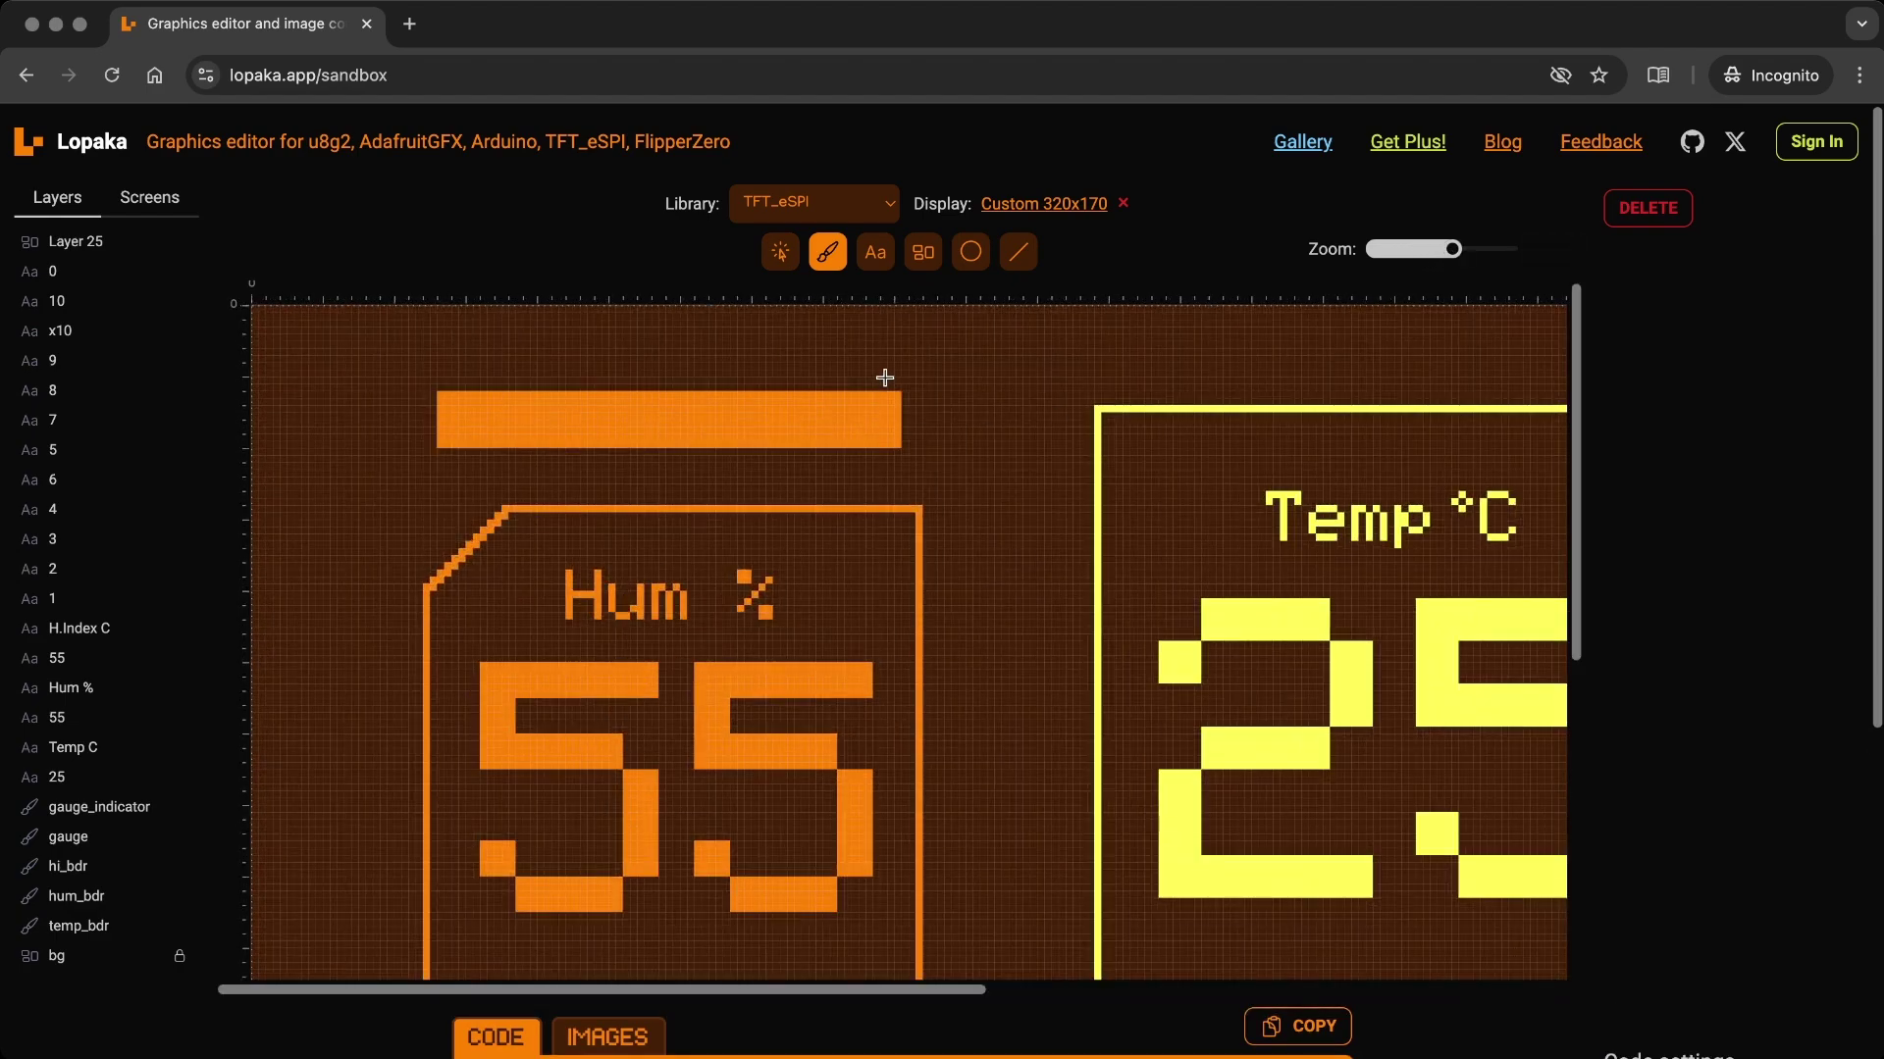
{"action": "left_click", "coordinate": [899, 374]}
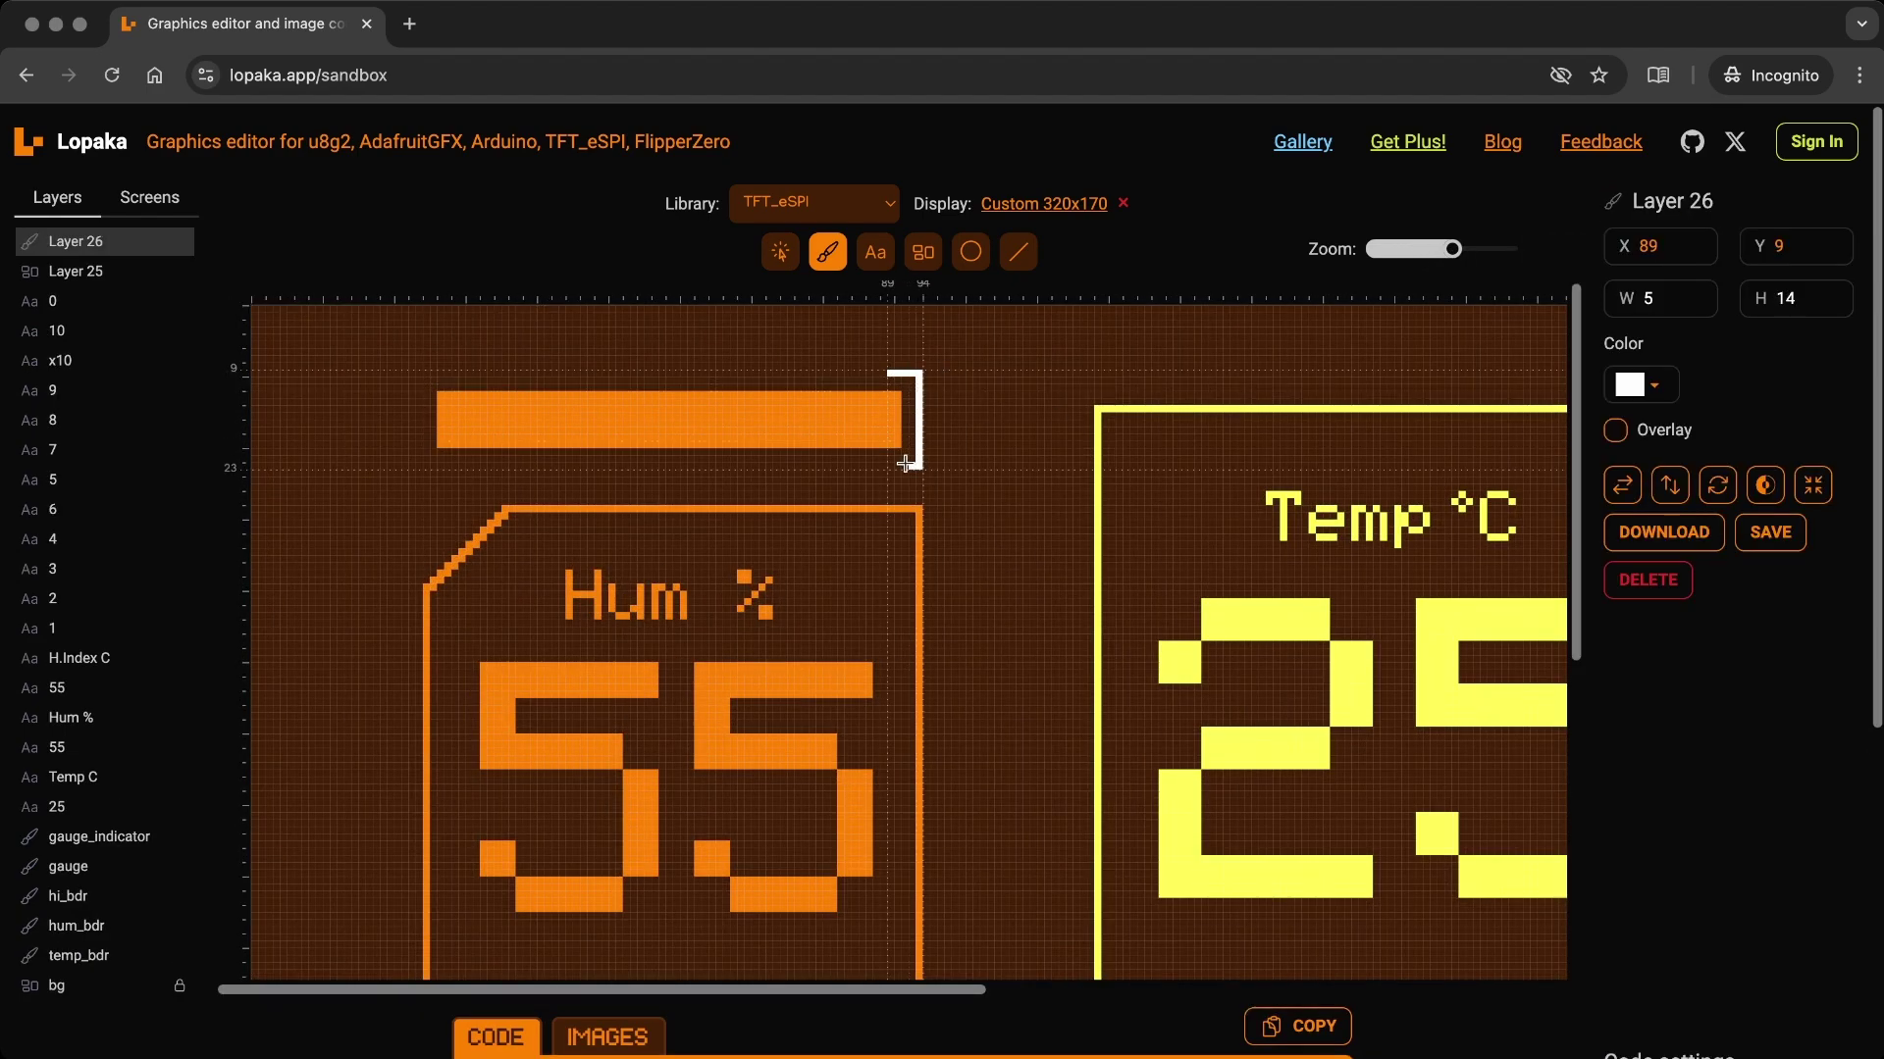
{"action": "key", "text": "Escape"}
Copy the bracket, flip it horizontally, place it at the bar's left end and merge both brackets into one bitmap.
{"action": "key", "text": "super+c"}
{"action": "key", "text": "super+v"}
{"action": "left_click_drag", "start_coordinate": [905, 464], "coordinate": [445, 448]}
{"action": "left_click", "coordinate": [1622, 485]}
{"action": "left_click", "coordinate": [561, 434]}
{"action": "left_click", "coordinate": [449, 469]}
{"action": "left_click", "coordinate": [921, 451], "text": "shift"}
{"action": "left_click", "coordinate": [1690, 246]}
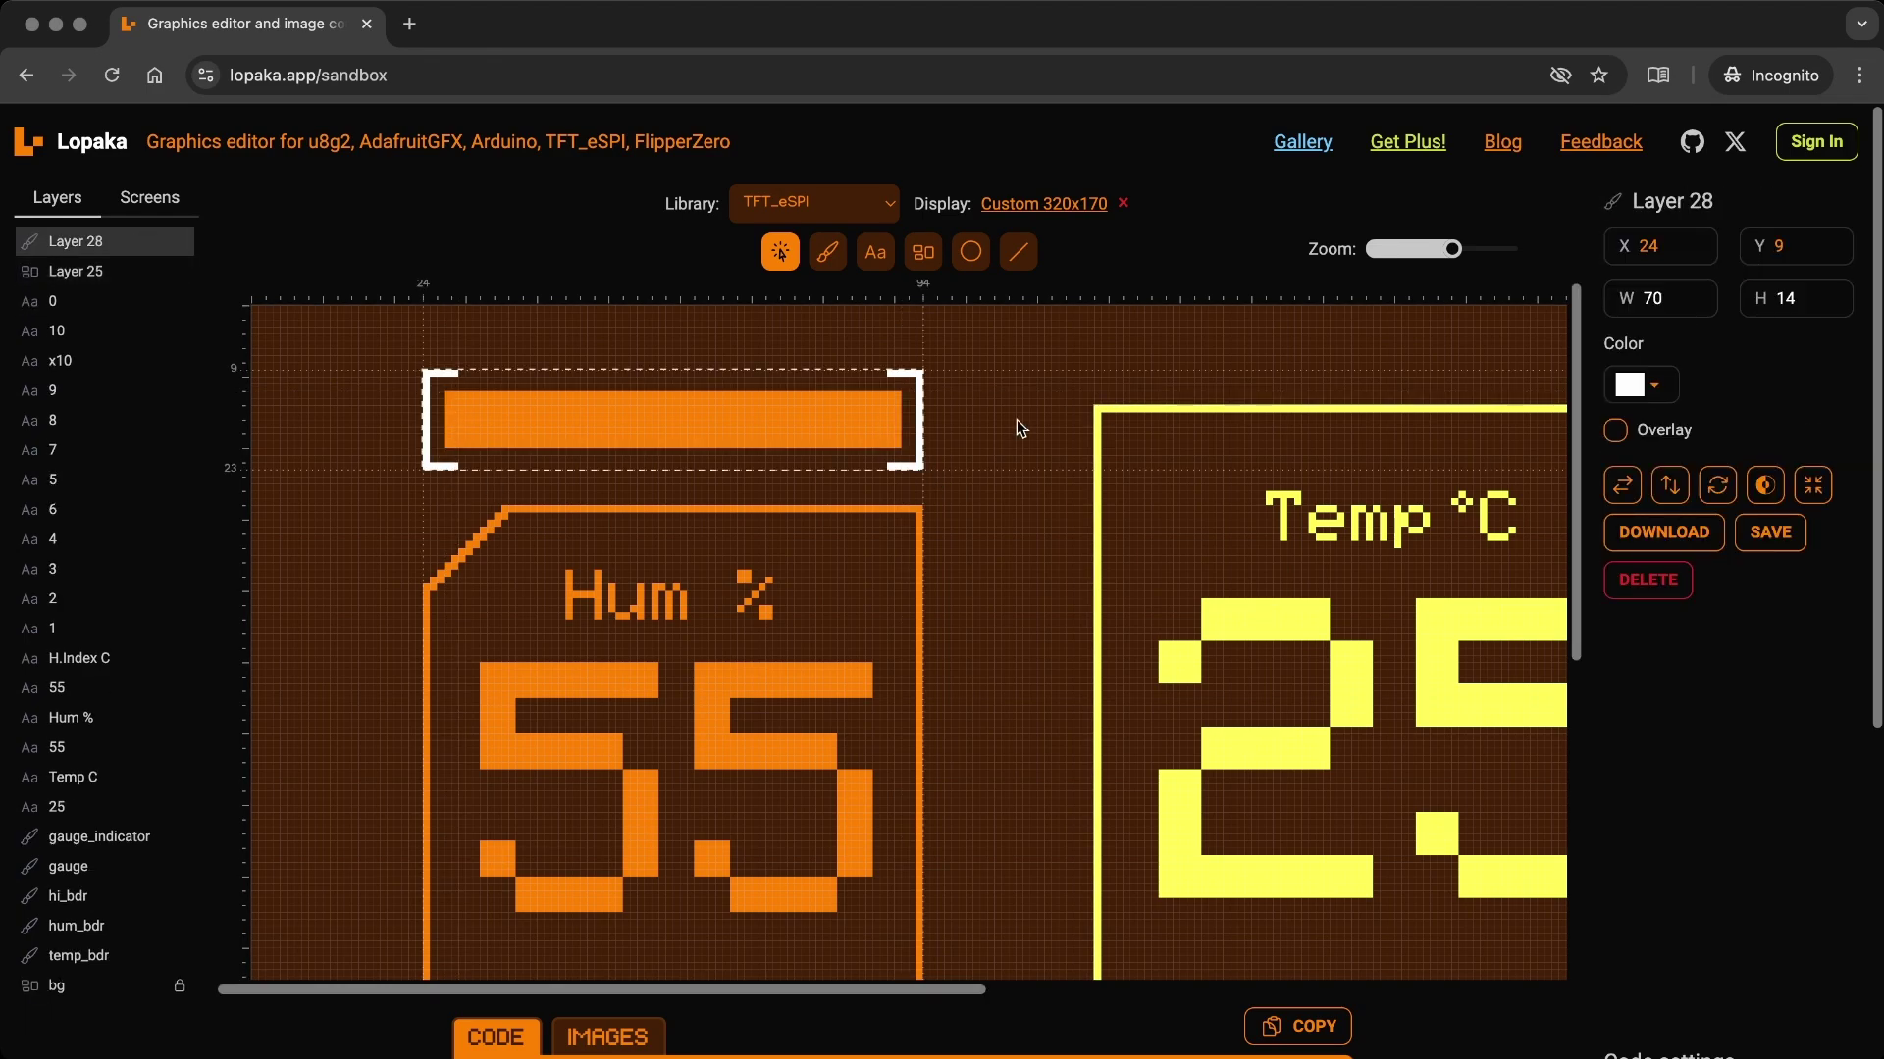
Draw a three-line connector from the right bracket out to X 105, down to Y 63 and back to the Hum % card.
{"action": "left_click", "coordinate": [1018, 251]}
{"action": "left_click_drag", "start_coordinate": [916, 412], "coordinate": [1001, 414]}
{"action": "scroll", "coordinate": [998, 416], "scroll_direction": "down", "scroll_amount": 2}
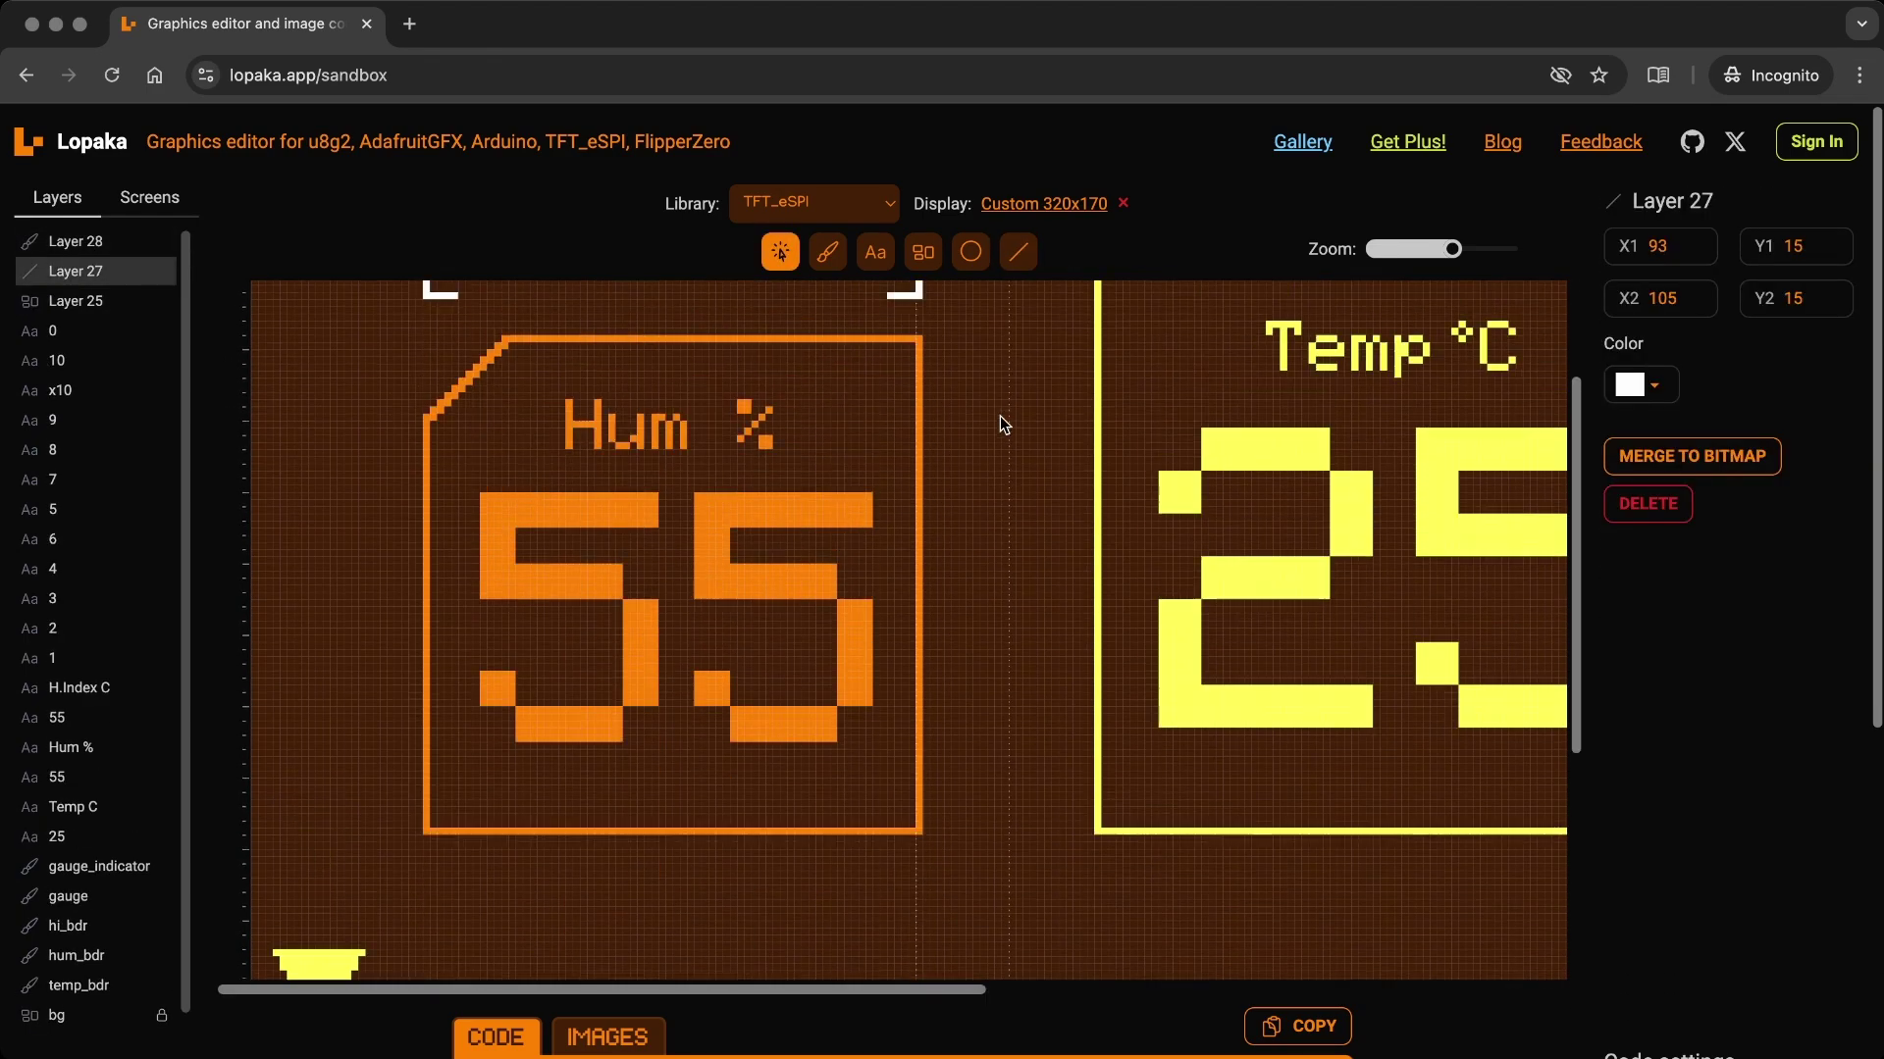
{"action": "scroll", "coordinate": [999, 416], "scroll_direction": "up", "scroll_amount": 2}
{"action": "key", "text": "ctrl+d"}
{"action": "mouse_move", "coordinate": [977, 348]}
{"action": "left_mouse_down"}
{"action": "mouse_move", "coordinate": [962, 684]}
{"action": "mouse_move", "coordinate": [1003, 639]}
{"action": "mouse_move", "coordinate": [1006, 684]}
{"action": "left_mouse_up"}
{"action": "key", "text": "l"}
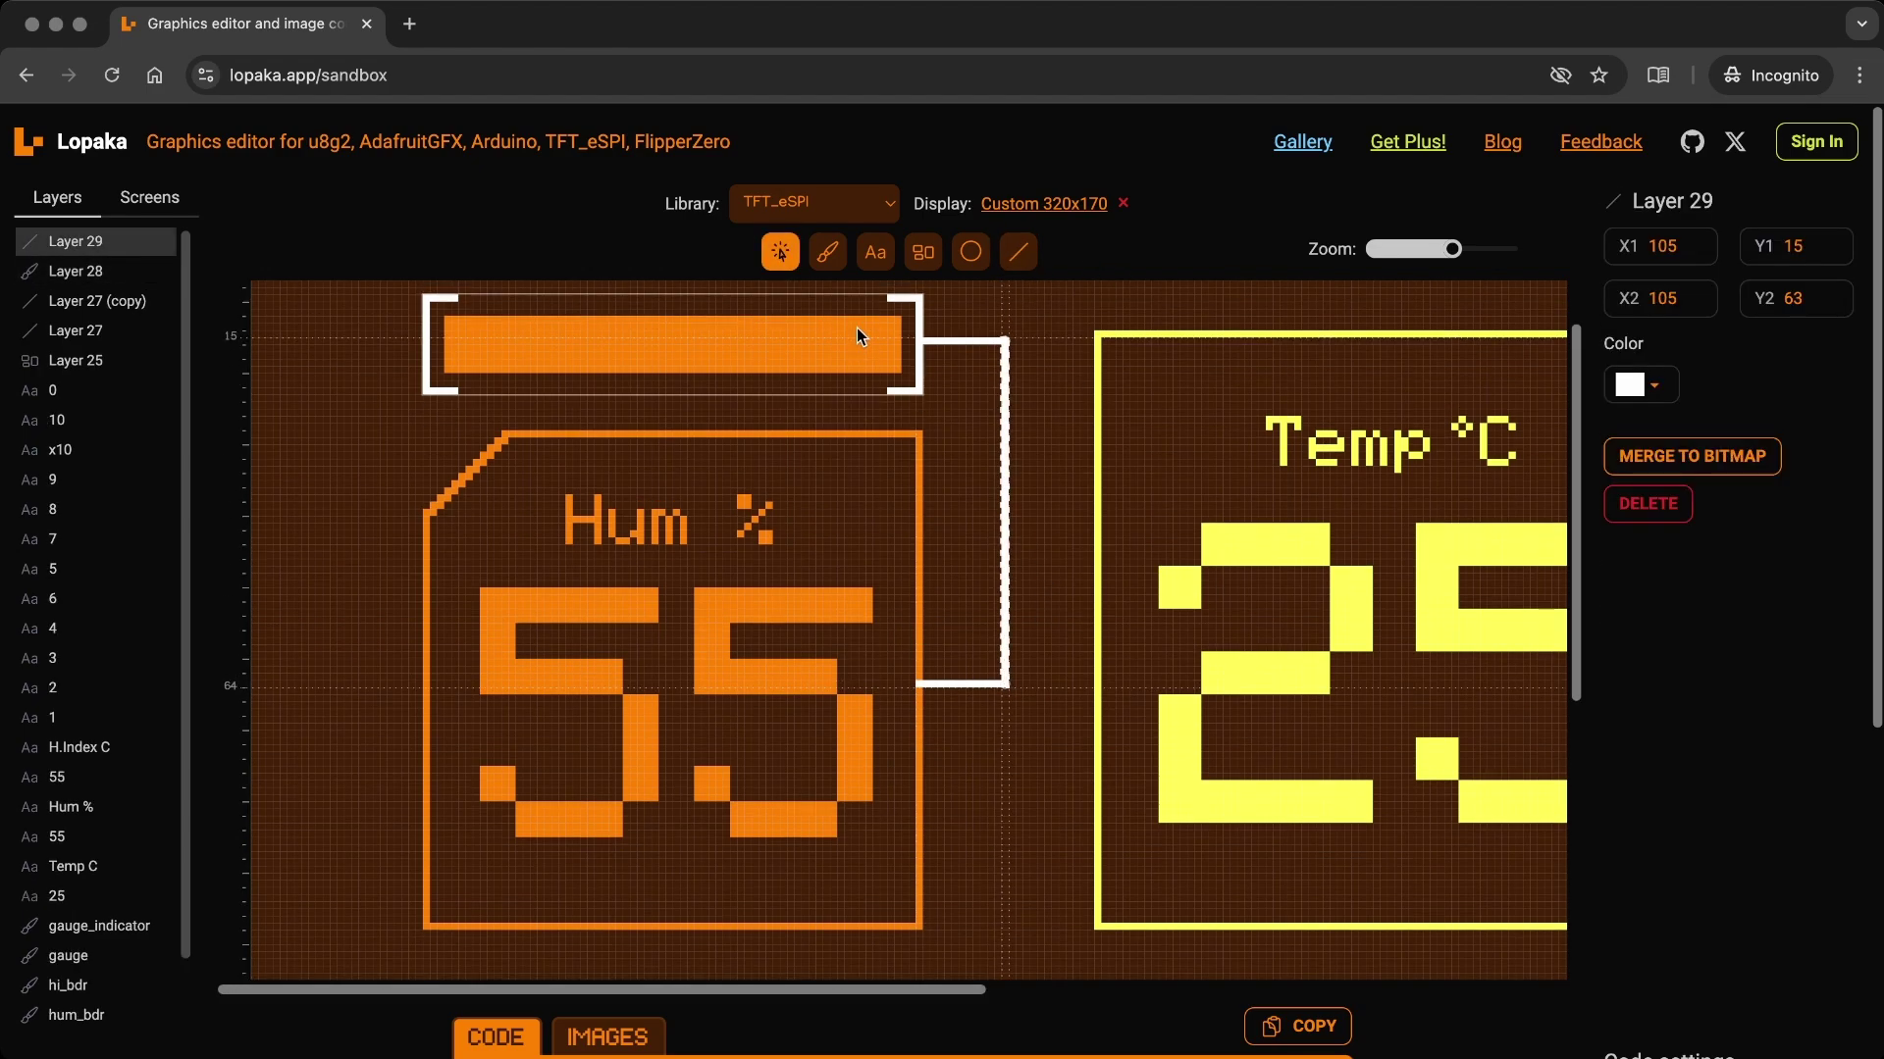
Merge the three connector lines with the bracket bitmap and colour the result orange.
{"action": "left_click", "coordinate": [981, 683]}
{"action": "left_click", "coordinate": [1005, 592], "text": "shift"}
{"action": "left_click", "coordinate": [966, 341], "text": "shift"}
{"action": "left_click", "coordinate": [920, 373], "text": "shift"}
{"action": "left_click", "coordinate": [1704, 245]}
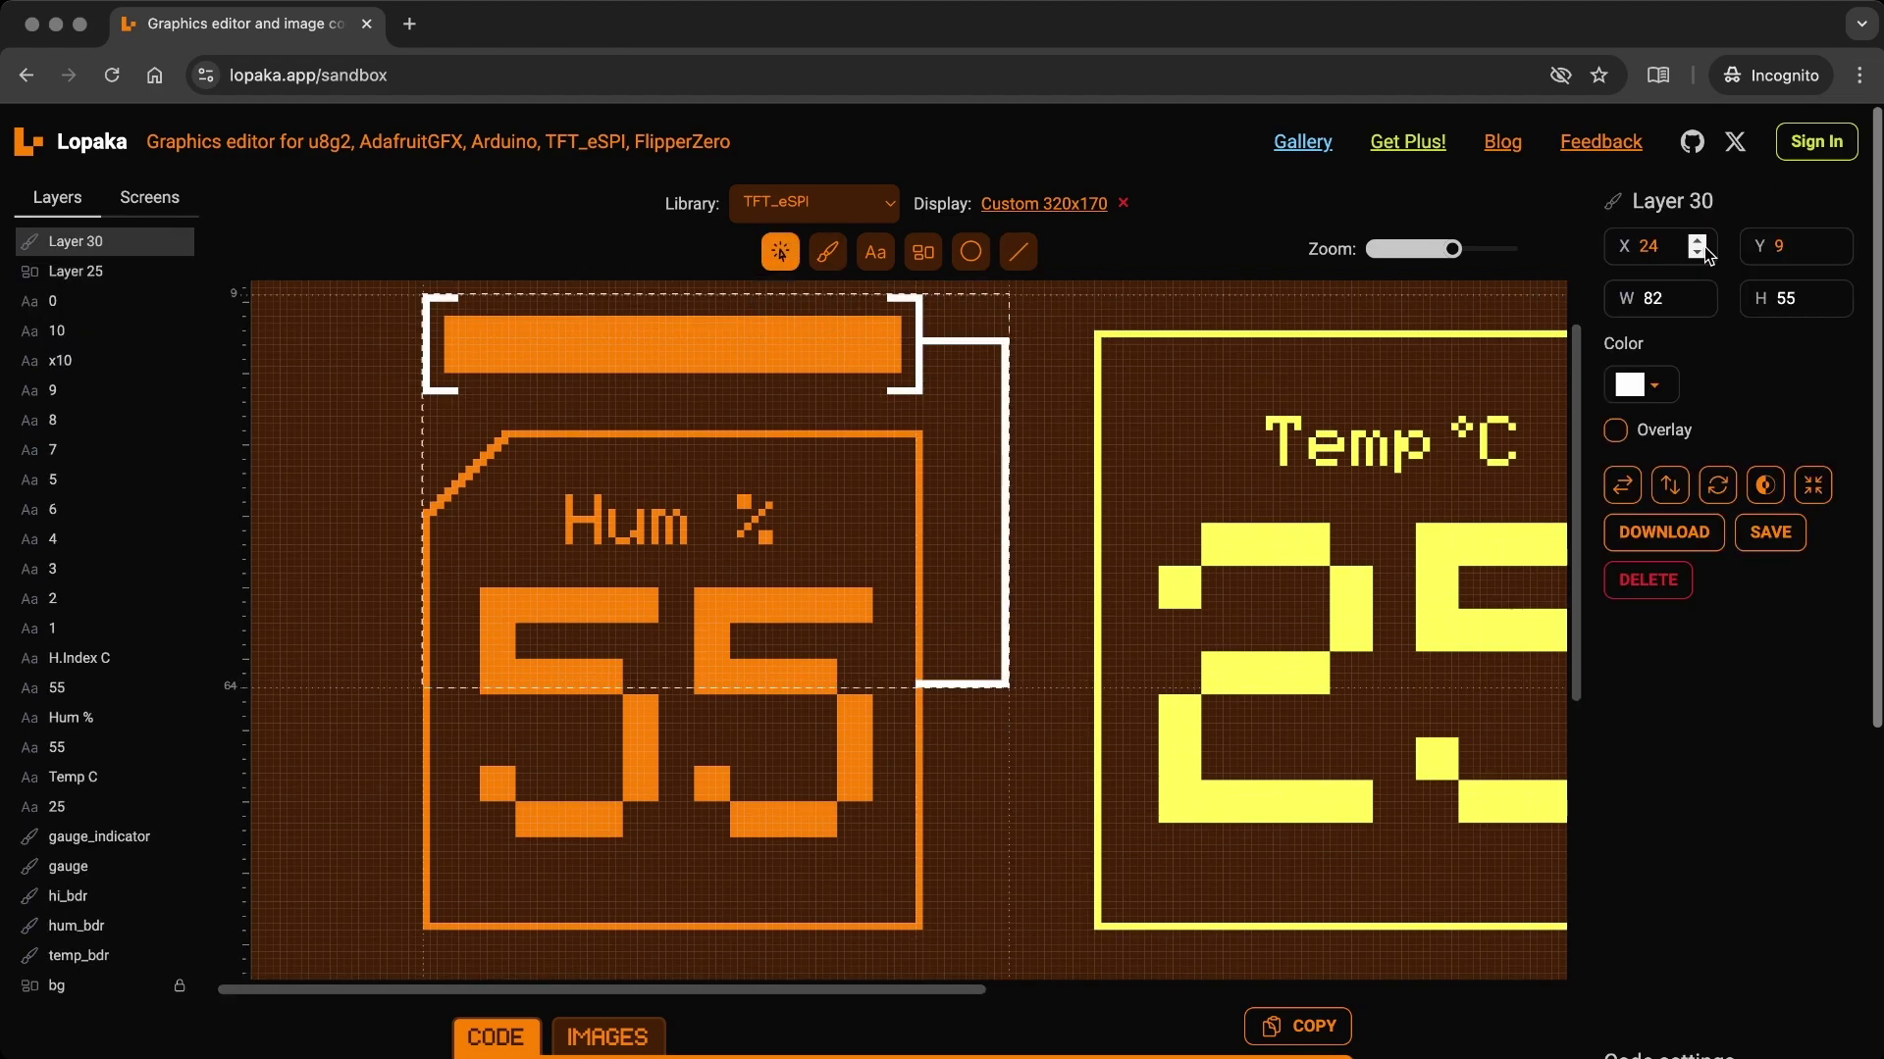
{"action": "left_click", "coordinate": [1640, 383]}
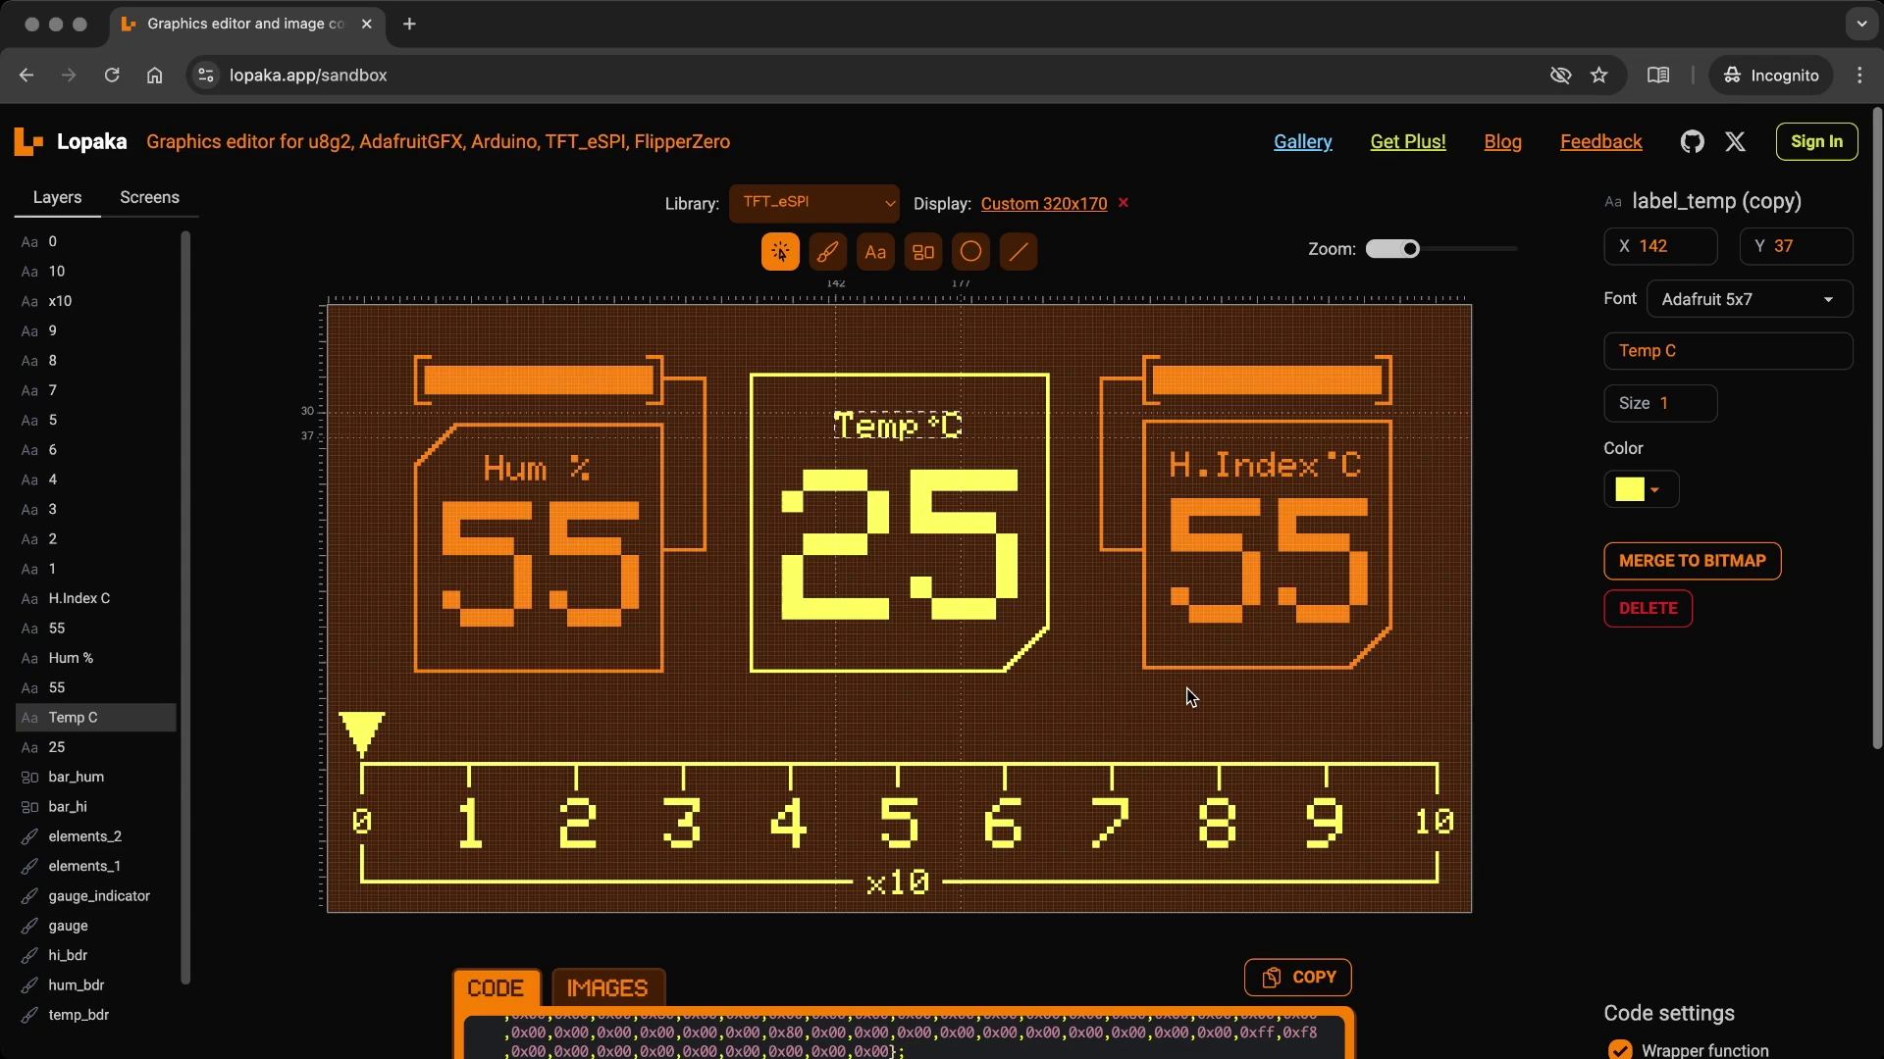
Paint the left half of a white line ornament, about 21 by 16 pixels, above the Temp C card.
{"action": "left_click", "coordinate": [945, 332]}
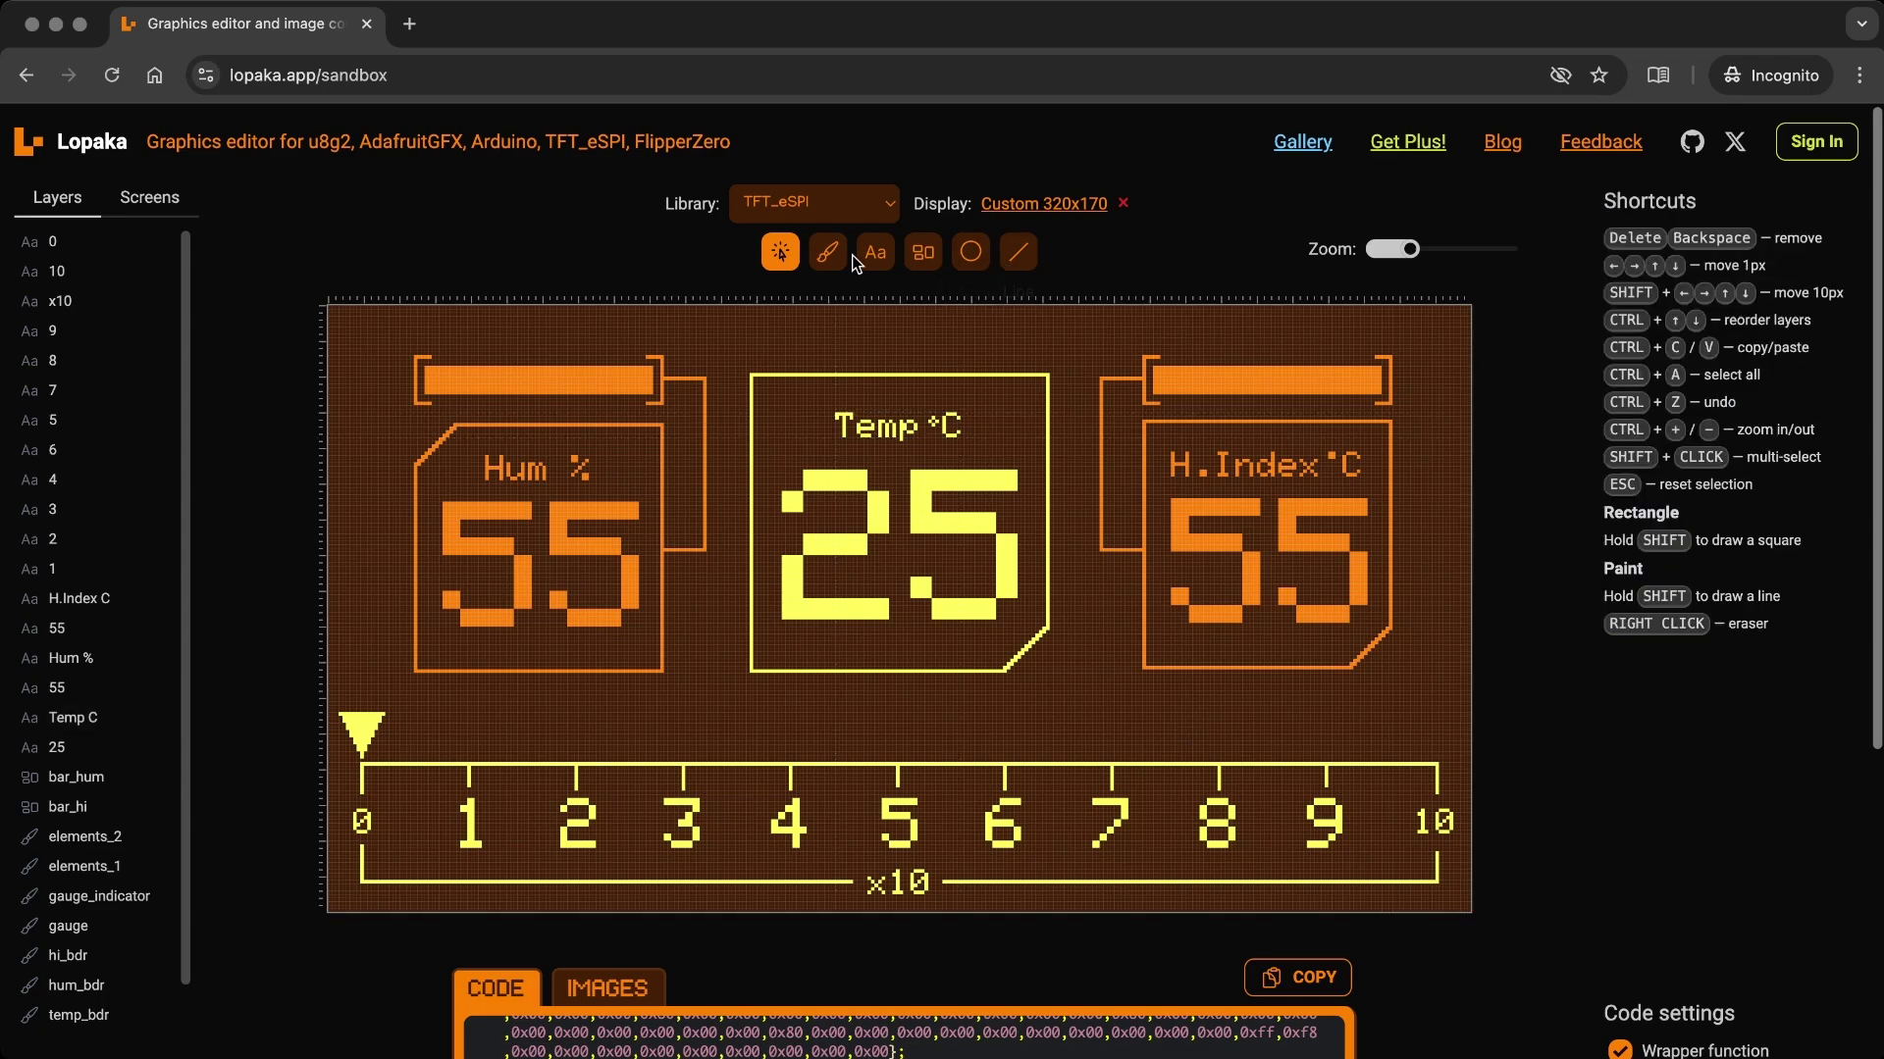
{"action": "left_click", "coordinate": [827, 252]}
{"action": "left_click_drag", "start_coordinate": [901, 312], "coordinate": [893, 322]}
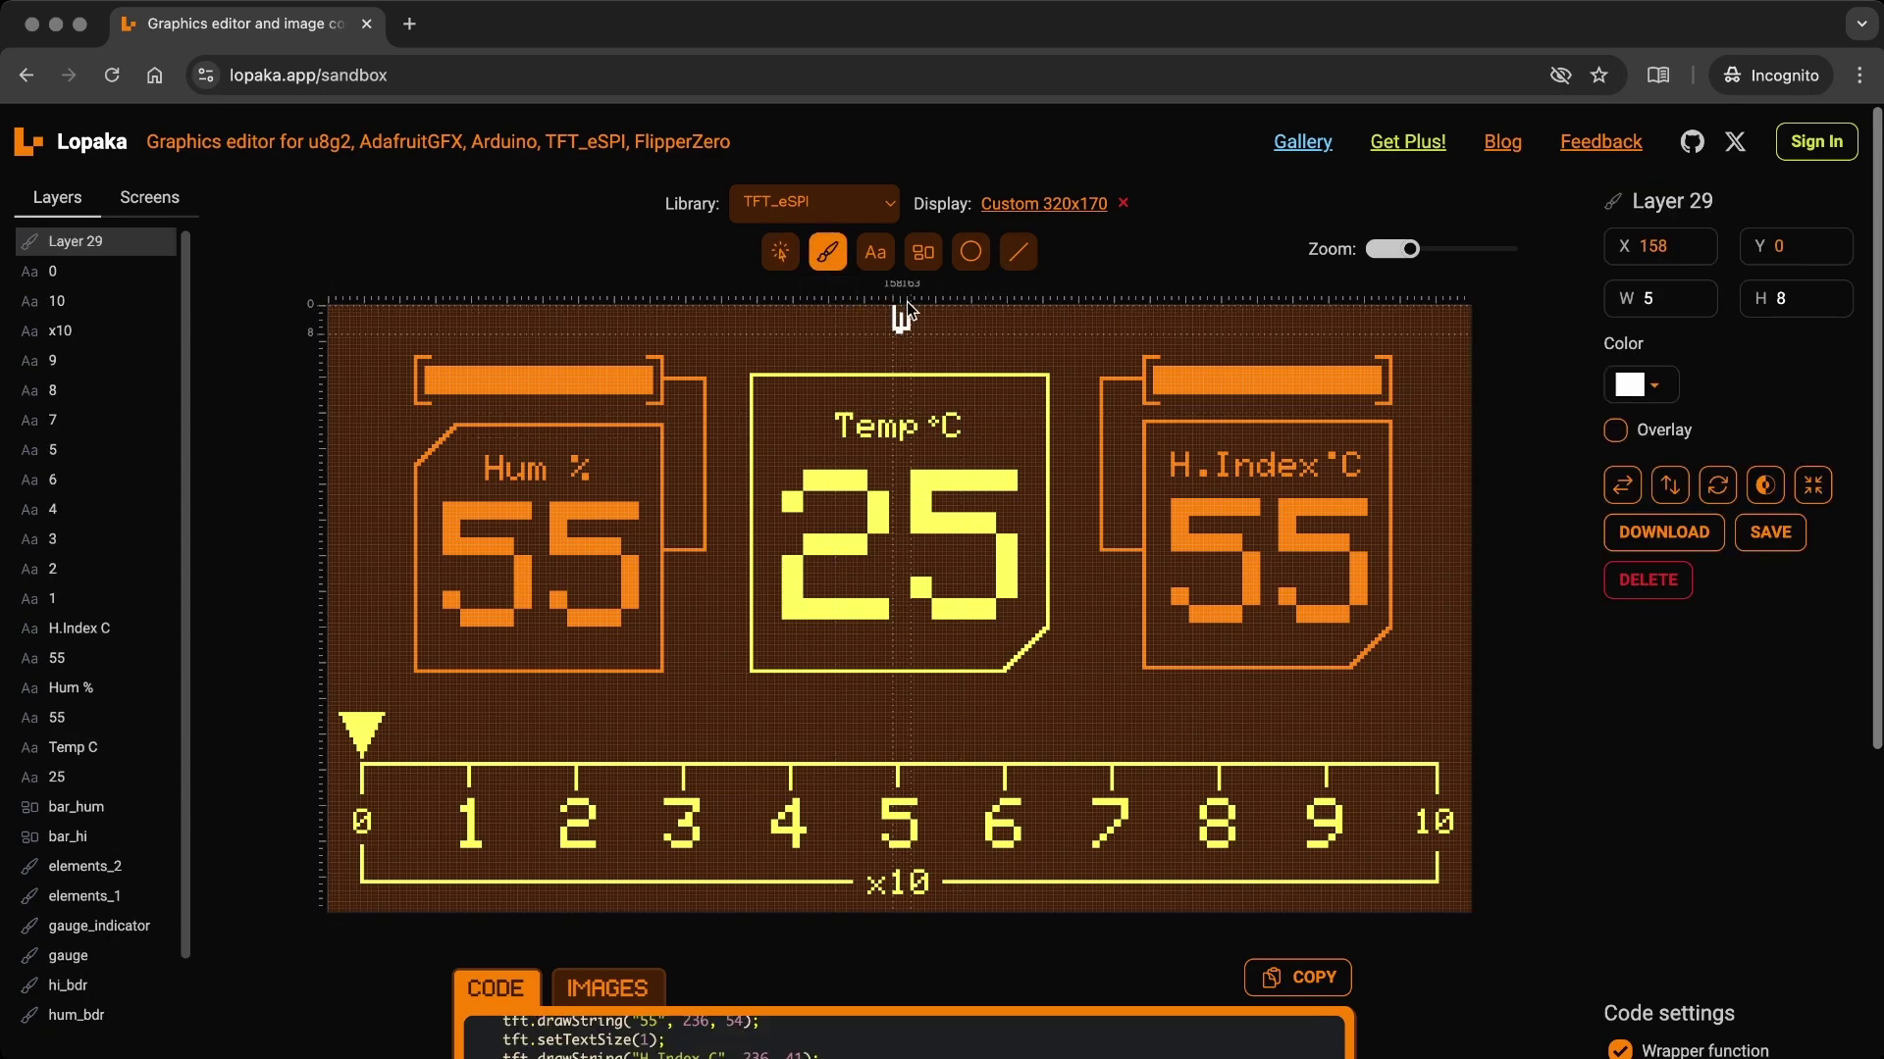
{"action": "scroll", "coordinate": [907, 312], "scroll_direction": "up", "scroll_amount": 2}
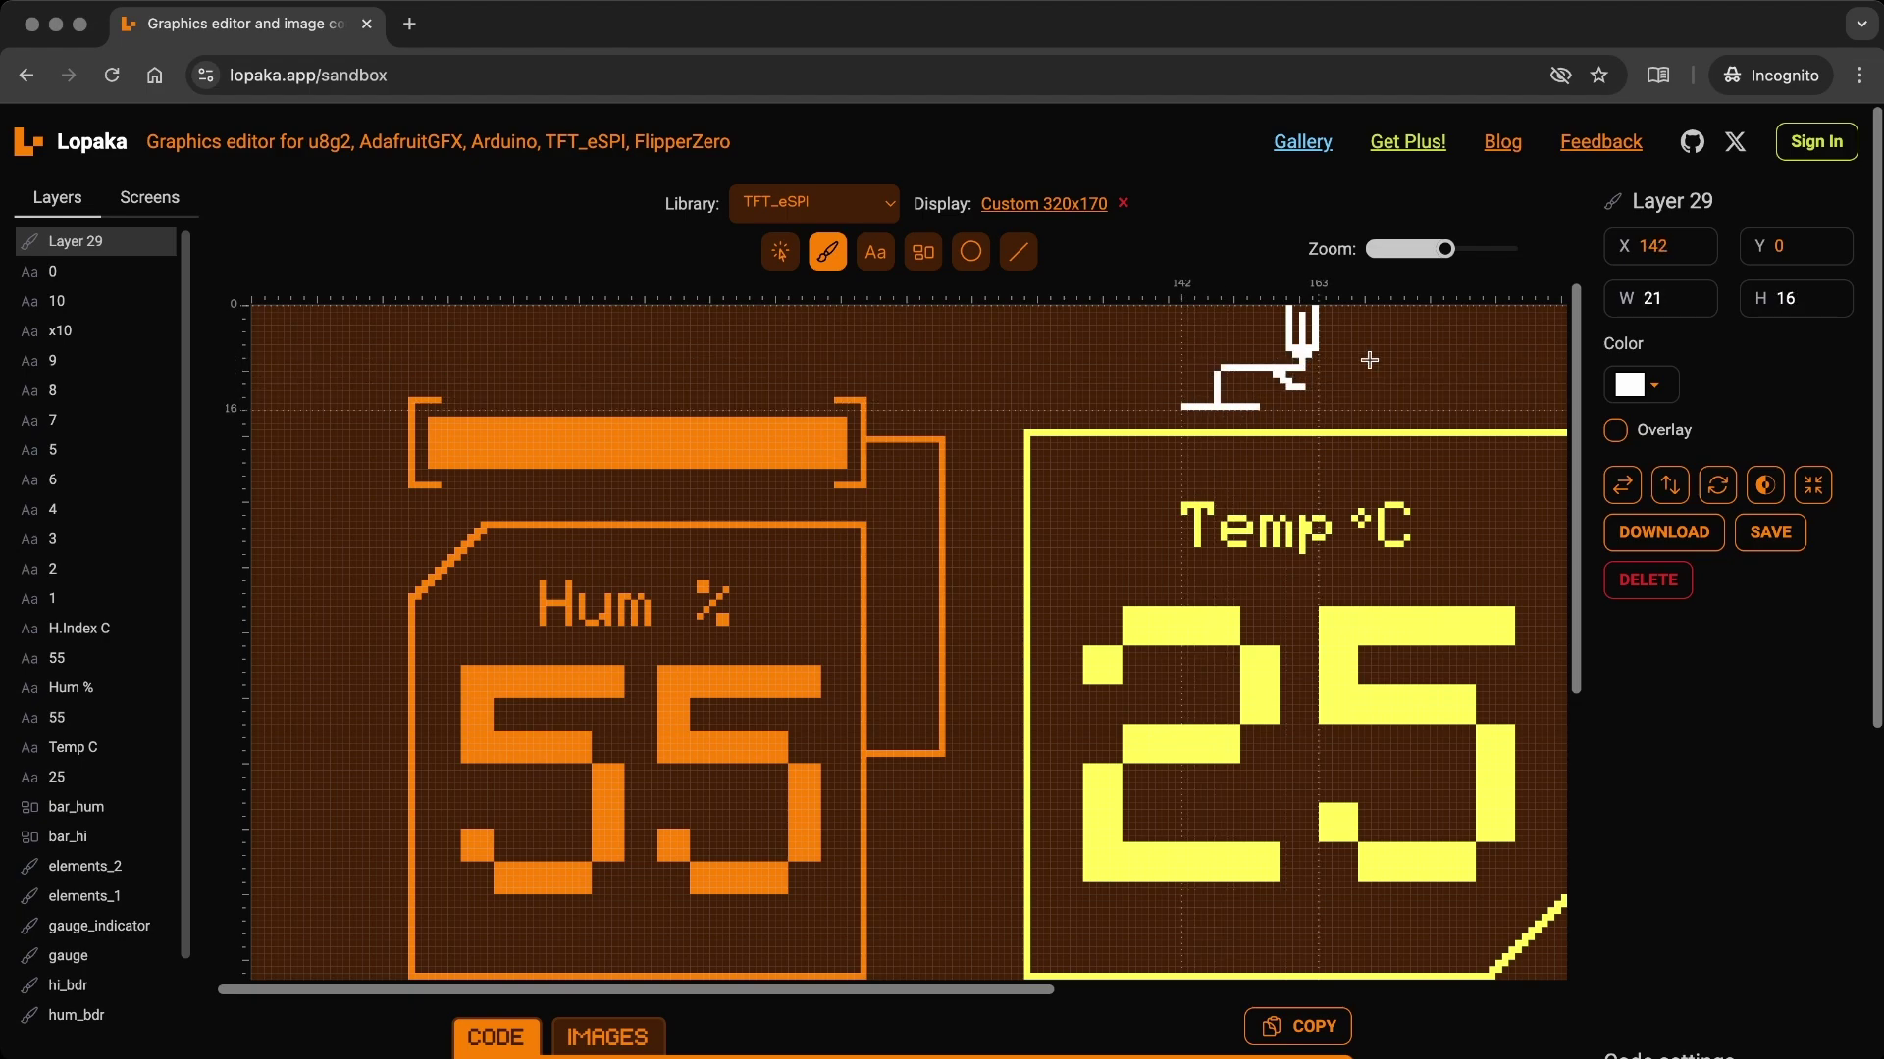
Copy the half ornament, flip it horizontally, align it as the right half and merge both into one bitmap.
{"action": "left_click", "coordinate": [780, 251]}
{"action": "left_click", "coordinate": [1275, 369]}
{"action": "key", "text": "ctrl+c"}
{"action": "key", "text": "ctrl+v"}
{"action": "left_click", "coordinate": [1621, 484]}
{"action": "left_click_drag", "start_coordinate": [1295, 404], "coordinate": [1386, 390]}
{"action": "left_click", "coordinate": [1265, 369], "text": "shift"}
{"action": "left_click", "coordinate": [1654, 255]}
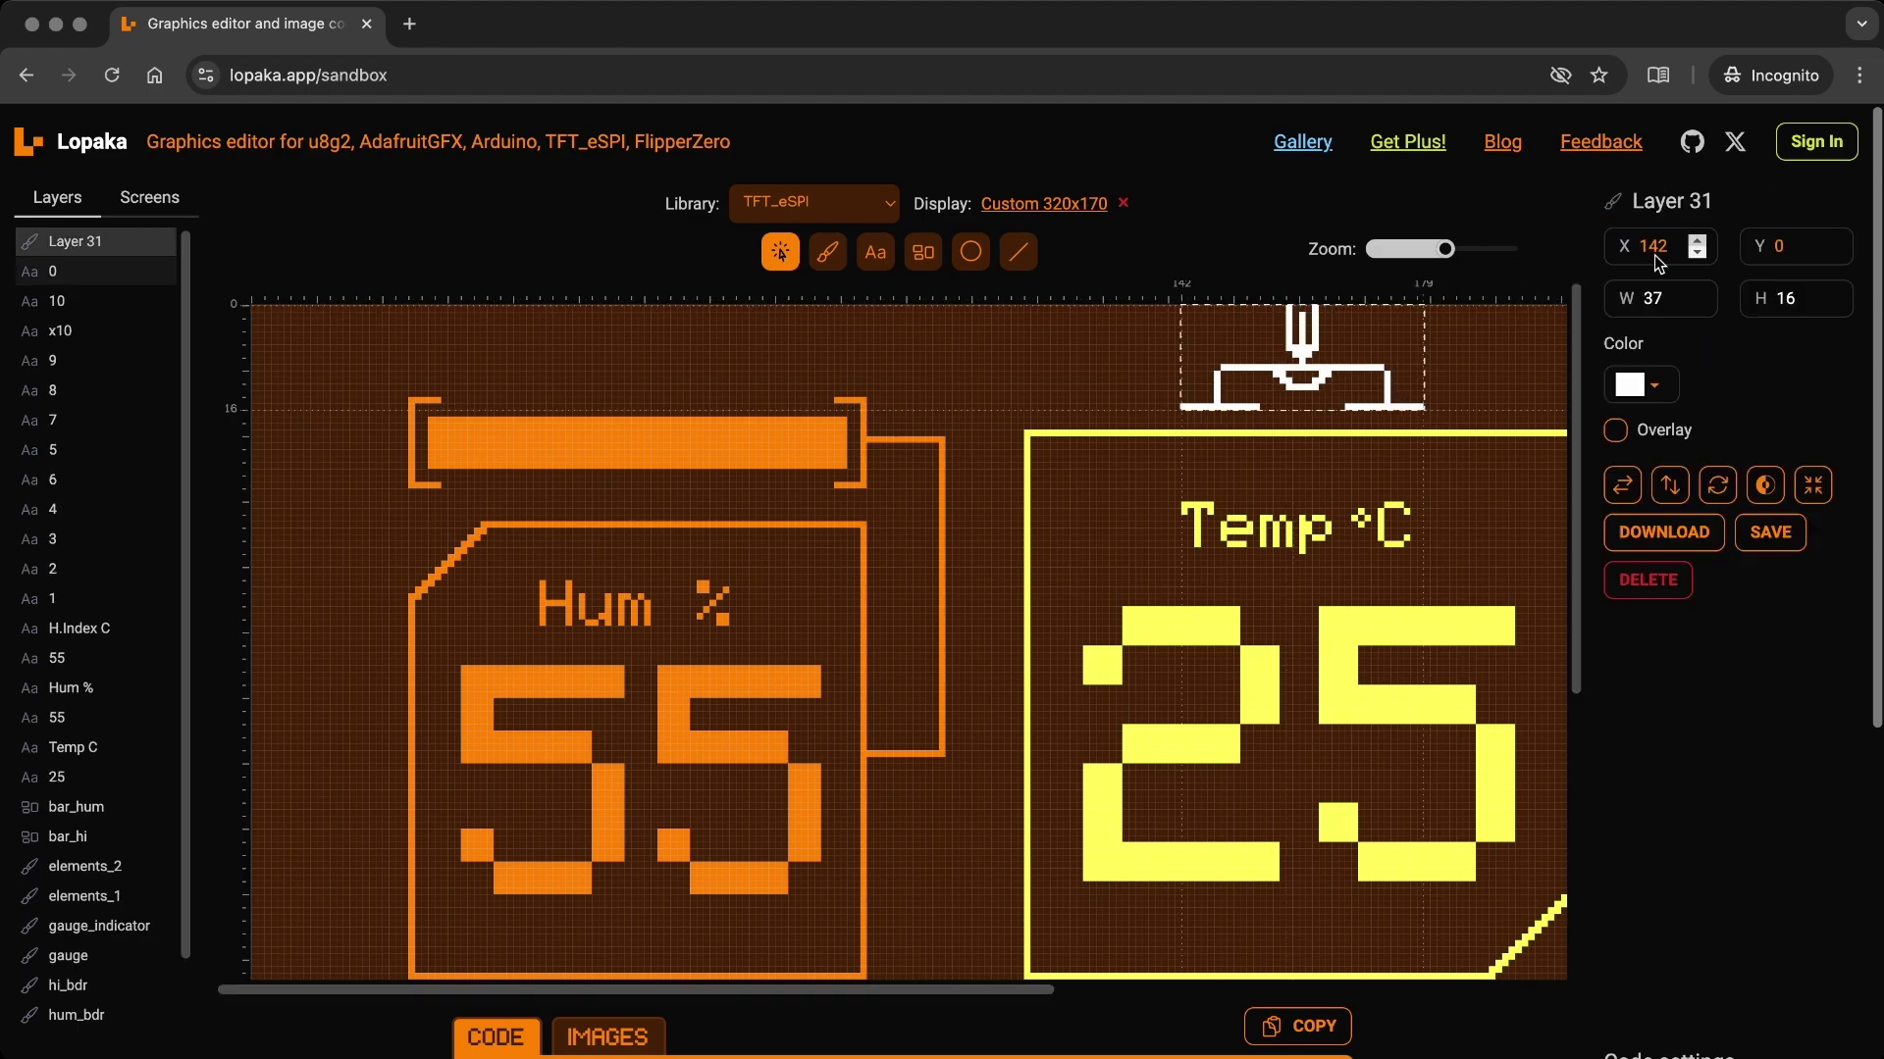
Nudge the merged ornament above the Temp C card one pixel left and colour it yellow.
{"action": "scroll", "coordinate": [917, 344], "scroll_direction": "down", "scroll_amount": 3}
{"action": "key", "text": "Left"}
{"action": "left_click", "coordinate": [1640, 383]}
{"action": "left_click", "coordinate": [1697, 594]}
{"action": "left_click", "coordinate": [1057, 327]}
{"action": "scroll", "coordinate": [866, 332], "scroll_direction": "down", "scroll_amount": 3}
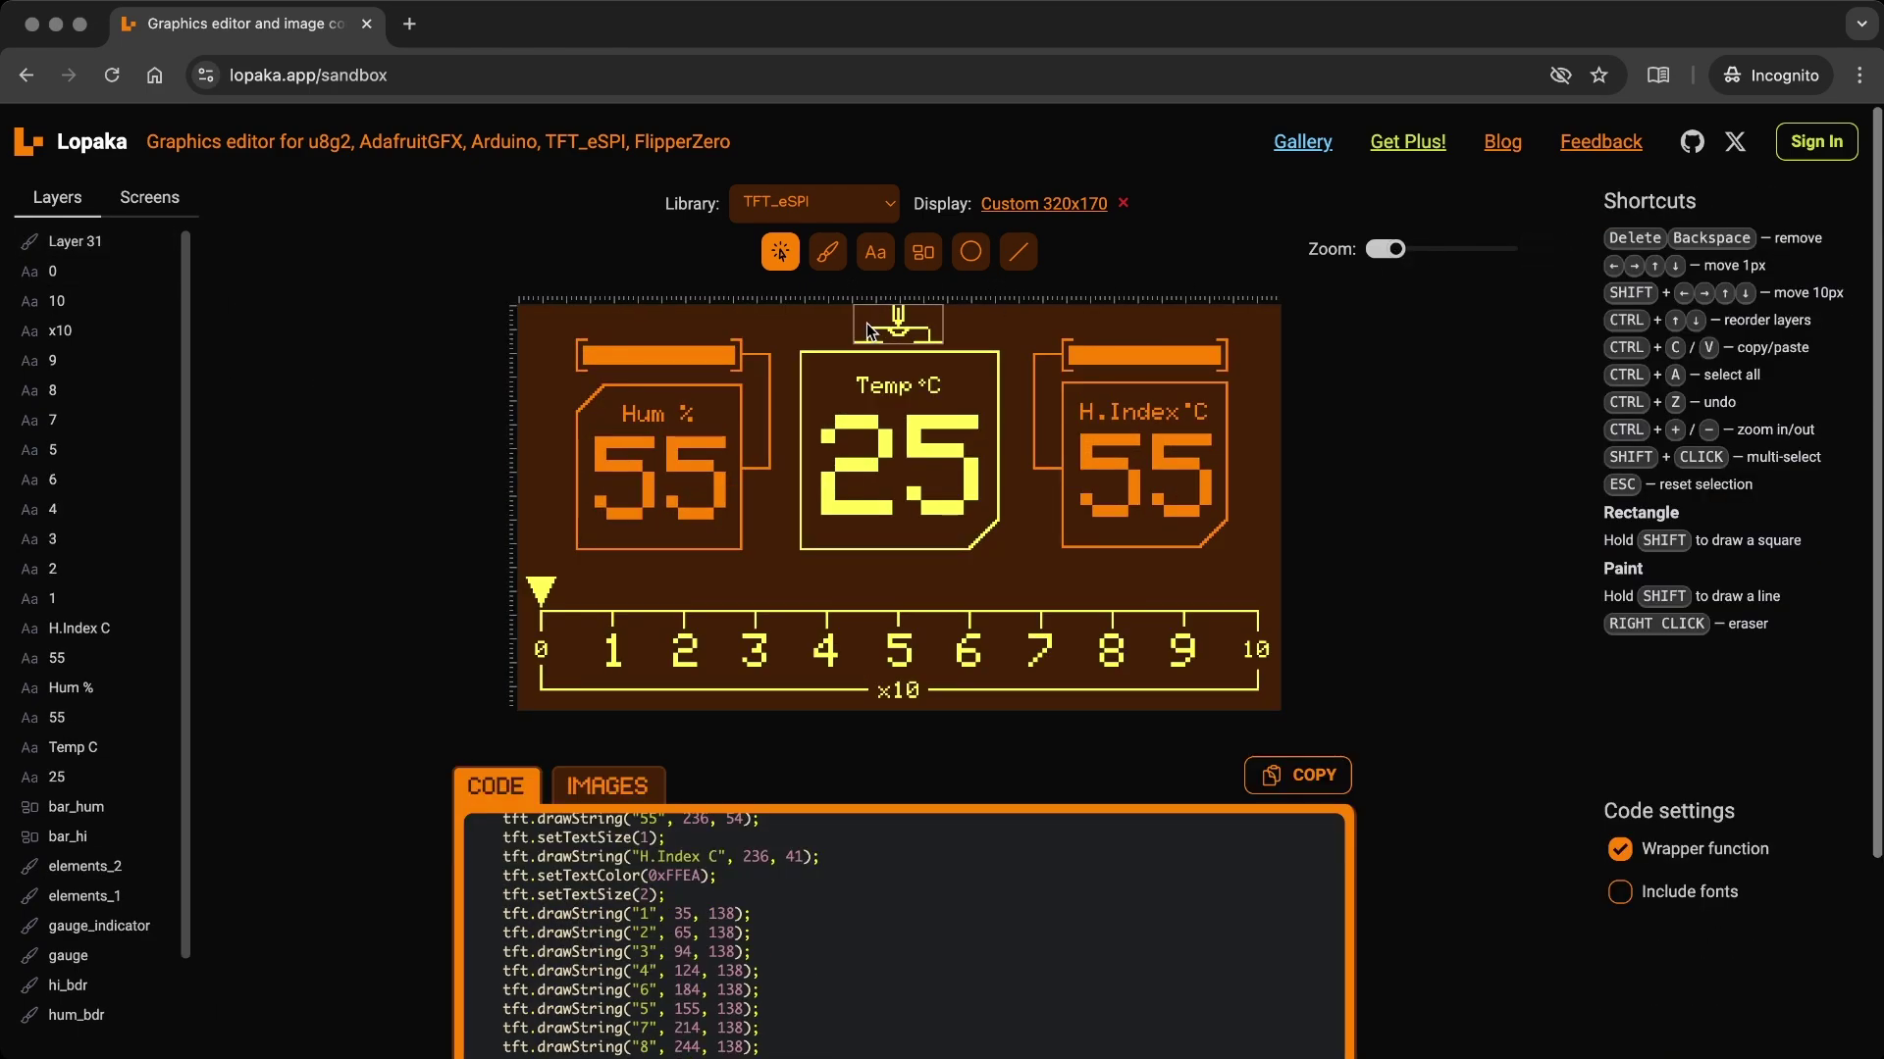
Copy the yellow ornament, rotate the copy and place it beside the Hum % card at X 0.
{"action": "left_click", "coordinate": [867, 332]}
{"action": "key", "text": "ctrl+c"}
{"action": "key", "text": "ctrl+v"}
{"action": "left_click_drag", "start_coordinate": [927, 340], "coordinate": [525, 495]}
{"action": "left_click", "coordinate": [1717, 485]}
{"action": "double_click", "coordinate": [1648, 246]}
{"action": "type", "text": "0"}
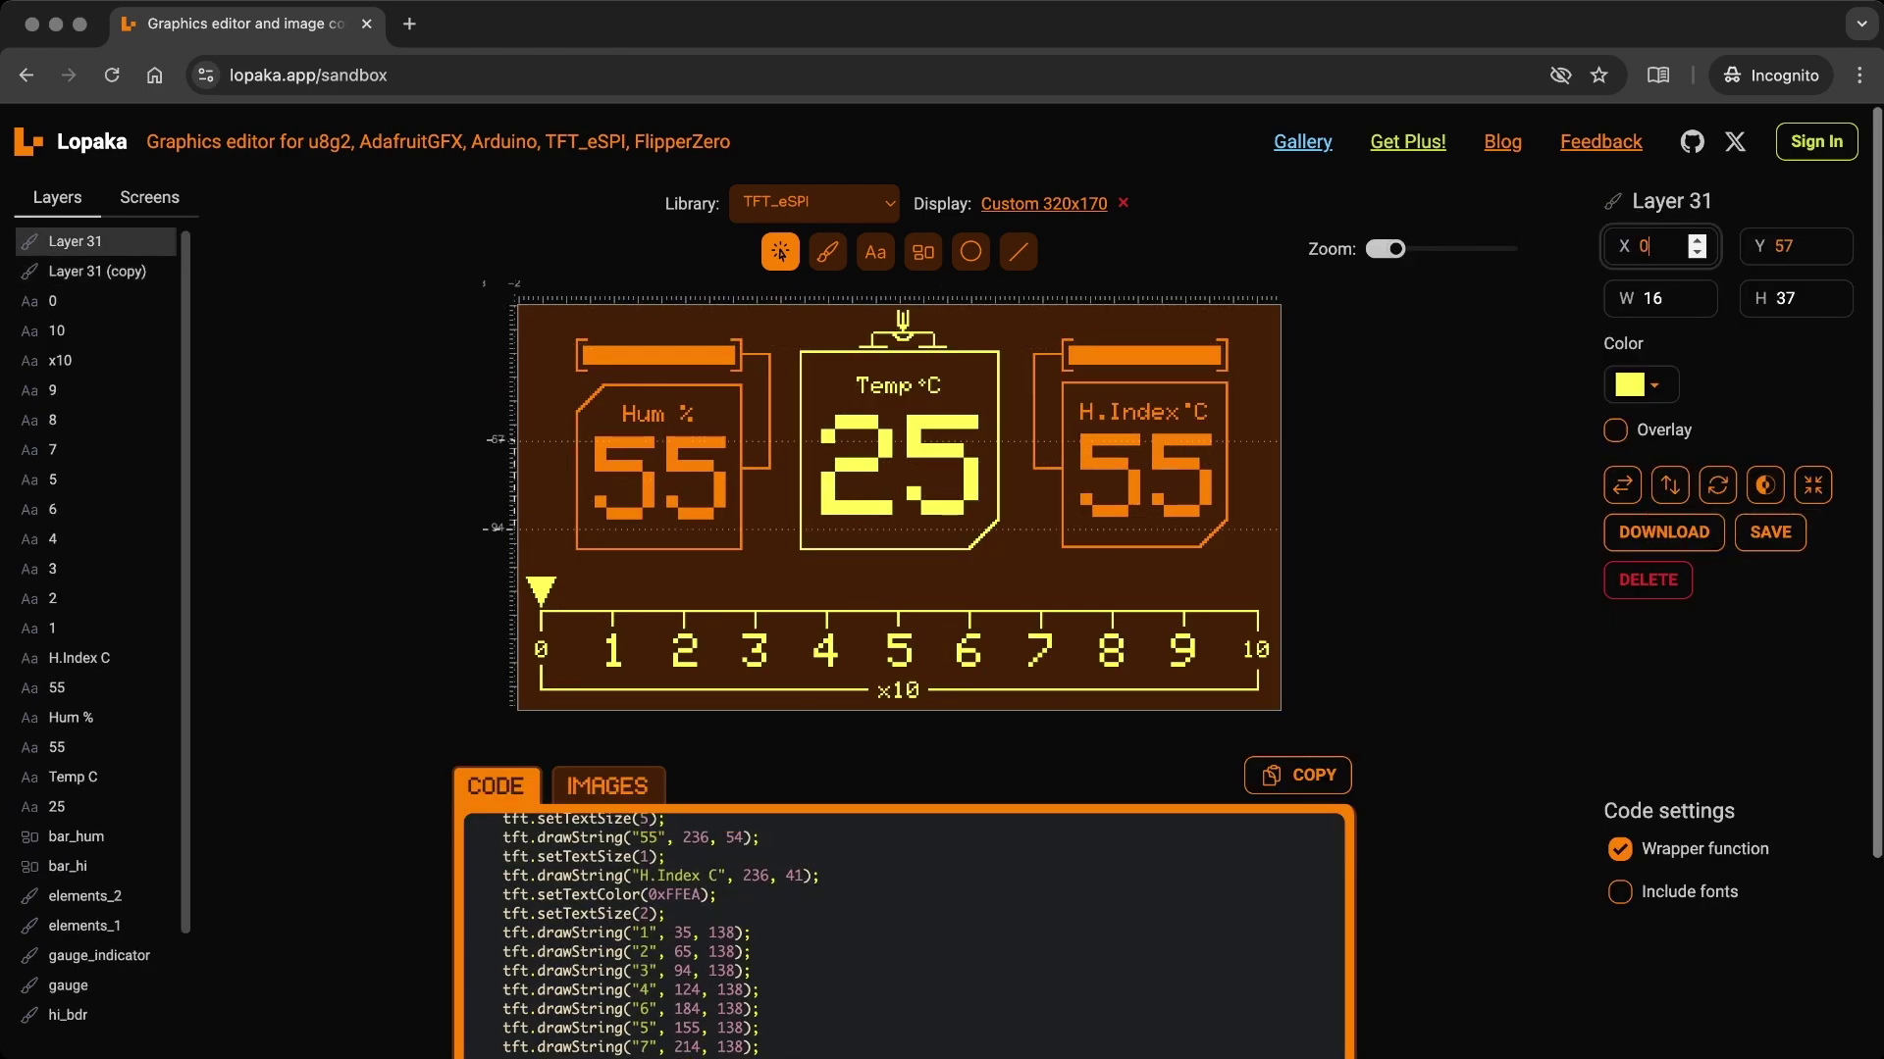
{"action": "key", "text": "Return"}
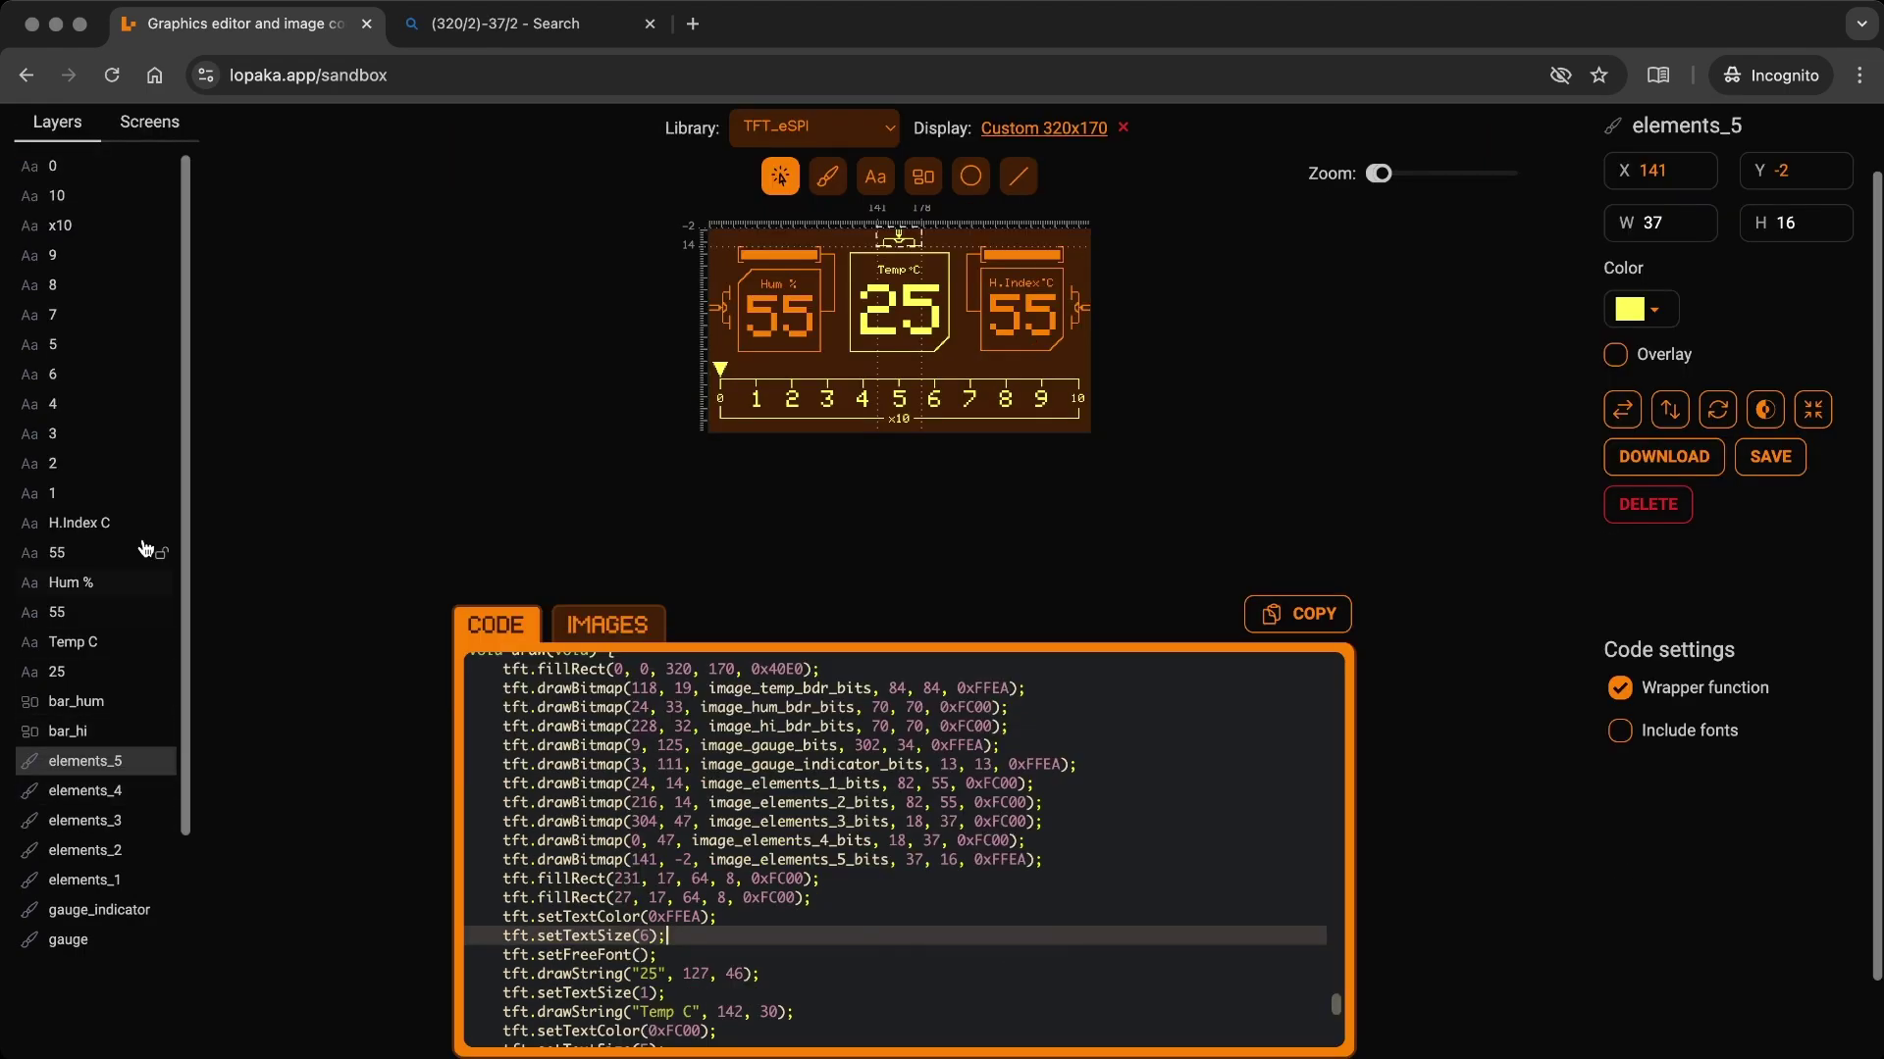
Reorder the text layers so that both 55 value layers sit directly above the 25 layer, below the three titles.
{"action": "left_click", "coordinate": [138, 579]}
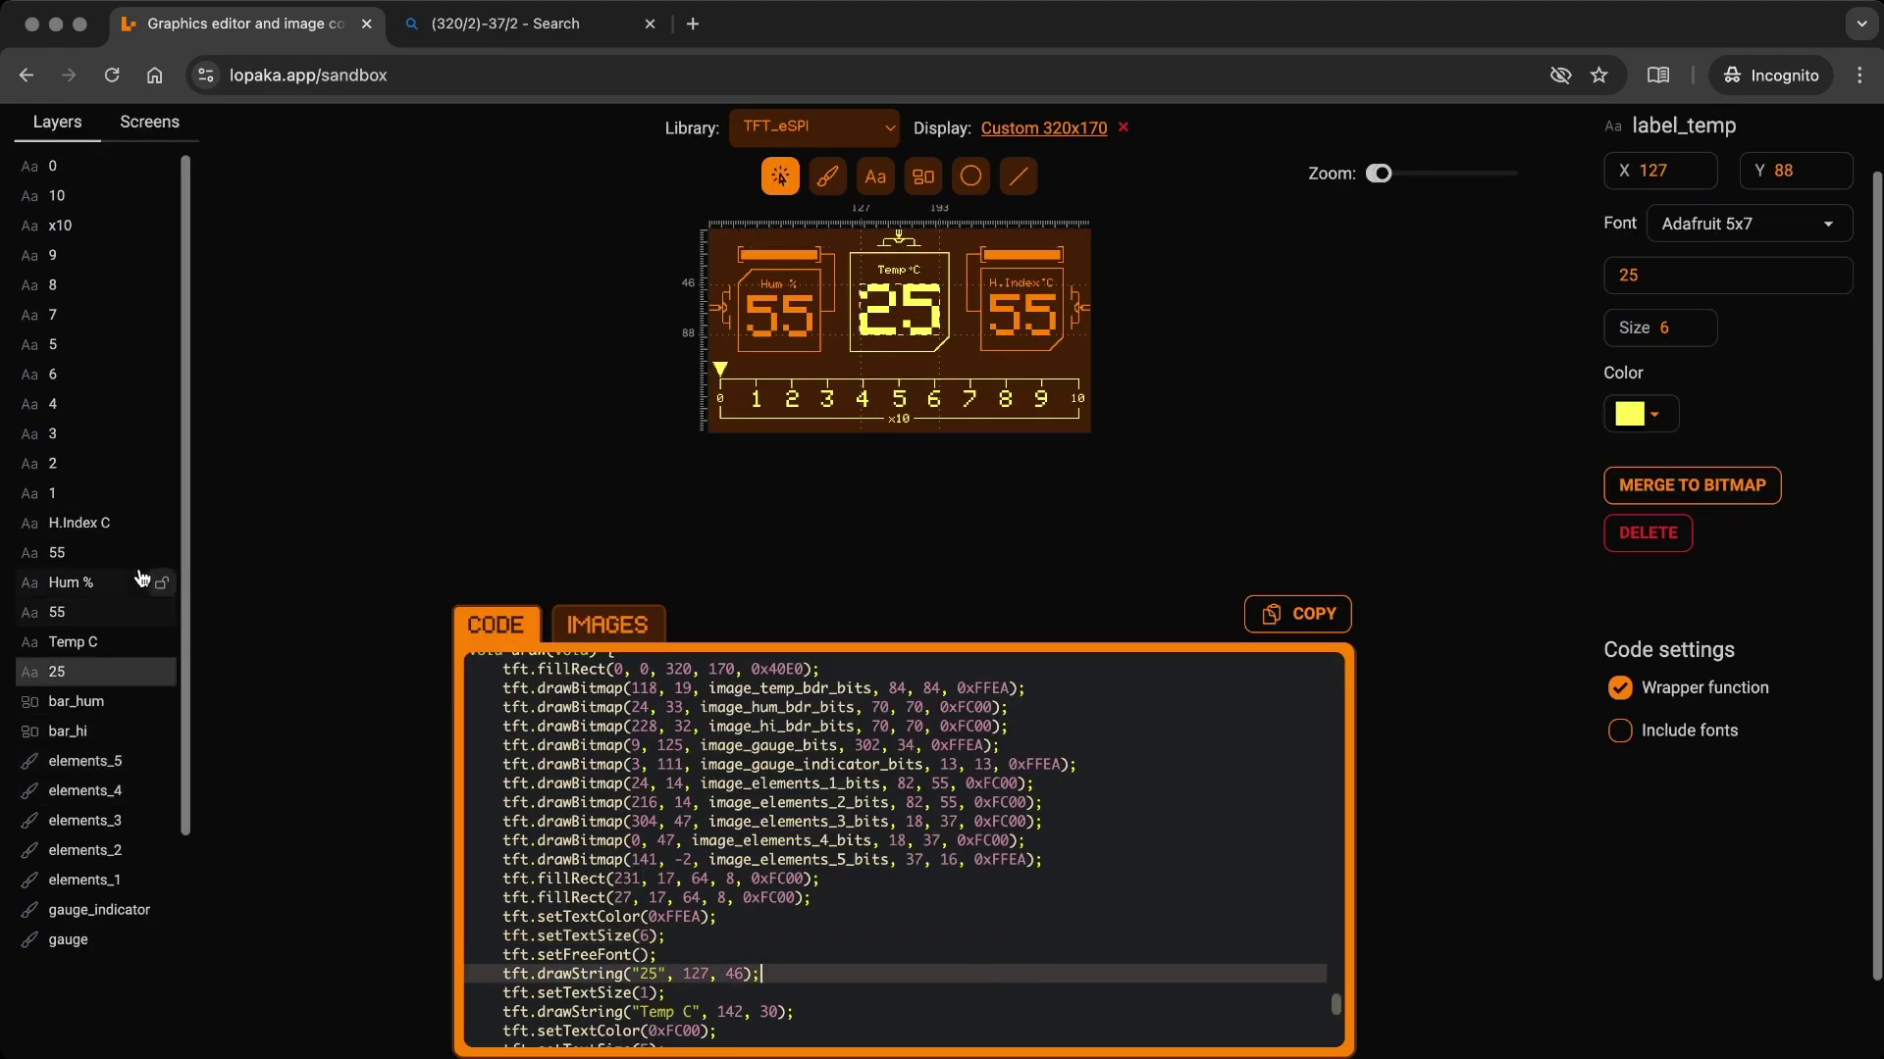
{"action": "left_click", "coordinate": [155, 526]}
{"action": "left_click_drag", "start_coordinate": [81, 640], "coordinate": [81, 586]}
Change the value on the H.Index C card to 20.
{"action": "left_click", "coordinate": [78, 616]}
{"action": "double_click", "coordinate": [1628, 275]}
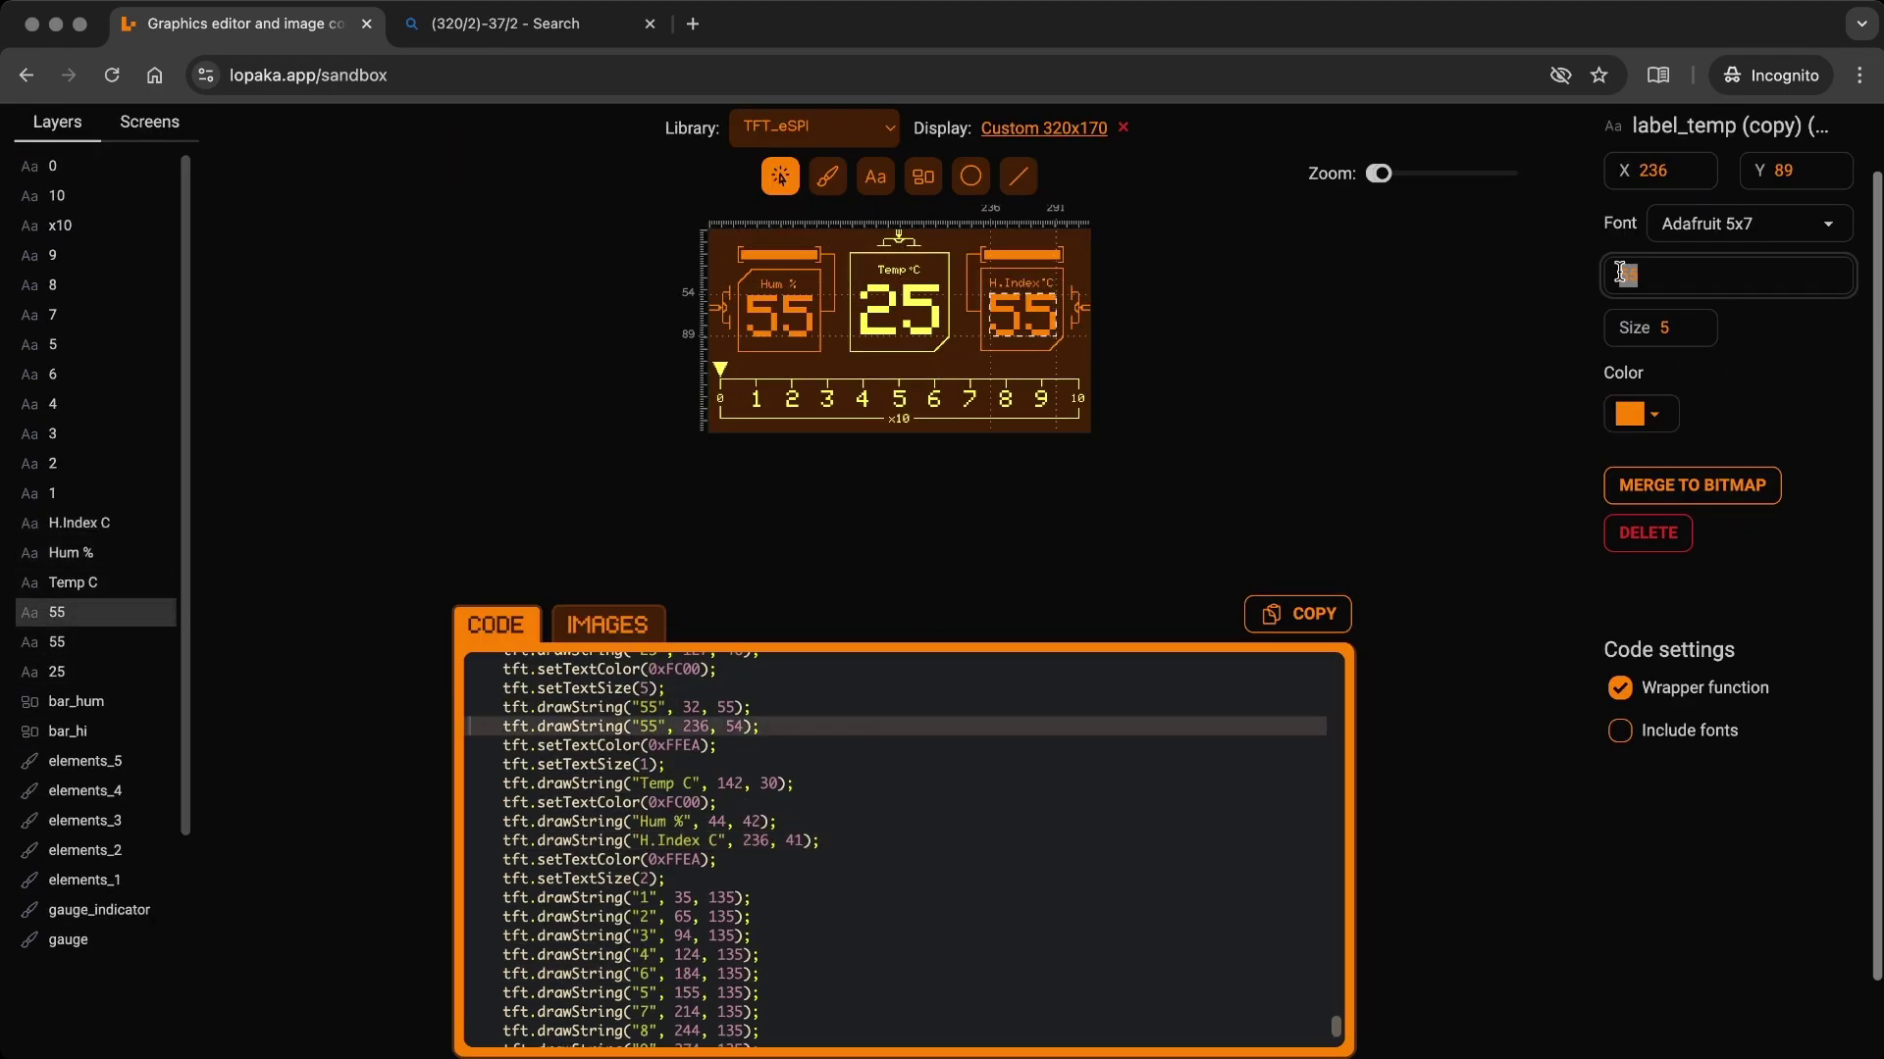
{"action": "type", "text": "20"}
{"action": "left_click", "coordinate": [76, 704]}
{"action": "left_click", "coordinate": [80, 733]}
{"action": "left_click", "coordinate": [109, 939]}
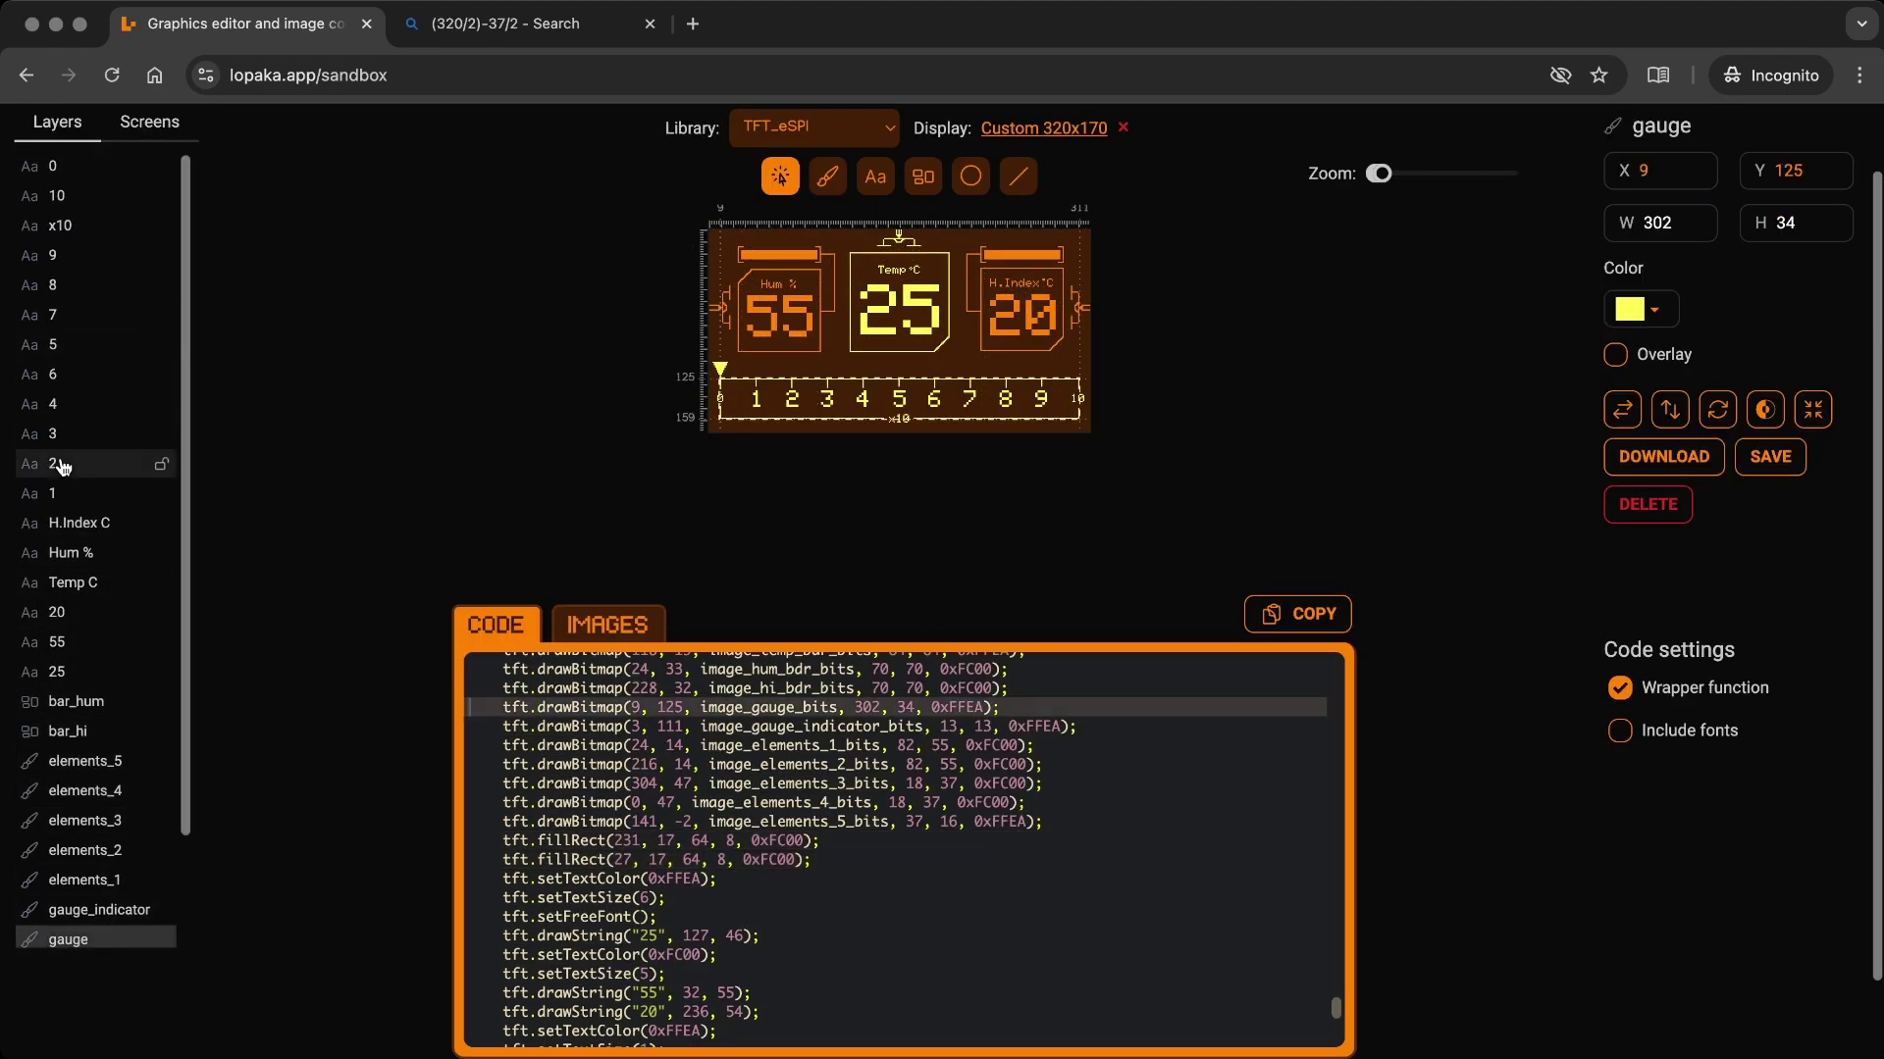
Check the lowest layers down to bg and copy the generated dashboard code.
{"action": "scroll", "coordinate": [88, 686], "scroll_direction": "down", "scroll_amount": 2}
{"action": "left_click", "coordinate": [110, 864]}
{"action": "left_click", "coordinate": [109, 930]}
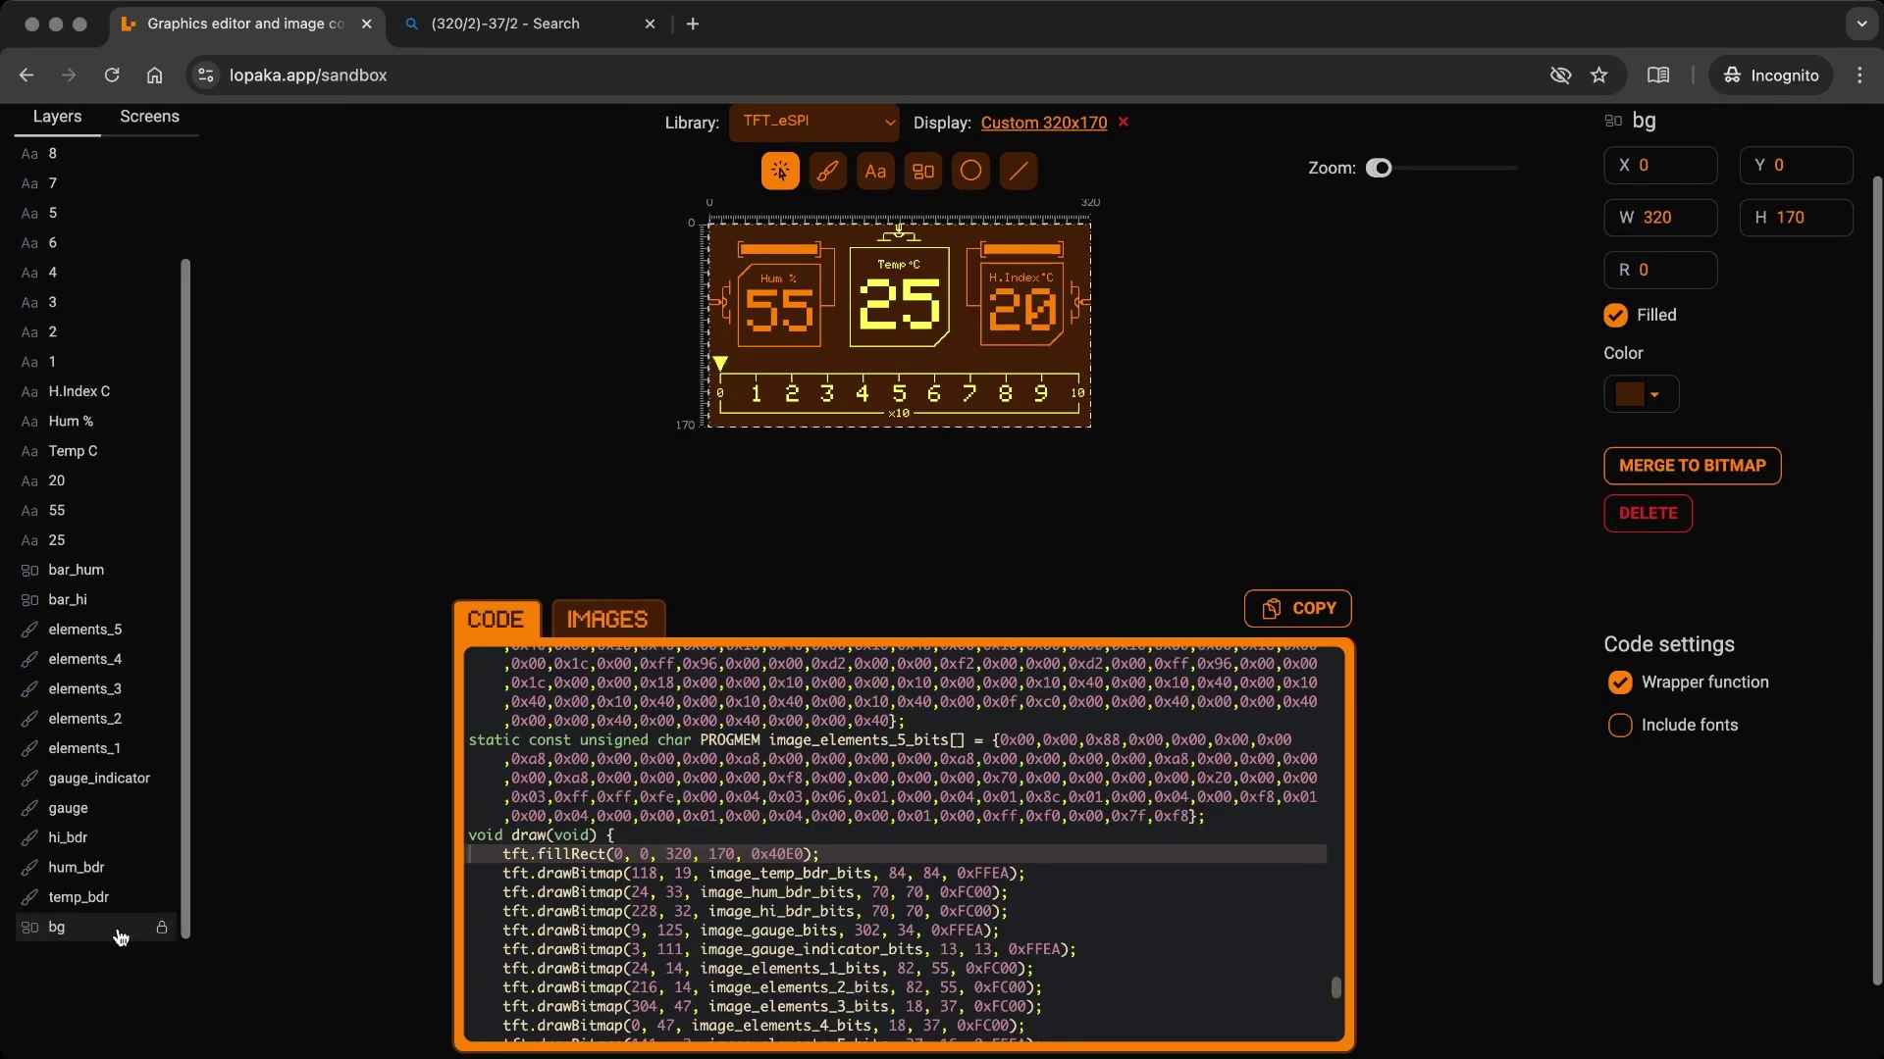
{"action": "left_click", "coordinate": [1295, 606]}
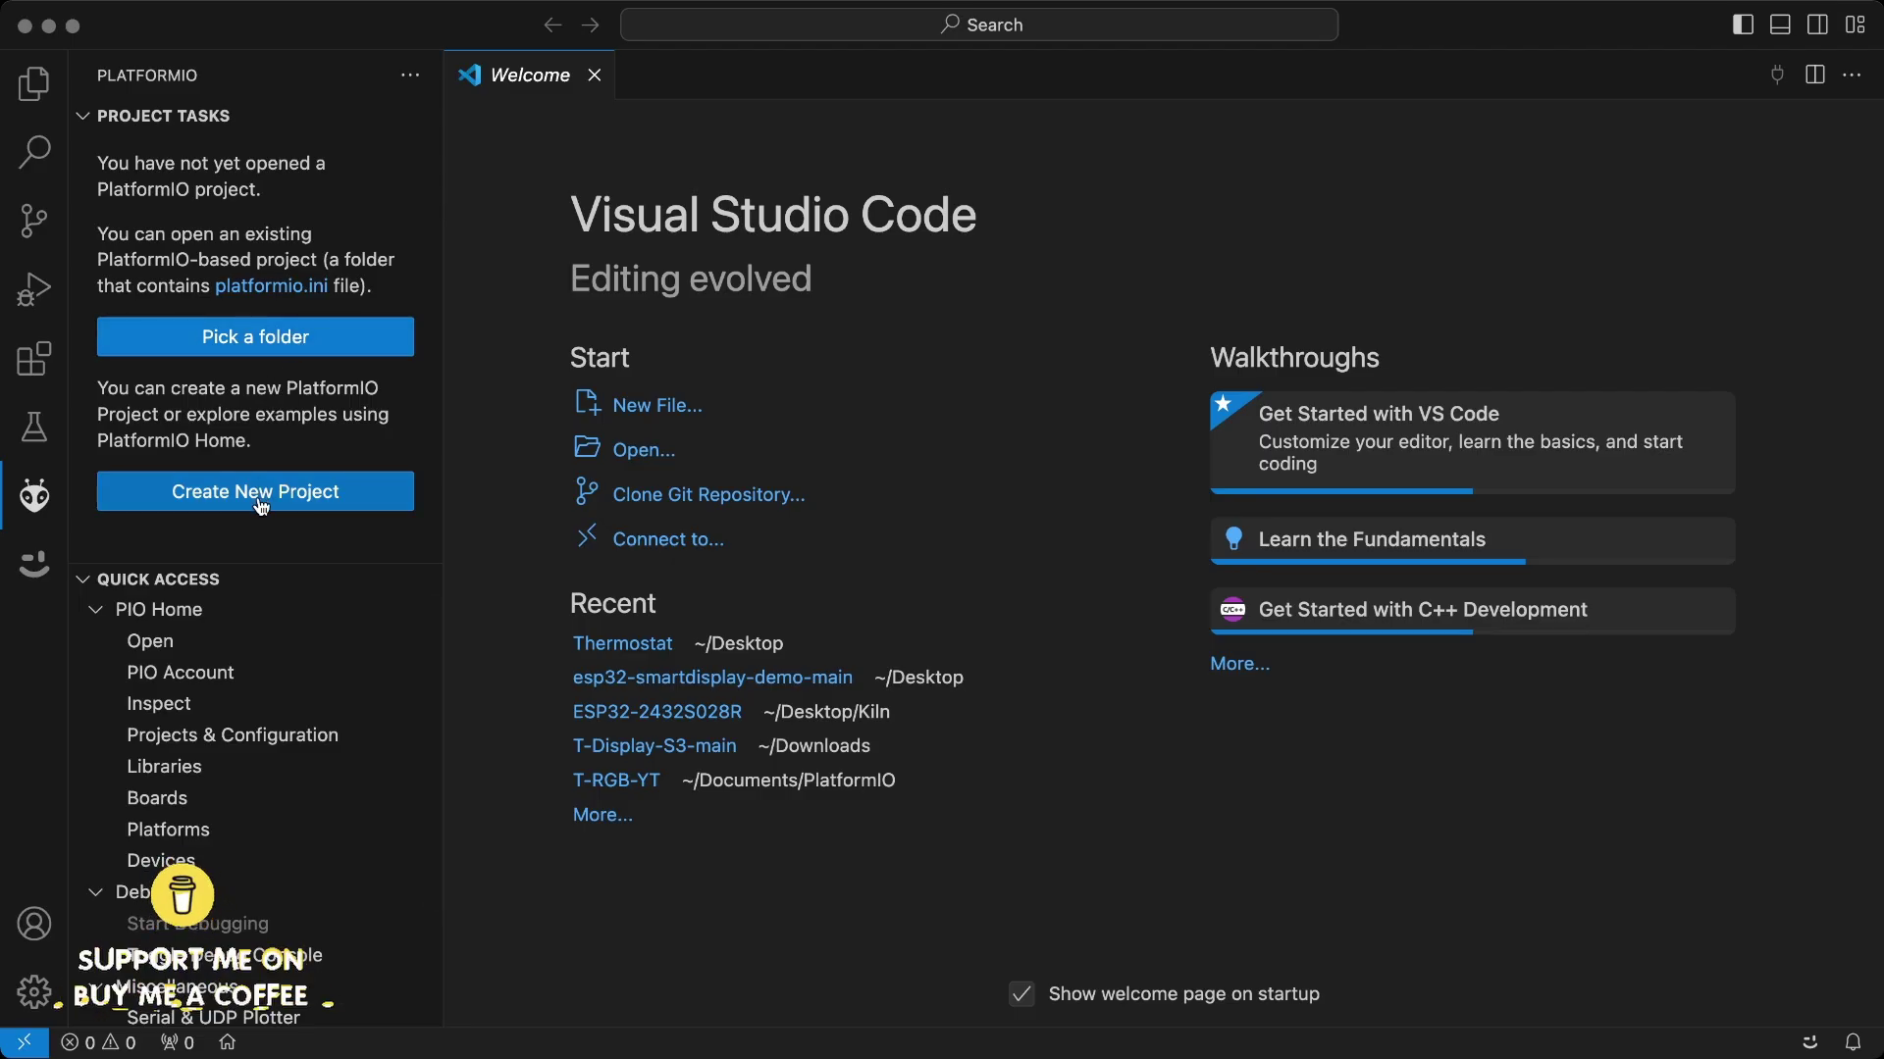
In Visual Studio Code, create a PlatformIO project named DHT22 for the LilyGo T-Display-S3 board with the Arduino framework.
{"action": "left_click", "coordinate": [255, 490]}
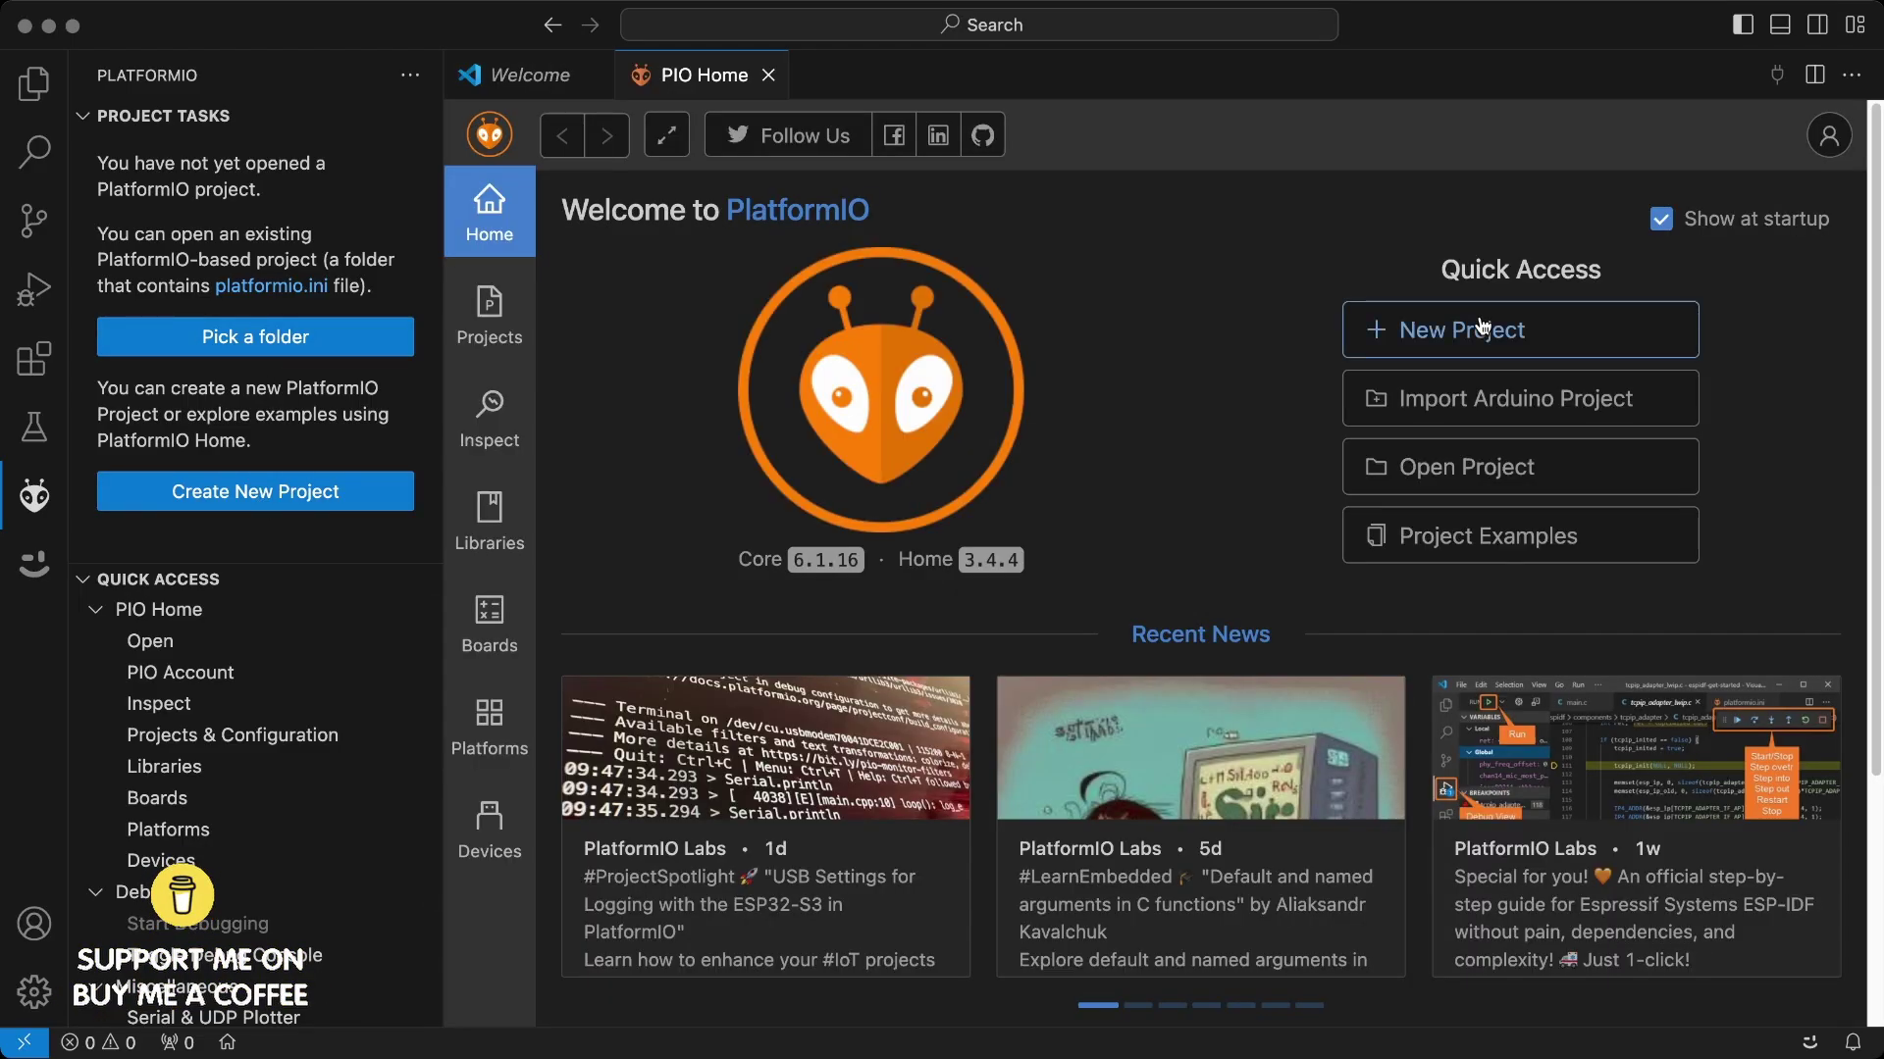
{"action": "left_click", "coordinate": [1483, 329]}
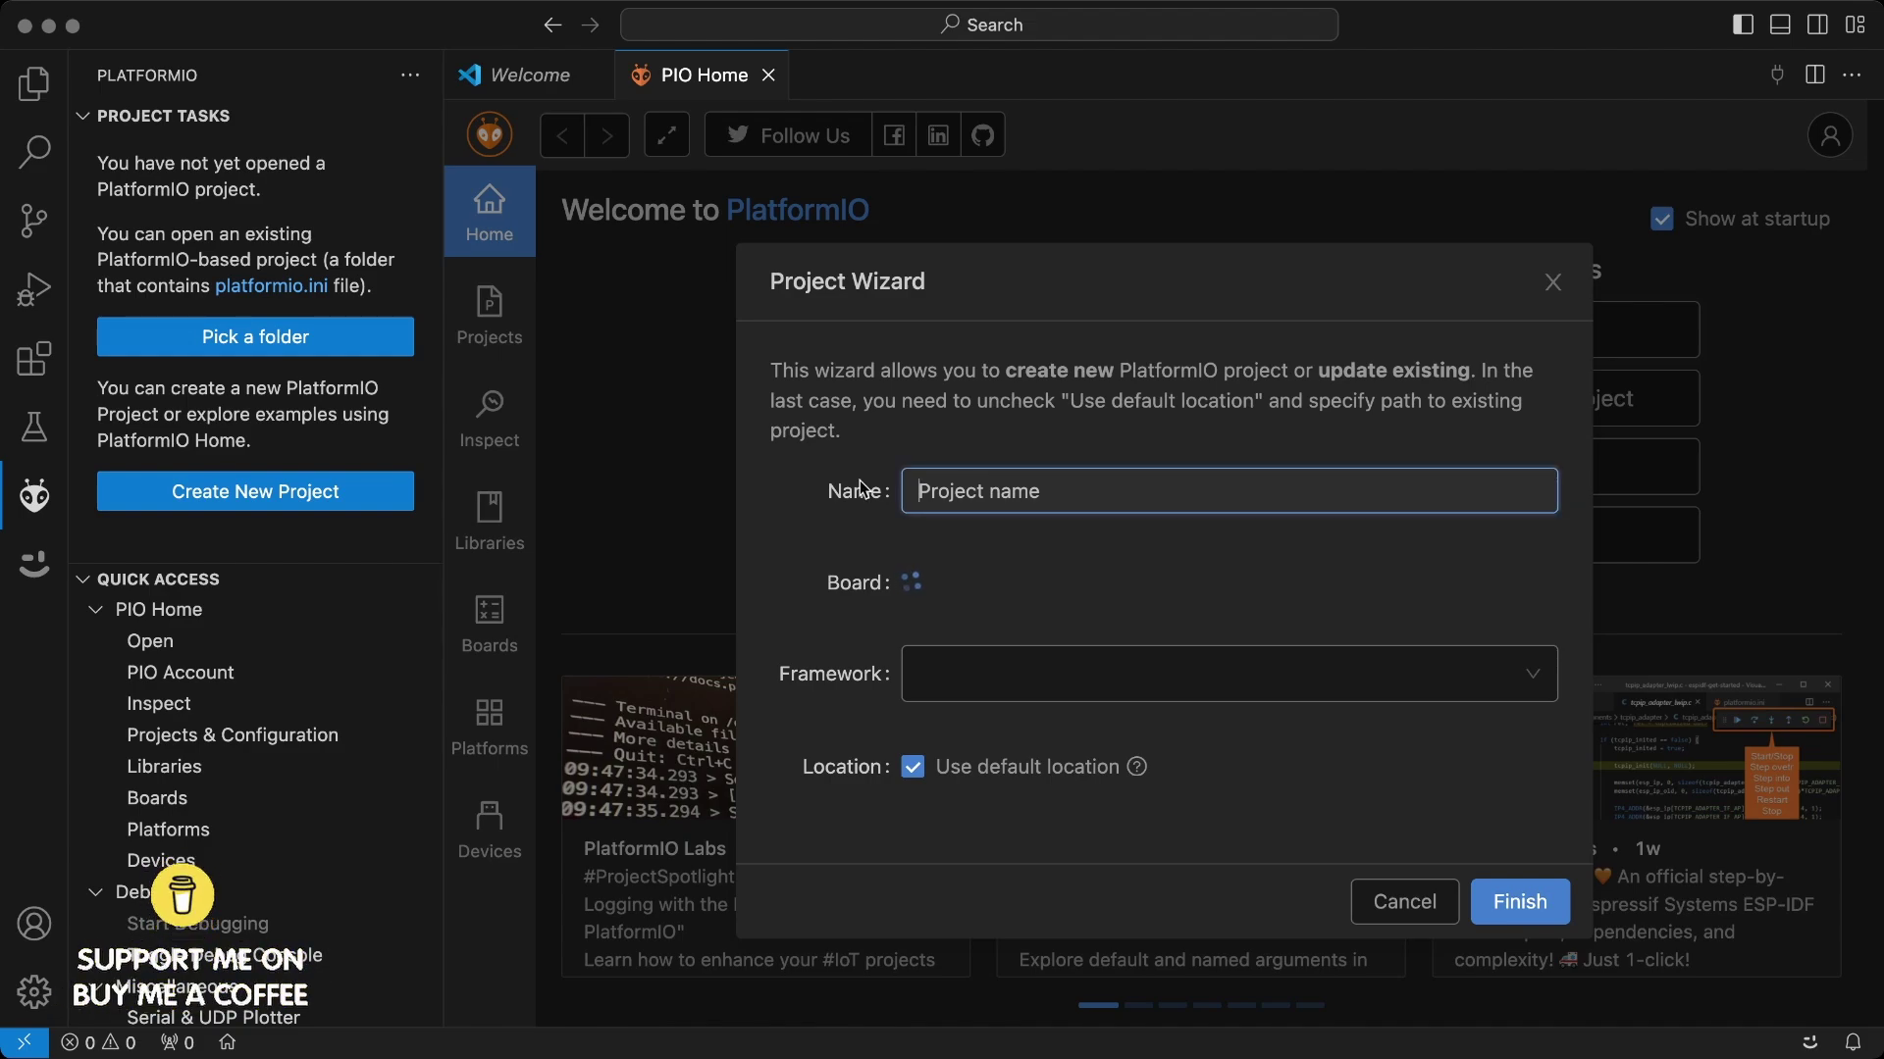
{"action": "type", "text": "DHT2"}
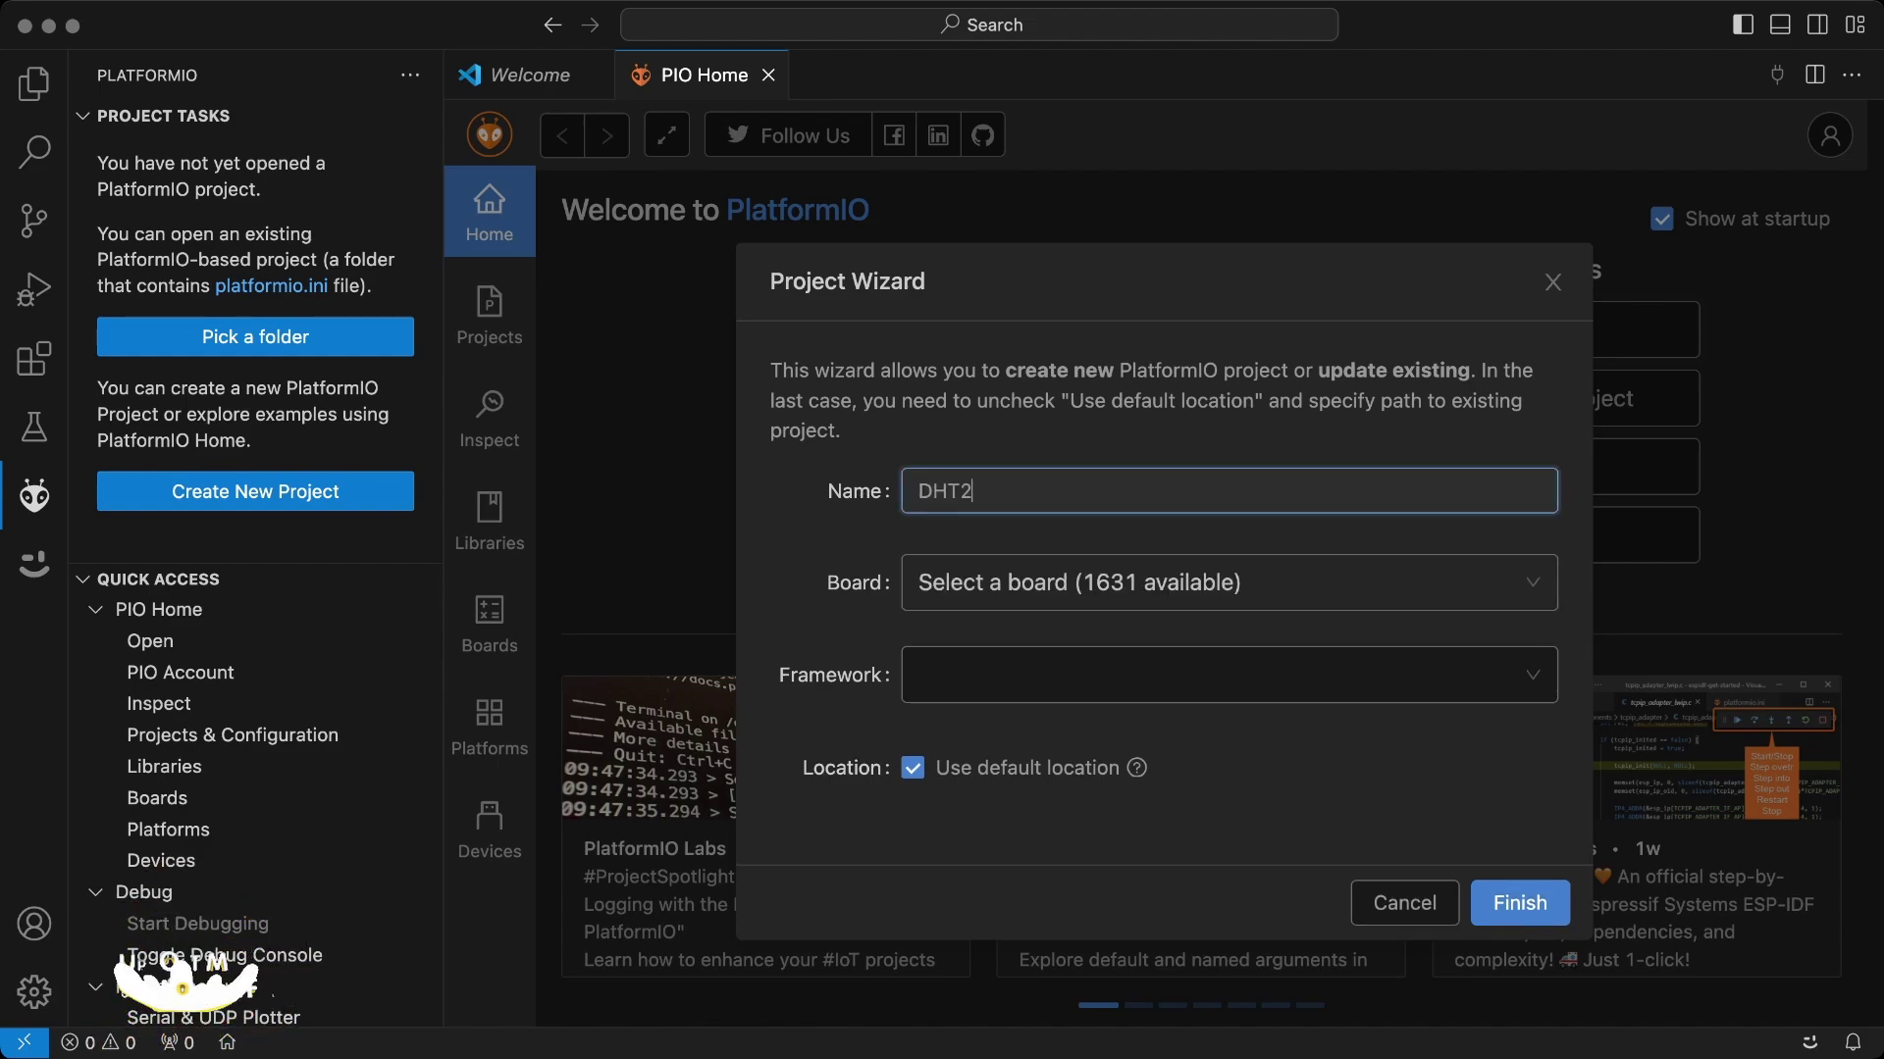
{"action": "type", "text": "2"}
{"action": "left_click", "coordinate": [1262, 587]}
{"action": "type", "text": "lilygo"}
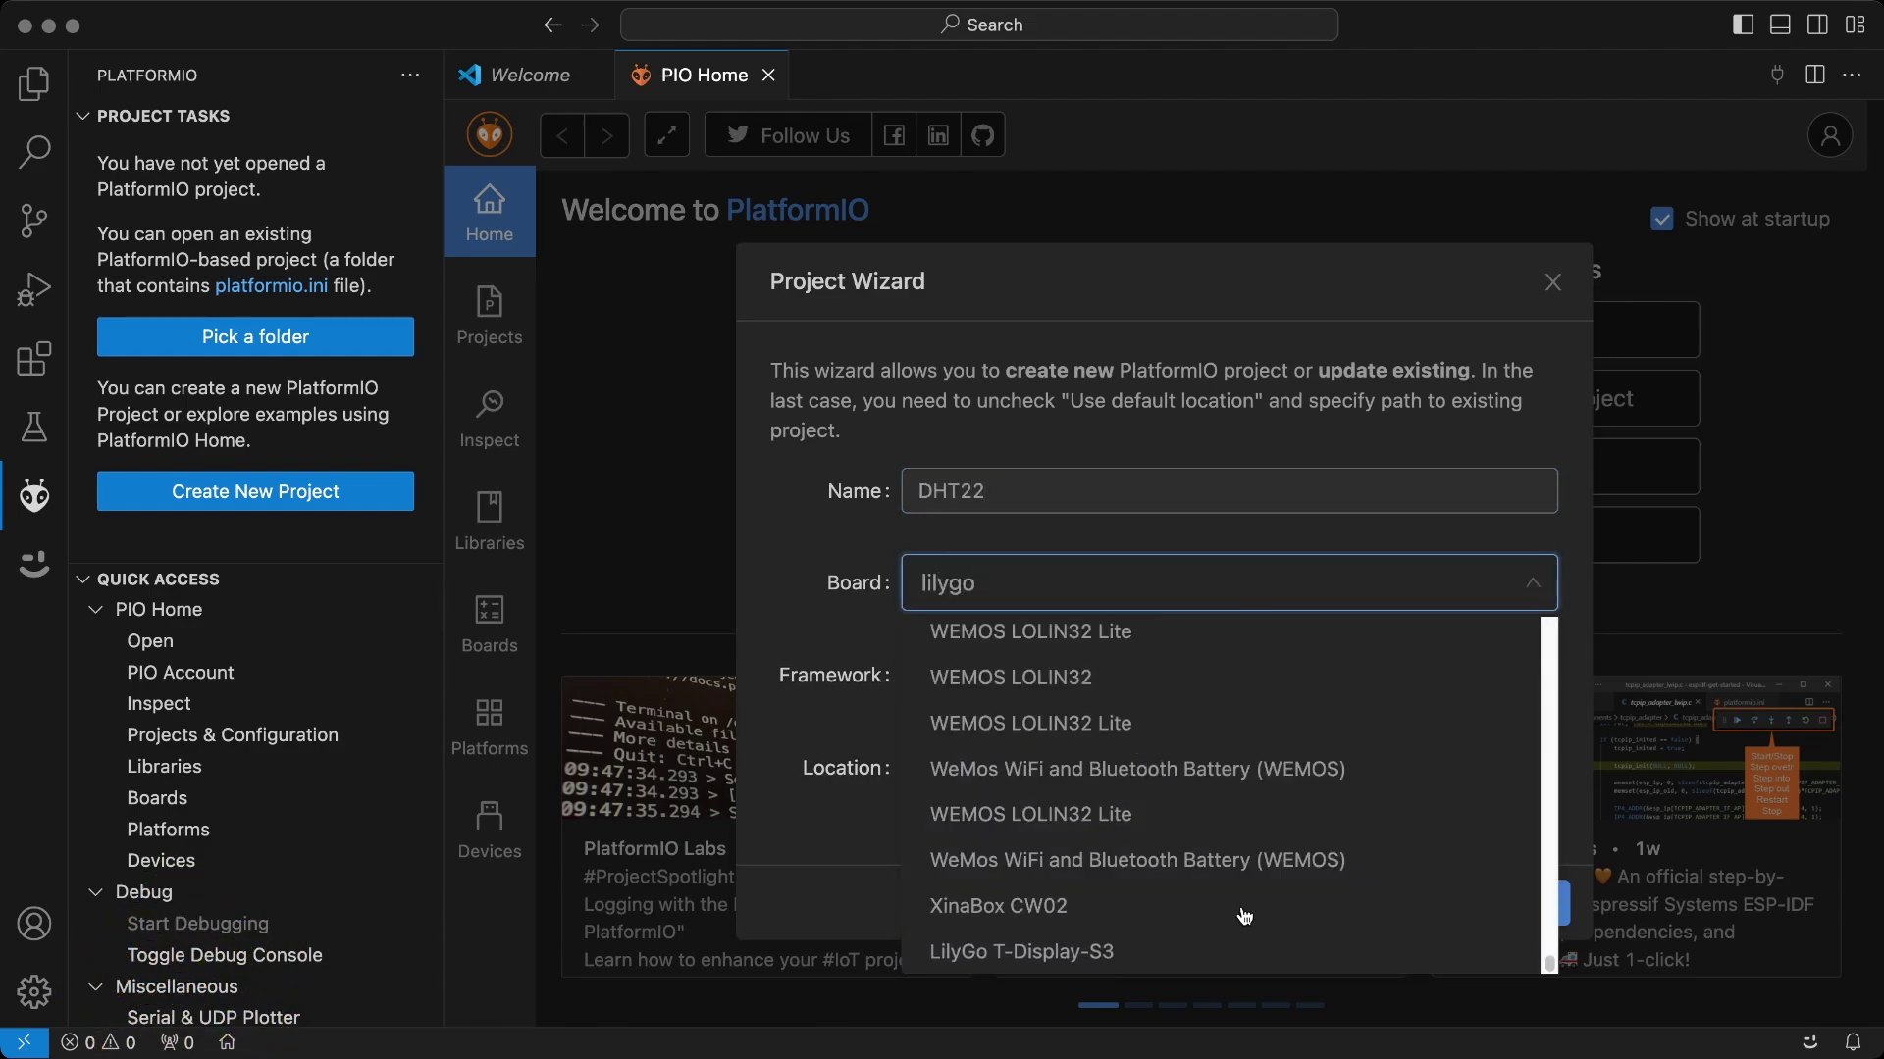
{"action": "left_click", "coordinate": [1167, 947]}
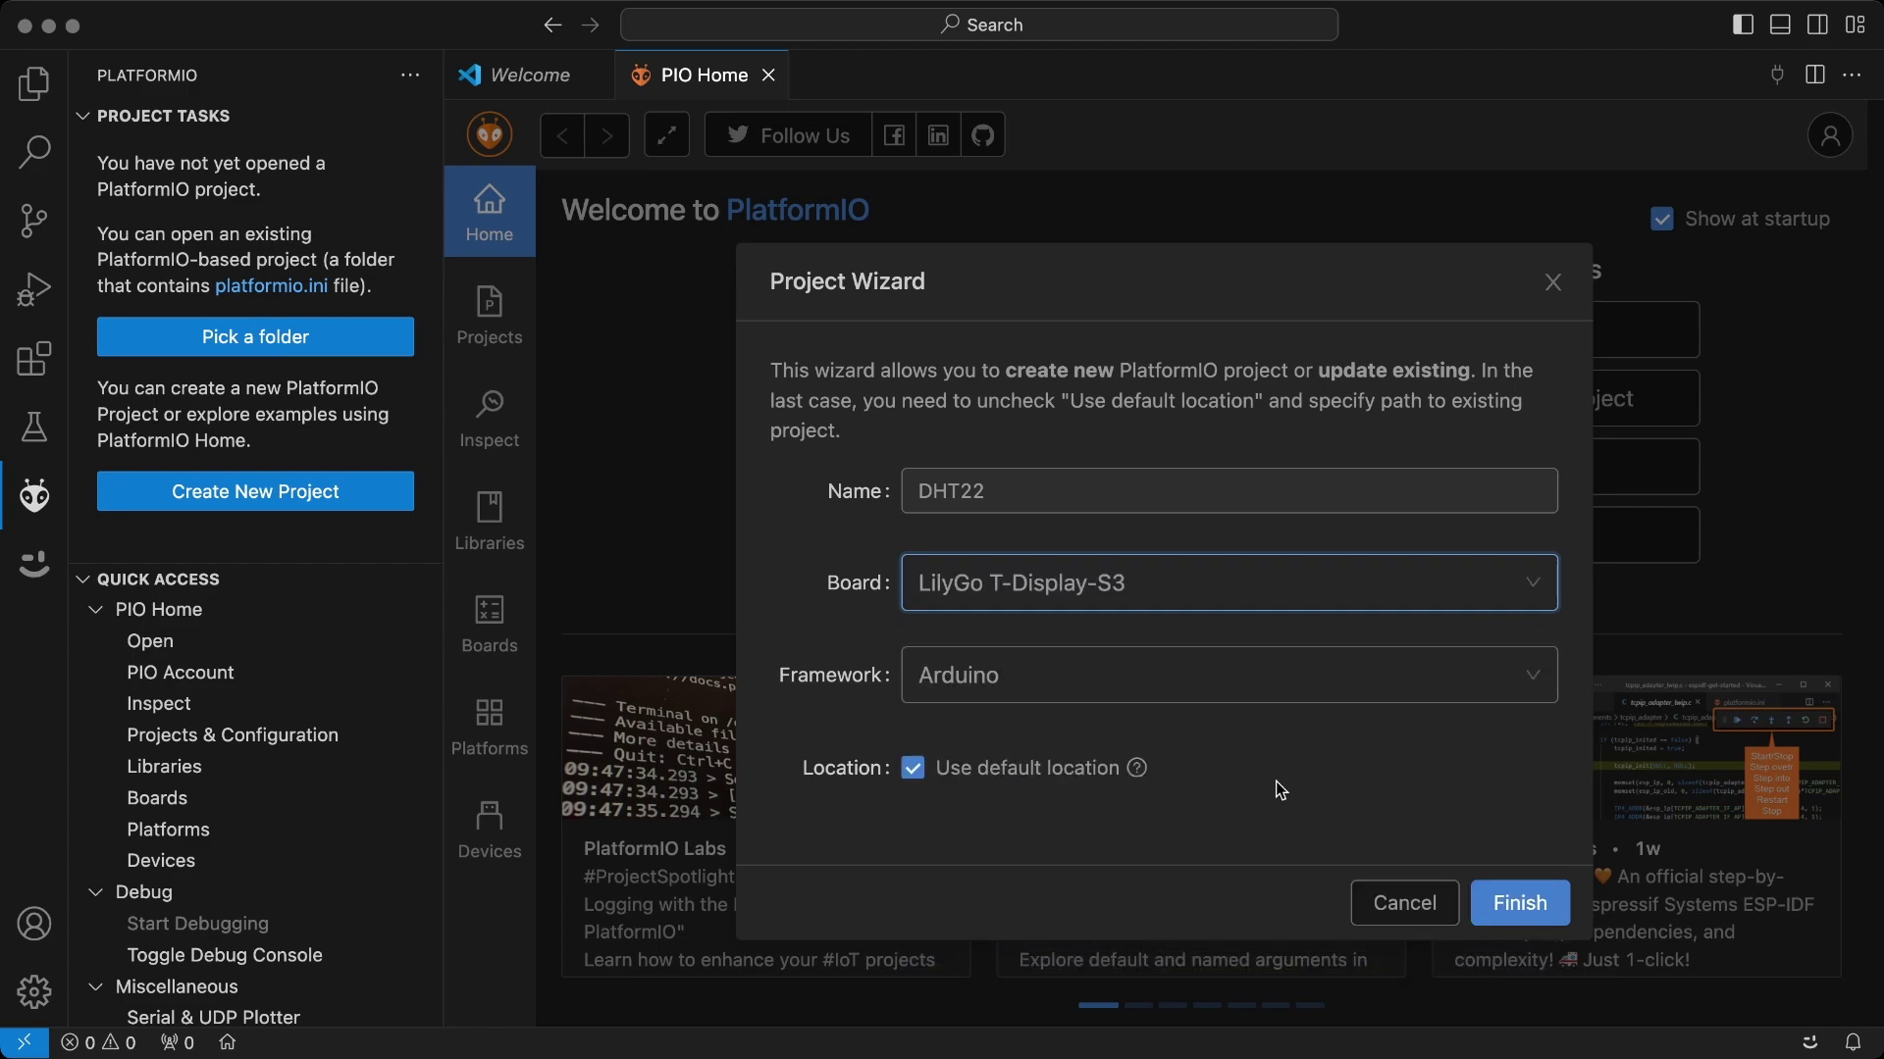
{"action": "left_click", "coordinate": [1538, 675]}
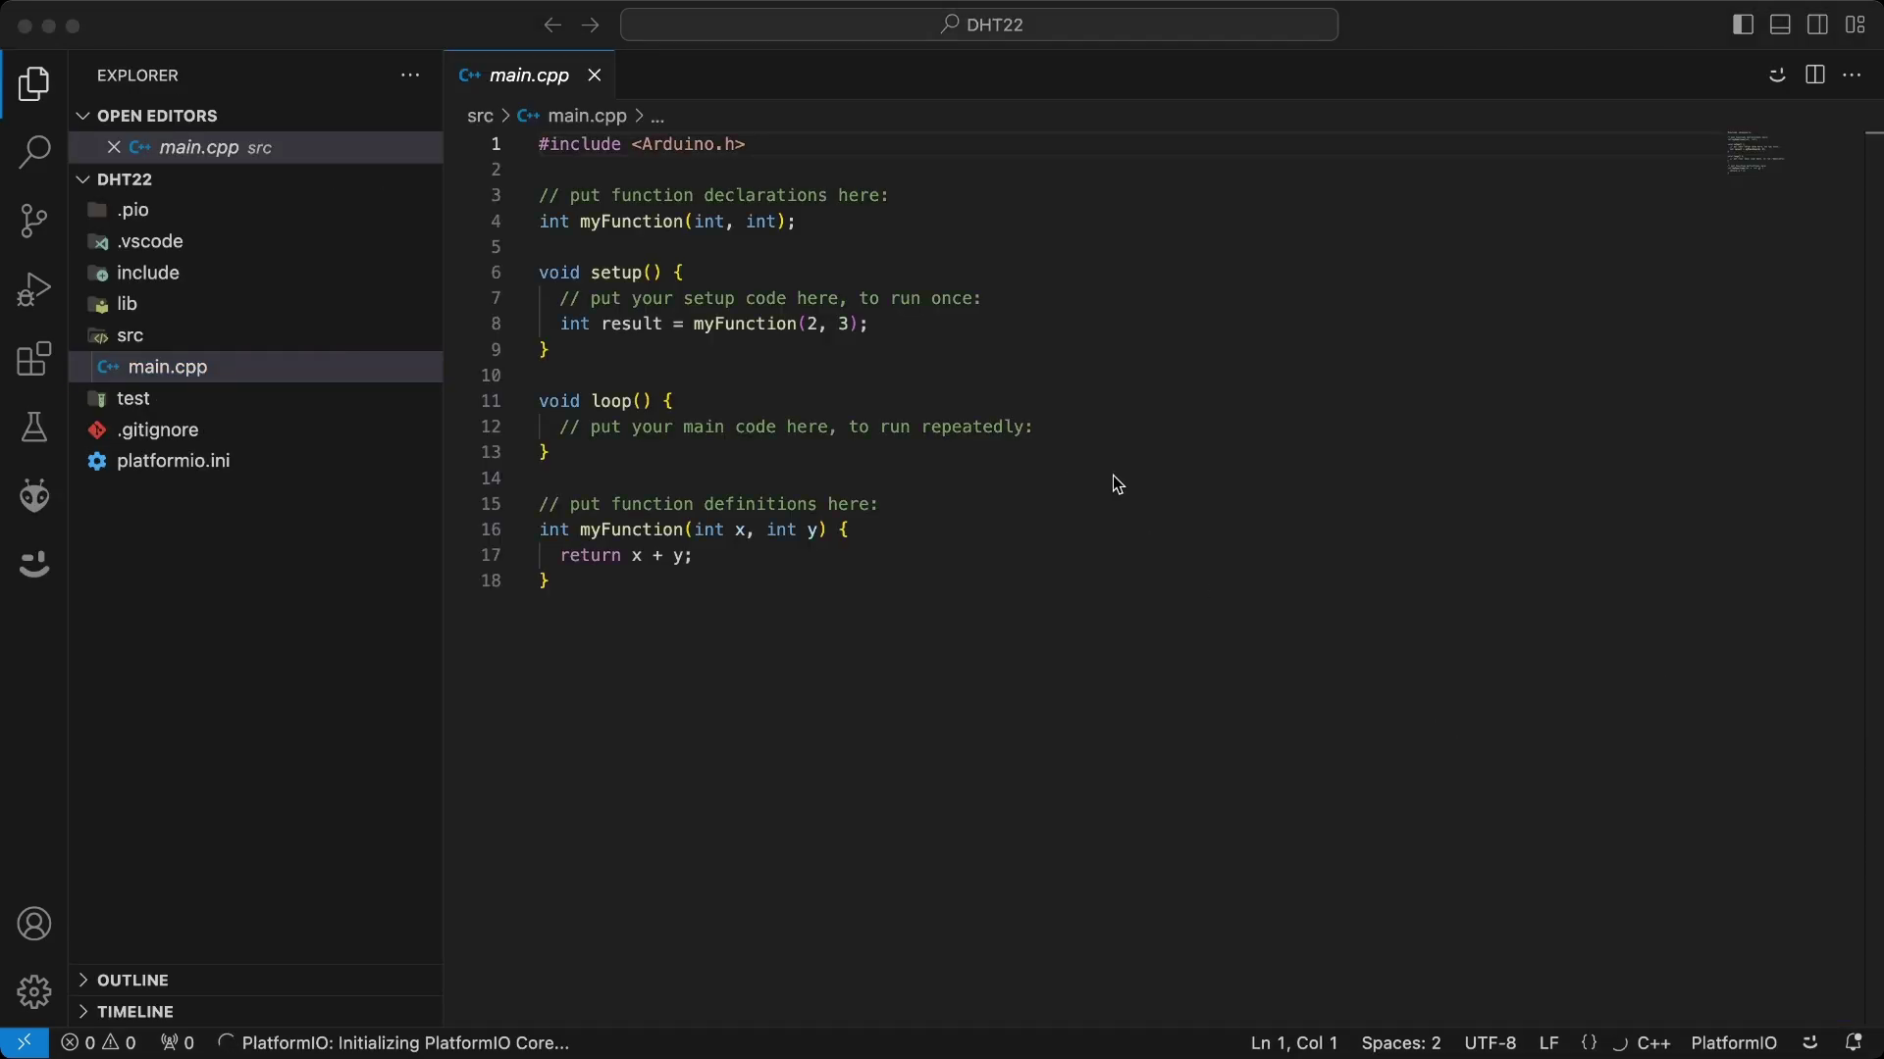
Replace the placeholder function declaration in main.cpp with the copied Lopaka bitmap arrays and draw function.
{"action": "left_click", "coordinate": [193, 398]}
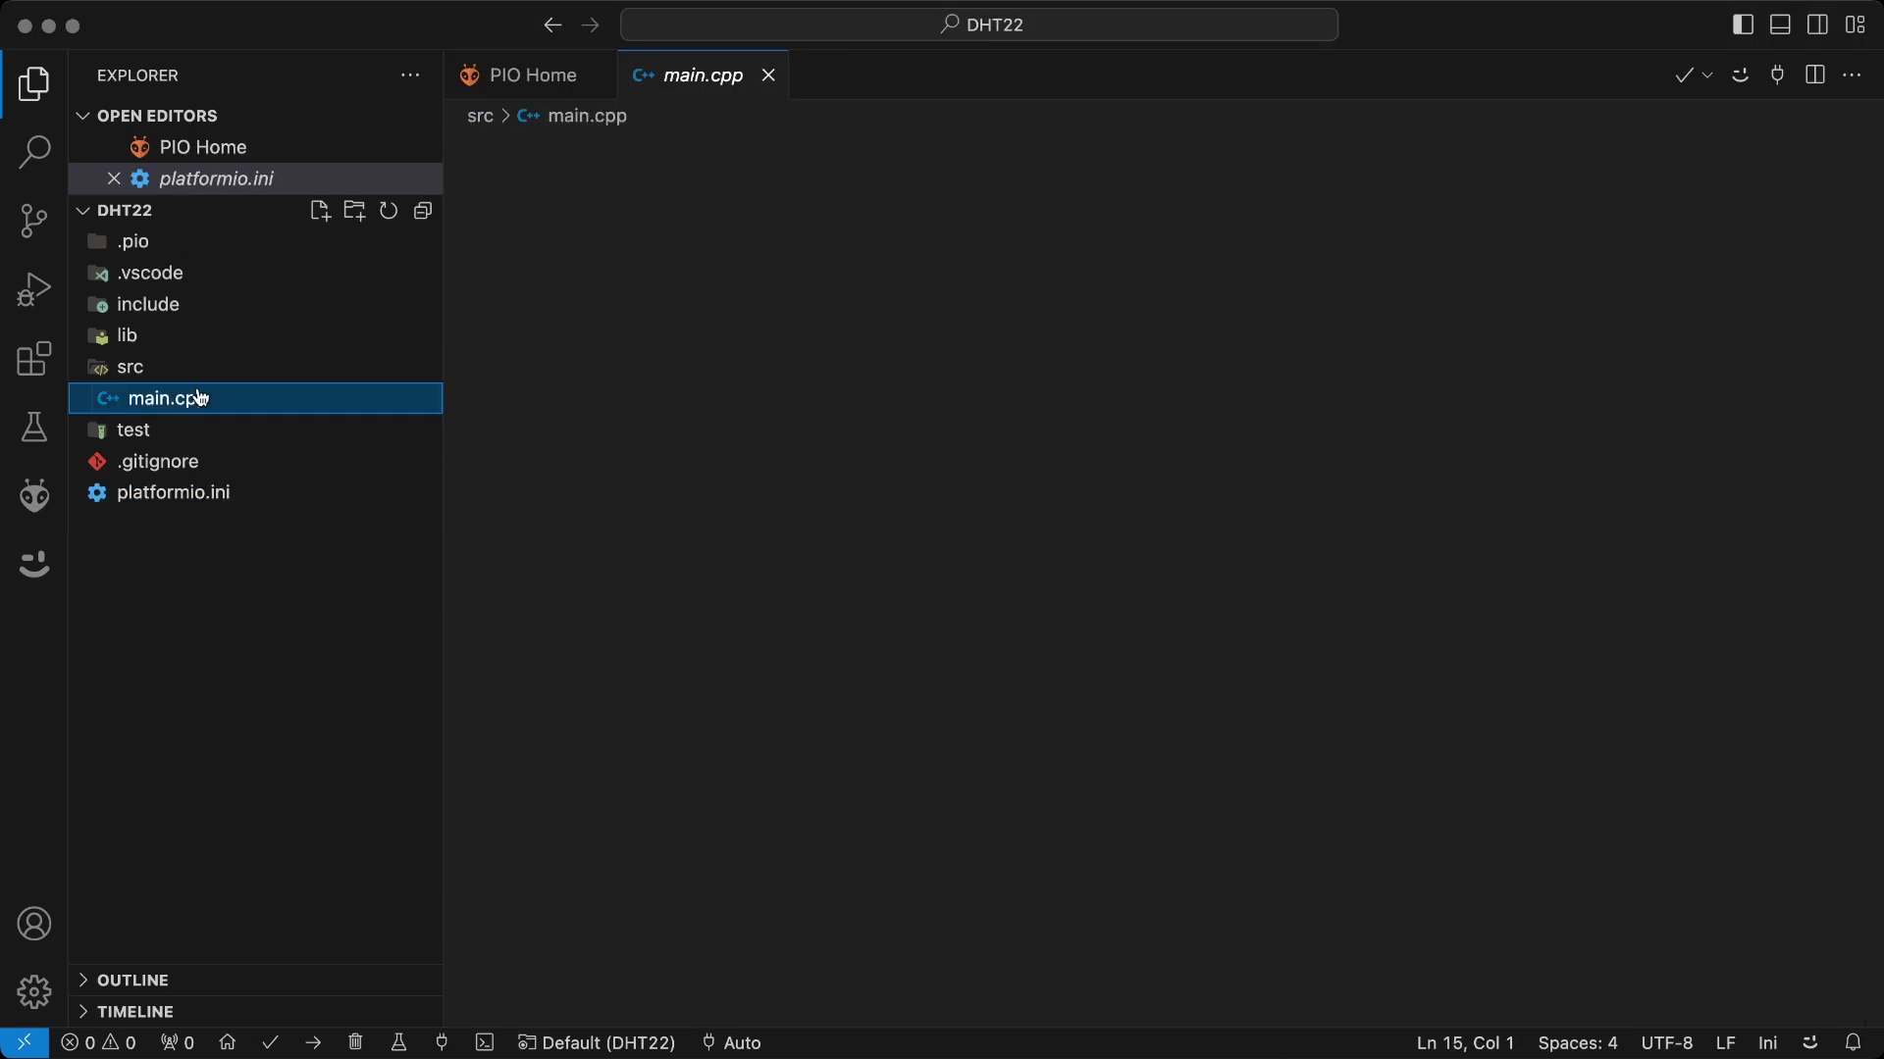
{"action": "left_click", "coordinate": [865, 530]}
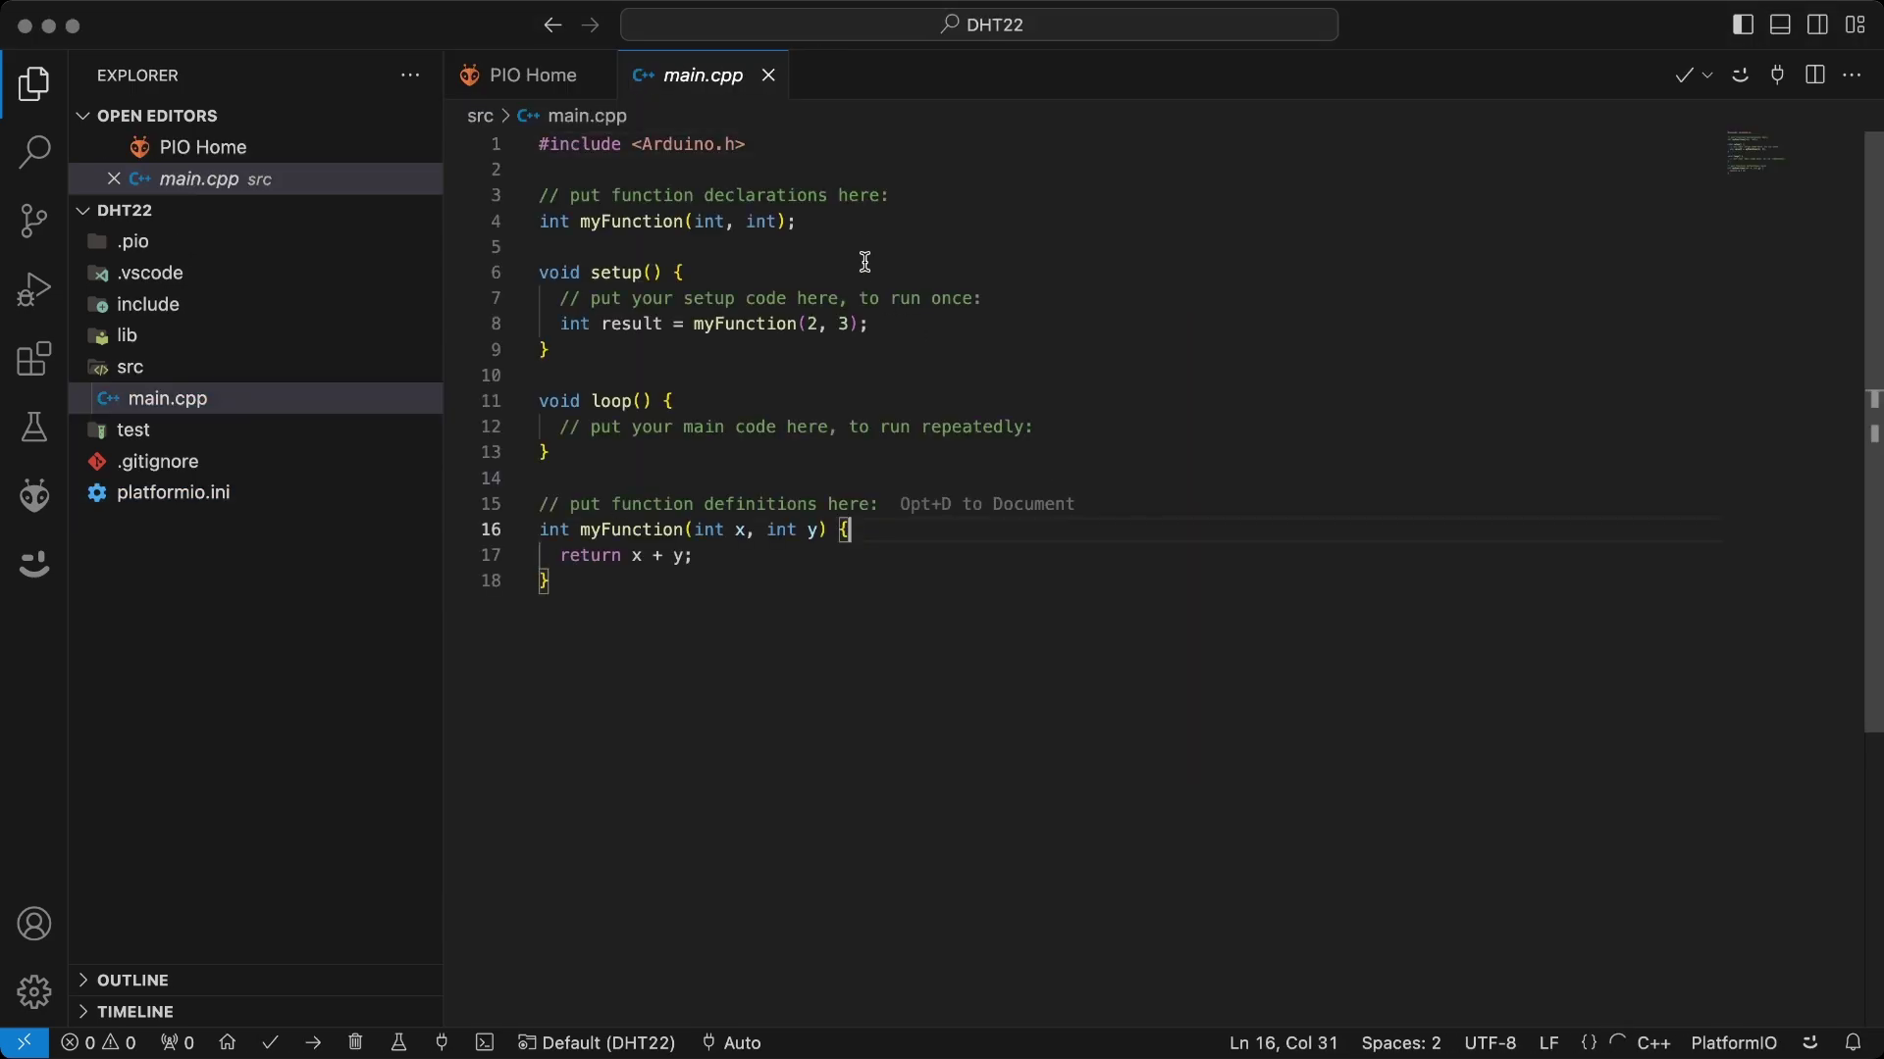
{"action": "left_click_drag", "start_coordinate": [1034, 240], "coordinate": [510, 192]}
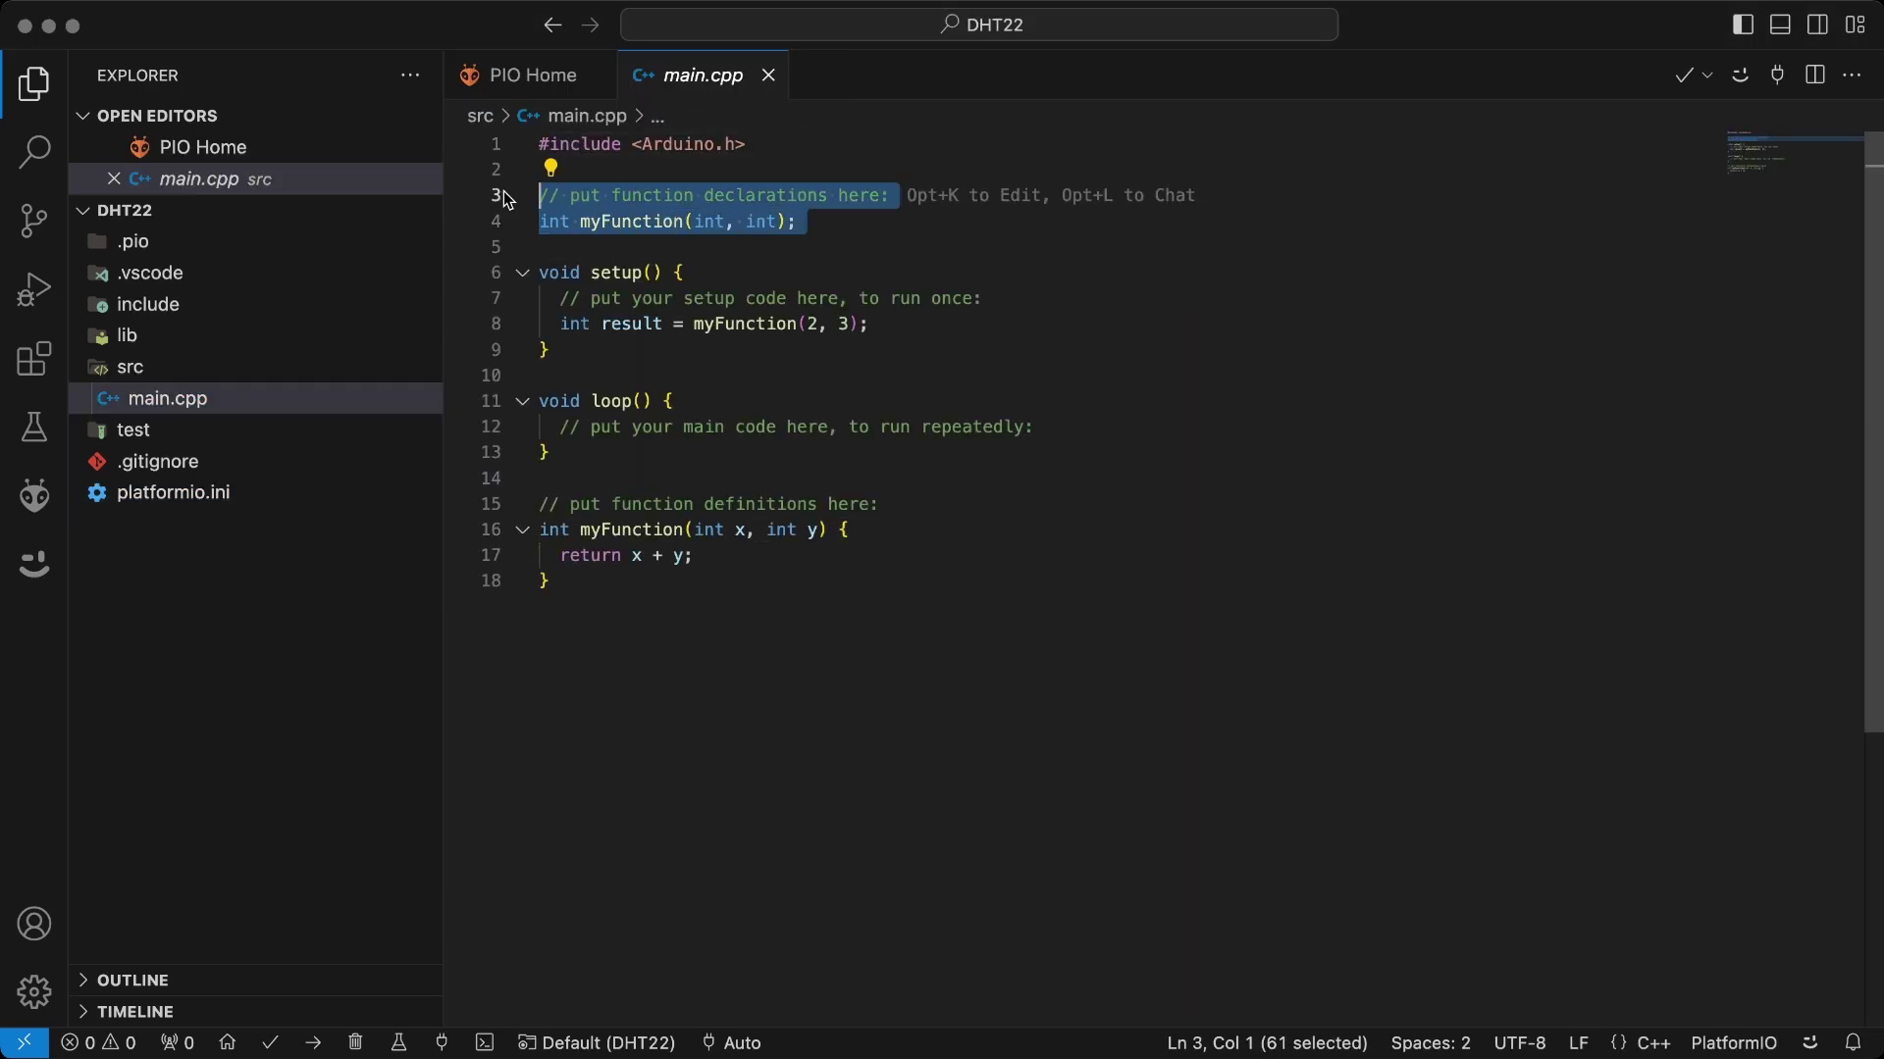
{"action": "key", "text": "super+v"}
Delete the placeholder contents of setup() and loop() and the myFunction definition from main.cpp.
{"action": "scroll", "coordinate": [934, 484], "scroll_direction": "down", "scroll_amount": 3}
{"action": "left_click_drag", "start_coordinate": [971, 668], "coordinate": [967, 608]}
{"action": "key", "text": "BackSpace"}
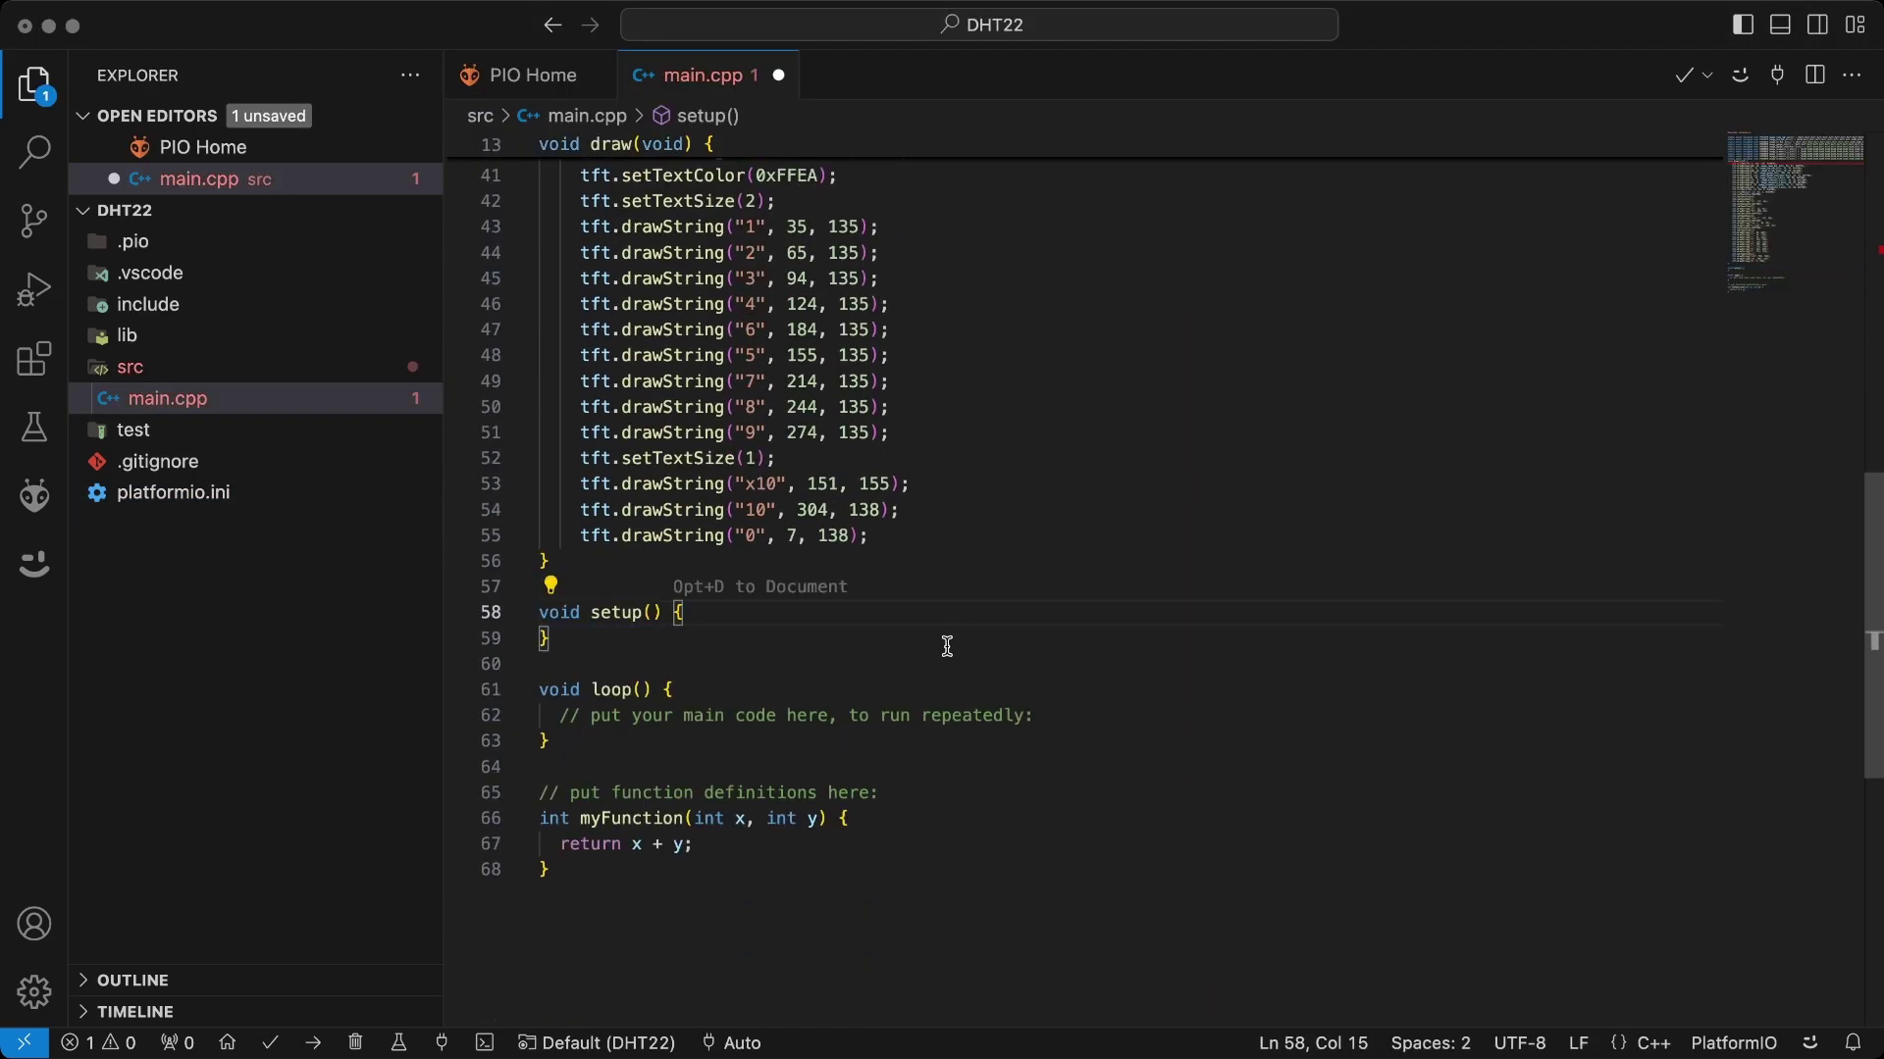
{"action": "left_click_drag", "start_coordinate": [1085, 711], "coordinate": [1063, 692]}
{"action": "key", "text": "BackSpace"}
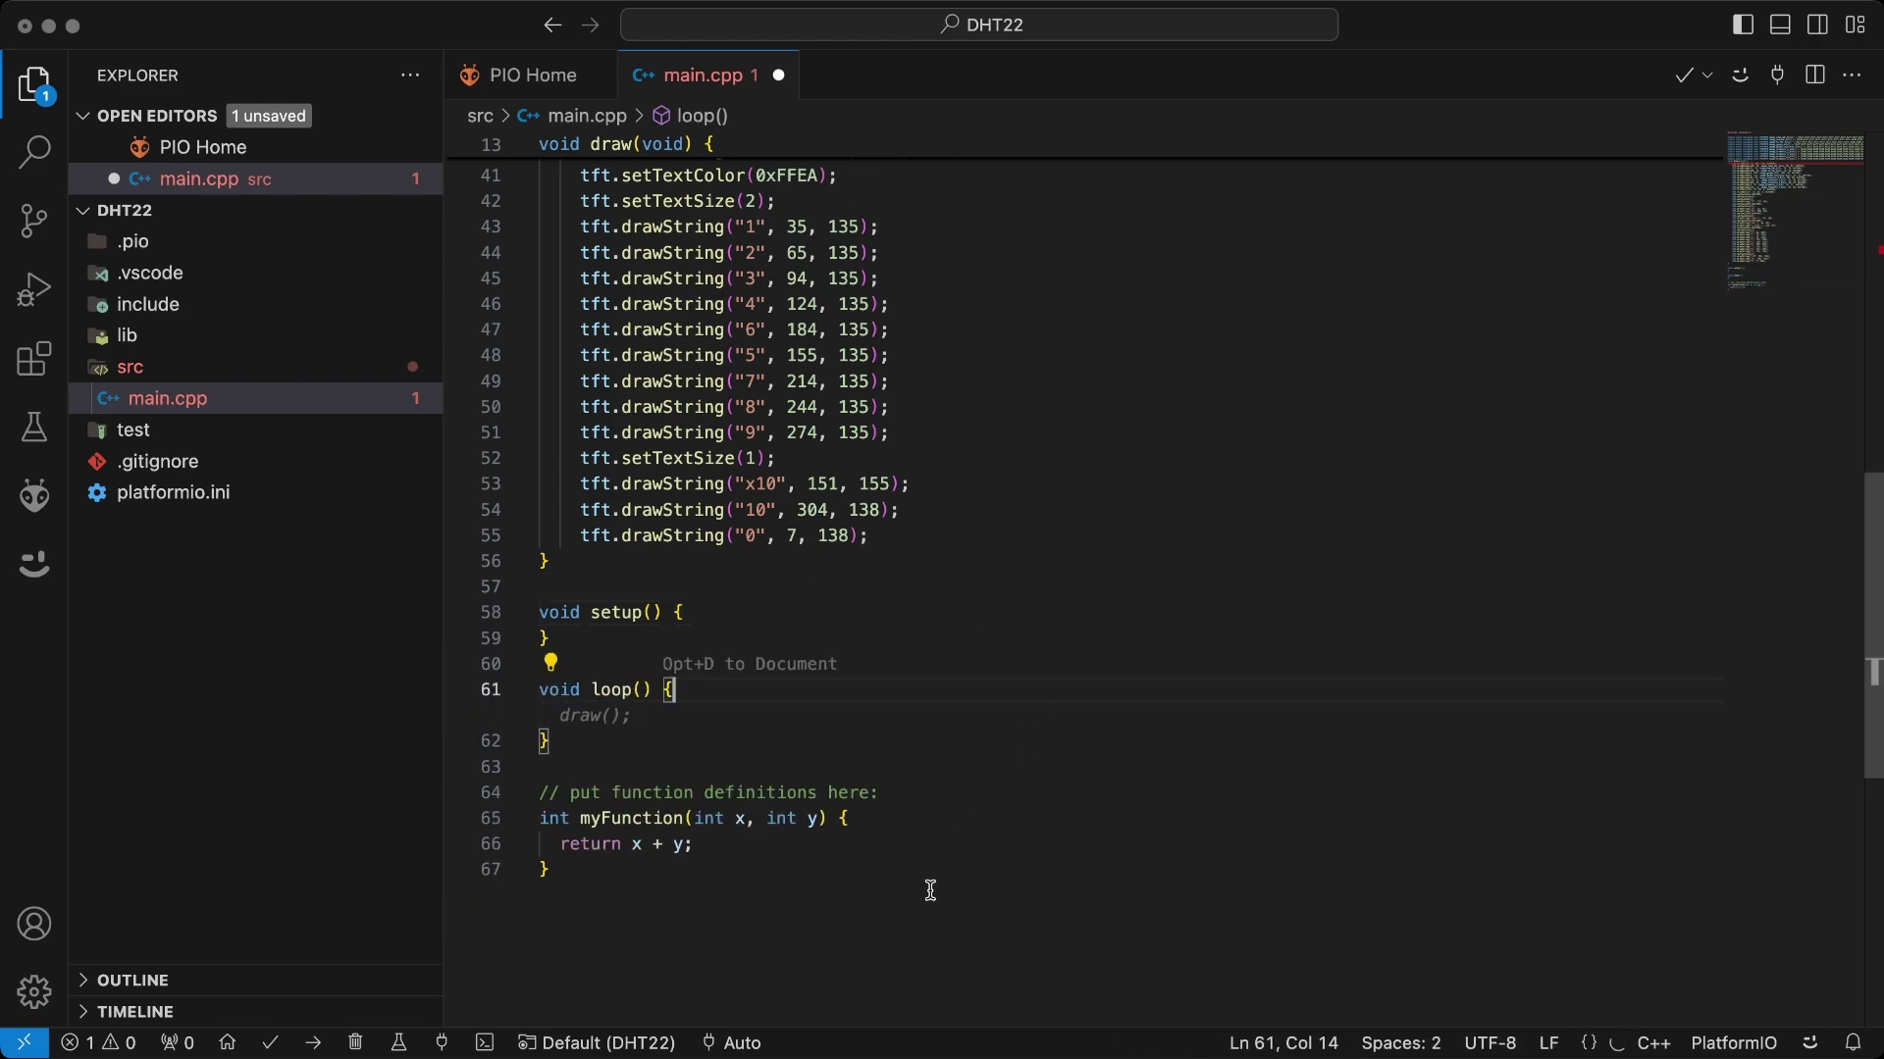
{"action": "left_click_drag", "start_coordinate": [929, 887], "coordinate": [975, 745]}
{"action": "key", "text": "BackSpace"}
Include <TFT_eSPI.h> and "pin_config.h" below Arduino.h, declare TFT_eSPI tft = TFT_eSPI(); and save main.cpp.
{"action": "scroll", "coordinate": [794, 200], "scroll_direction": "up", "scroll_amount": 10}
{"action": "left_click", "coordinate": [809, 152]}
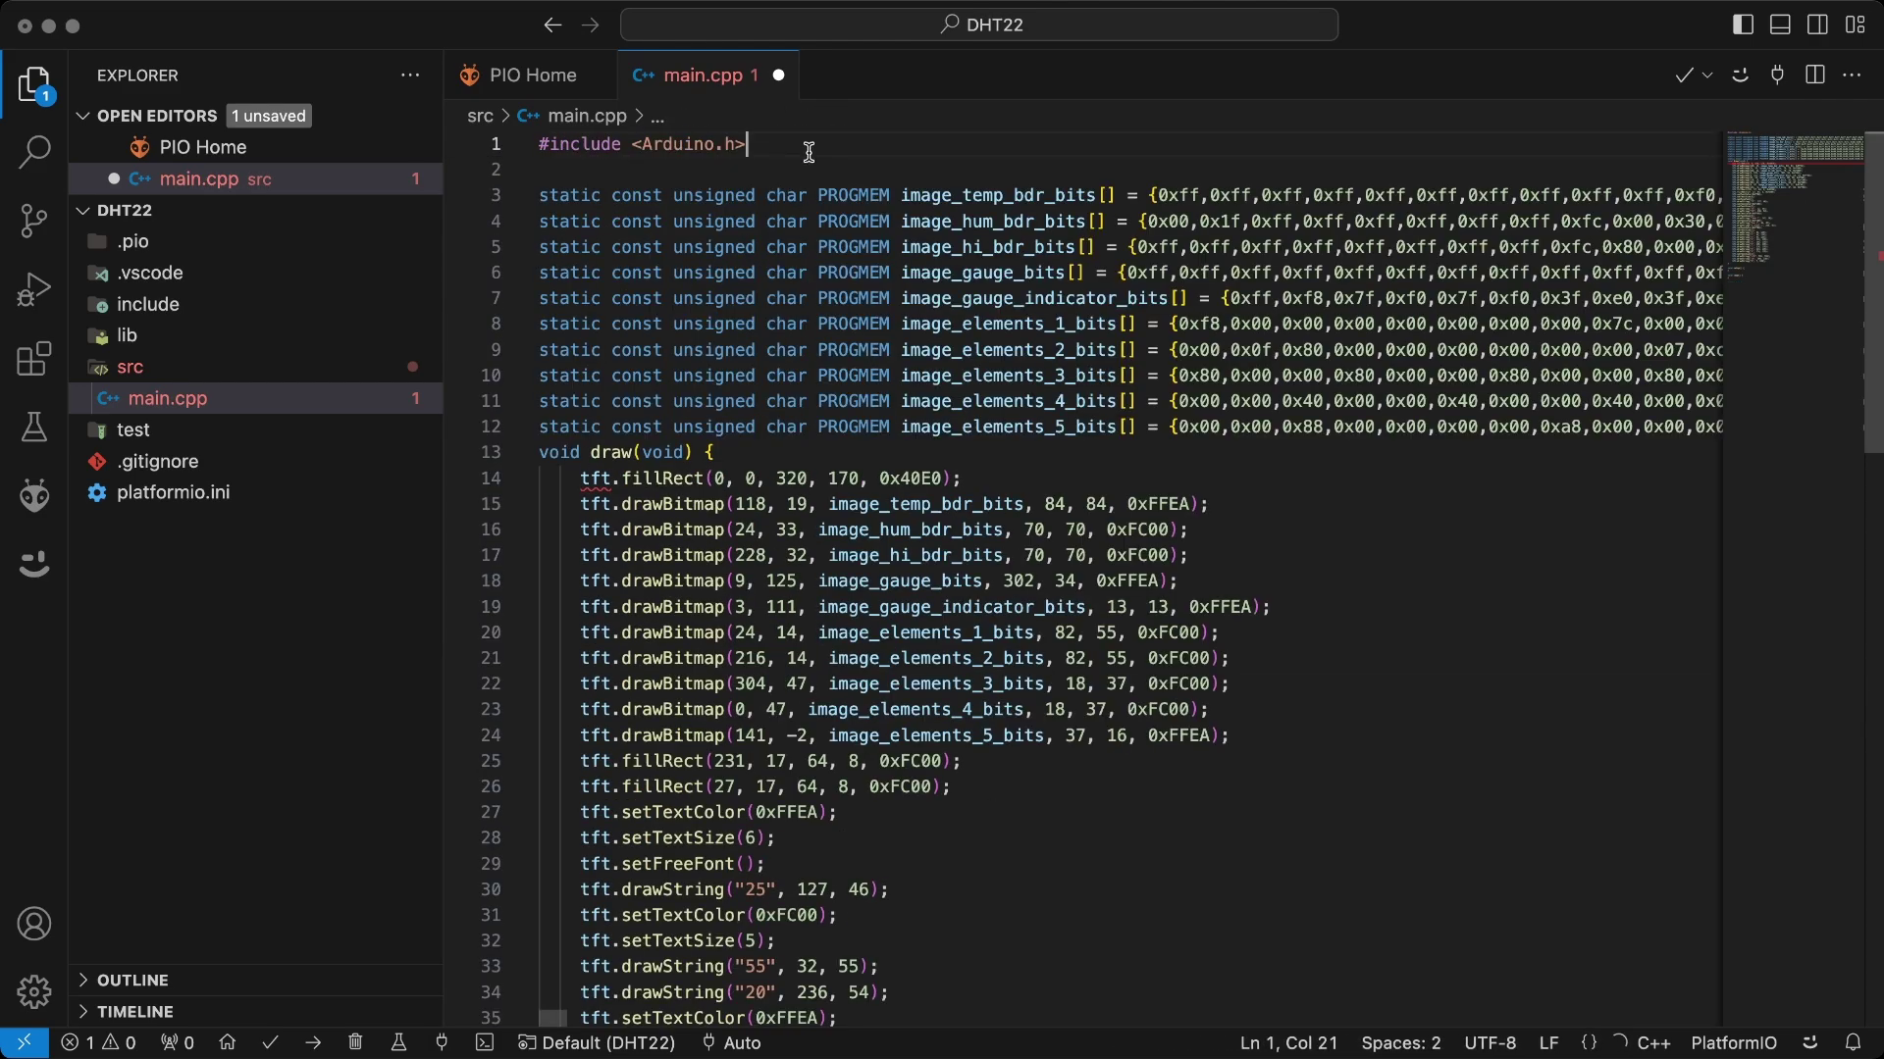
{"action": "type", "text": "#include <TFT_eSPI.h>"}
{"action": "key", "text": "Return"}
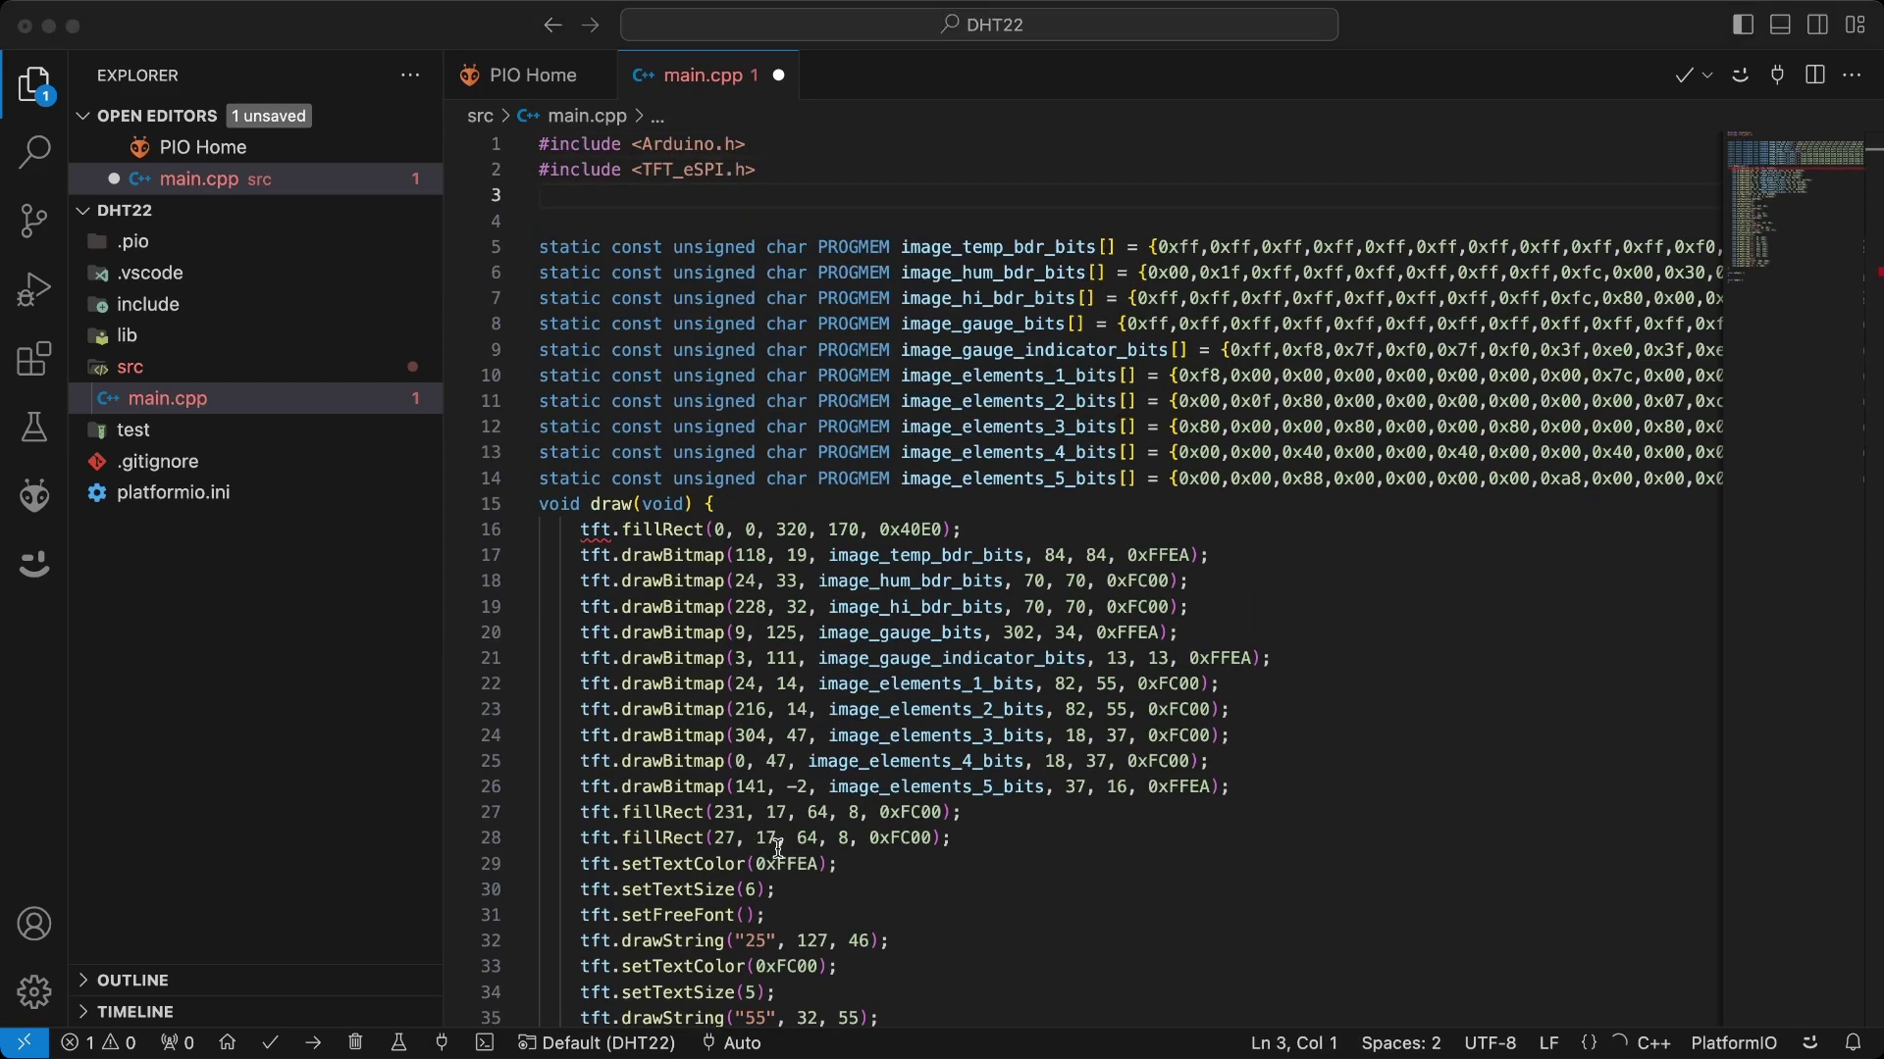
{"action": "type", "text": "#include \"pin_config.h\""}
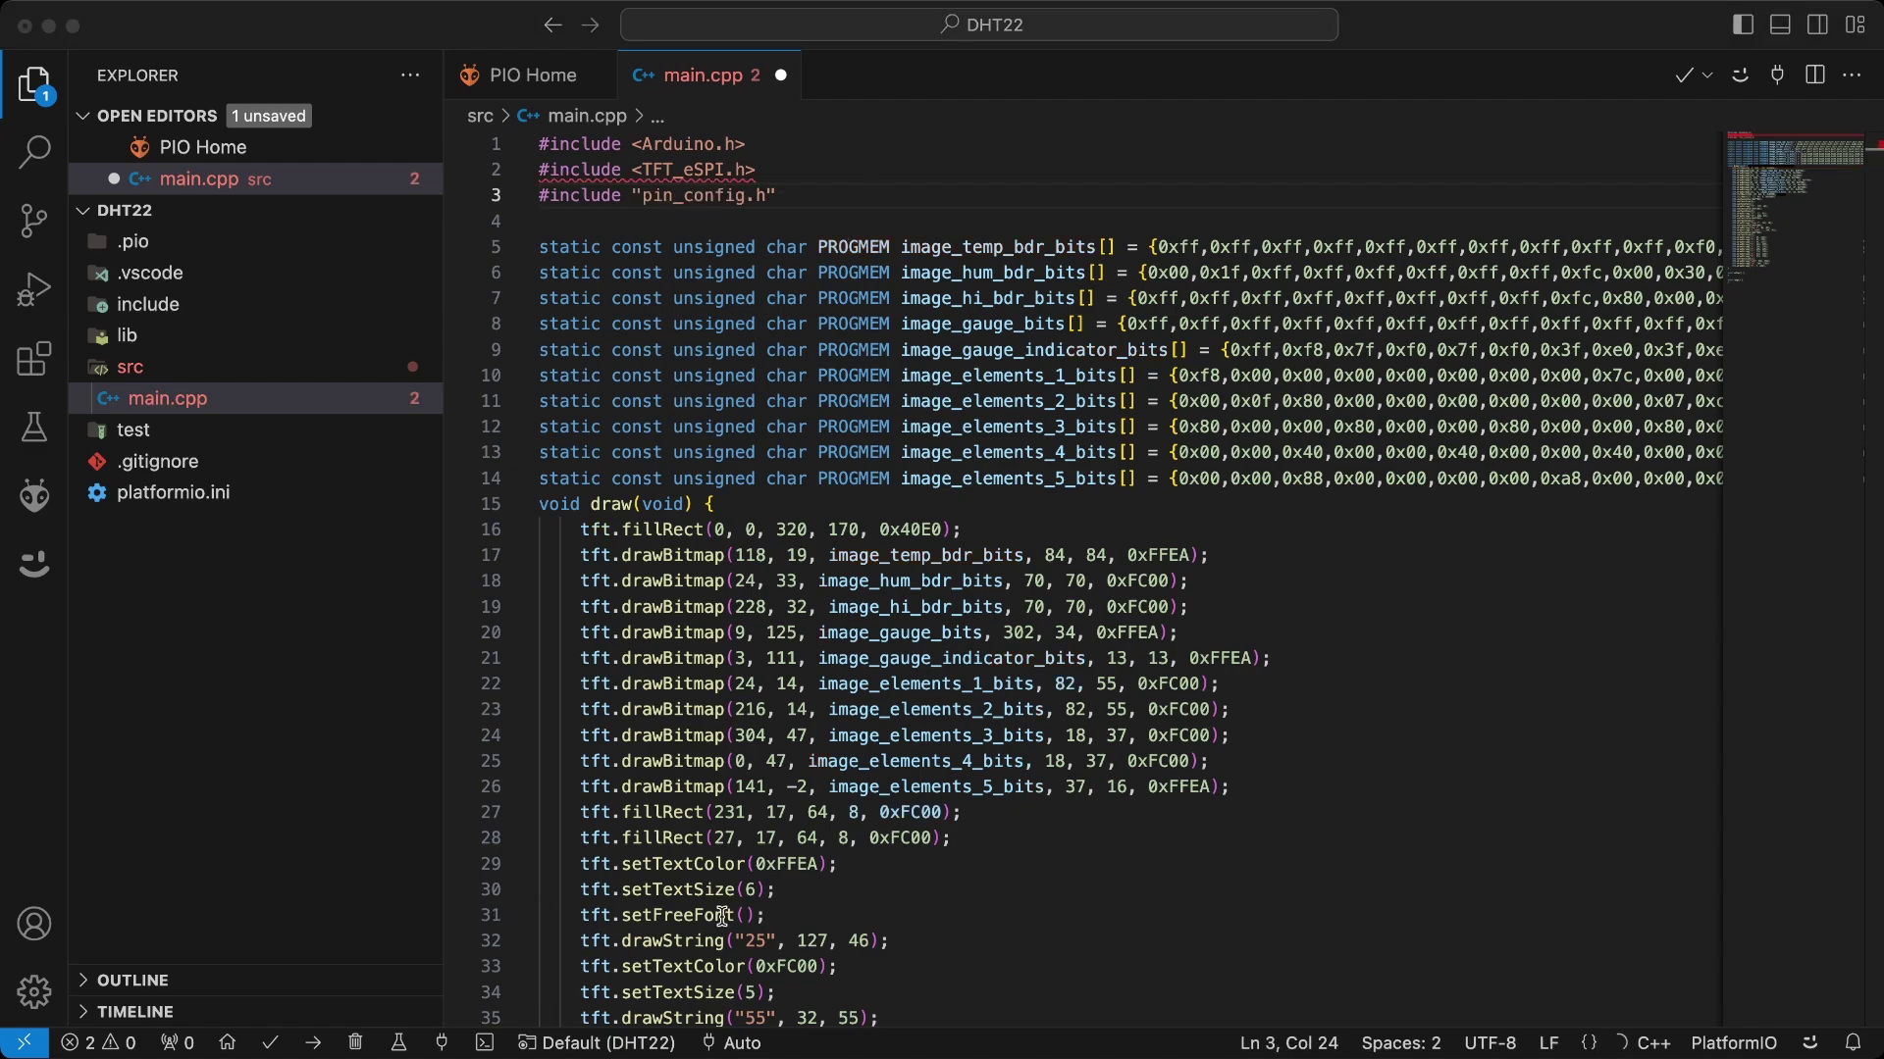
{"action": "key", "text": "Return"}
{"action": "key", "text": "Return"}
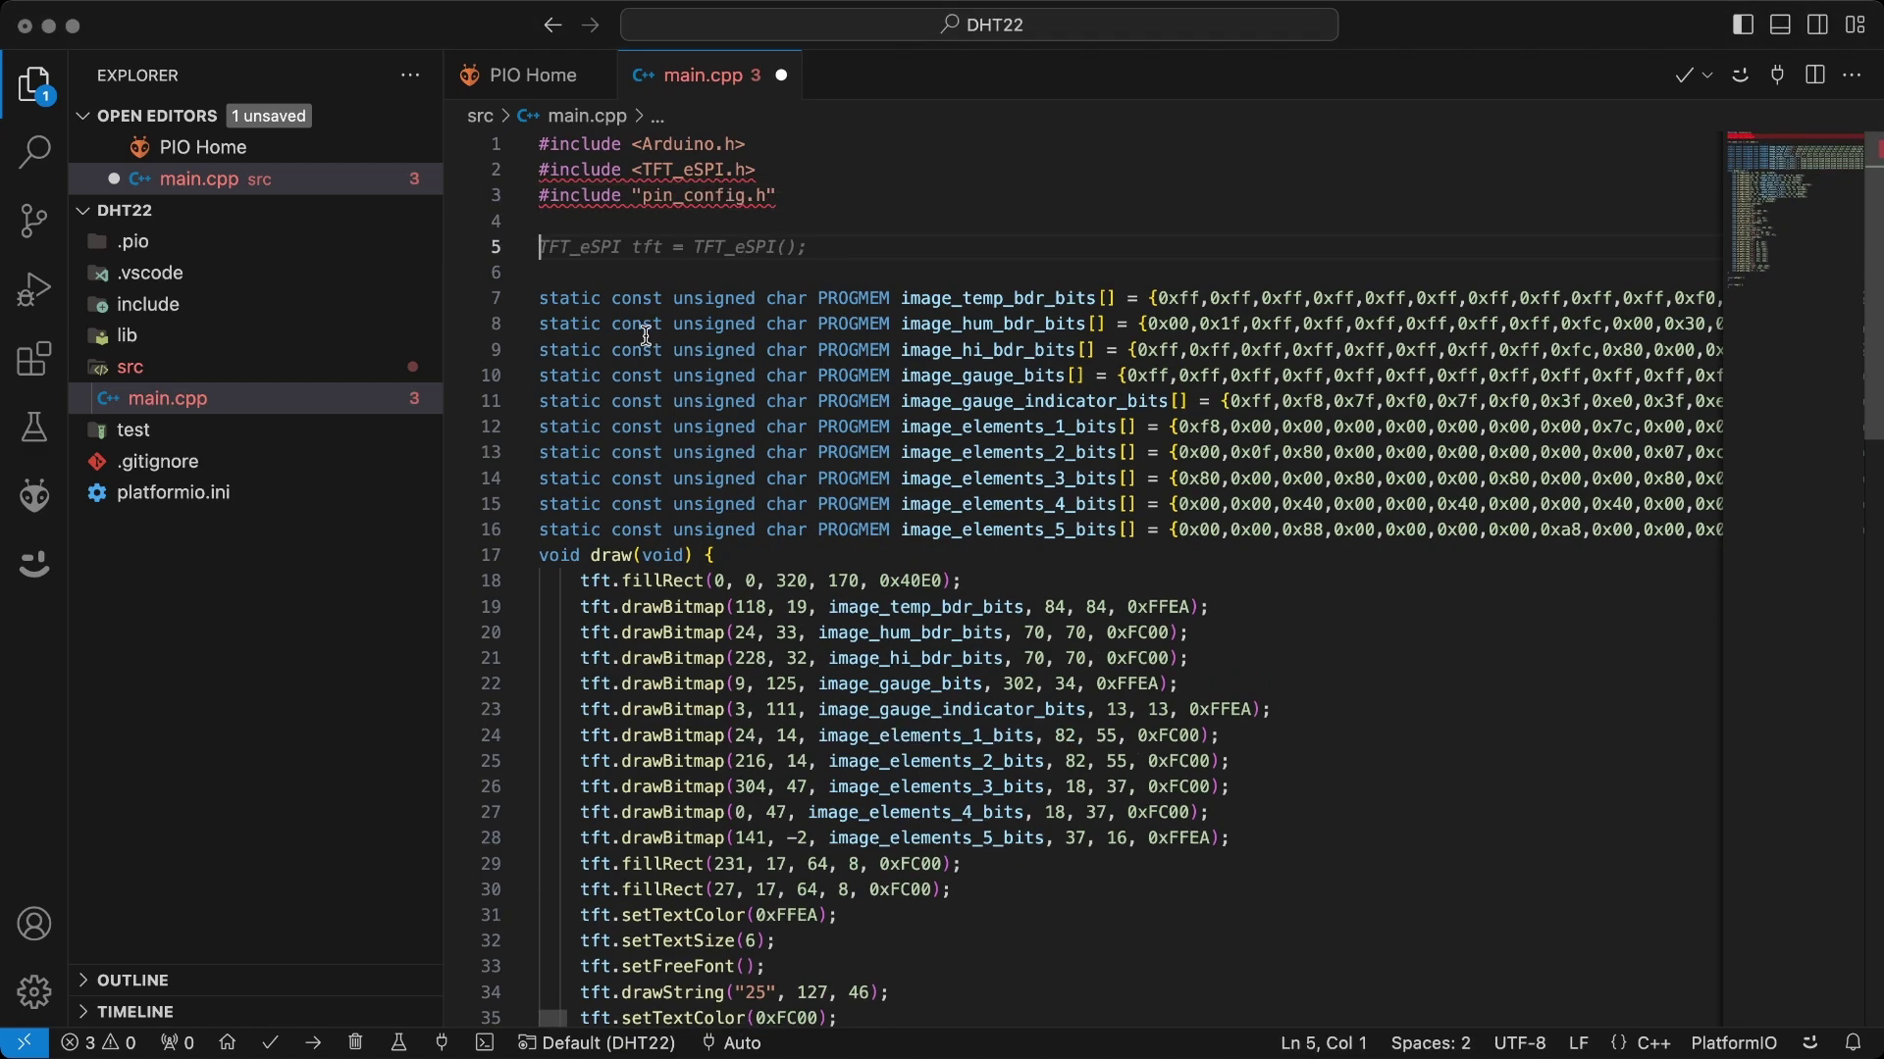
{"action": "key", "text": "Tab"}
{"action": "key", "text": "super+s"}
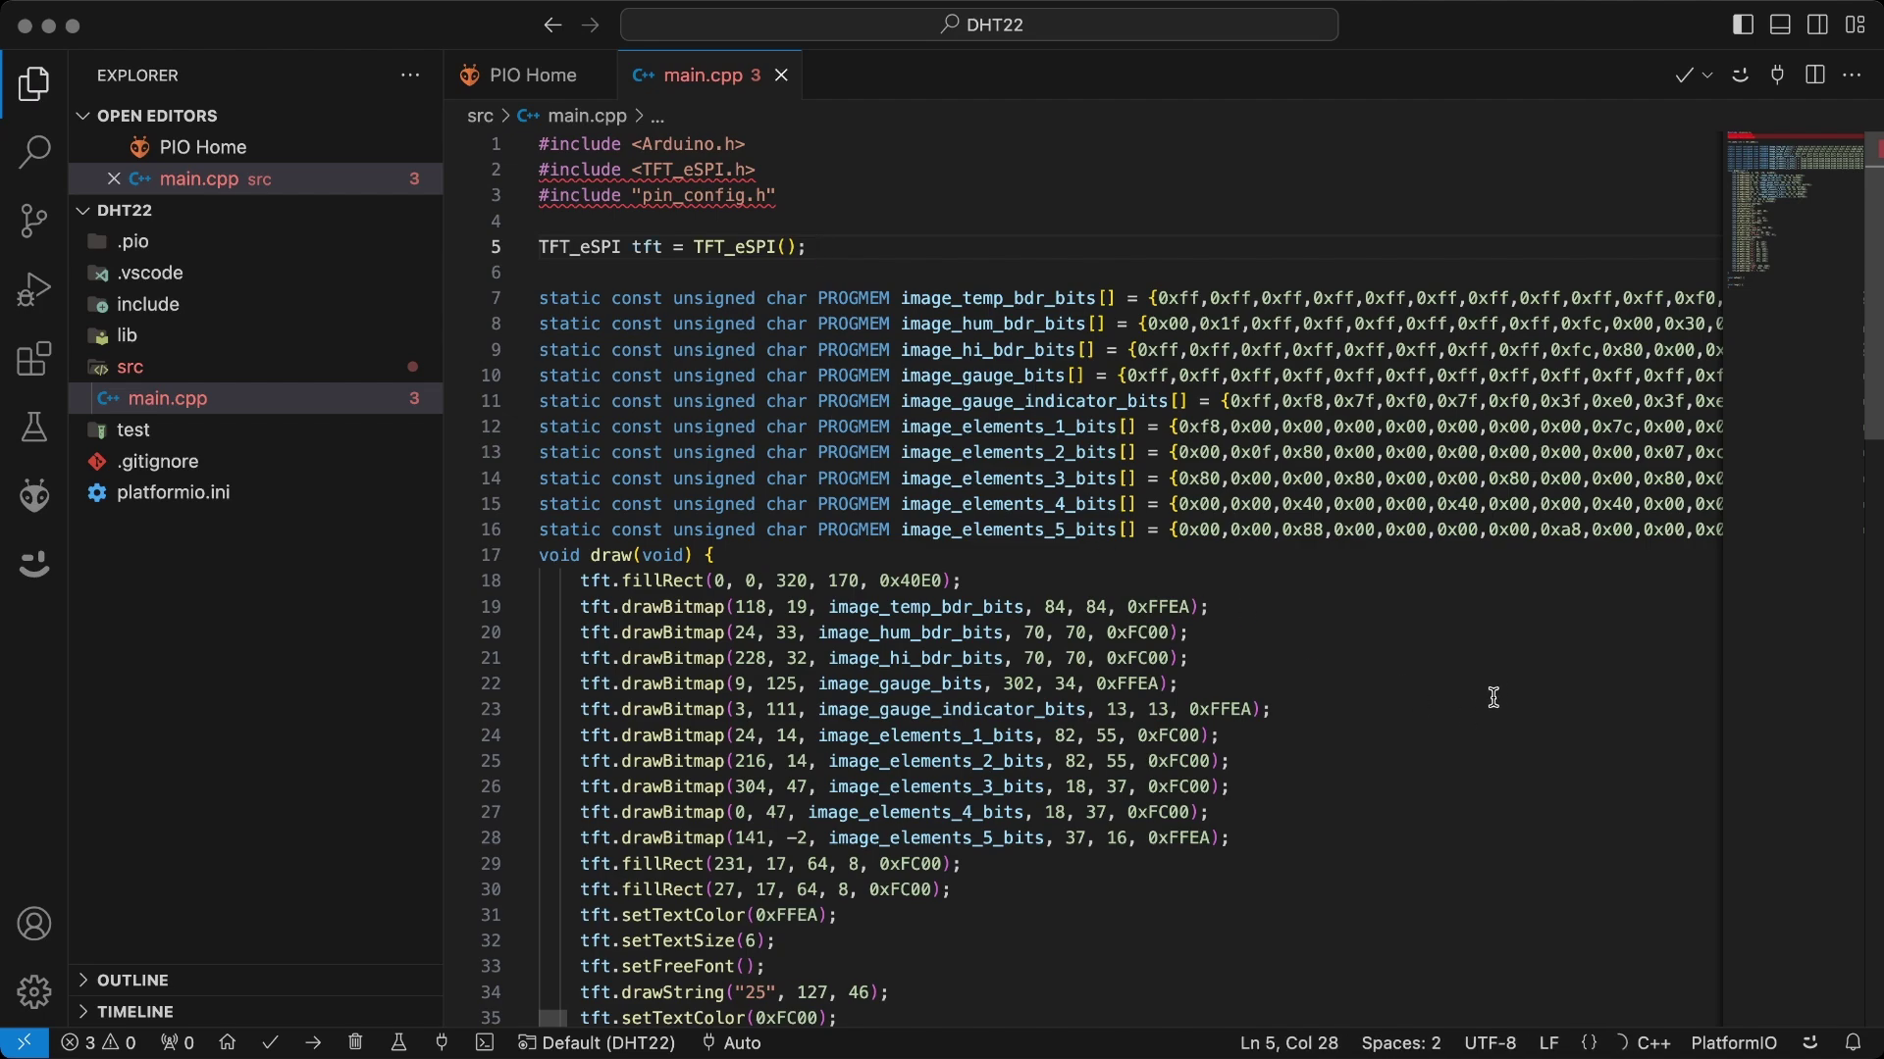
Fill setup() with Serial.begin(115200), PIN_POWER_ON set as a HIGH output, and tft init, rotation 1 and a TFT_BLACK fill, and save.
{"action": "scroll", "coordinate": [711, 589], "scroll_direction": "down", "scroll_amount": 11}
{"action": "left_click", "coordinate": [711, 881]}
{"action": "key", "text": "Return"}
{"action": "key", "text": "Return"}
{"action": "type", "text": "Serial.begin(115200);      pinMode(PIN_POWER_ON, OUTPUT);     digitalWrite(PIN_POWER_ON, HIGH);      tft.init();     tft.setRotation(1);     tft.fillScreen(TFT_BLACK);"}
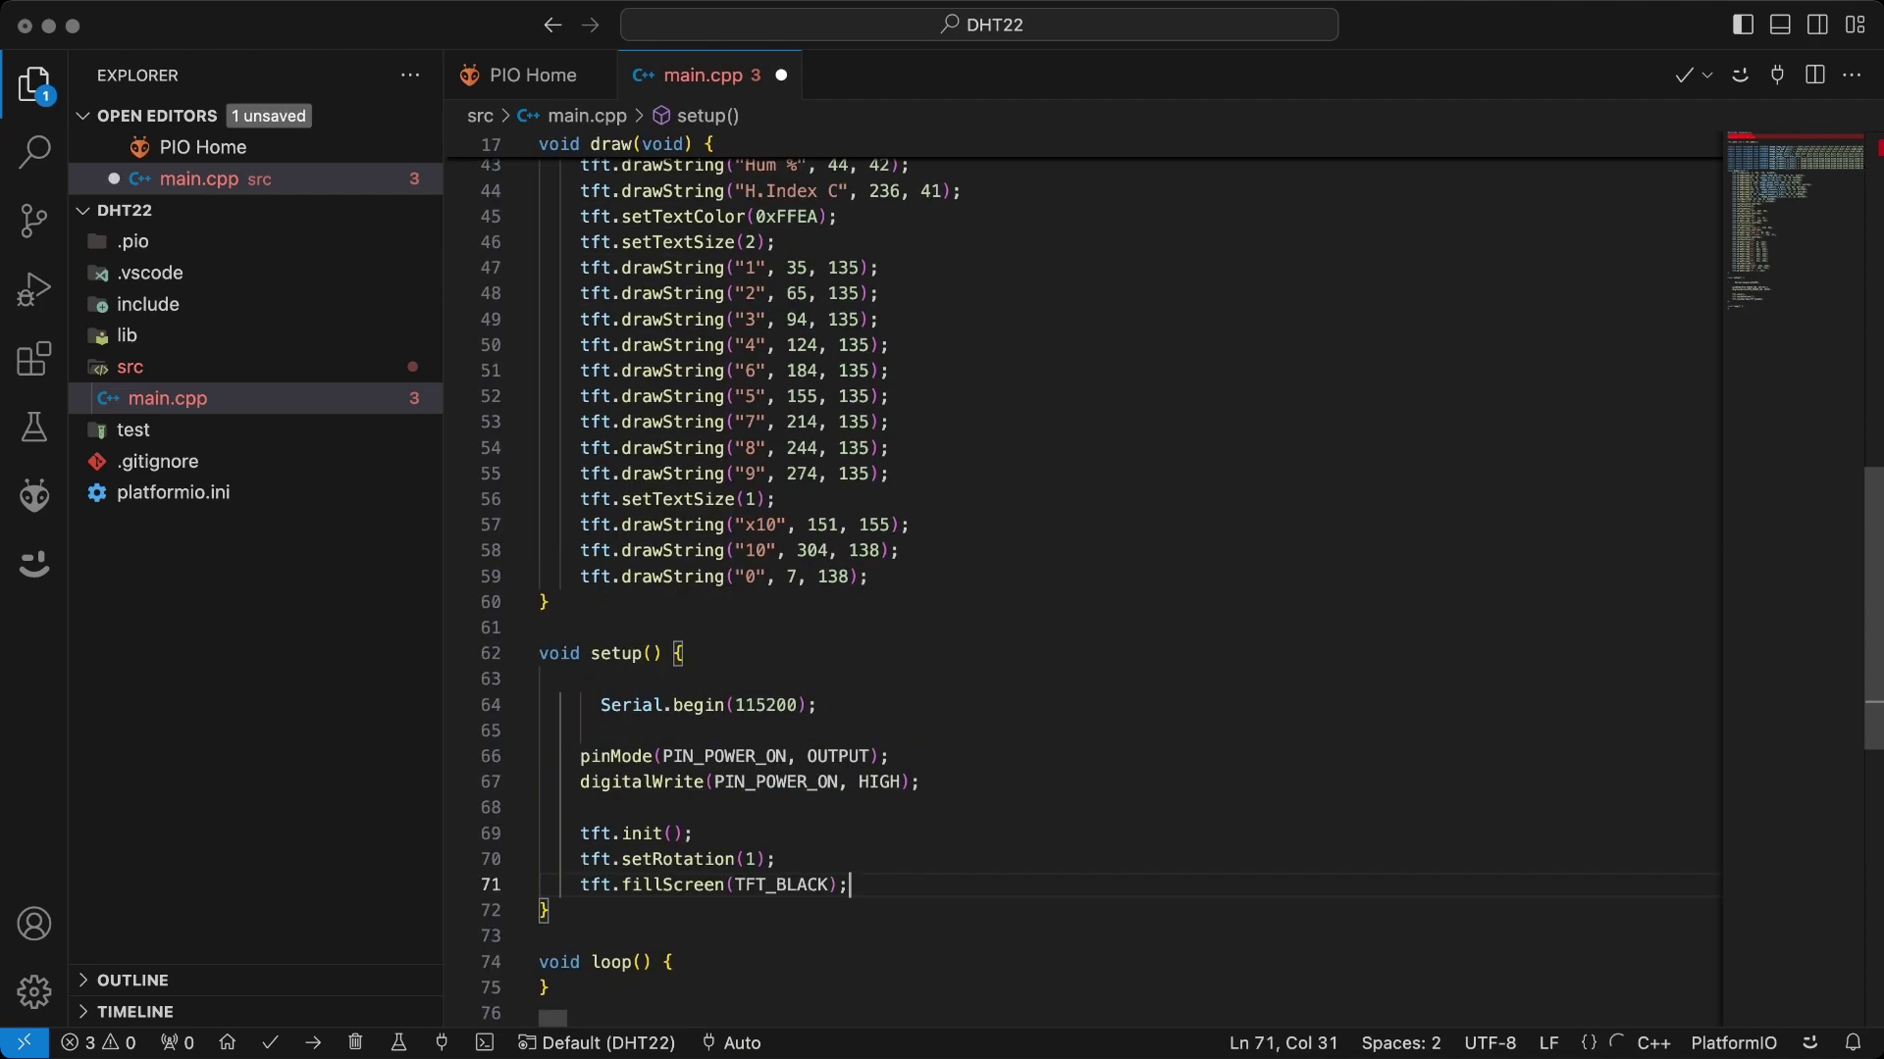
{"action": "key", "text": "Up"}
{"action": "key", "text": "BackSpace"}
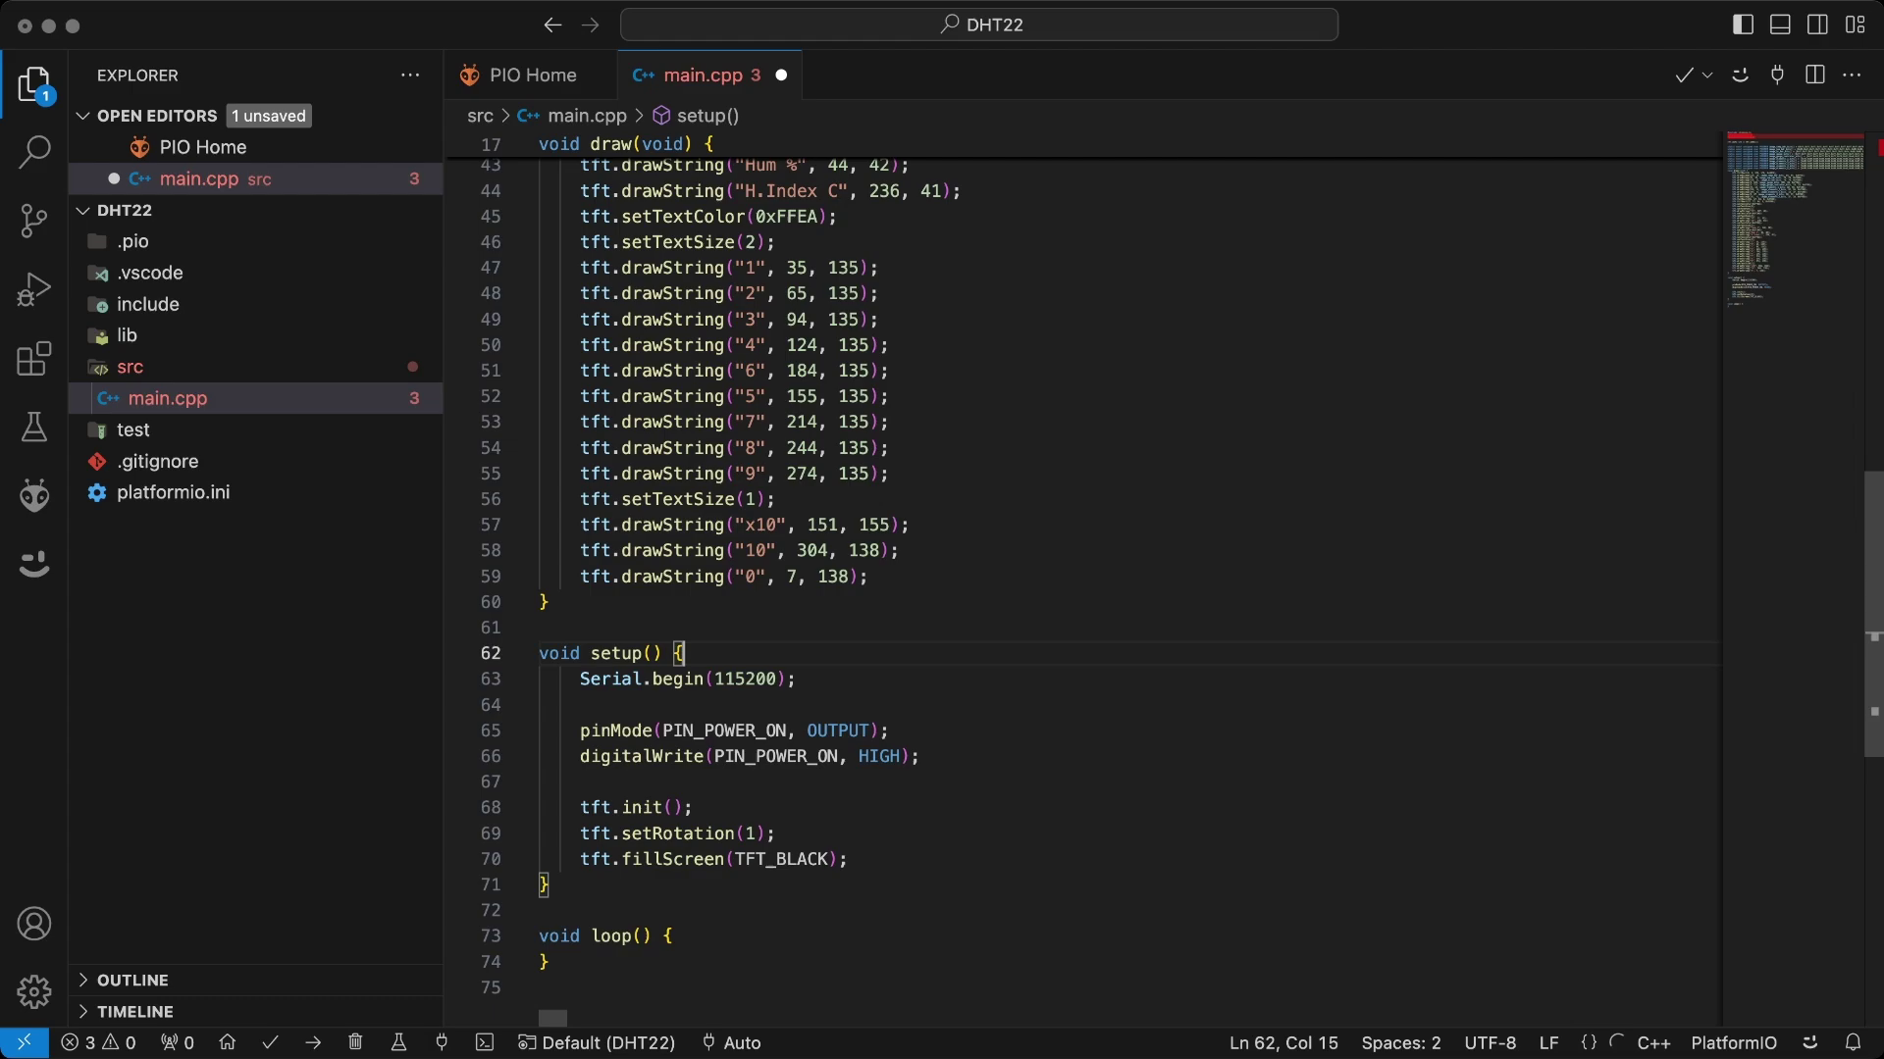
{"action": "left_click", "coordinate": [1024, 863]}
{"action": "key", "text": "super+s"}
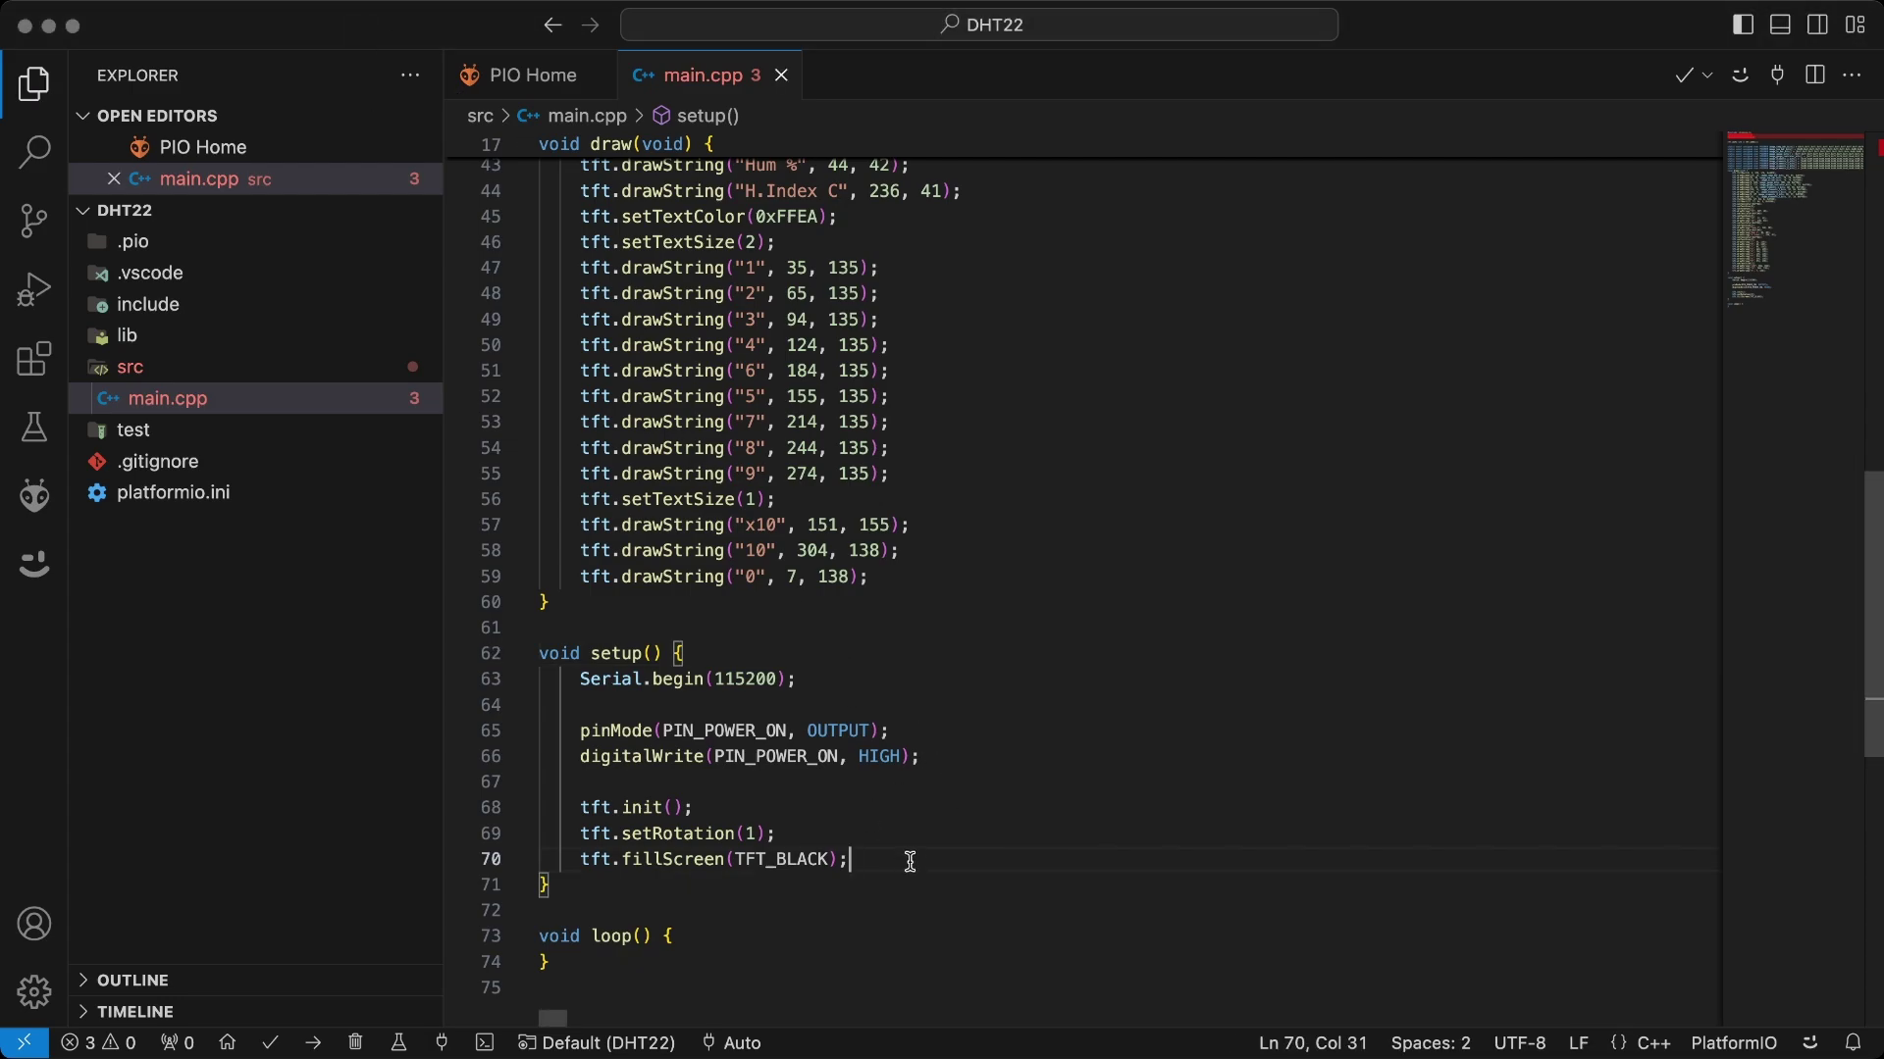
{"action": "key", "text": "Return"}
{"action": "key", "text": "Return"}
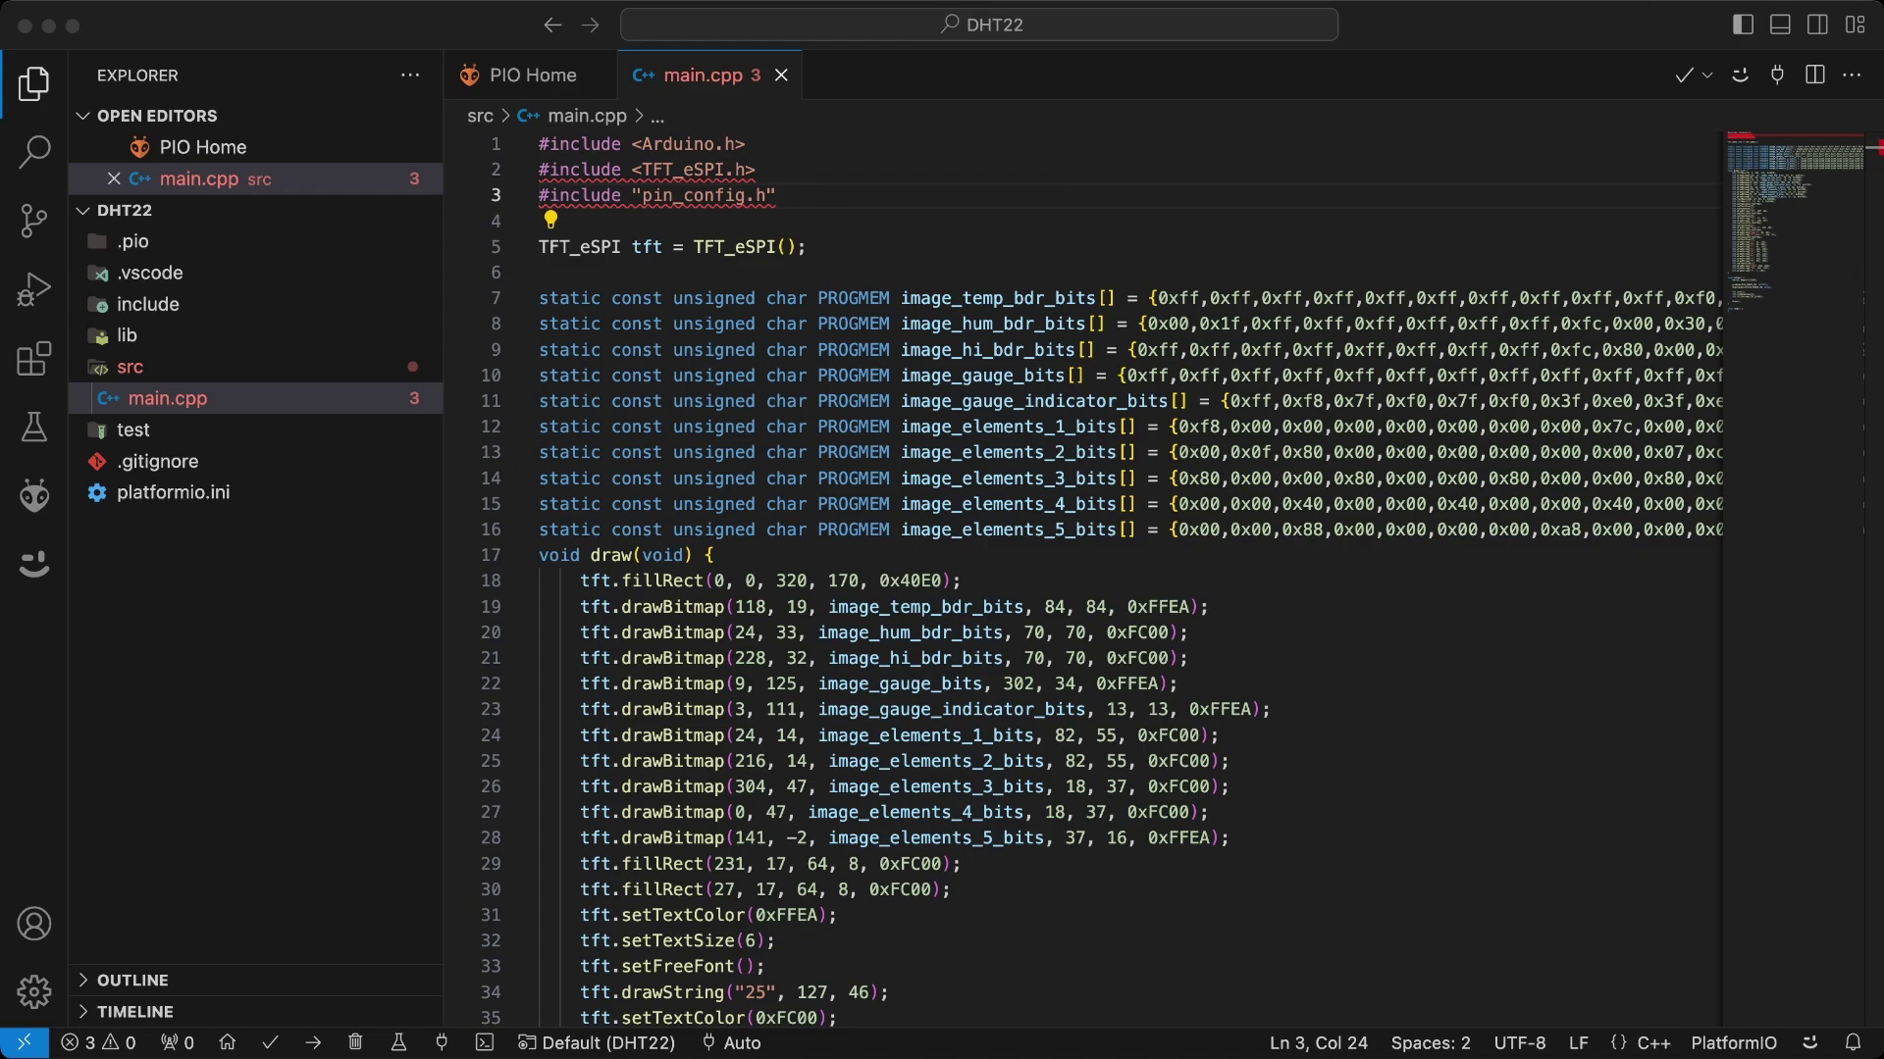
Add the pin_config.h file to the project's src folder, look over its pin definitions and close it.
{"action": "left_click_drag", "start_coordinate": [445, 392], "coordinate": [162, 368]}
{"action": "left_click", "coordinate": [1315, 505]}
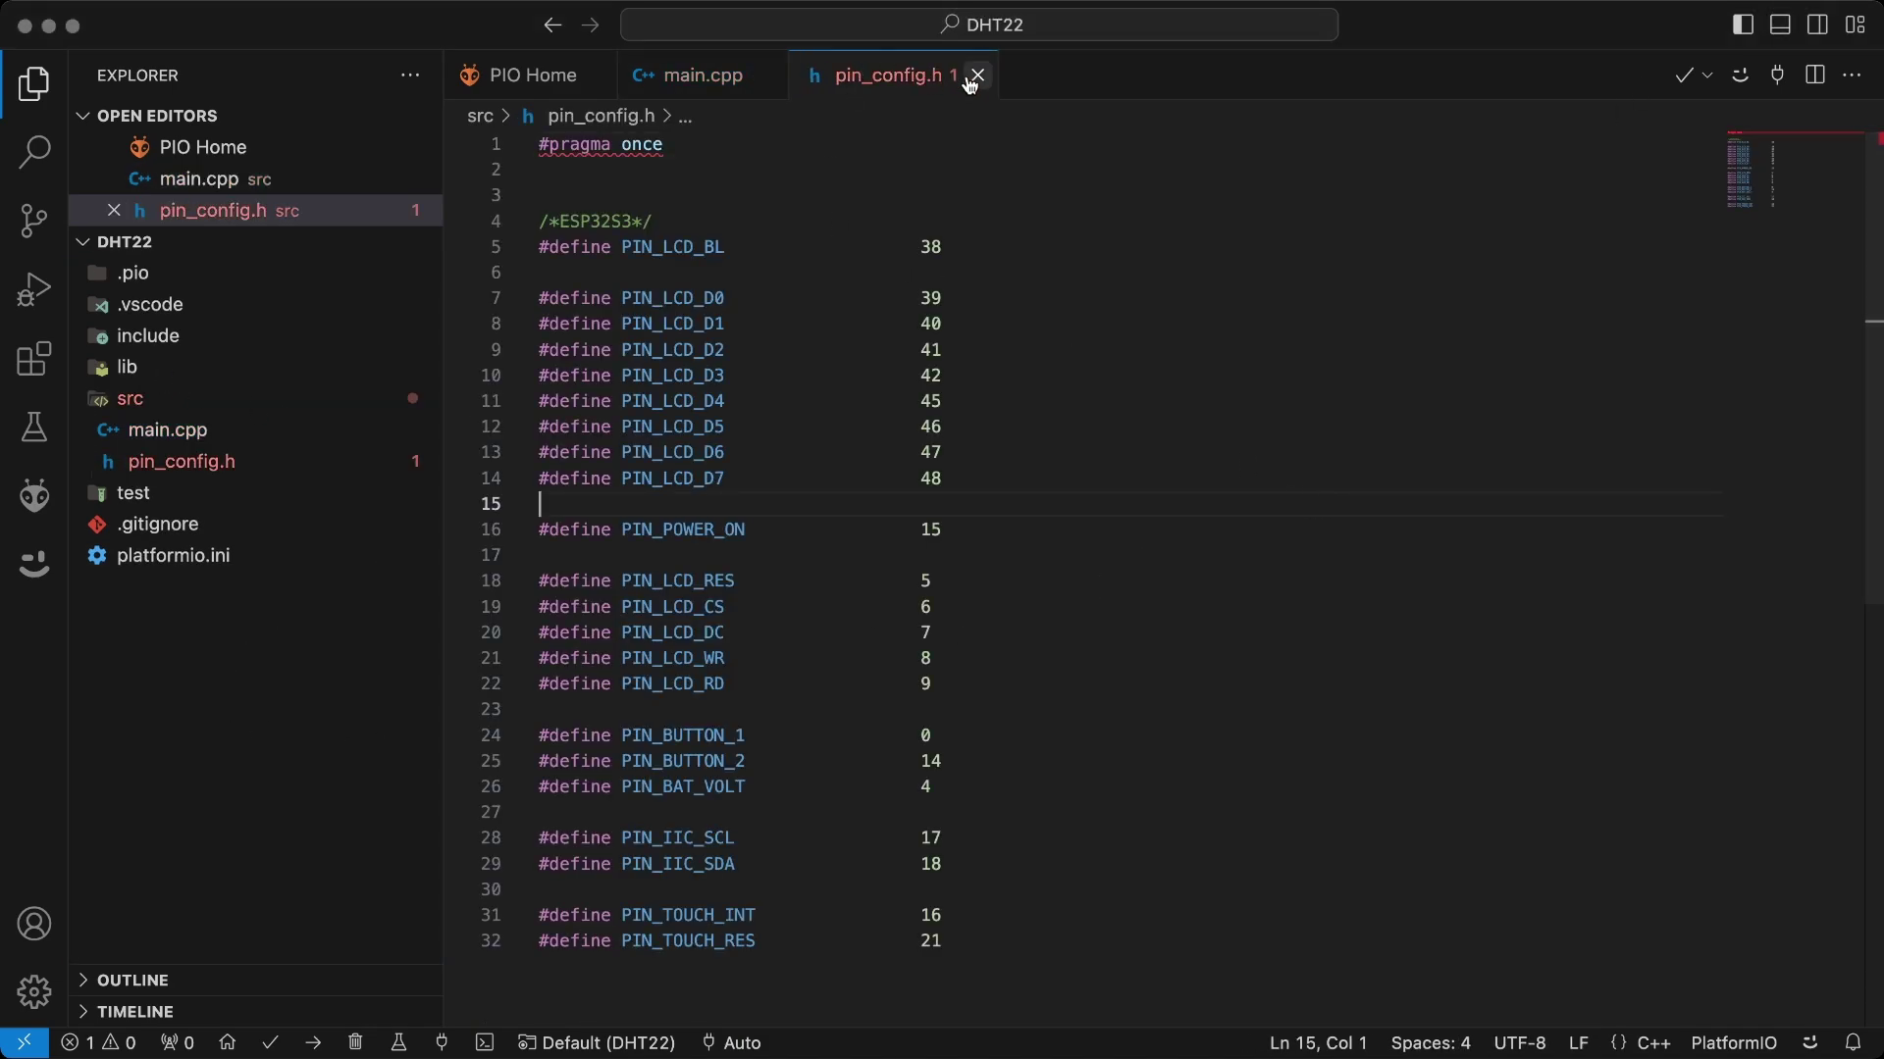
{"action": "left_click", "coordinate": [963, 74]}
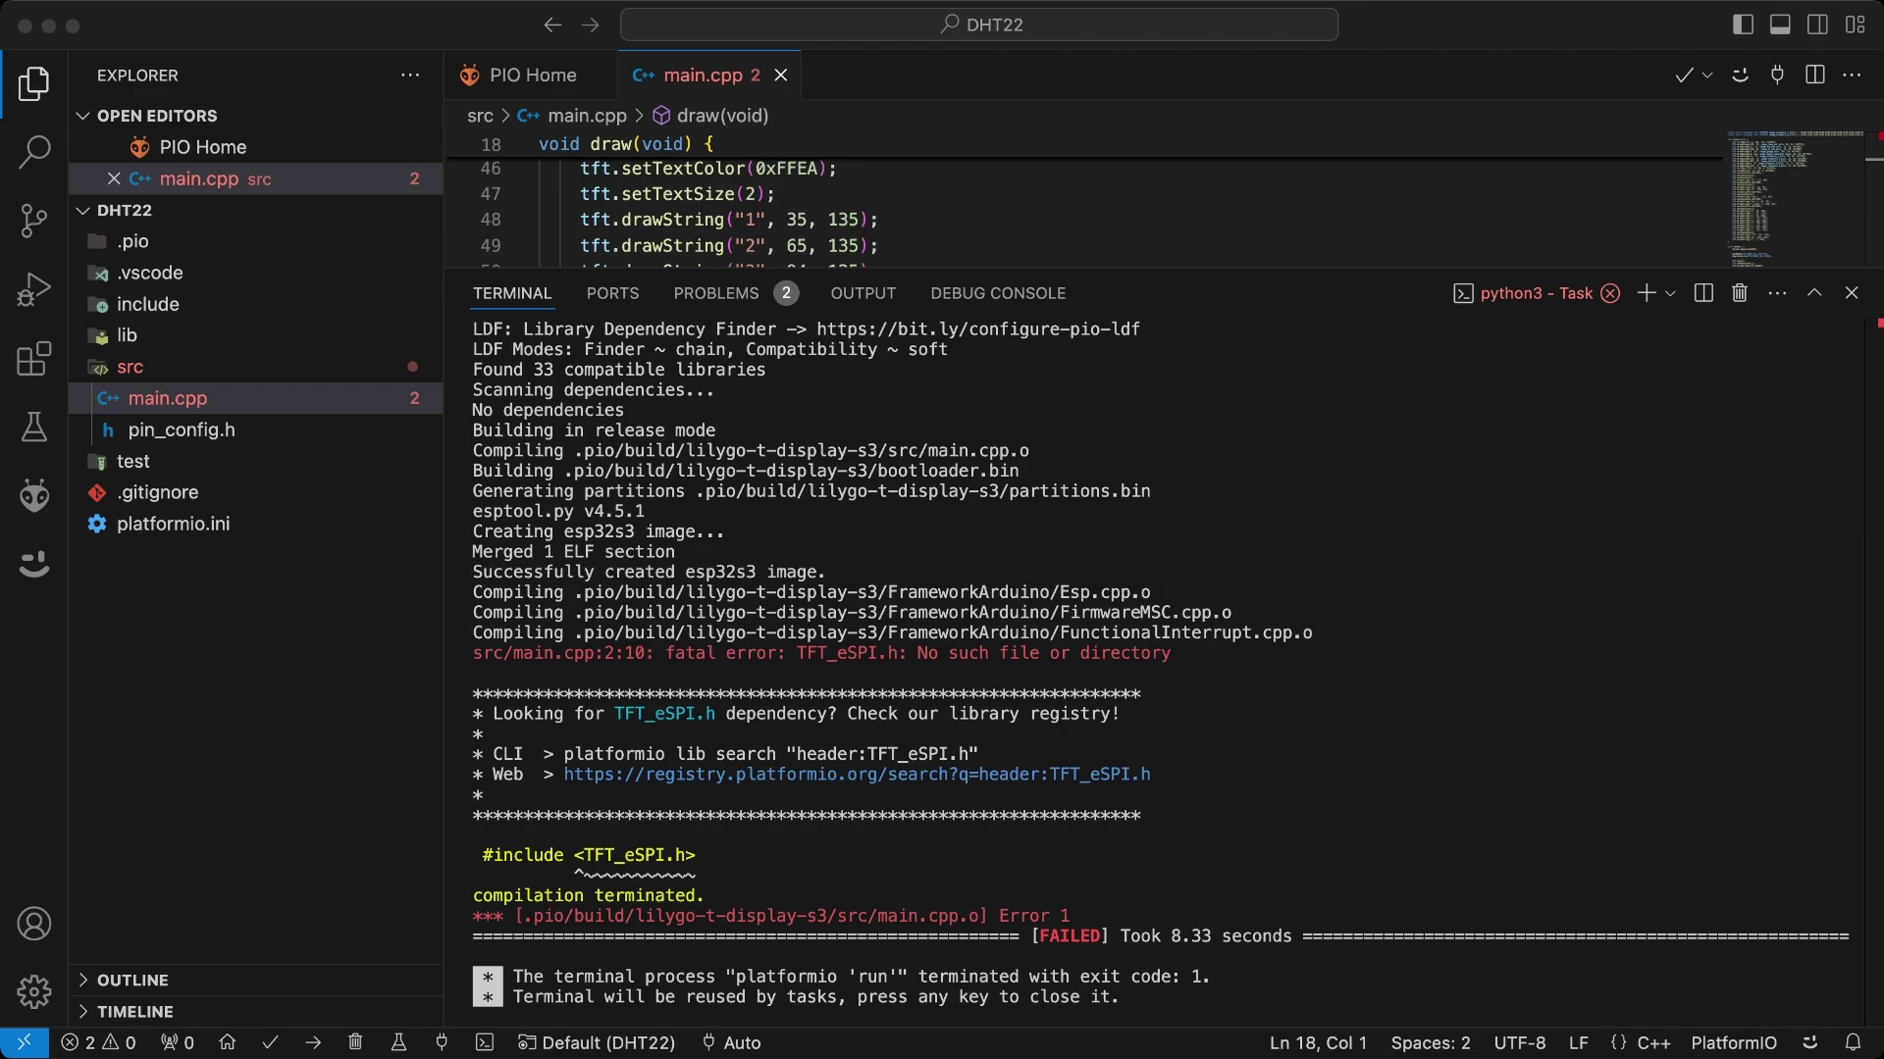
Add the TFT_eSPI library folder to the project's lib folder and expand it to show its files.
{"action": "left_click", "coordinate": [181, 343]}
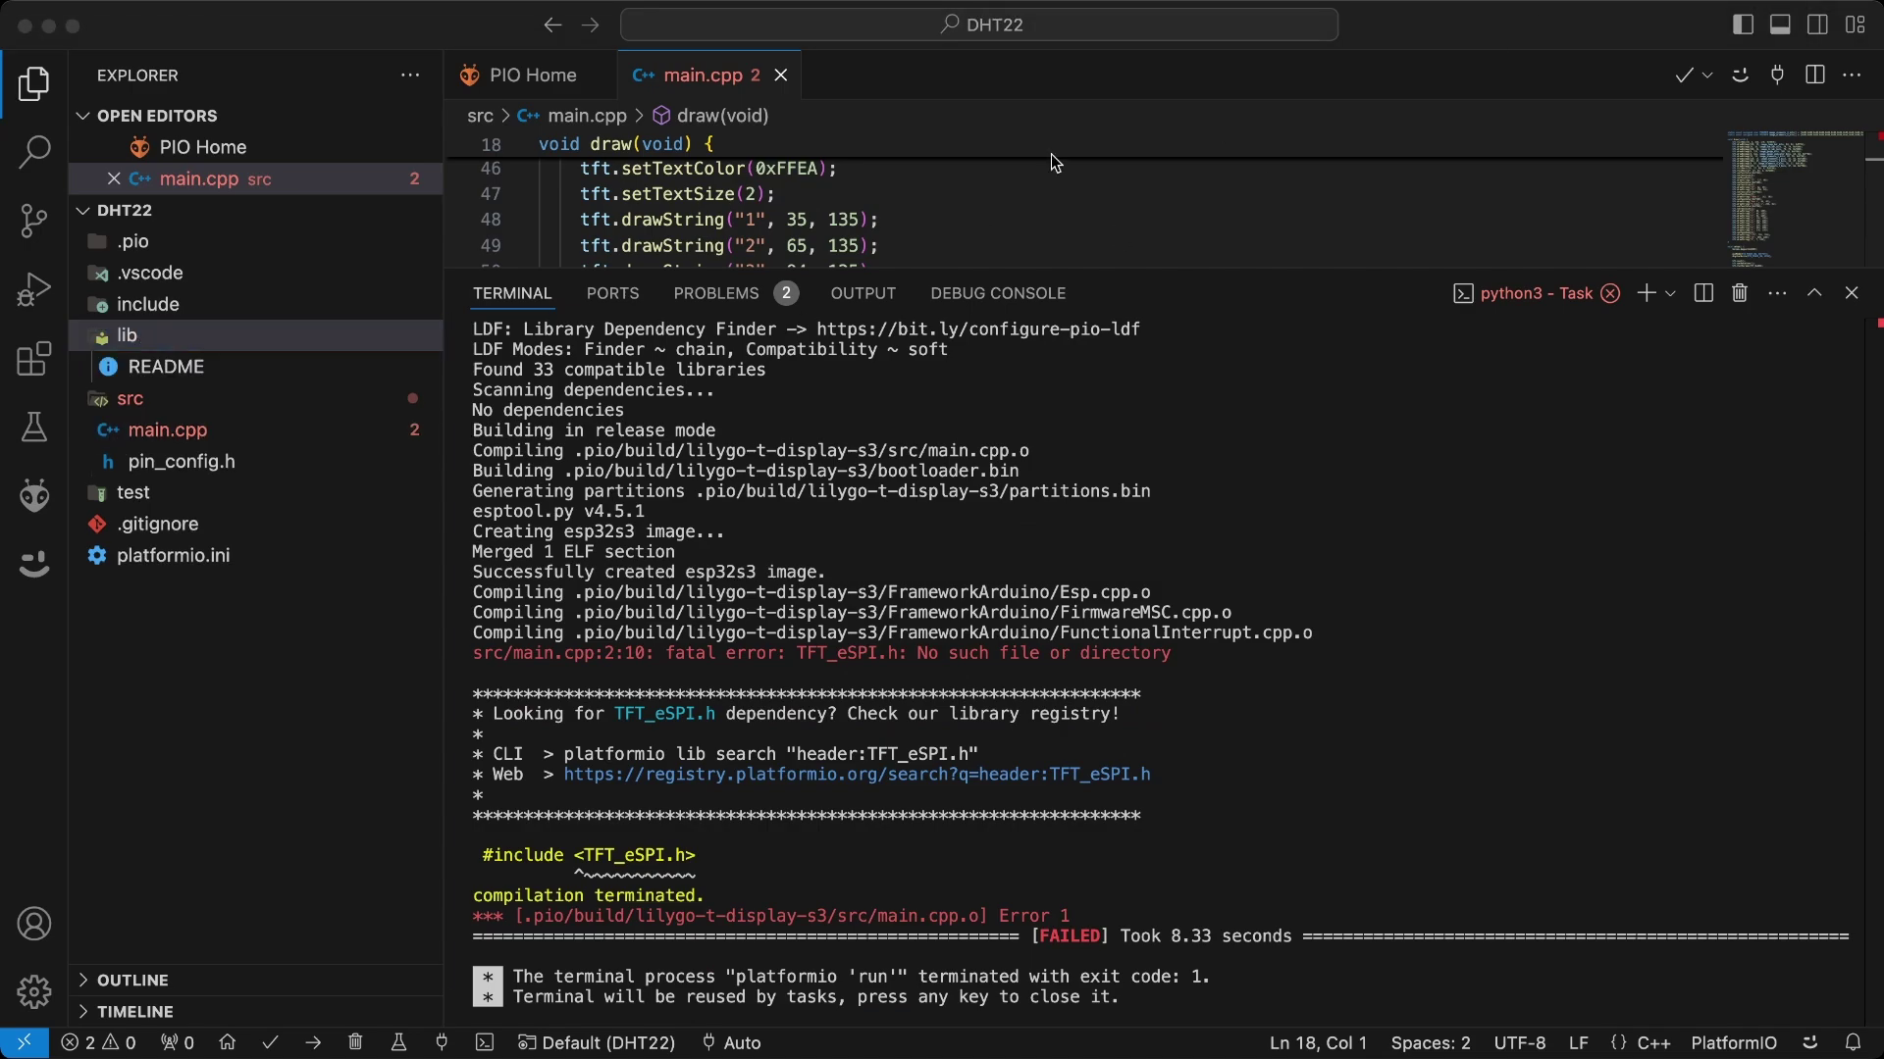
{"action": "left_click_drag", "start_coordinate": [1053, 157], "coordinate": [221, 334]}
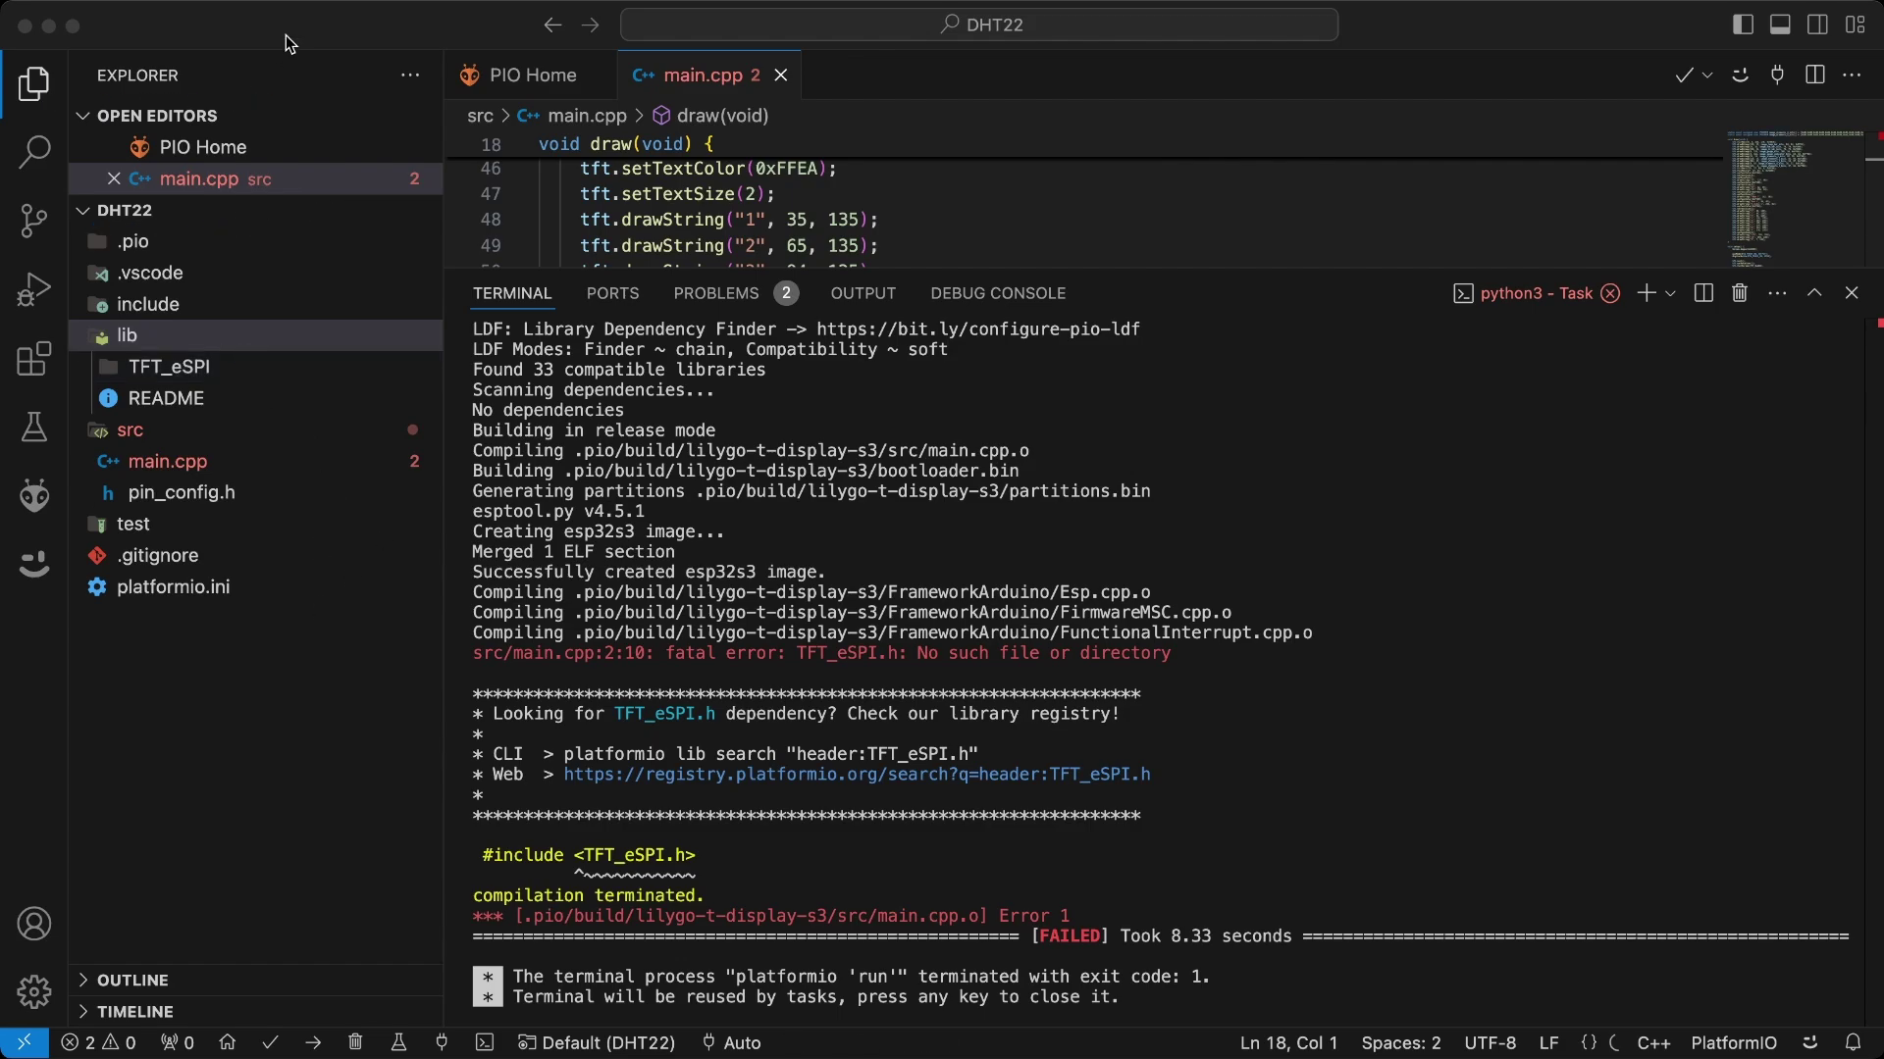
{"action": "left_click", "coordinate": [235, 366]}
{"action": "scroll", "coordinate": [328, 602], "scroll_direction": "down", "scroll_amount": 3}
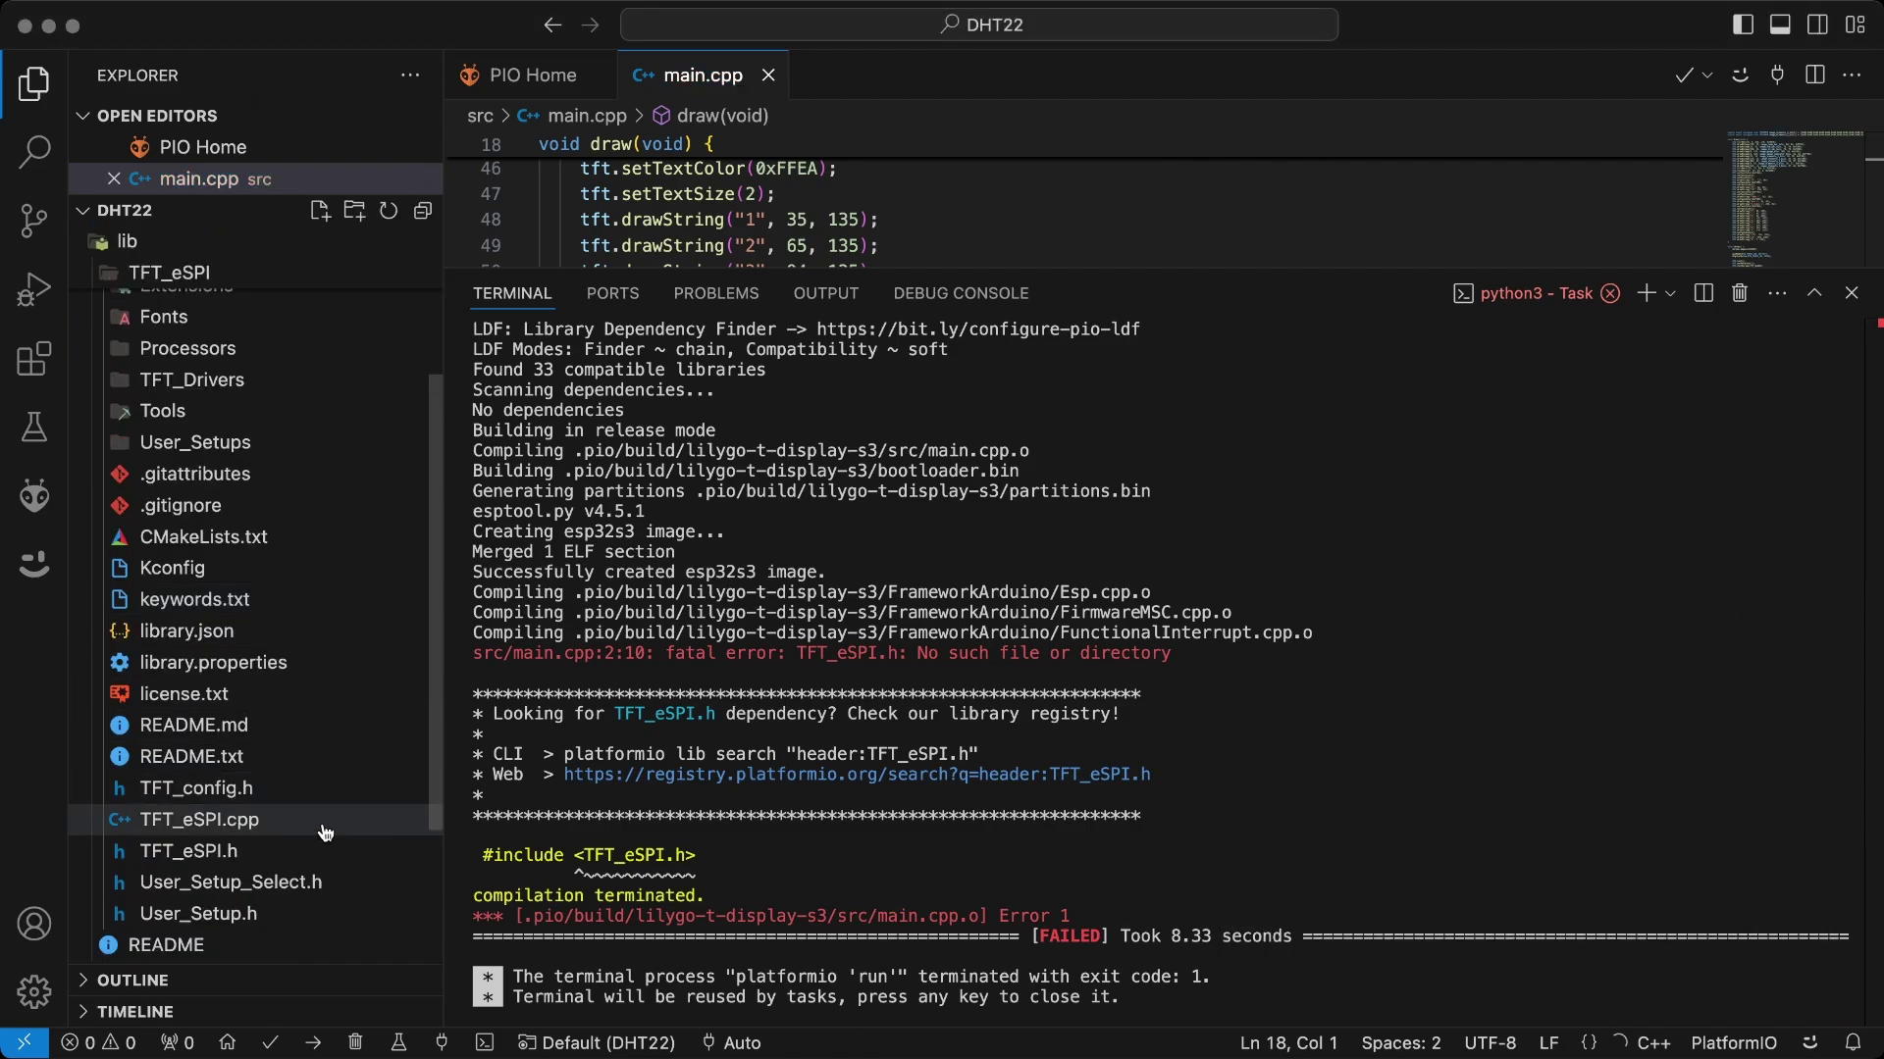
Check the Setup206_LilyGo_T_Display_S3.h include line in User_Setup_Select.h and close the file.
{"action": "left_click", "coordinate": [322, 890]}
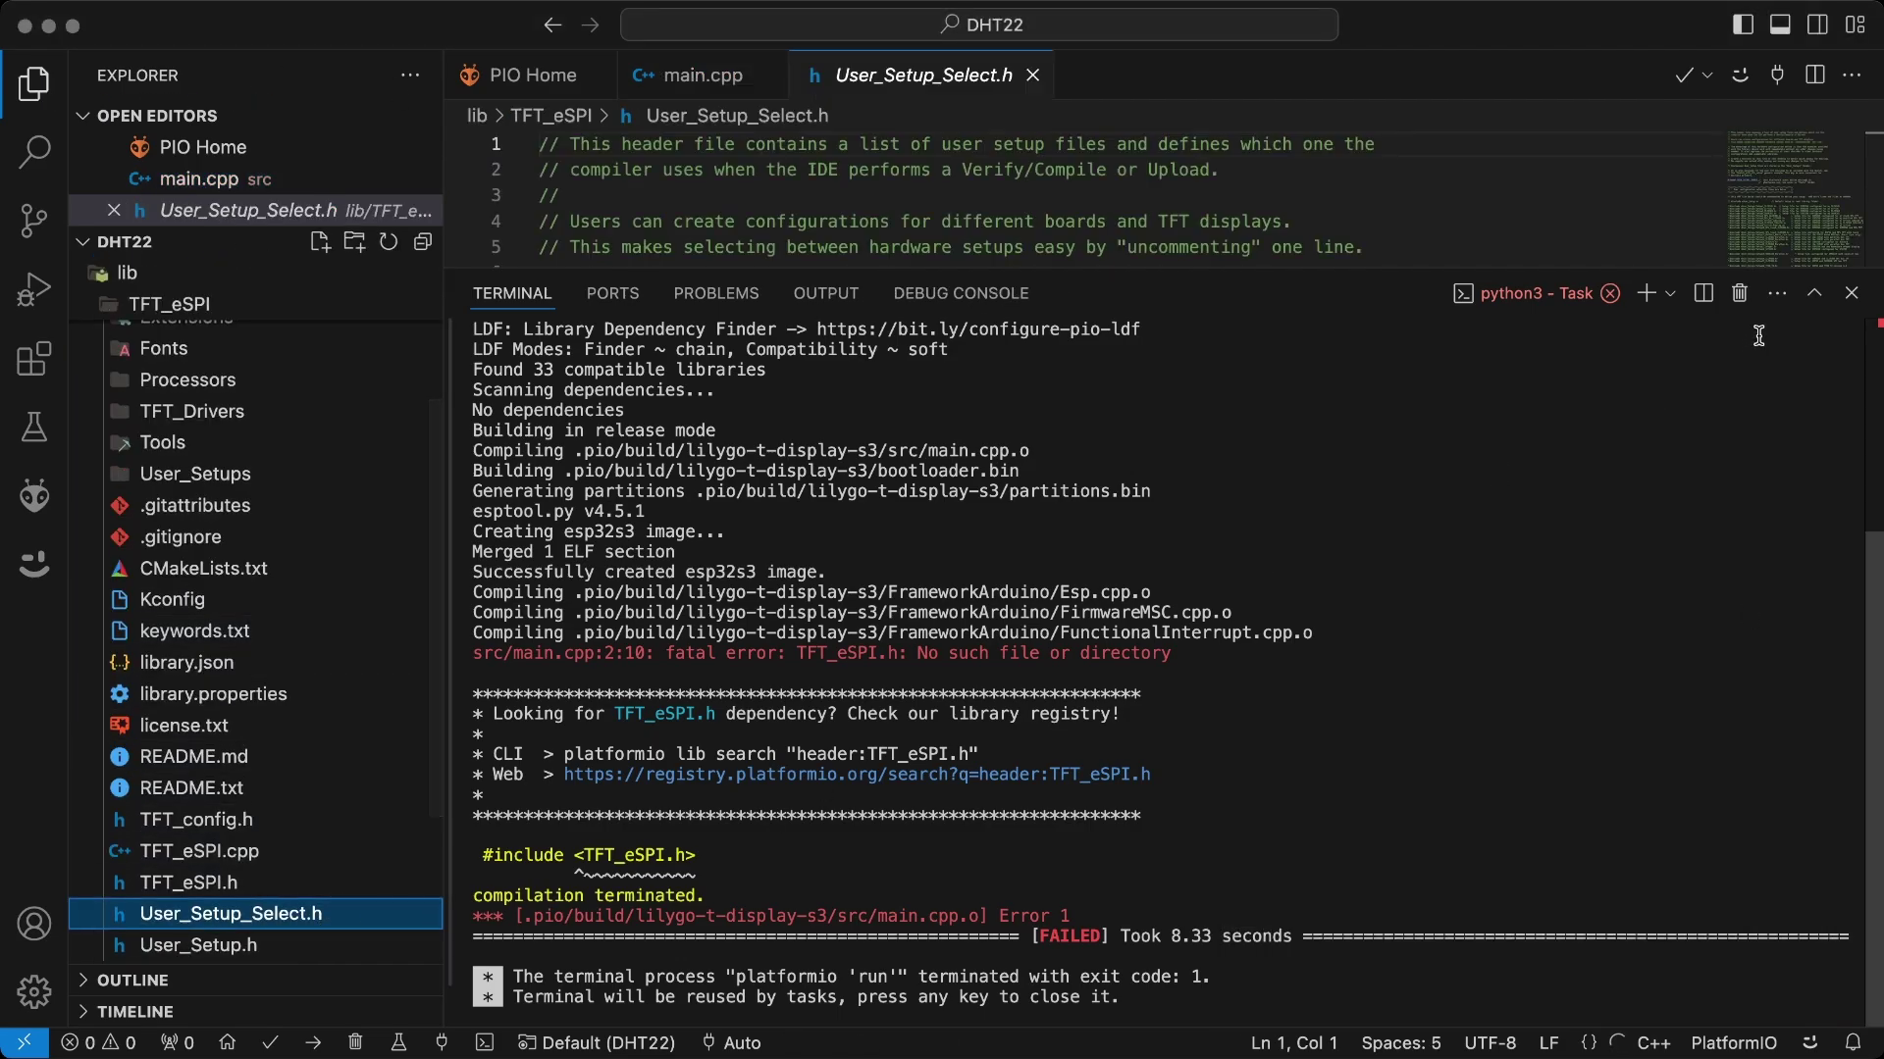
{"action": "key", "text": "super+j"}
{"action": "scroll", "coordinate": [1115, 340], "scroll_direction": "down", "scroll_amount": 20}
{"action": "scroll", "coordinate": [1114, 339], "scroll_direction": "up", "scroll_amount": 4}
{"action": "left_click_drag", "start_coordinate": [1114, 340], "coordinate": [485, 333]}
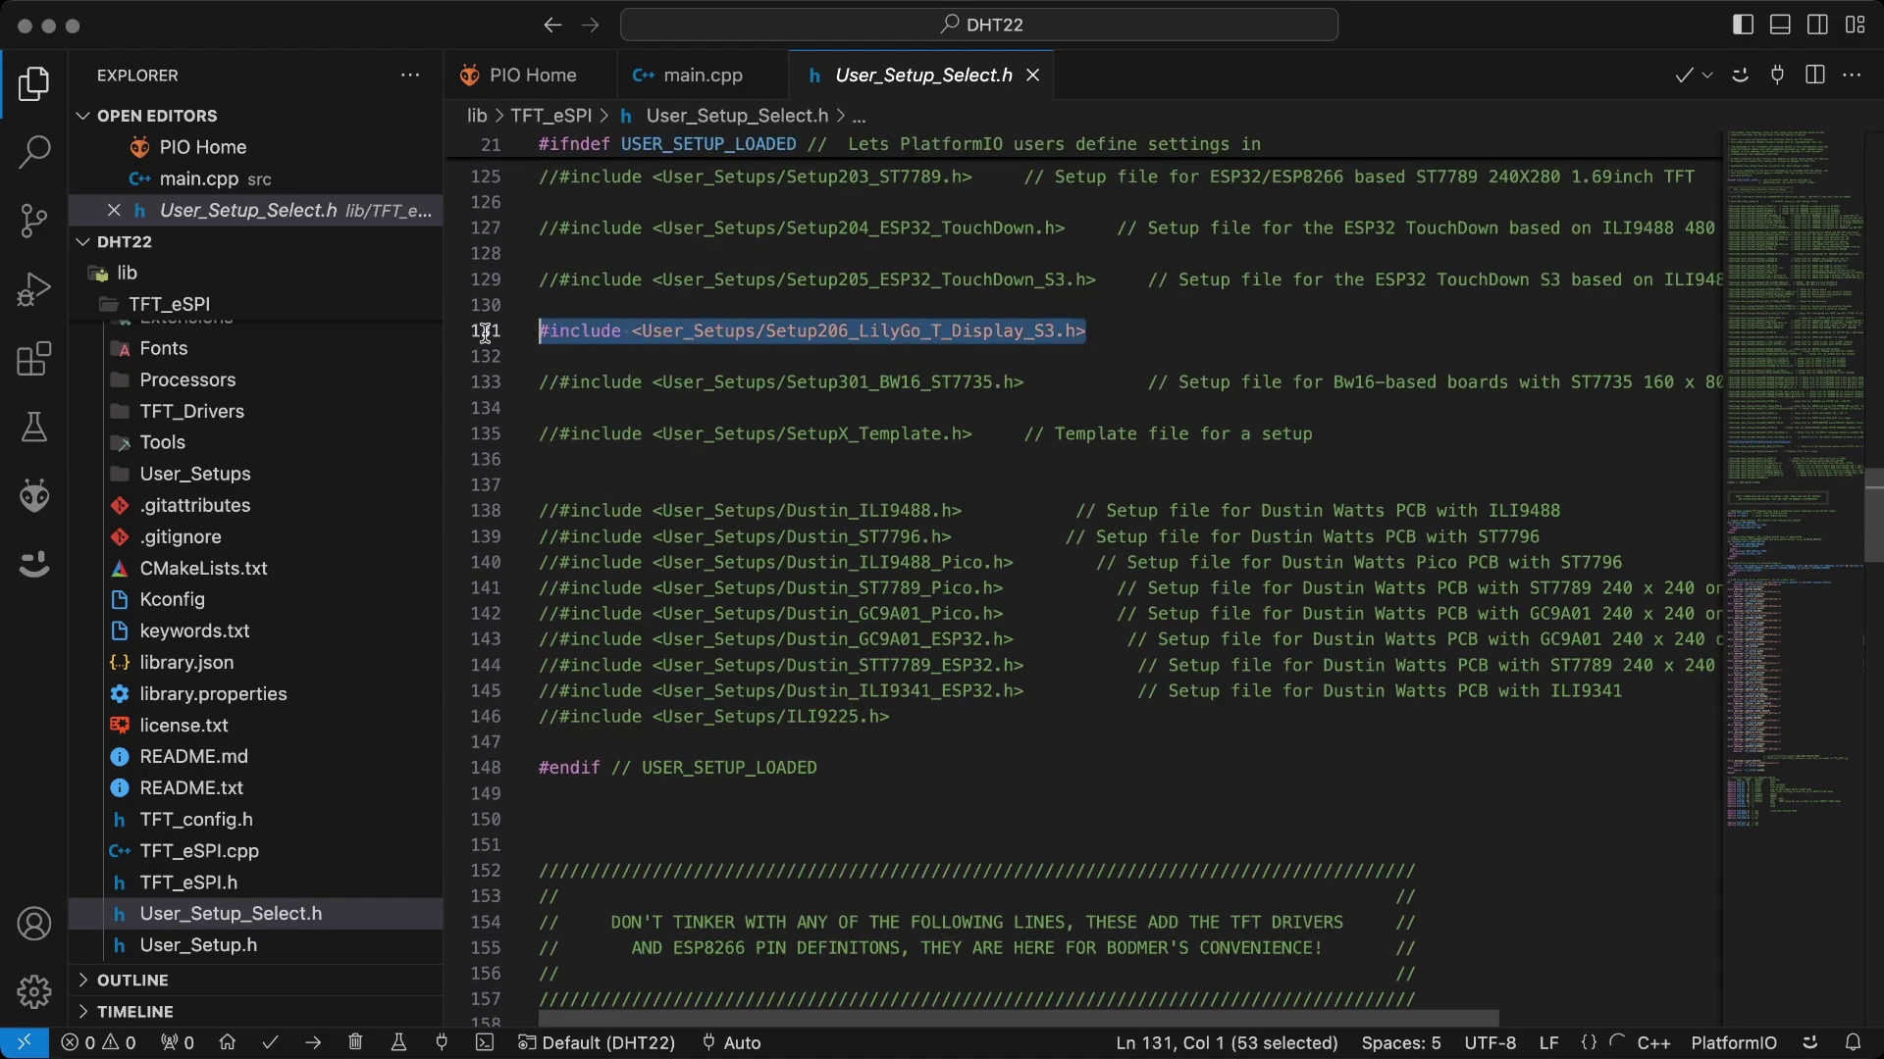
{"action": "left_click", "coordinate": [1189, 349]}
{"action": "left_click", "coordinate": [1032, 74]}
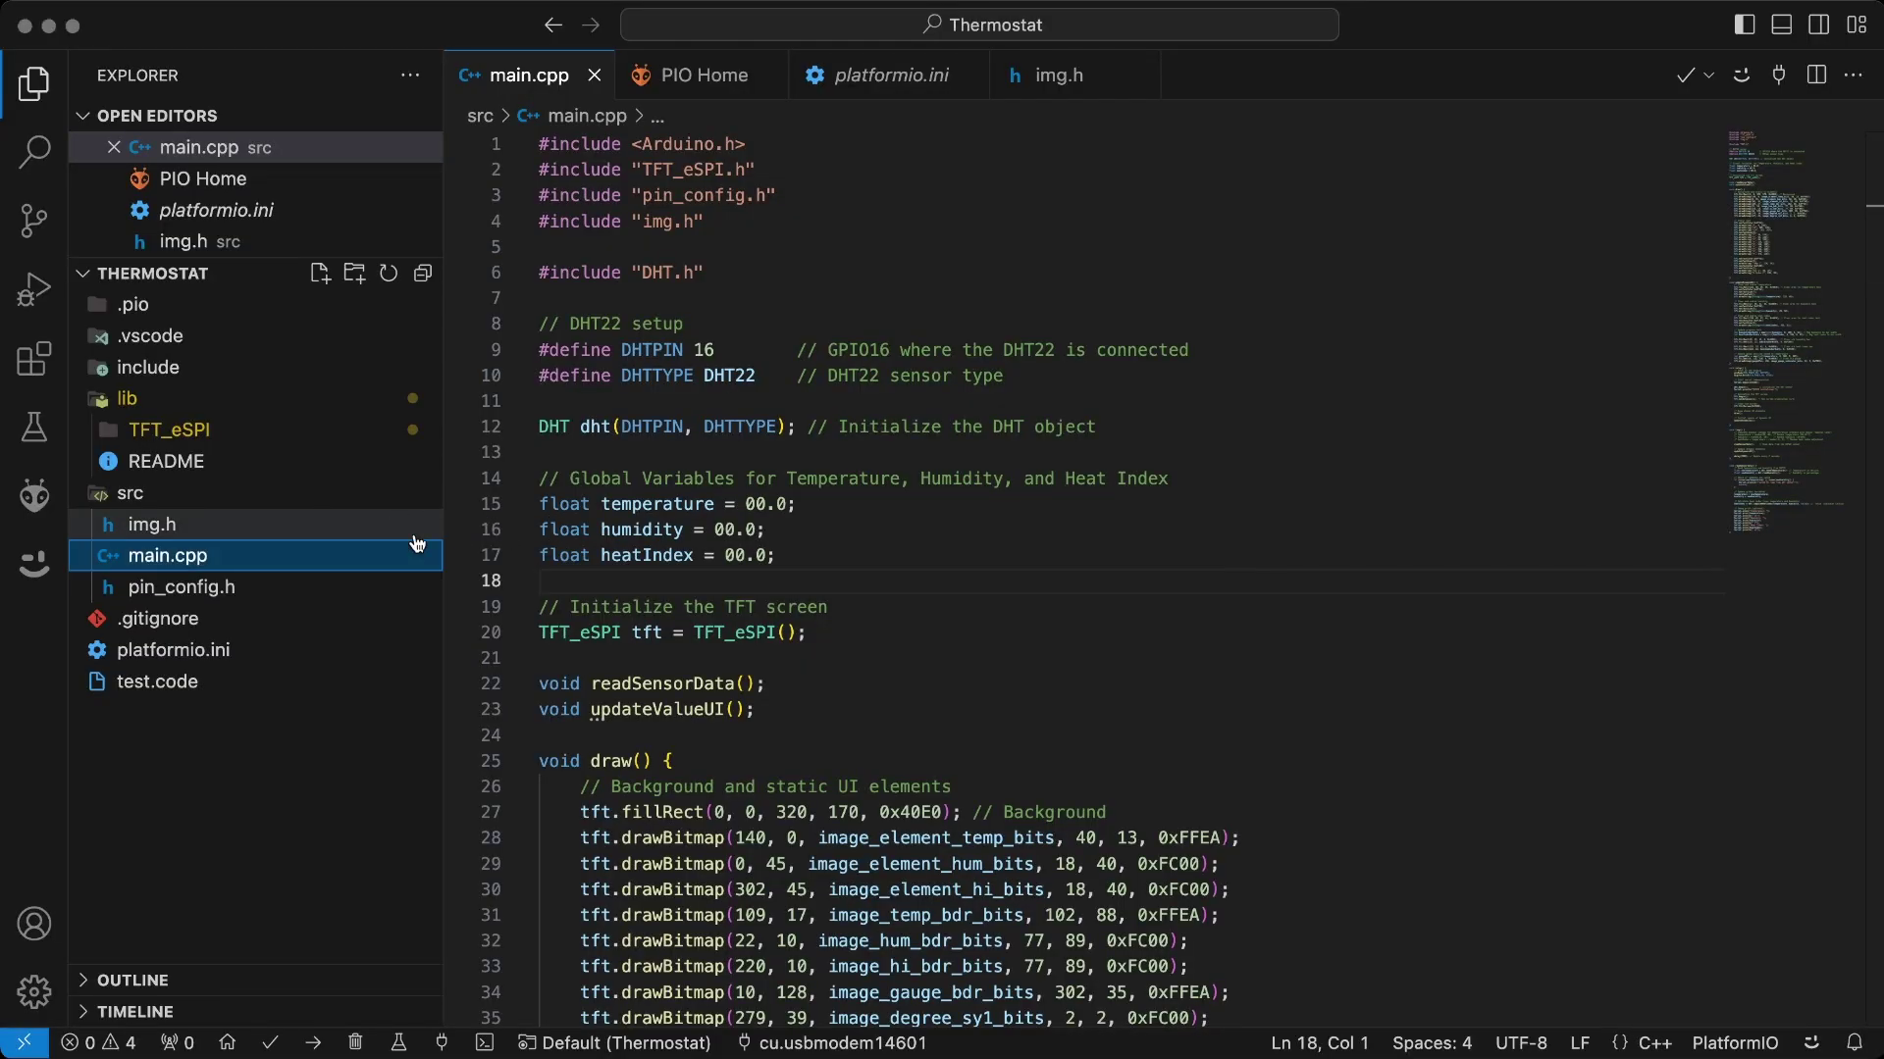
In the Thermostat project, review the contents of img.h and the main.cpp line that includes it.
{"action": "left_click", "coordinate": [141, 523]}
{"action": "left_click_drag", "start_coordinate": [1210, 432], "coordinate": [541, 144]}
{"action": "key", "text": "ctrl+Tab"}
{"action": "left_click", "coordinate": [528, 212], "text": "shift"}
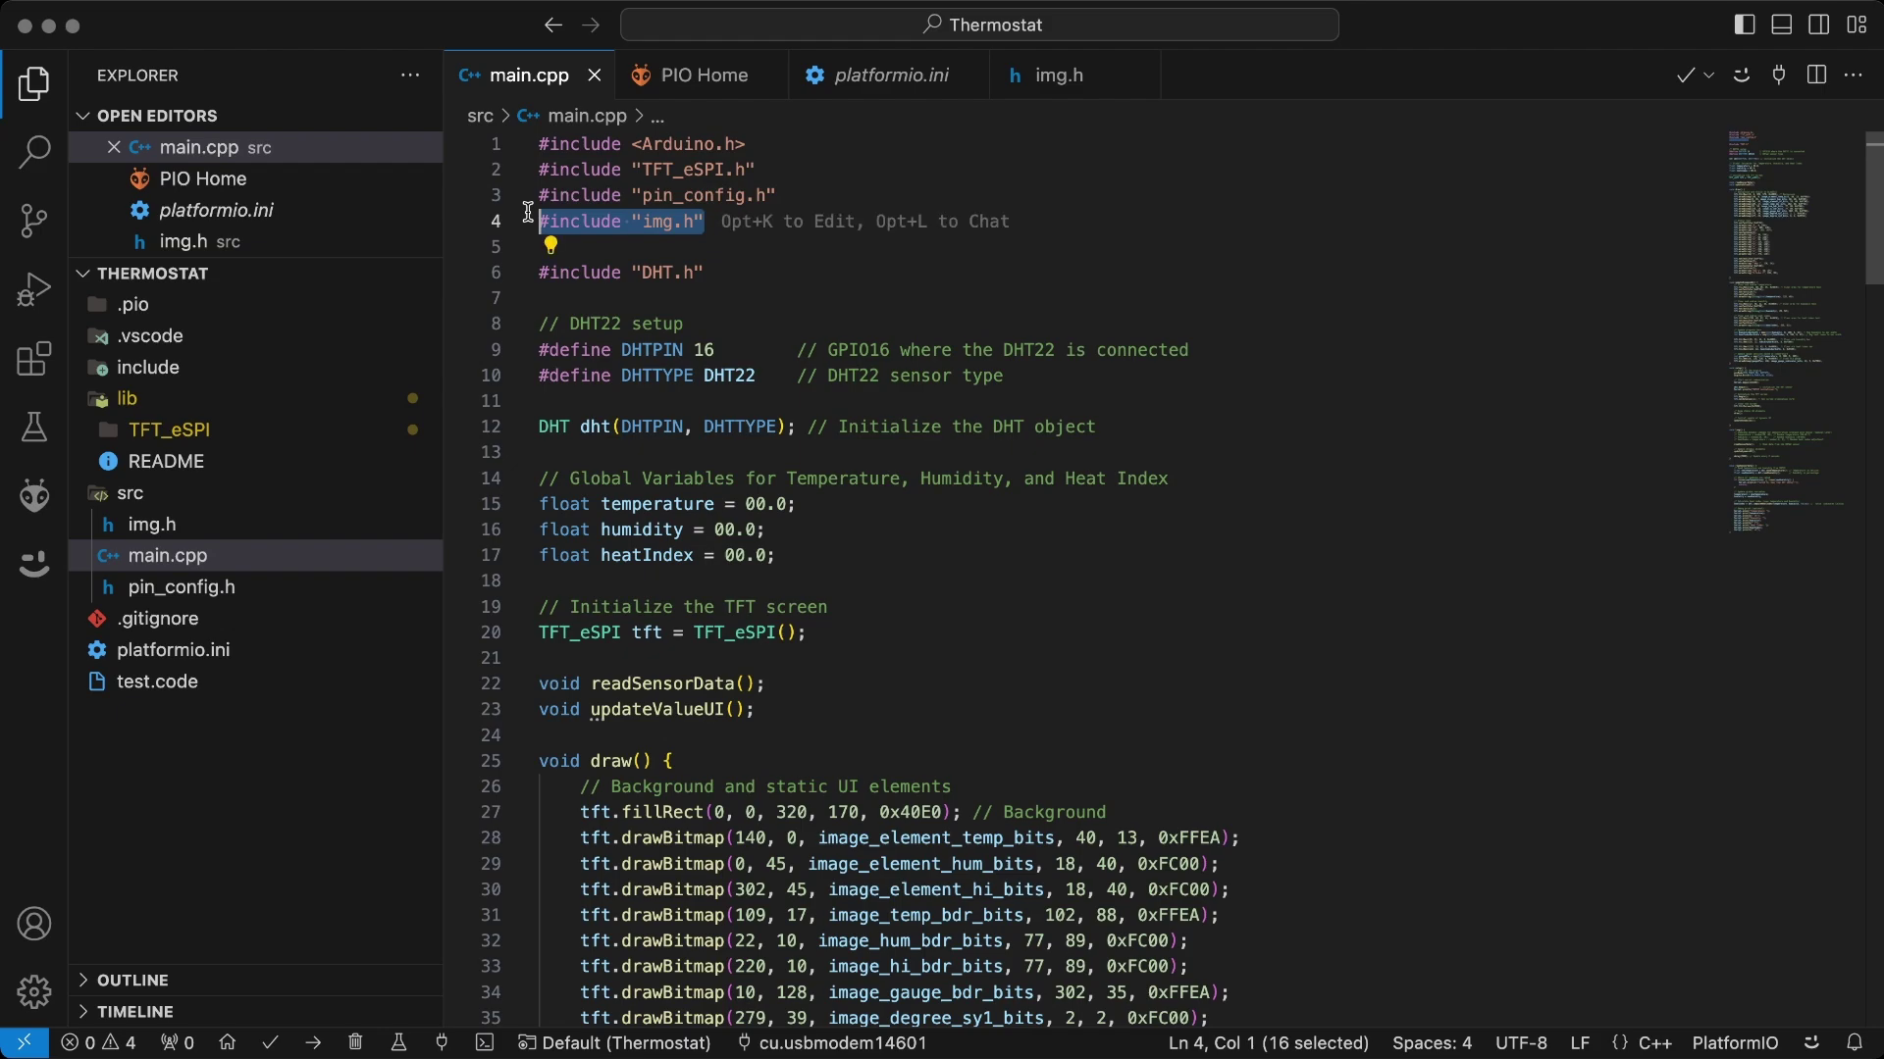
Review the DHT.h include, the DHTPIN and DHTTYPE definitions, and the background and bitmap calls in draw() in main.cpp.
{"action": "left_click_drag", "start_coordinate": [872, 278], "coordinate": [492, 272]}
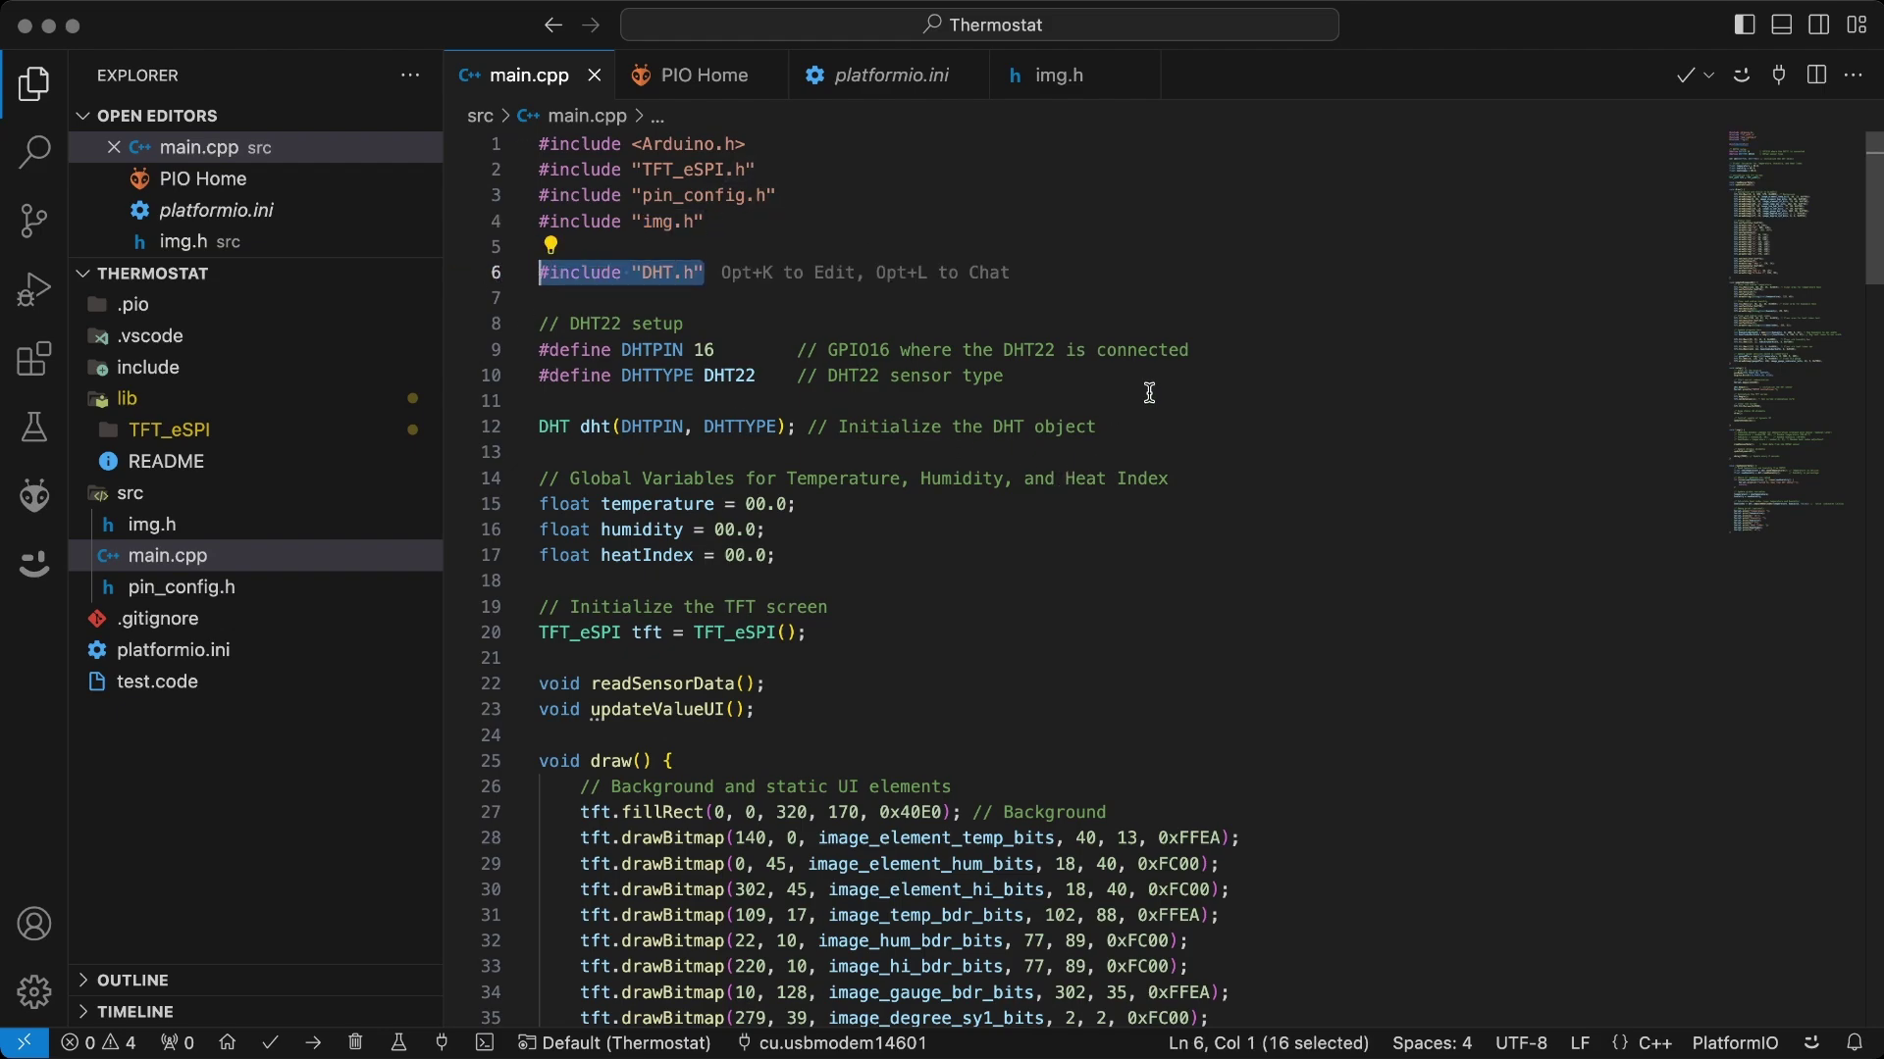
{"action": "left_click_drag", "start_coordinate": [1149, 392], "coordinate": [486, 340]}
{"action": "scroll", "coordinate": [1191, 408], "scroll_direction": "down", "scroll_amount": 3}
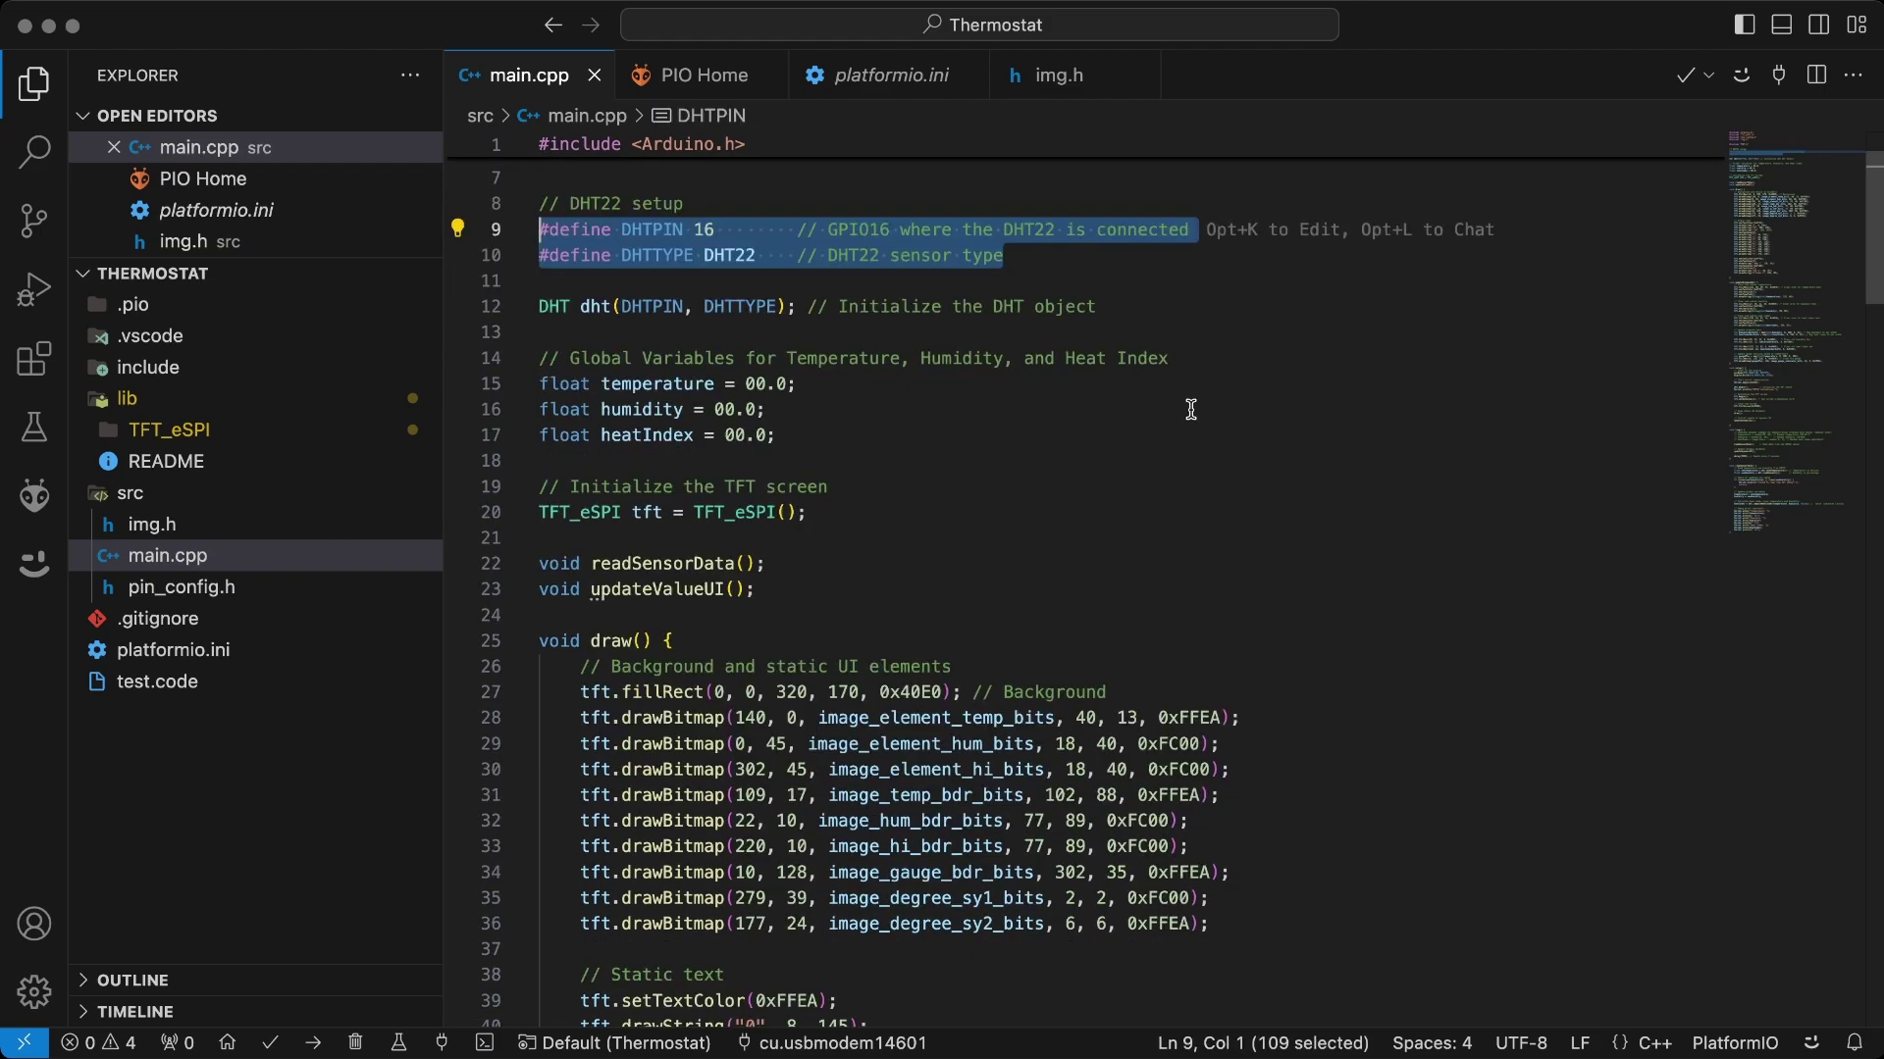
{"action": "scroll", "coordinate": [1191, 409], "scroll_direction": "down", "scroll_amount": 3}
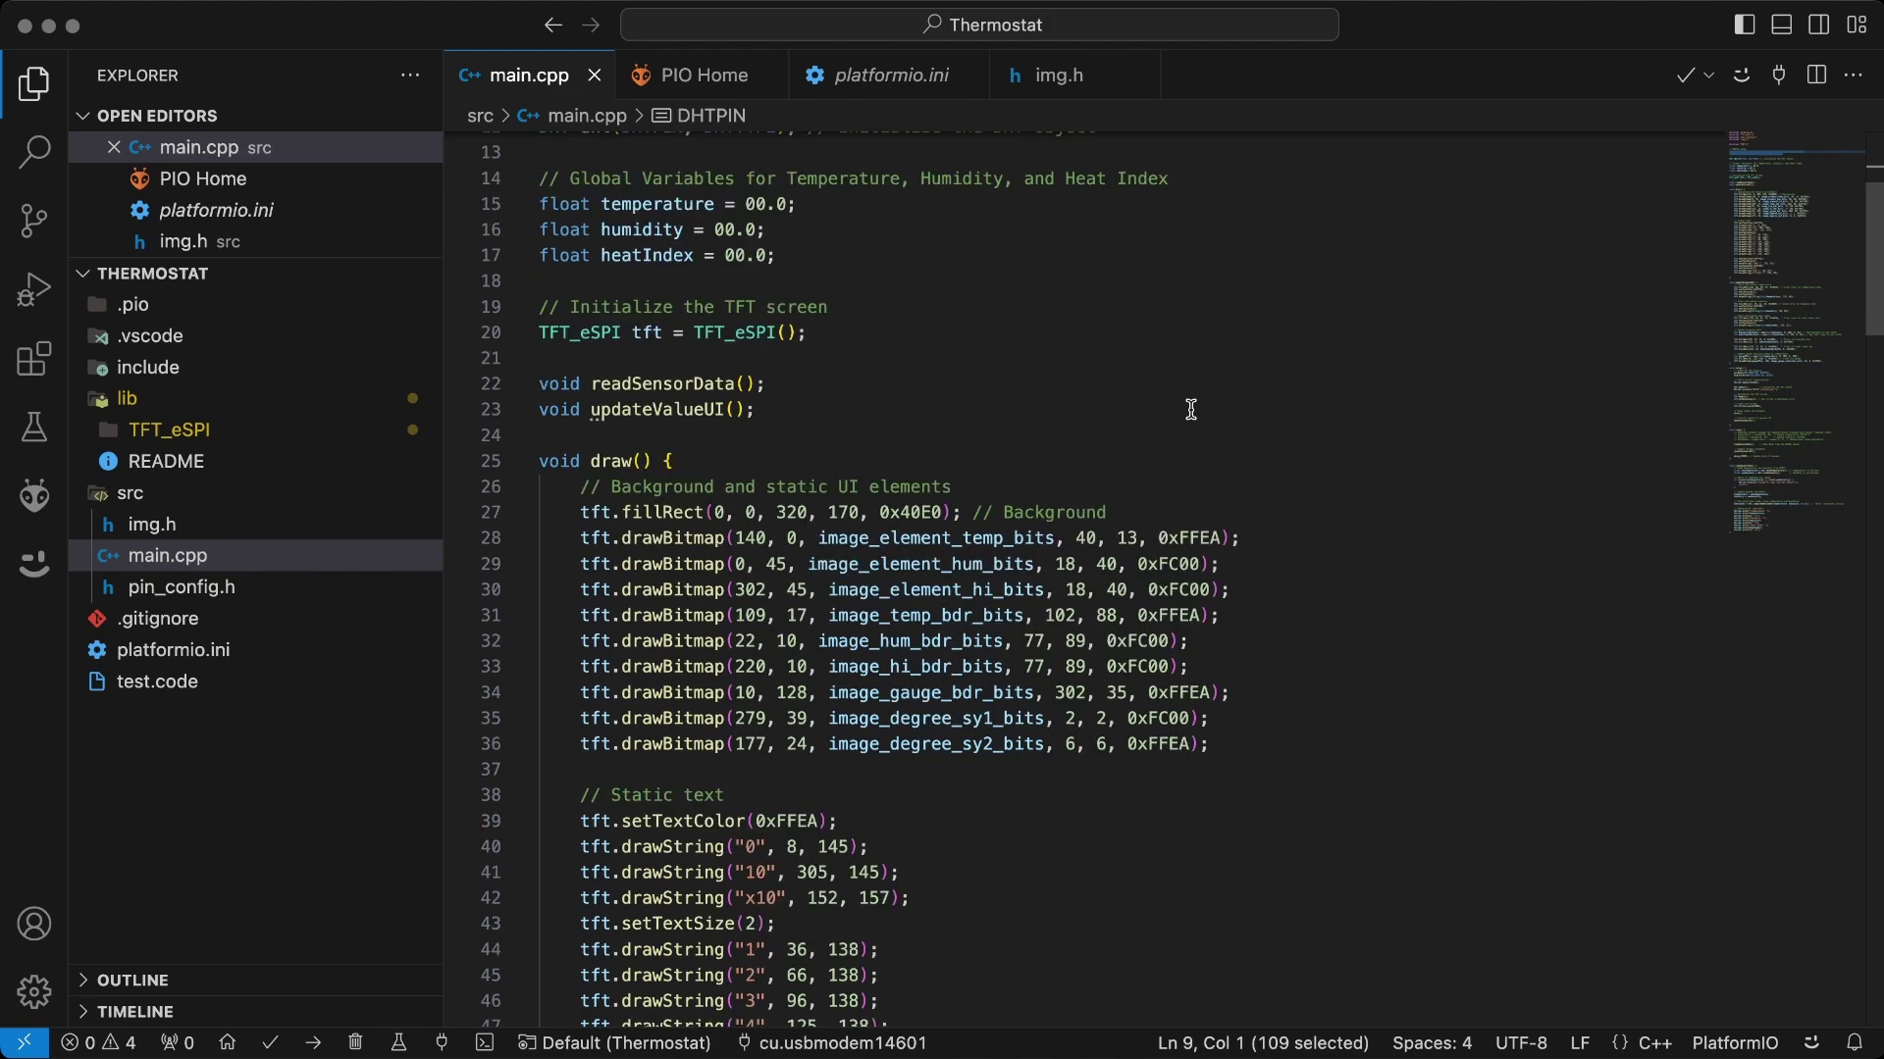
{"action": "left_click_drag", "start_coordinate": [1214, 625], "coordinate": [504, 312]}
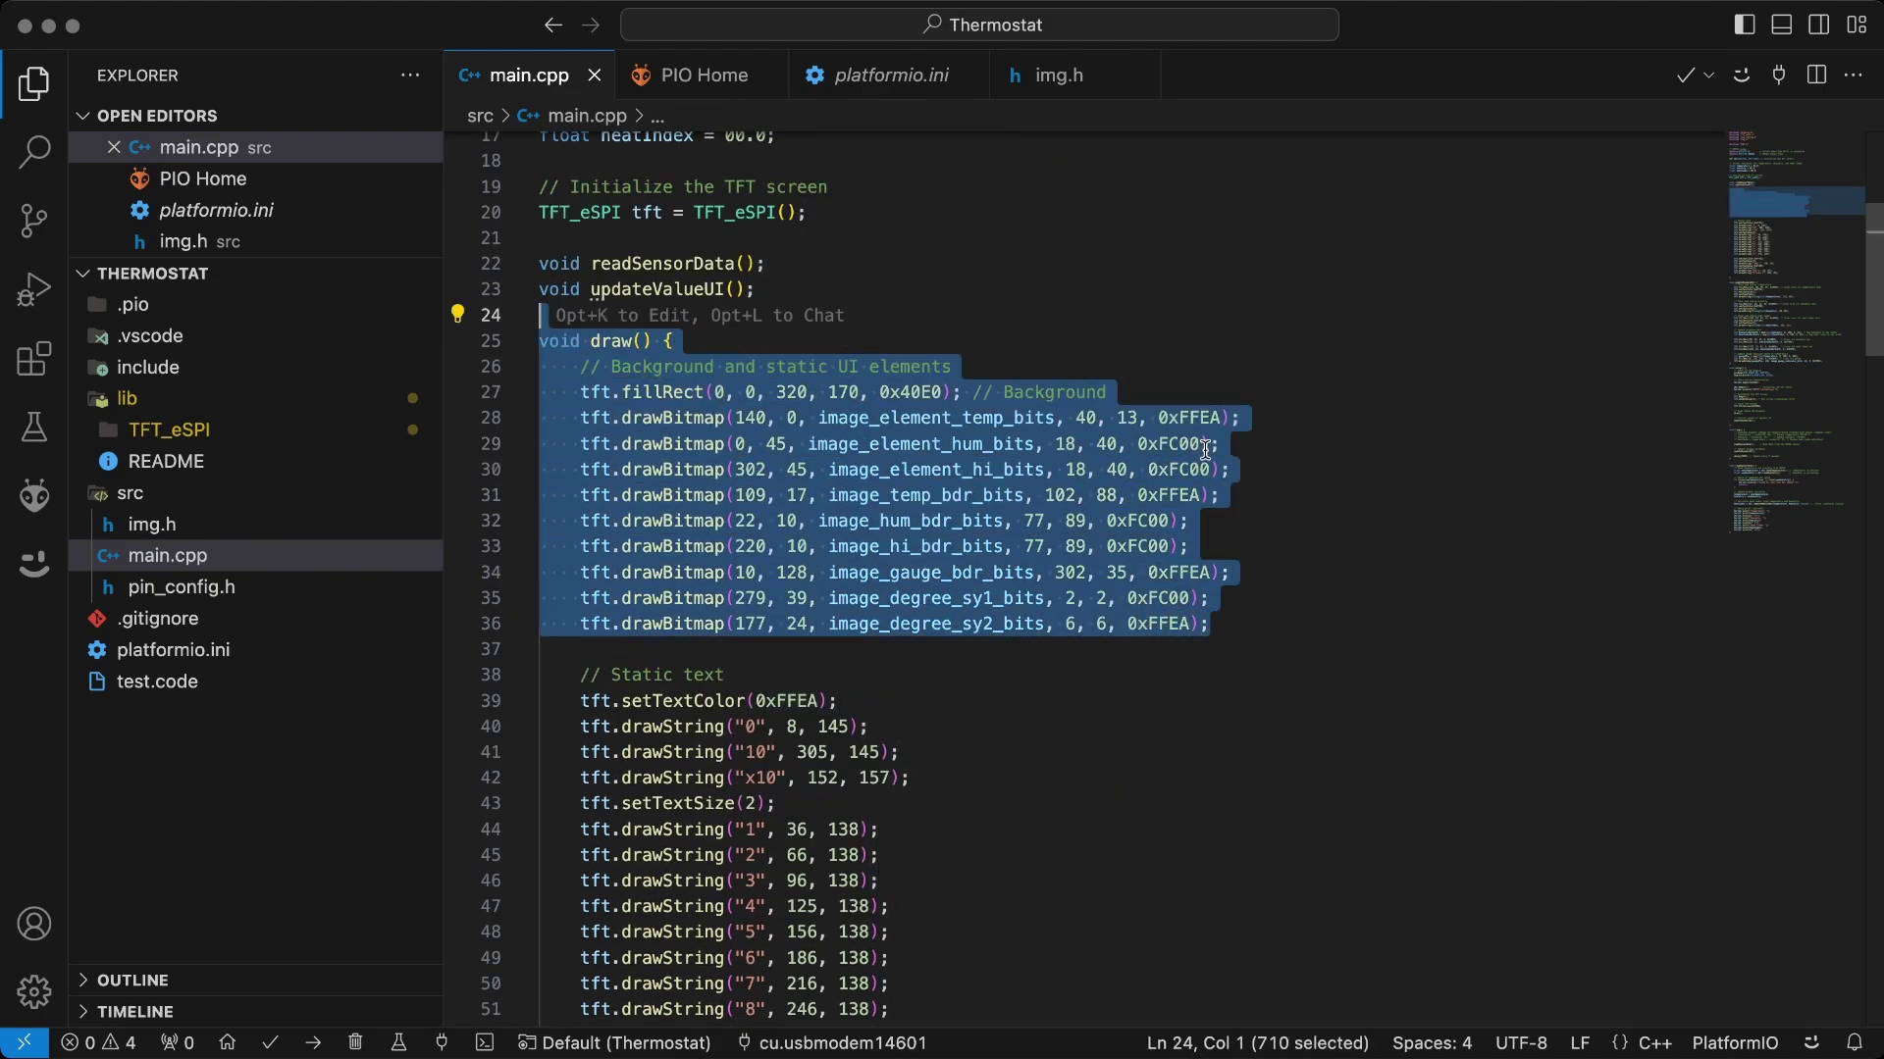
Review the static text block in draw() in main.cpp, from the scale numbers to the Temp C, Hum % and H.Index C labels.
{"action": "scroll", "coordinate": [1209, 449], "scroll_direction": "down", "scroll_amount": 5}
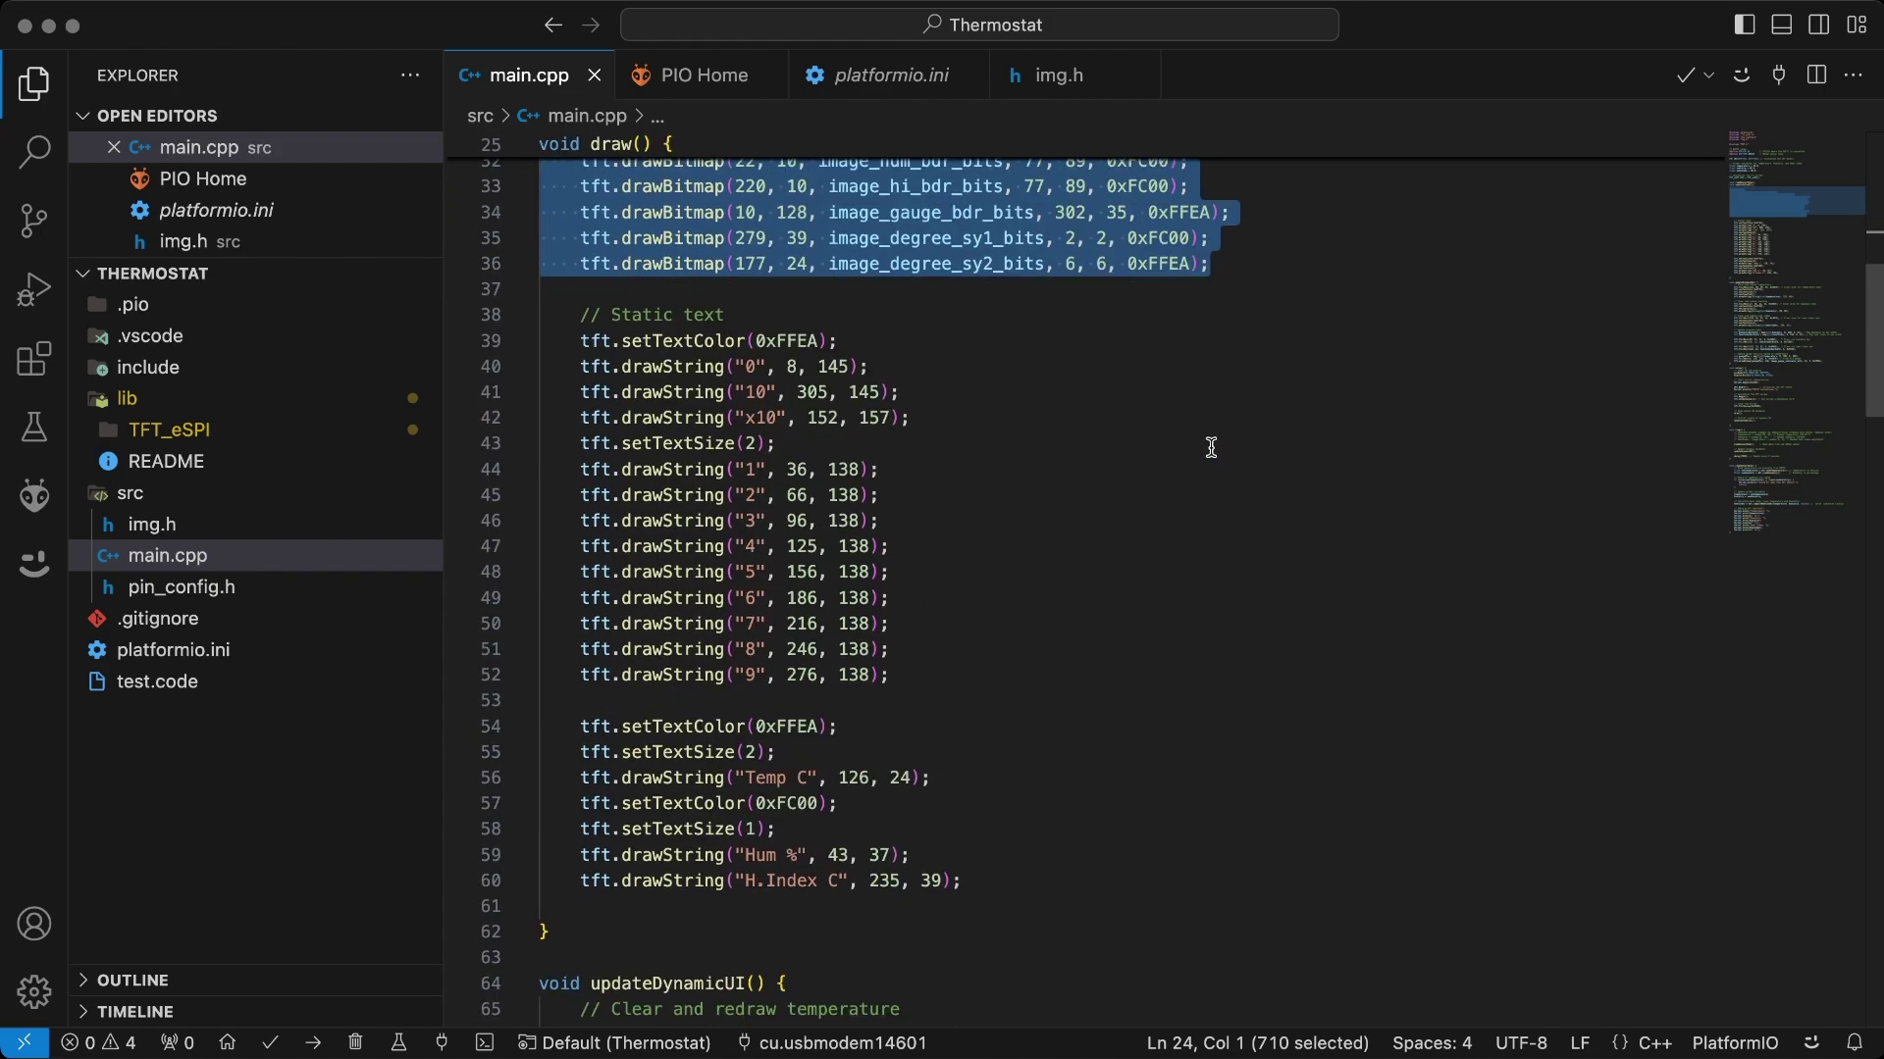
{"action": "left_click_drag", "start_coordinate": [1018, 889], "coordinate": [529, 322]}
{"action": "scroll", "coordinate": [1043, 294], "scroll_direction": "down", "scroll_amount": 7}
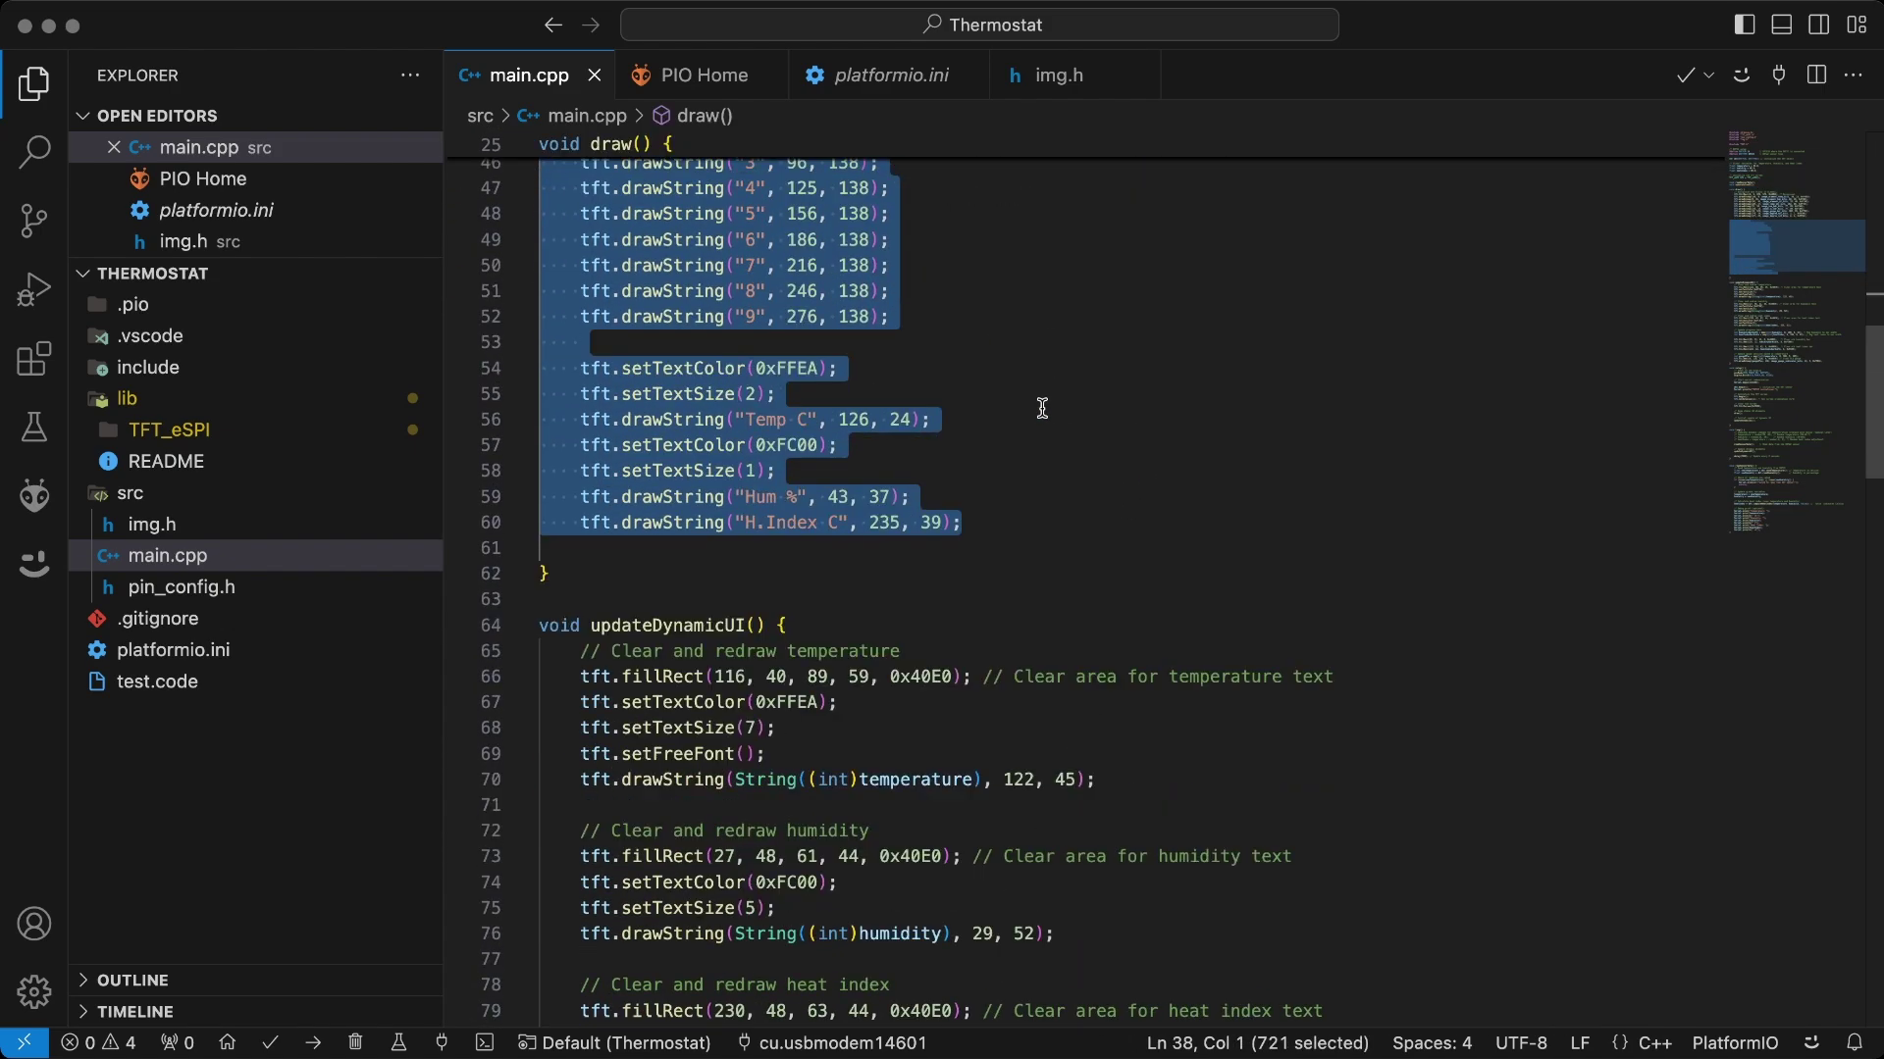
Examine updateDynamicUI() in main.cpp, including the clear-and-redraw text calls, the progress bar mapping and the gauge position code.
{"action": "left_click_drag", "start_coordinate": [846, 446], "coordinate": [600, 443]}
{"action": "scroll", "coordinate": [996, 469], "scroll_direction": "down", "scroll_amount": 2}
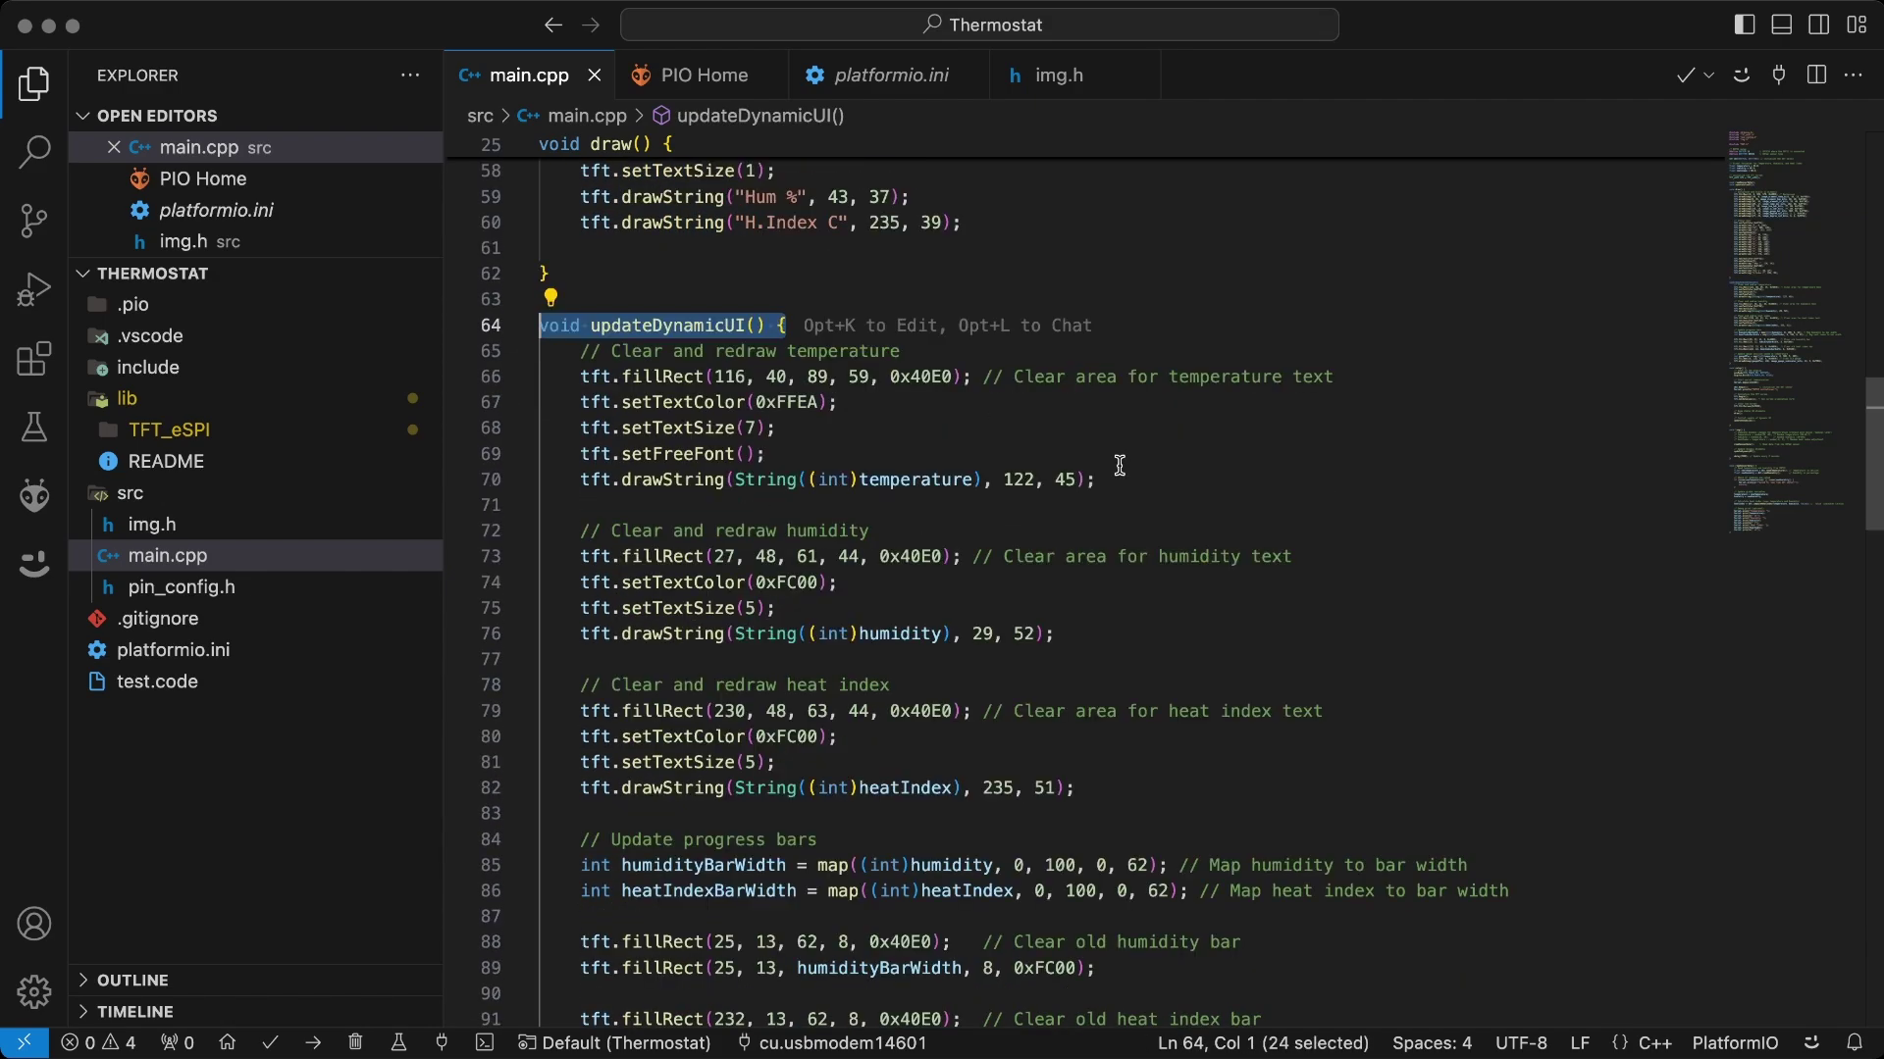
{"action": "left_click_drag", "start_coordinate": [1432, 372], "coordinate": [565, 369]}
{"action": "scroll", "coordinate": [1293, 503], "scroll_direction": "down", "scroll_amount": 4}
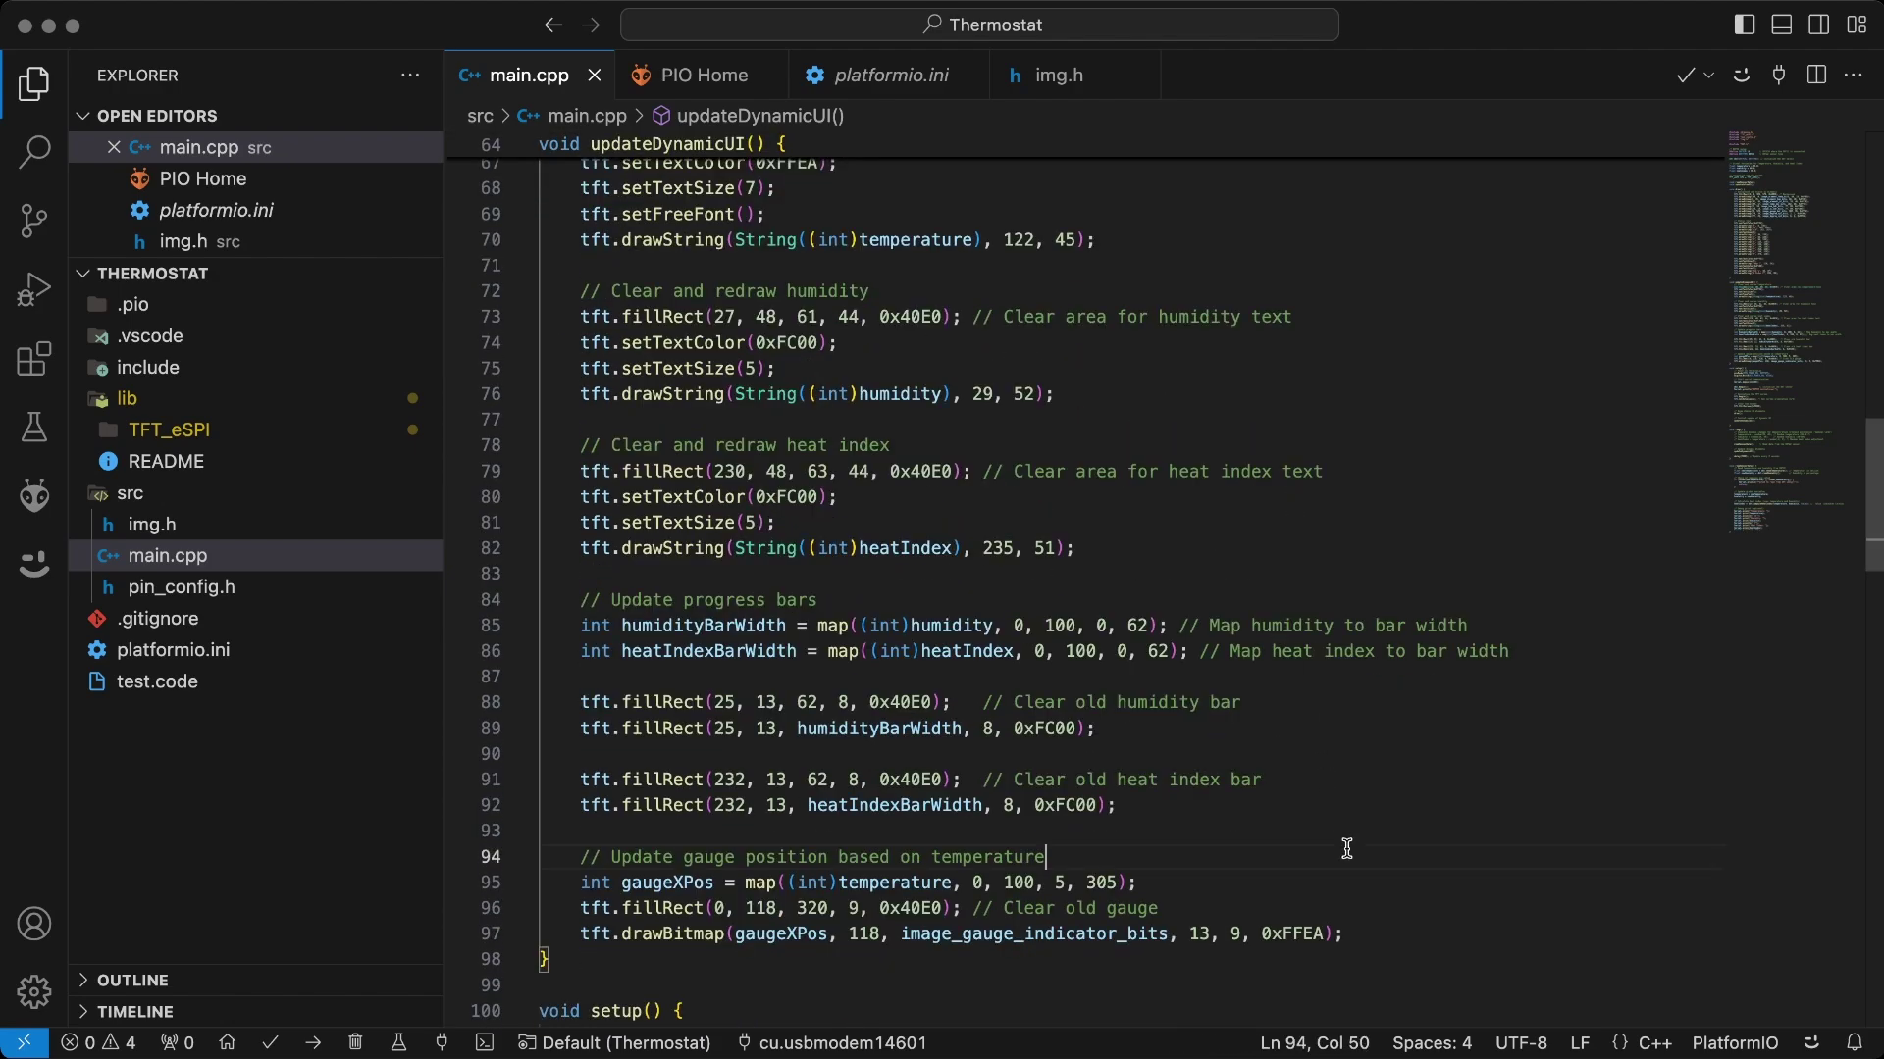
{"action": "left_click_drag", "start_coordinate": [1473, 934], "coordinate": [1096, 625]}
{"action": "scroll", "coordinate": [1097, 618], "scroll_direction": "down", "scroll_amount": 2}
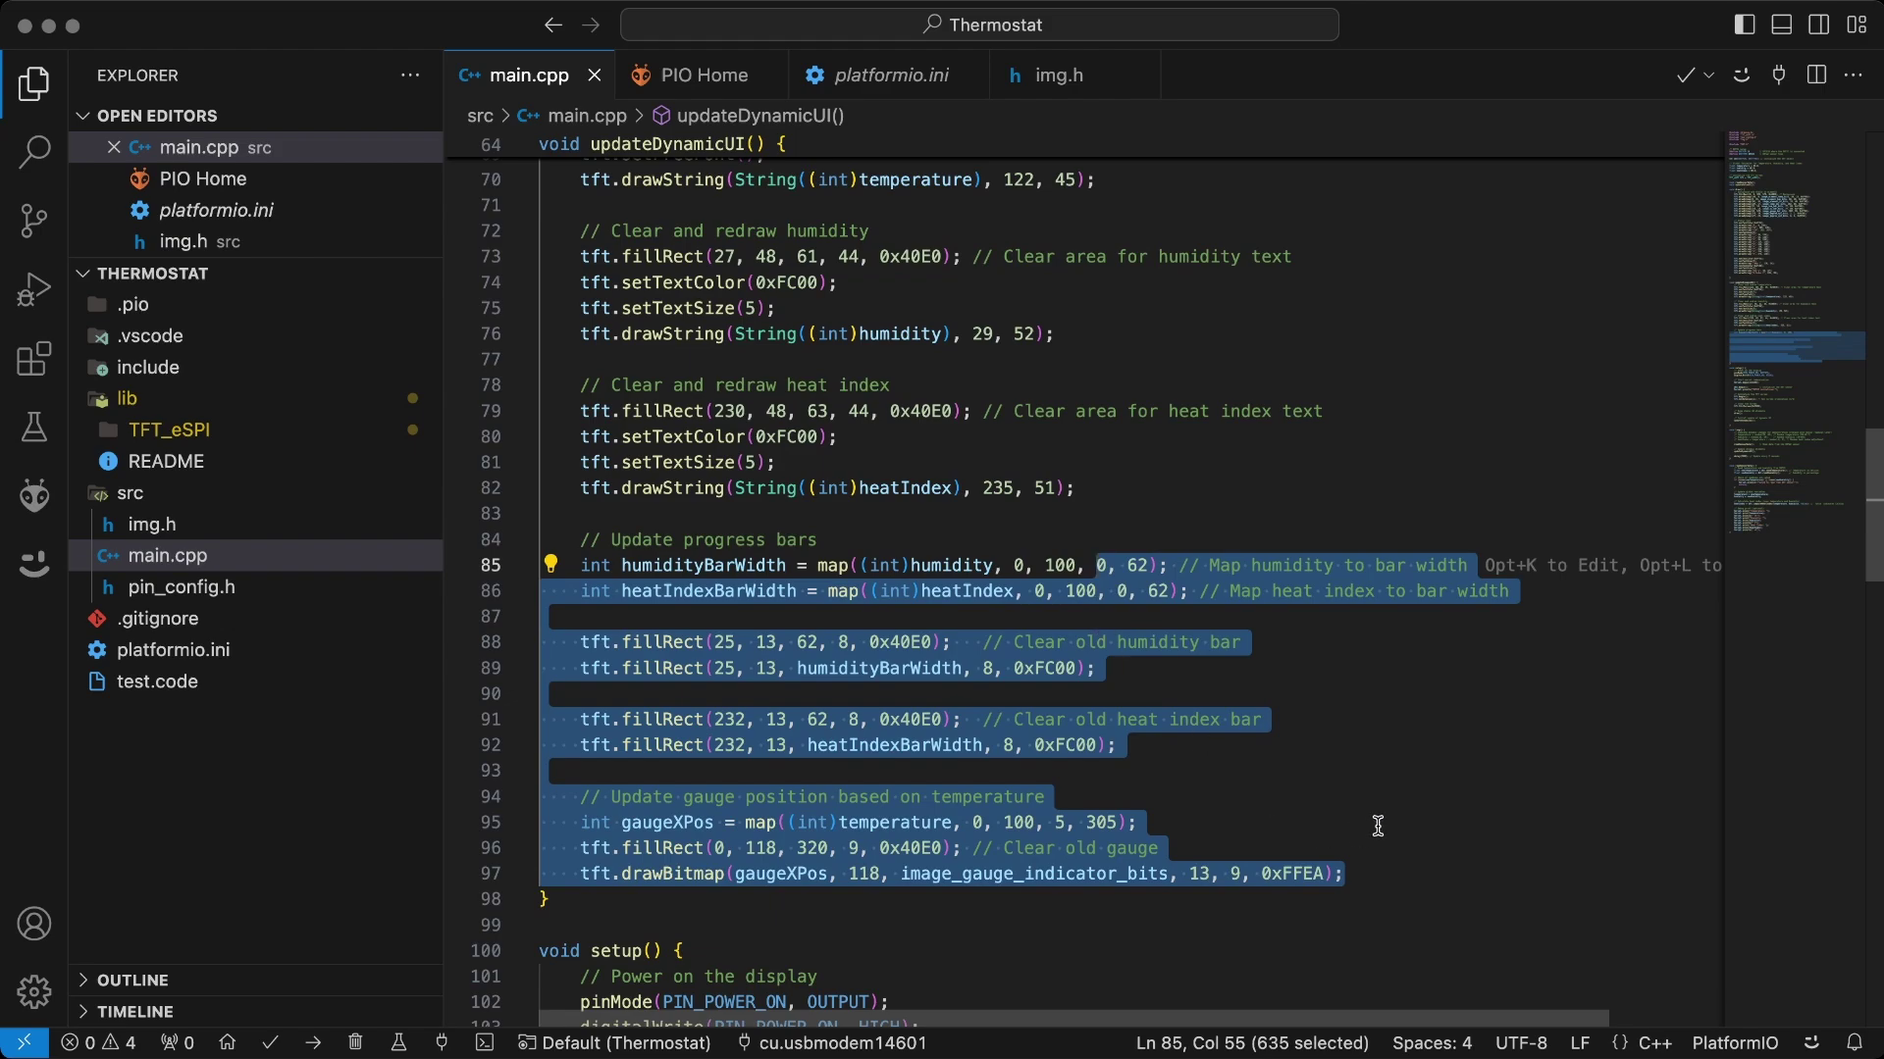
{"action": "left_click", "coordinate": [1305, 478]}
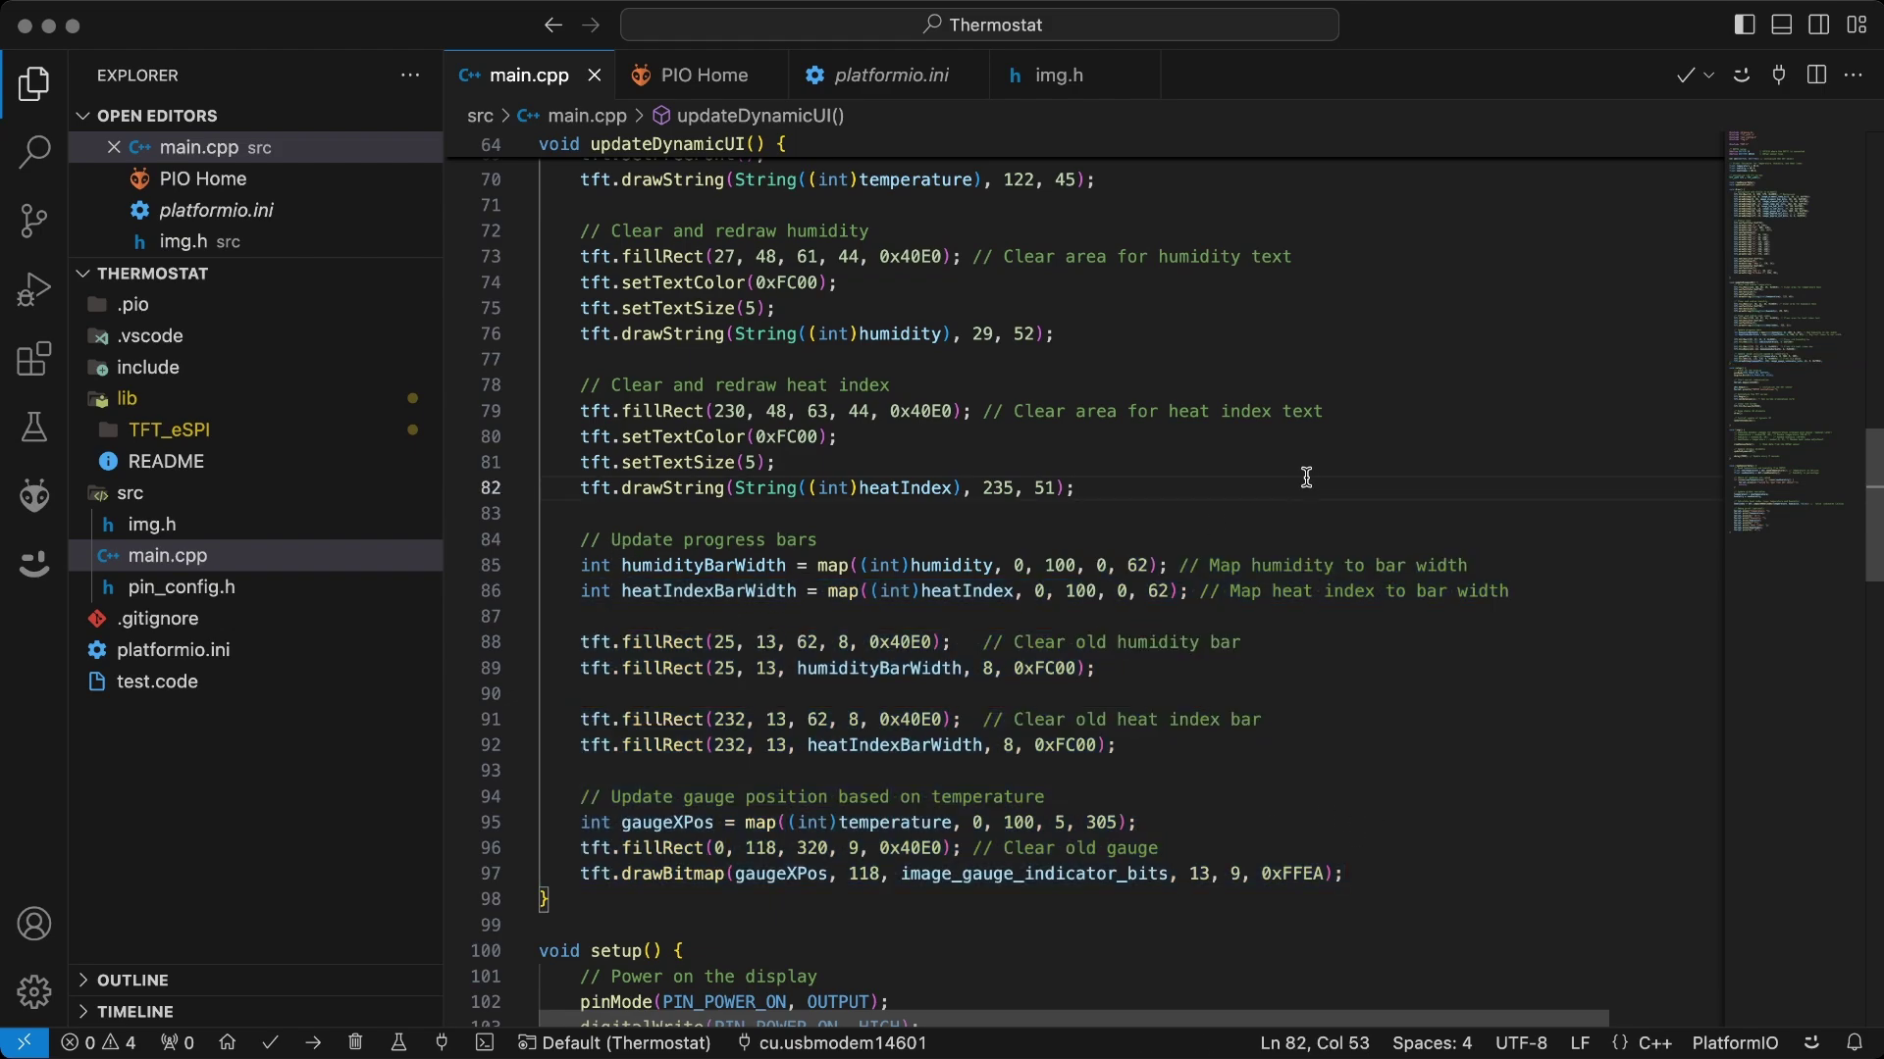
Review setup() and loop() in main.cpp, focusing on the readSensorData() call and the 2-second delay in loop().
{"action": "scroll", "coordinate": [1306, 478], "scroll_direction": "down", "scroll_amount": 8}
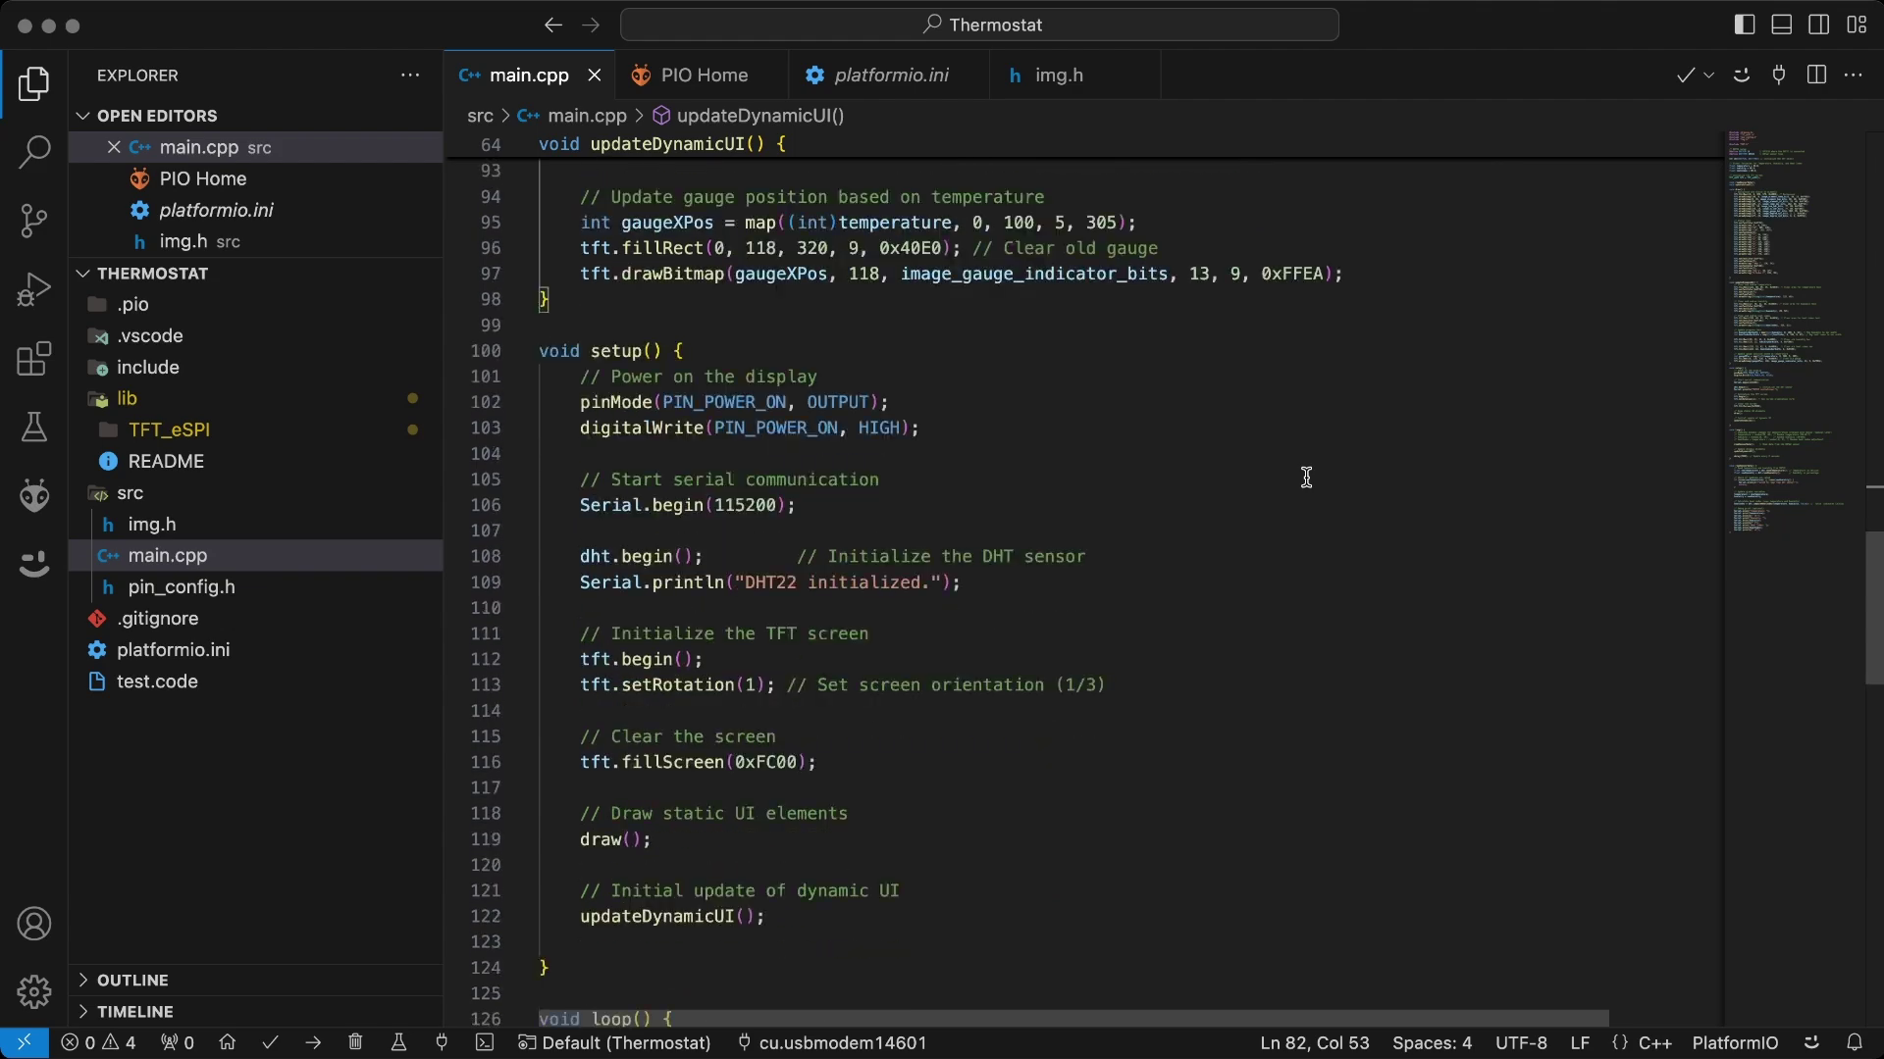
{"action": "scroll", "coordinate": [1305, 478], "scroll_direction": "down", "scroll_amount": 8}
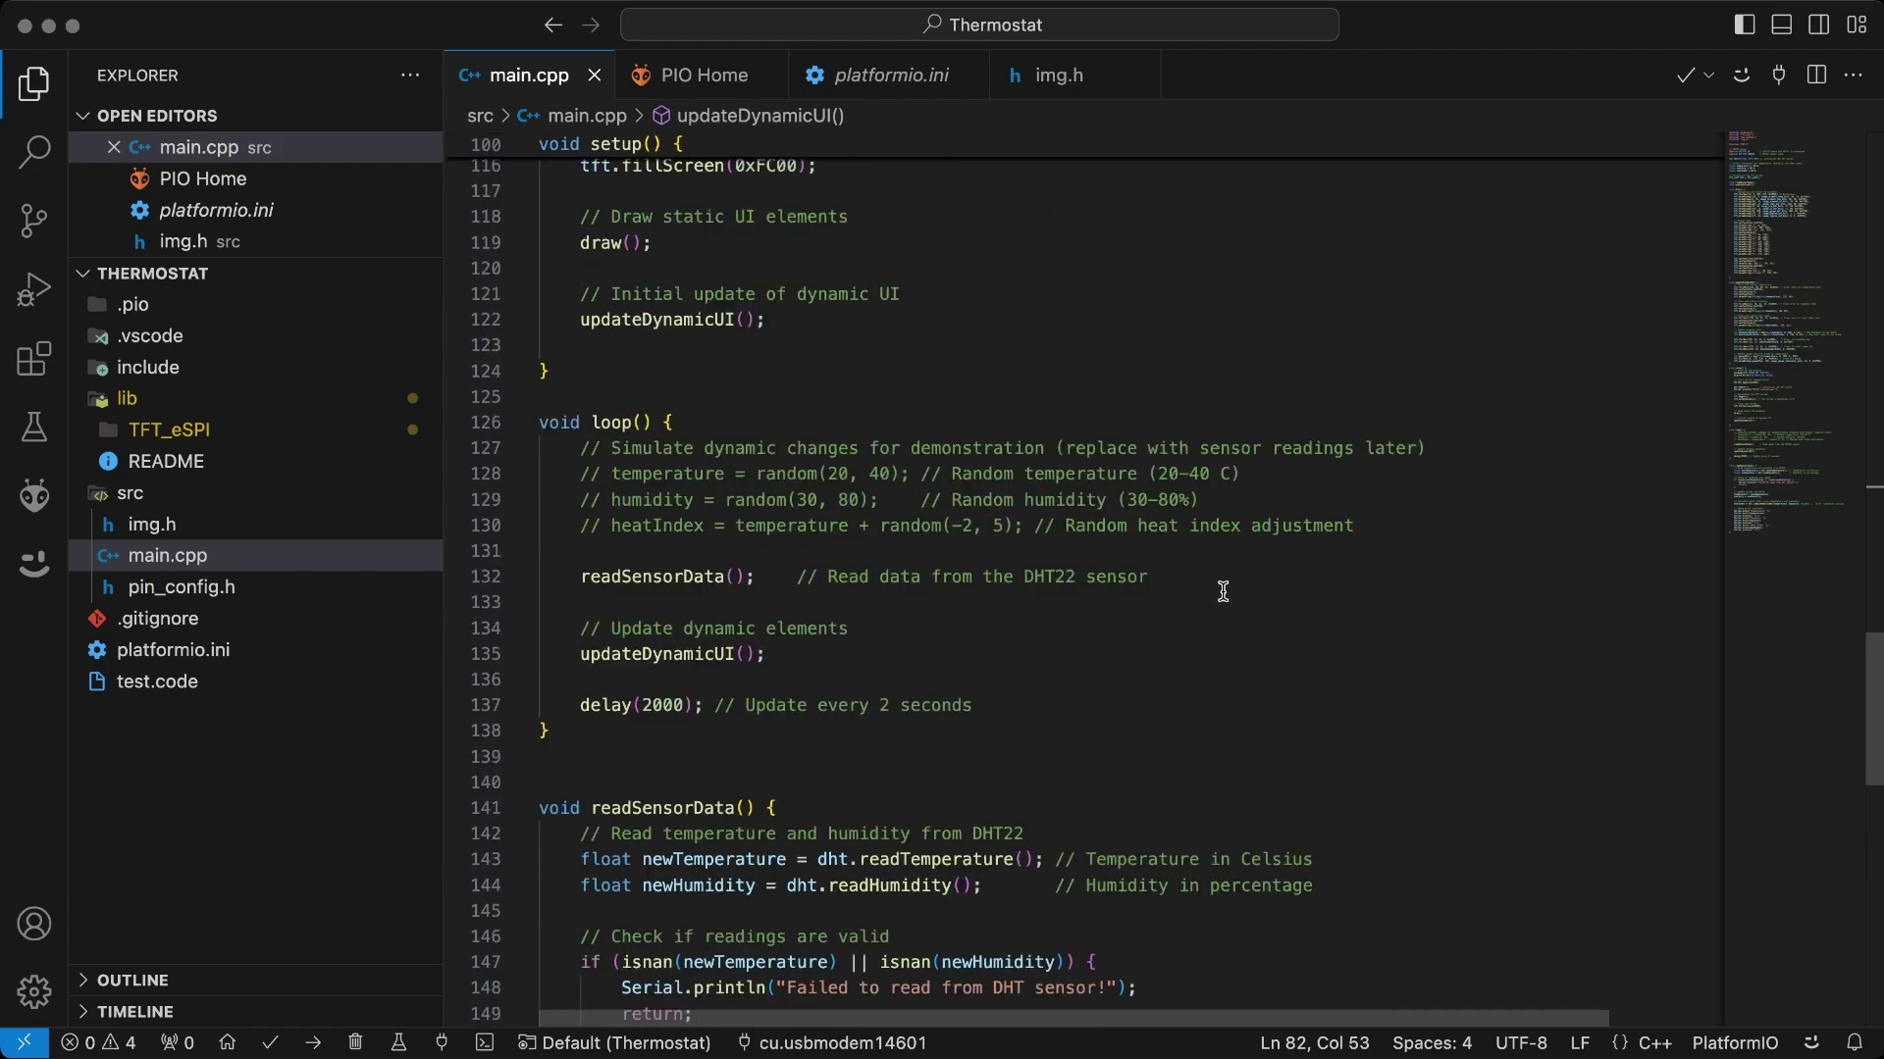
{"action": "left_click_drag", "start_coordinate": [1216, 579], "coordinate": [518, 576]}
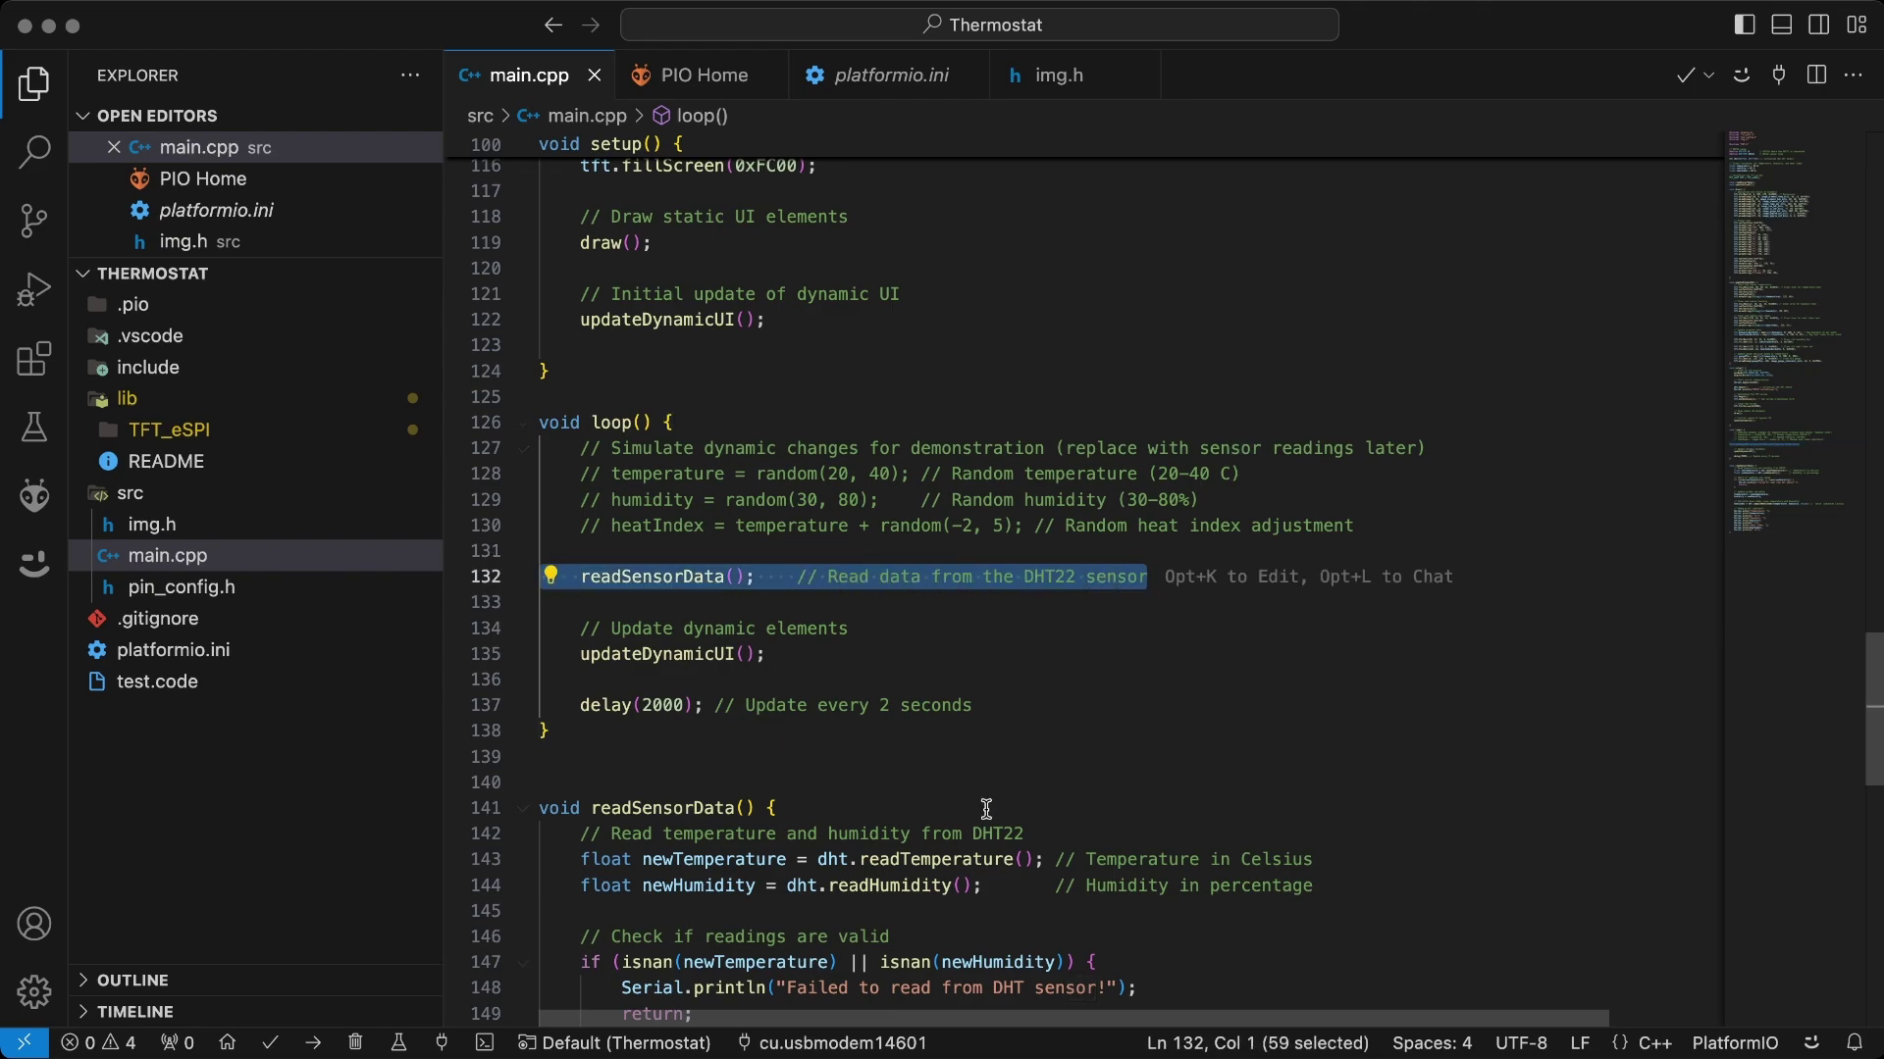
{"action": "left_click", "coordinate": [1337, 708]}
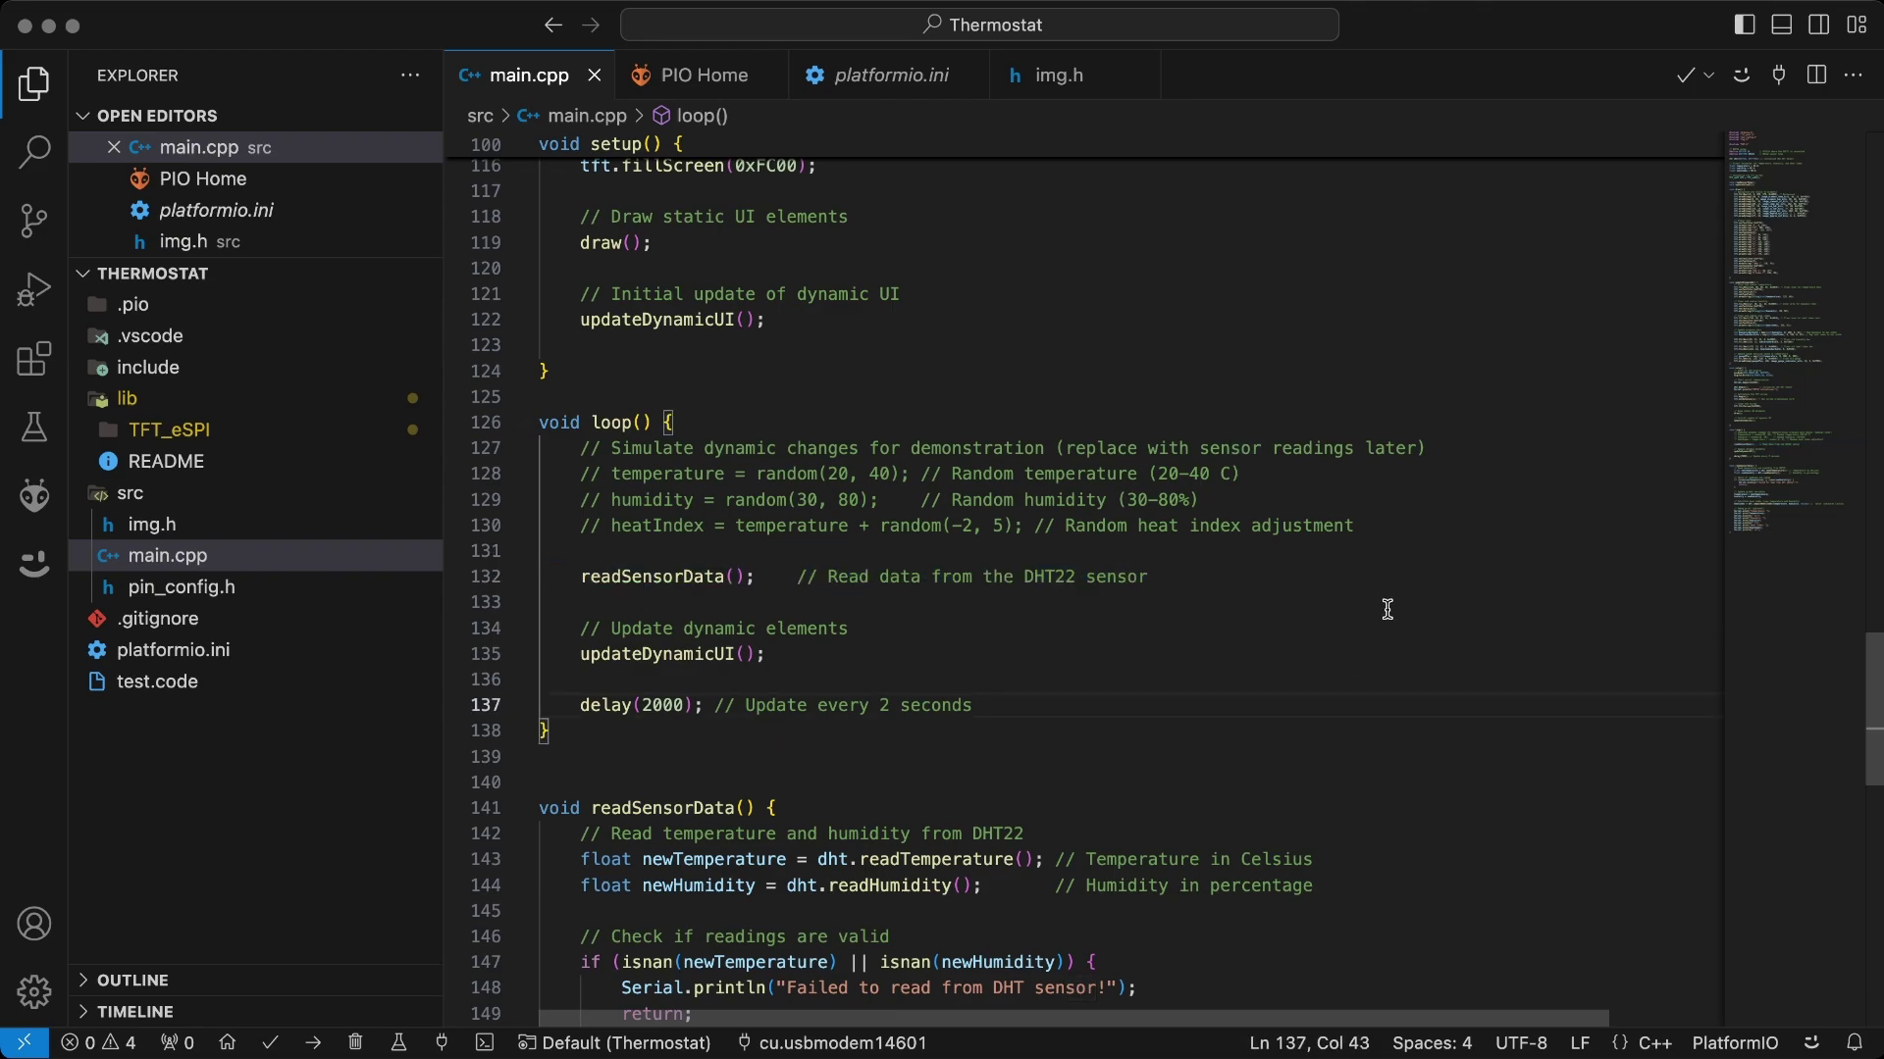
Examine readSensorData() in main.cpp, from the DHT22 readings and validity check to the heat index calculation, and return to the earlier code.
{"action": "scroll", "coordinate": [1388, 609], "scroll_direction": "down", "scroll_amount": 4}
{"action": "scroll", "coordinate": [1387, 609], "scroll_direction": "down", "scroll_amount": 3}
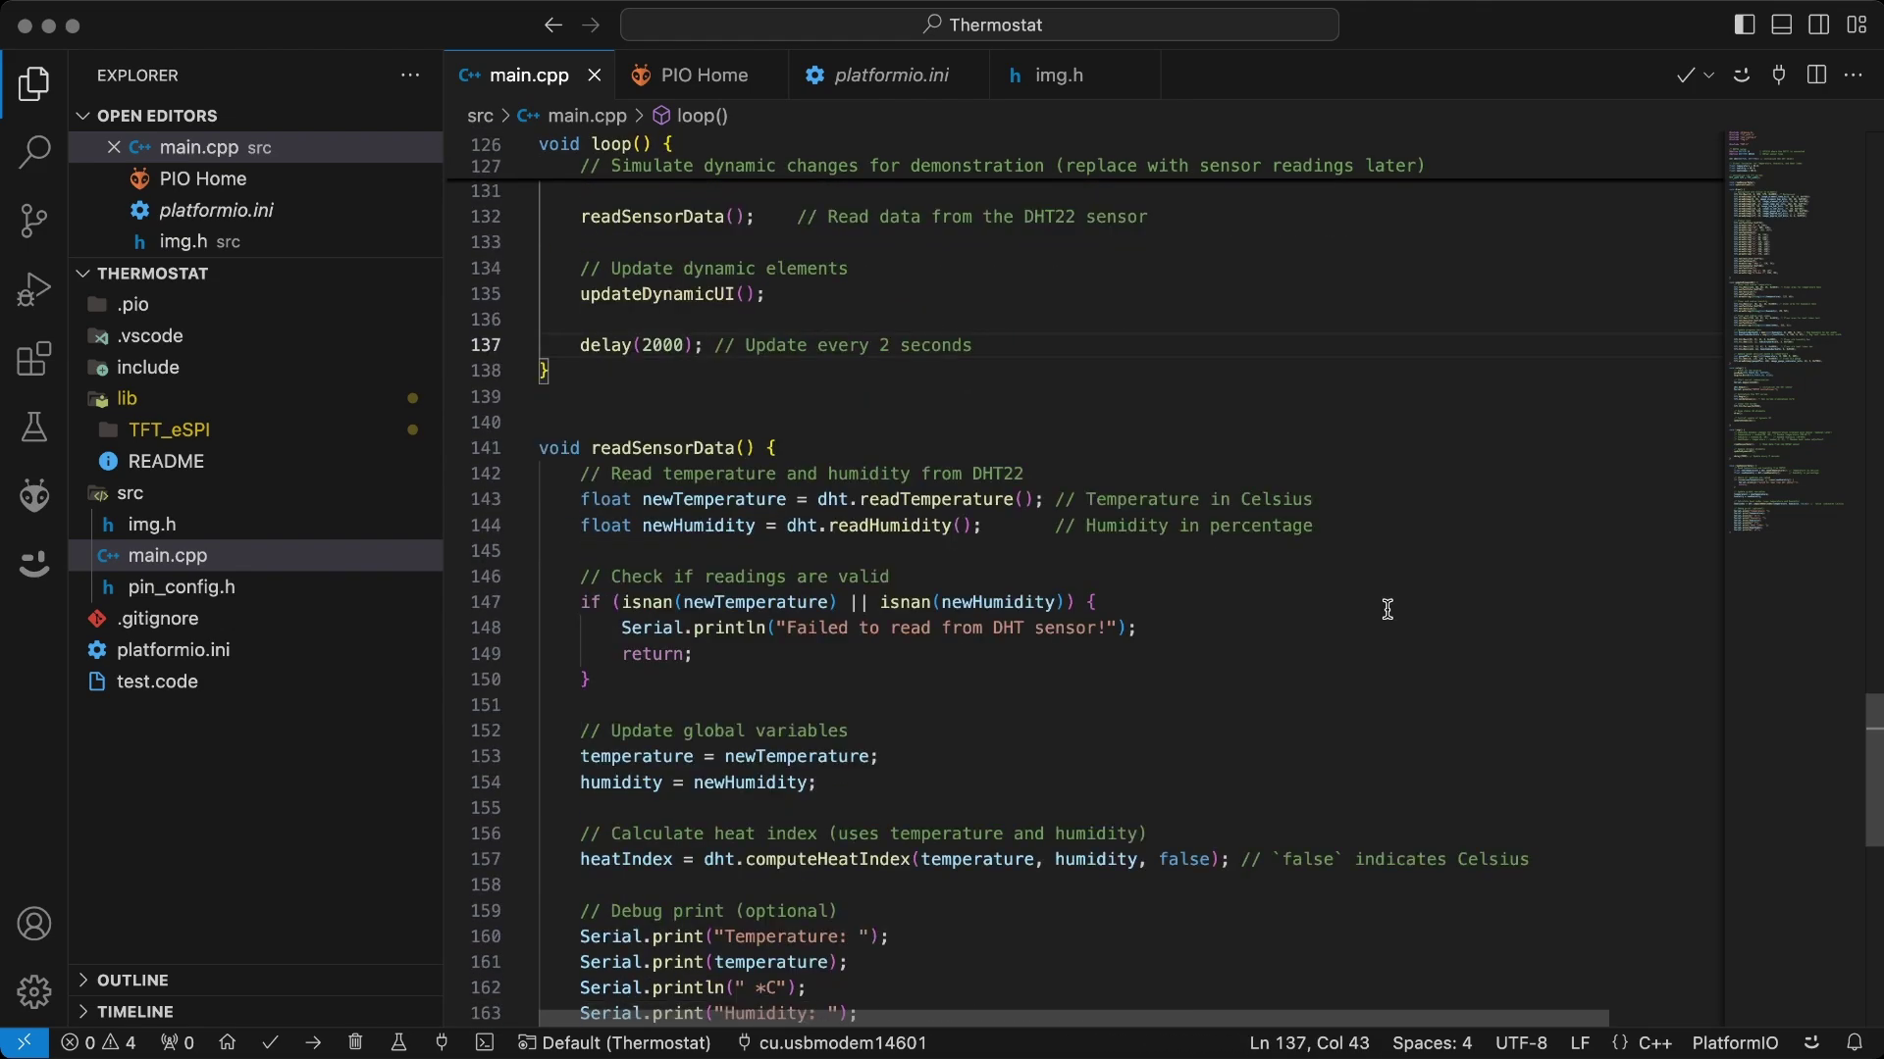
{"action": "scroll", "coordinate": [1387, 609], "scroll_direction": "down", "scroll_amount": 1}
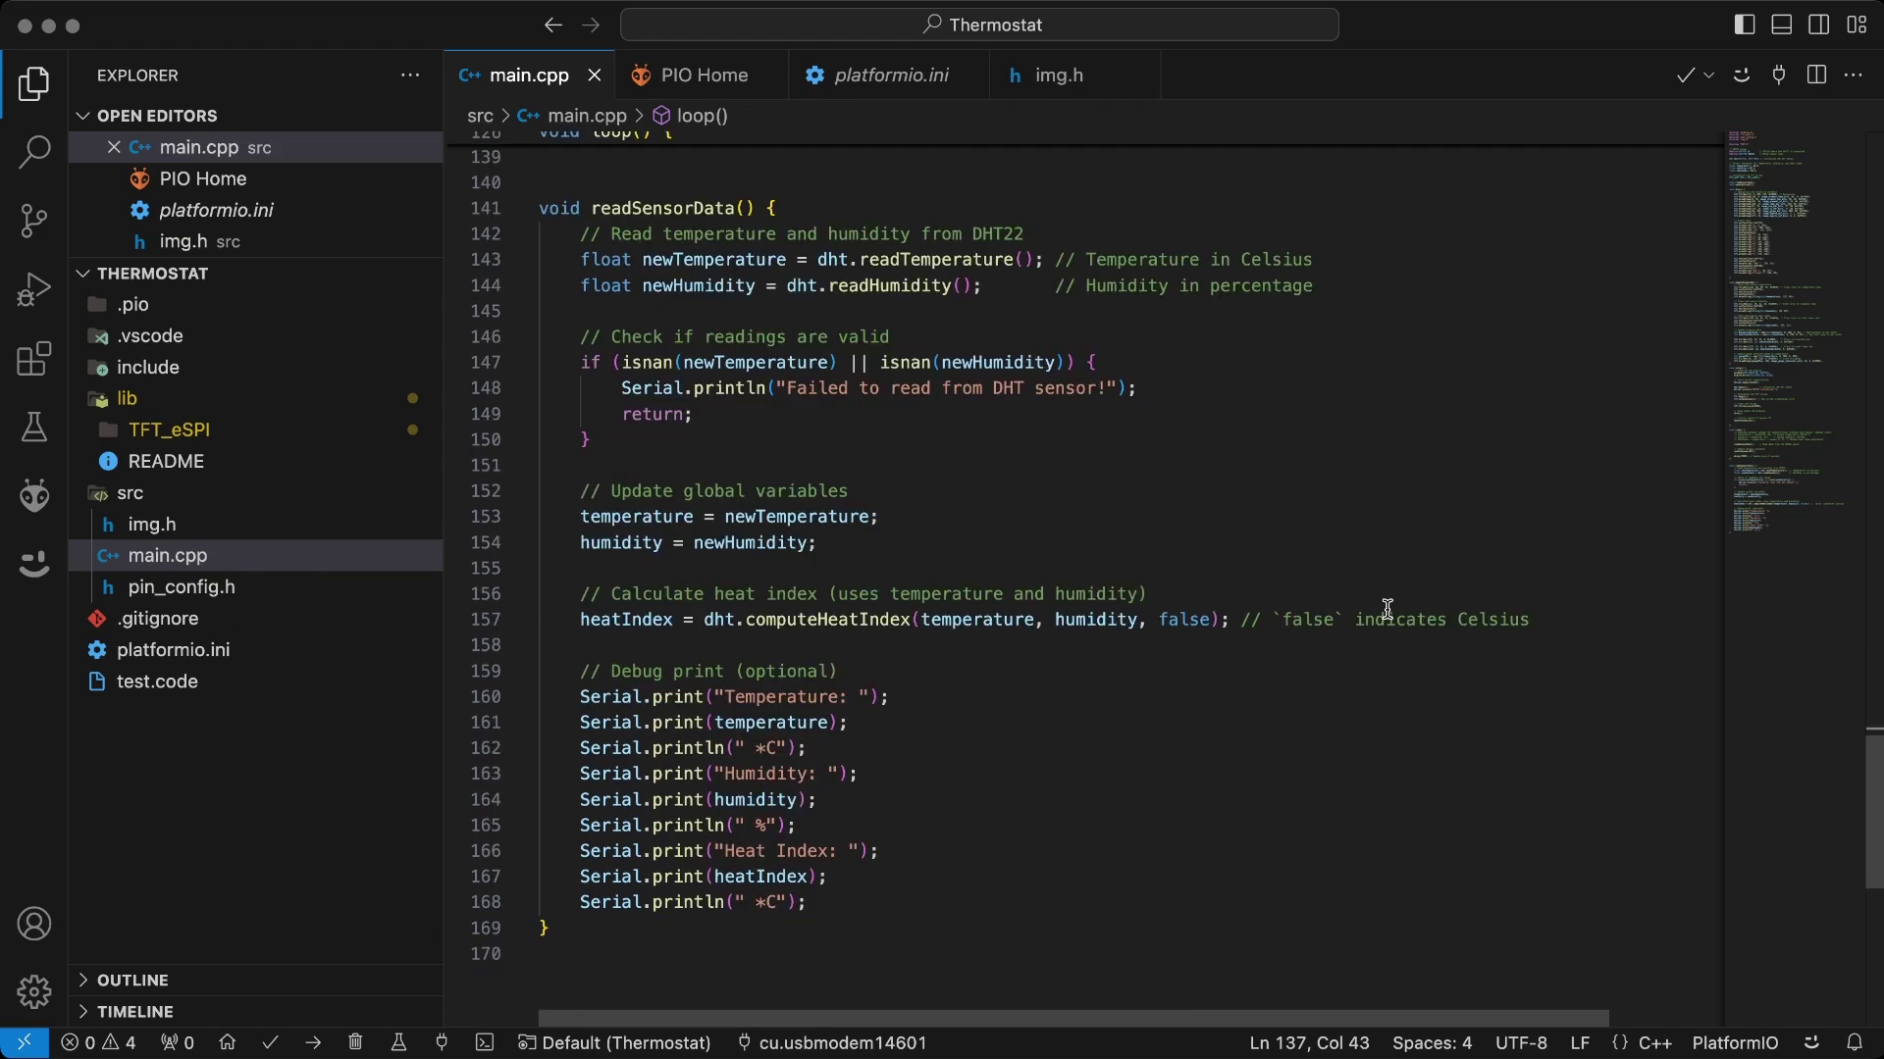
{"action": "left_click_drag", "start_coordinate": [1595, 628], "coordinate": [622, 292]}
{"action": "left_click", "coordinate": [1165, 487]}
{"action": "scroll", "coordinate": [1166, 489], "scroll_direction": "up", "scroll_amount": 20}
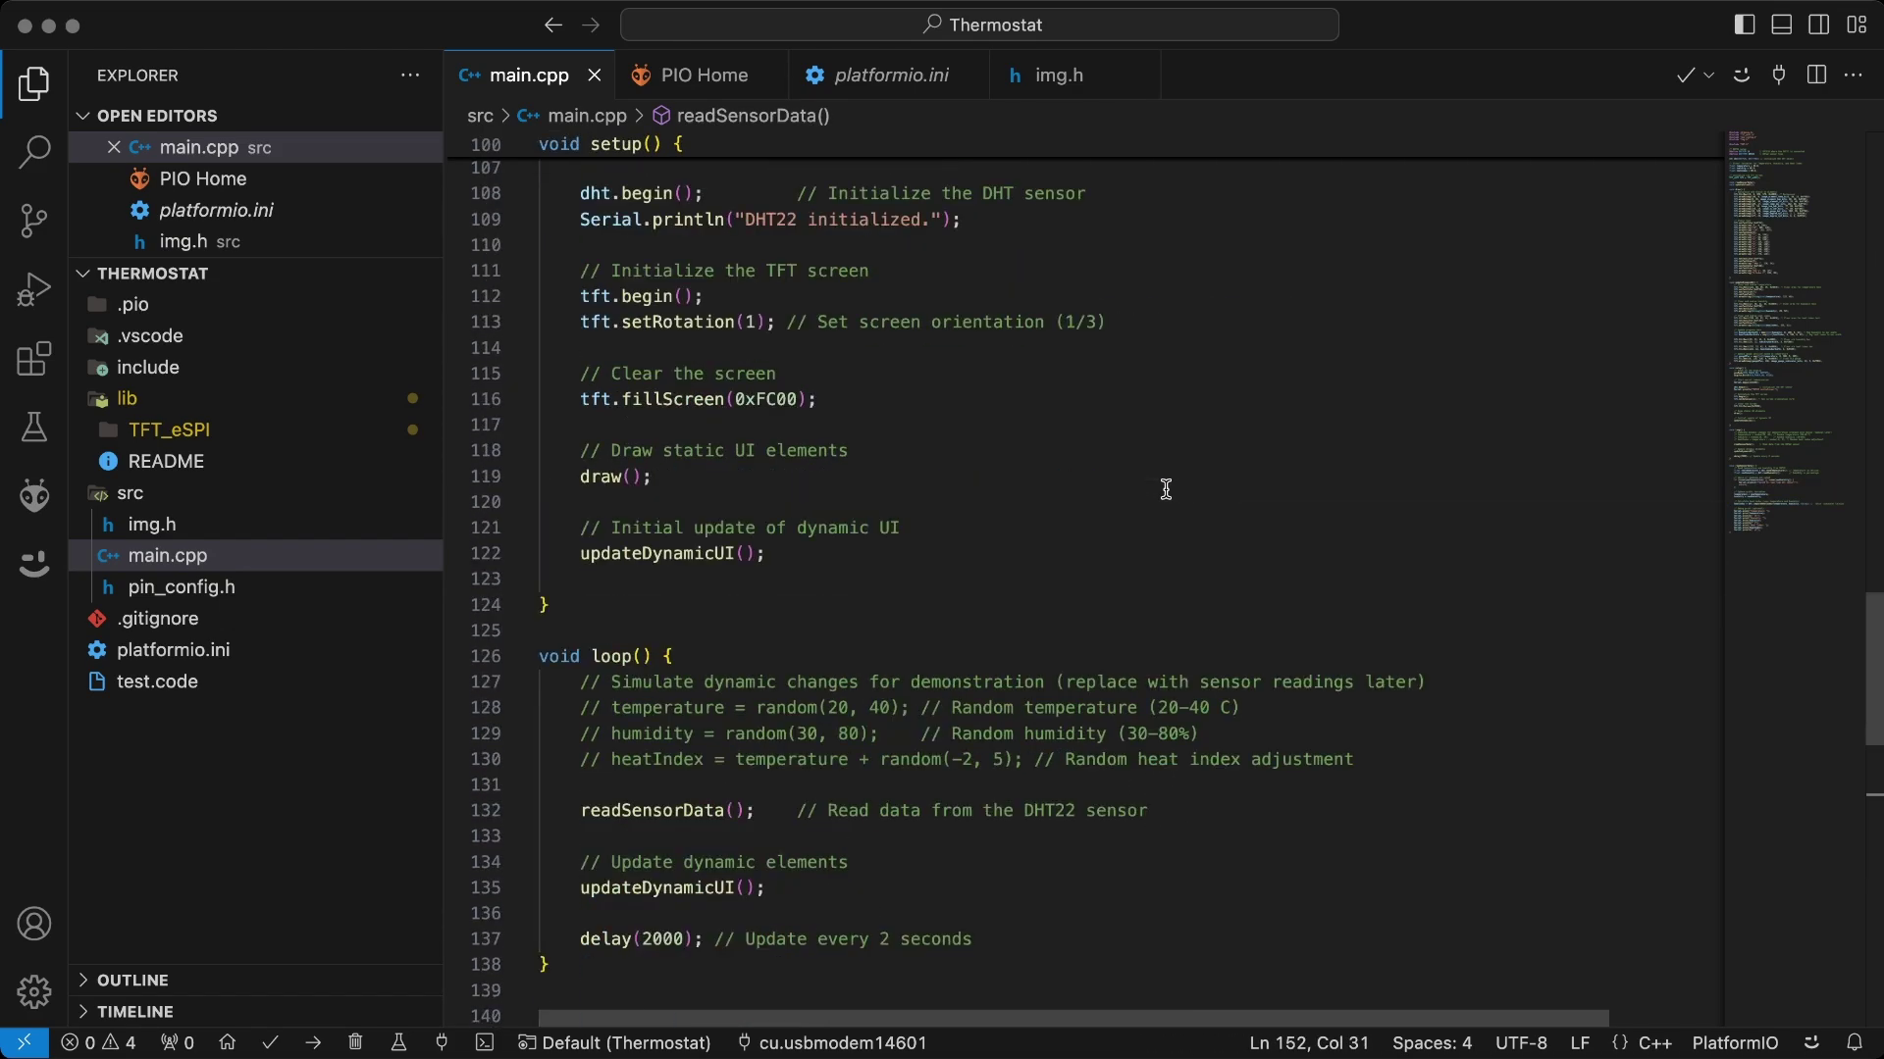